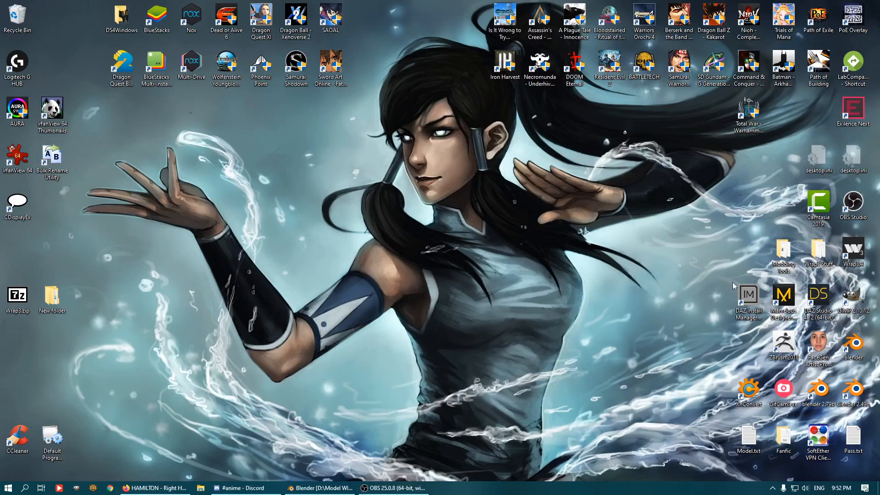
Step: Switch to Blender and examine the ponytail hair model and its bones from several angles
left_click(320, 488)
middle_click_drag(419, 224, 433, 186)
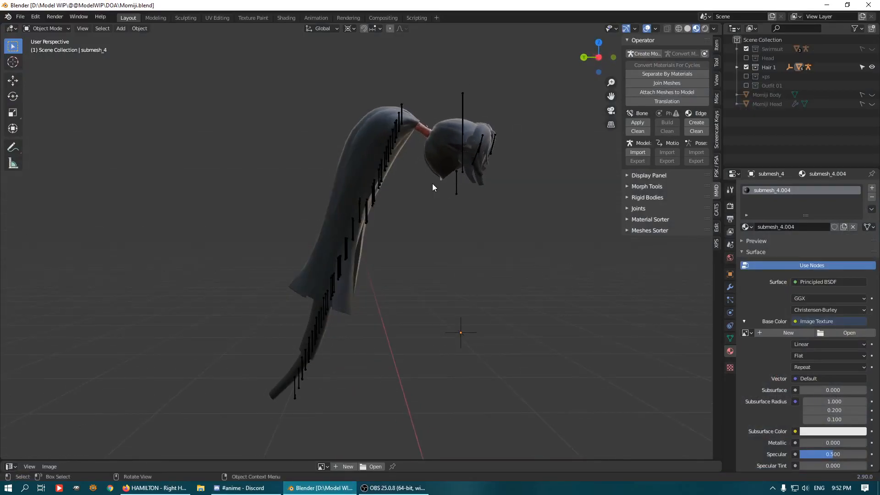
left_click(406, 126)
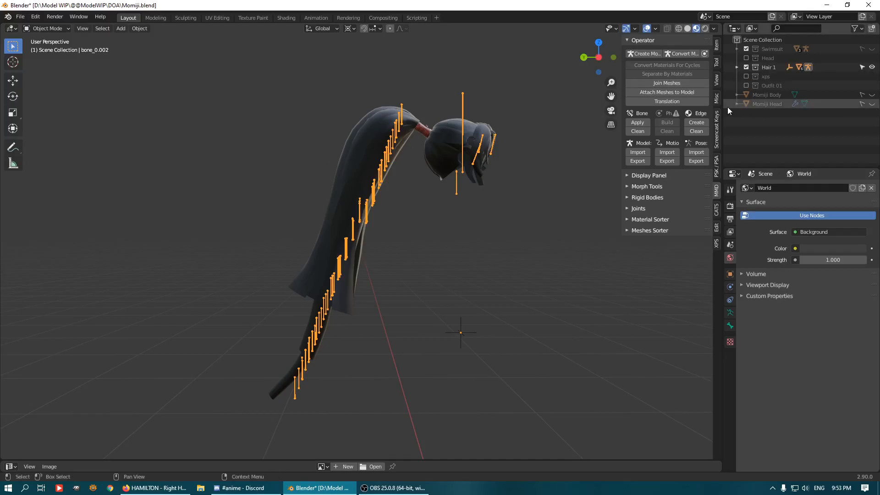
left_click(759, 105)
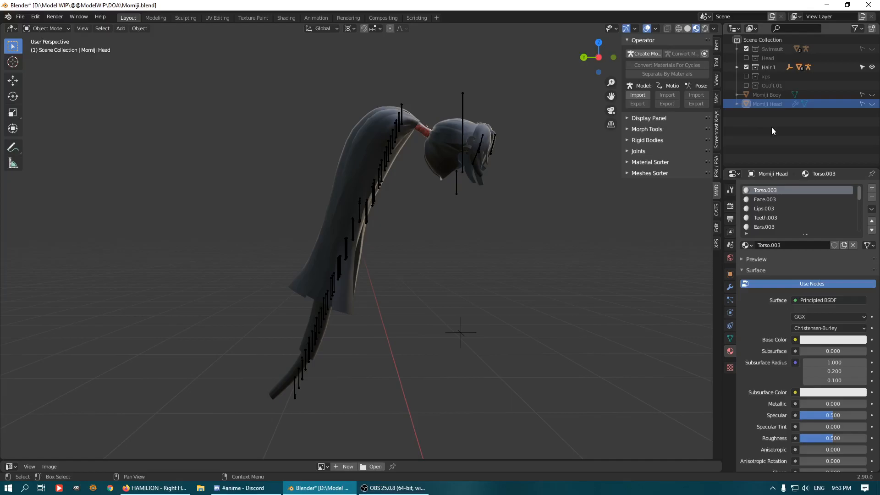
middle_click_drag(592, 150, 504, 184)
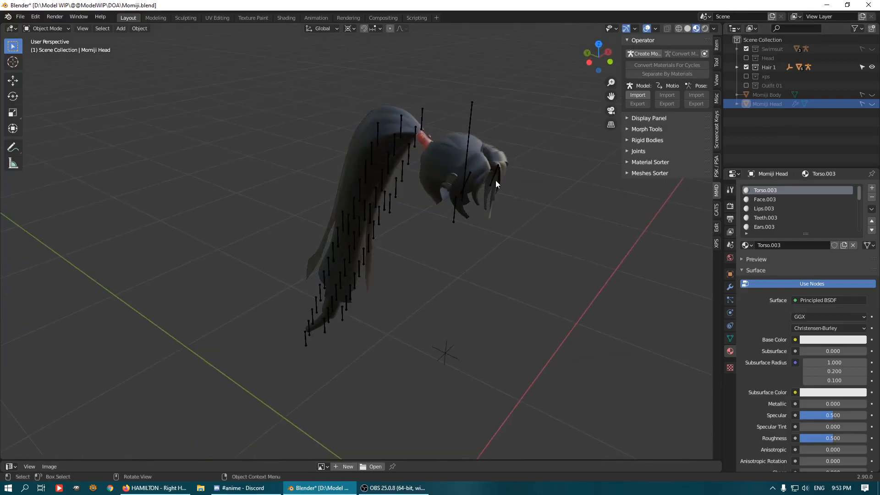
middle_click_drag(431, 245, 425, 146)
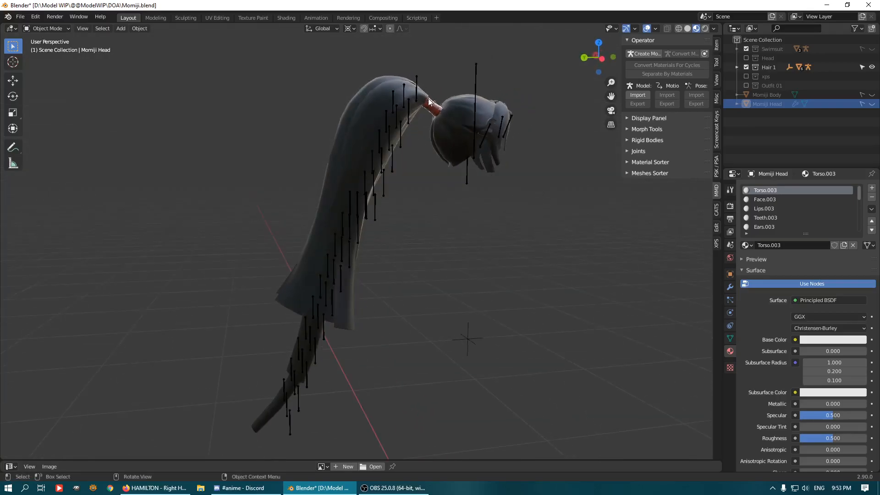
middle_click_drag(497, 189, 419, 160)
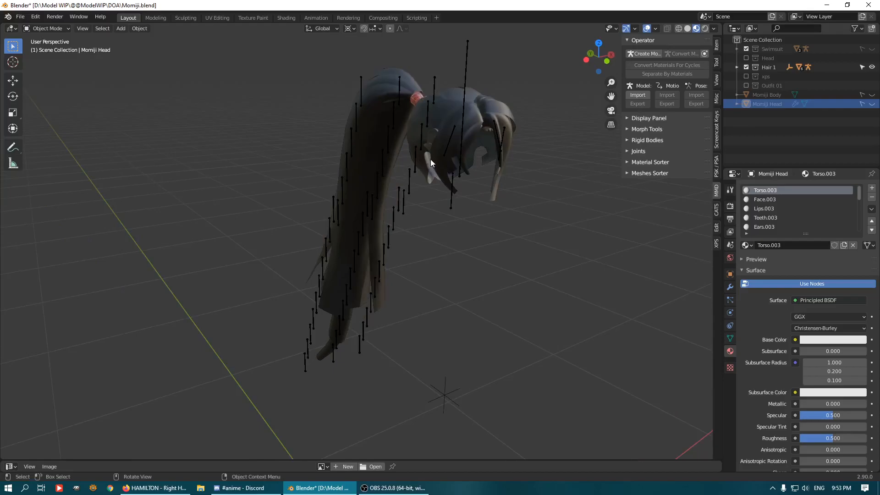
middle_click_drag(439, 122, 466, 111)
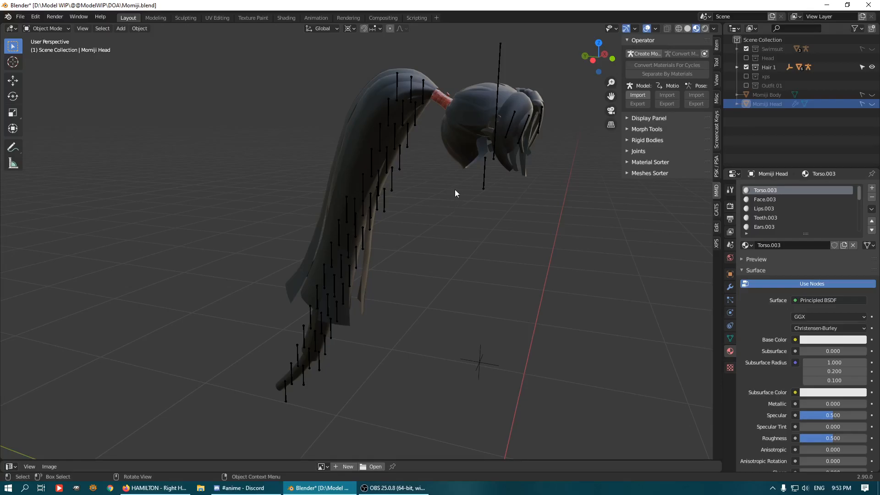
middle_click_drag(458, 126, 491, 150)
middle_click_drag(534, 133, 514, 144)
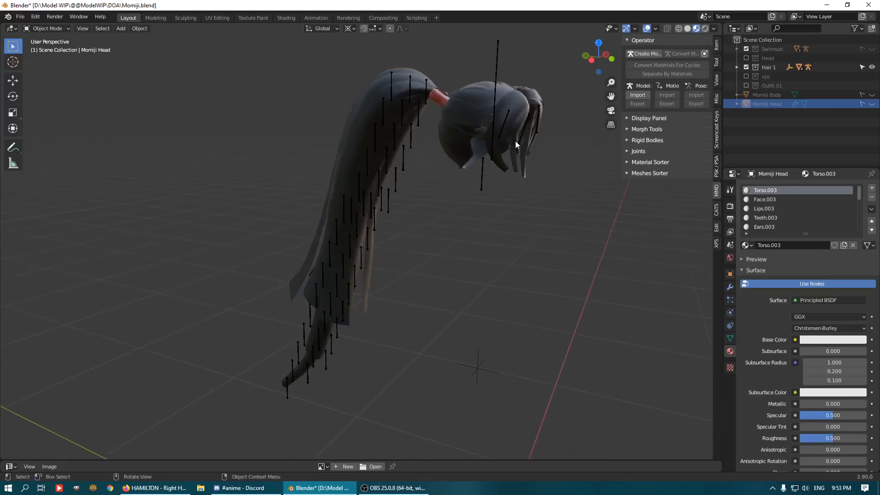
Step: Inspect a front hair bone of the armature in Pose Mode and return to Object Mode
left_click(504, 118)
key("ctrl+Tab")
left_click(507, 138)
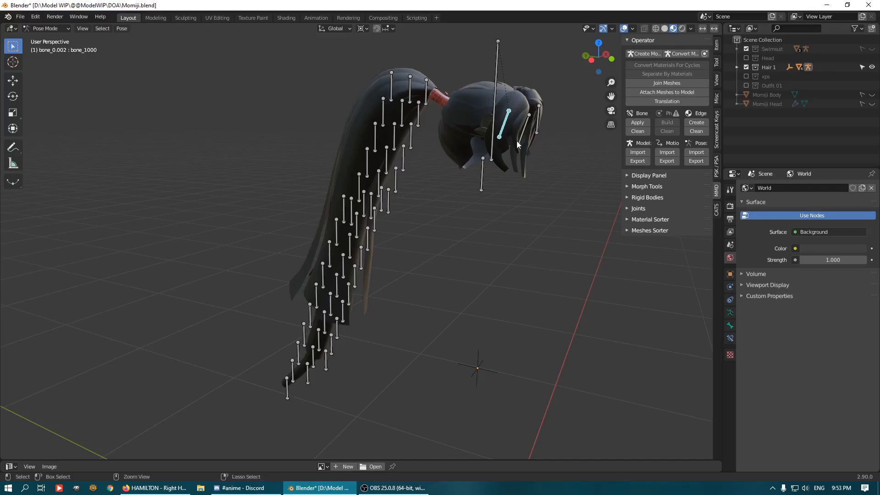
key("ctrl+Tab")
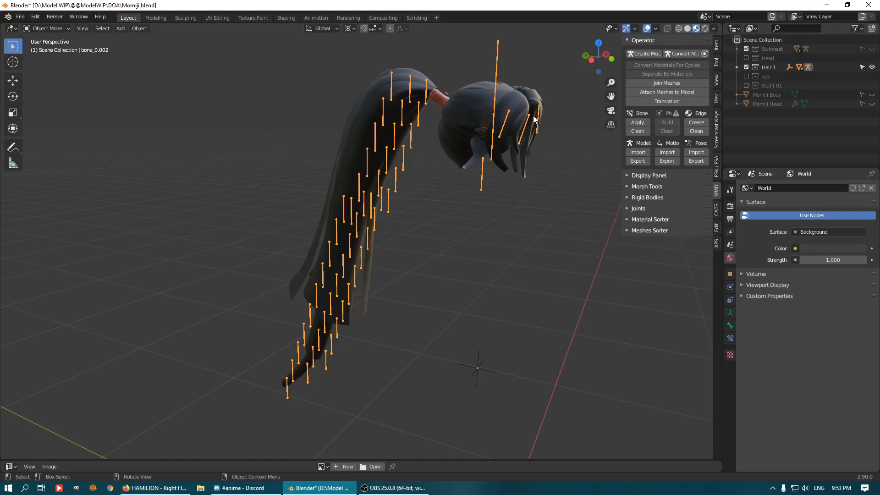
Step: Select the ponytail mesh and display its vertex groups
middle_click_drag(422, 133, 443, 117)
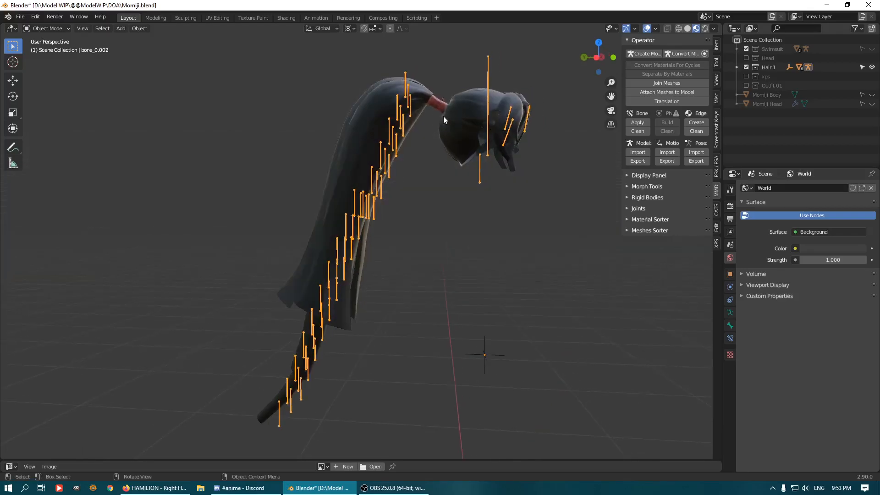
left_click(386, 107)
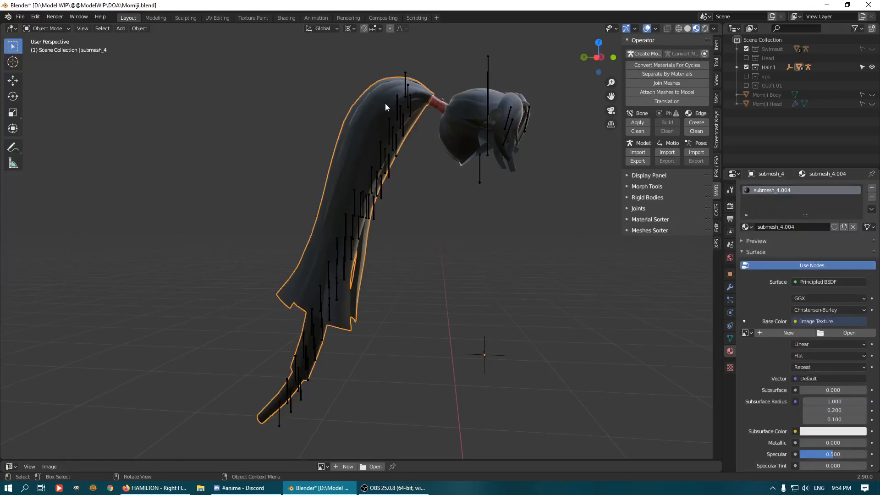
left_click(730, 338)
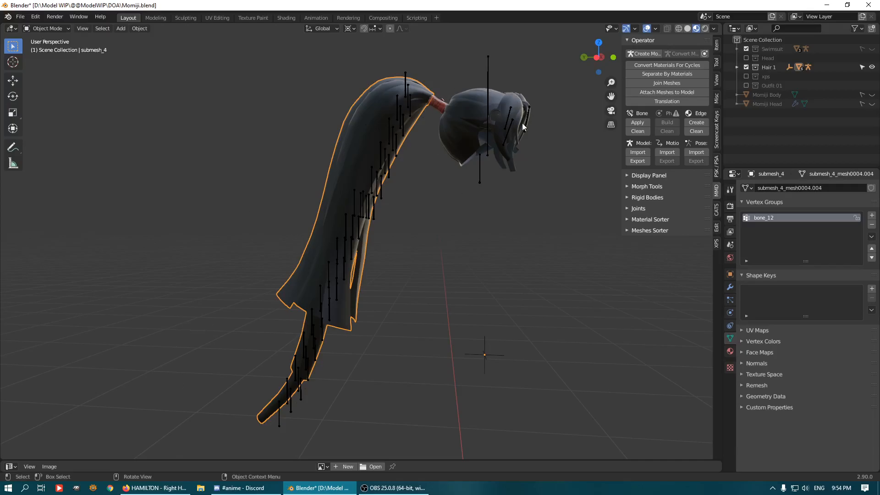
scroll(504, 123, "down", 1)
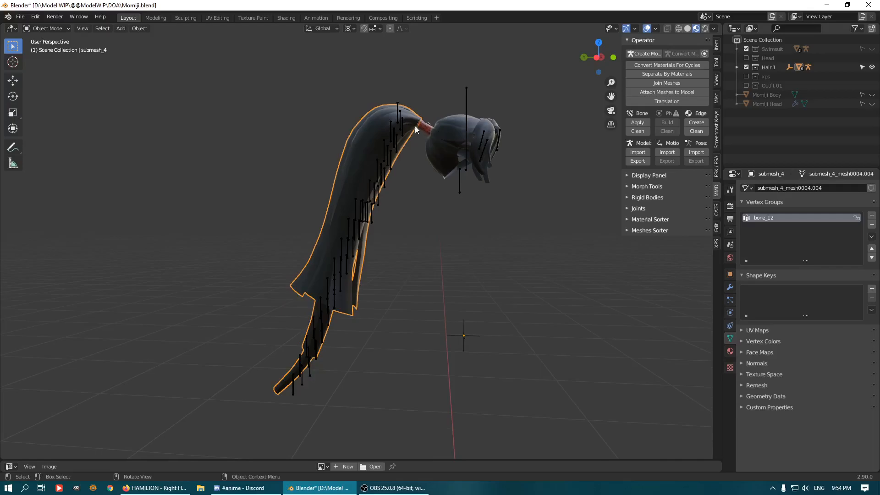
Step: Delete all the bones along the ponytail from the hair armature in Edit Mode, keeping the head and front hair bones
left_click(419, 149)
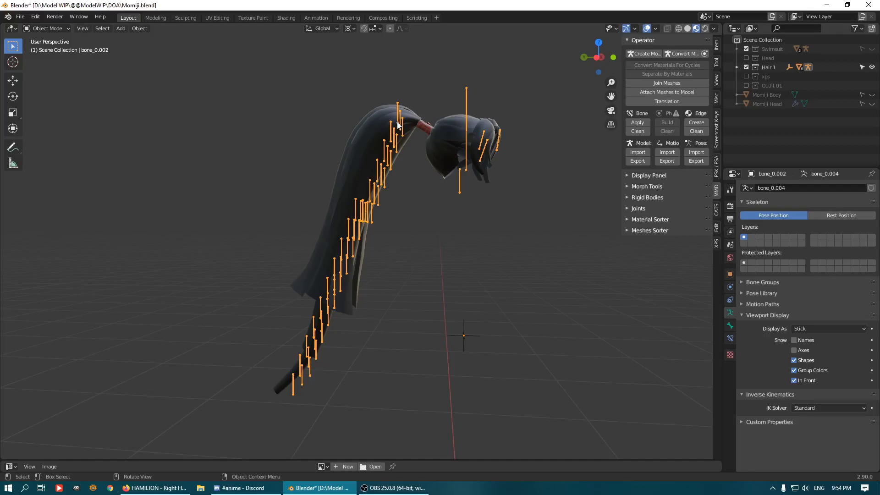
key("Tab")
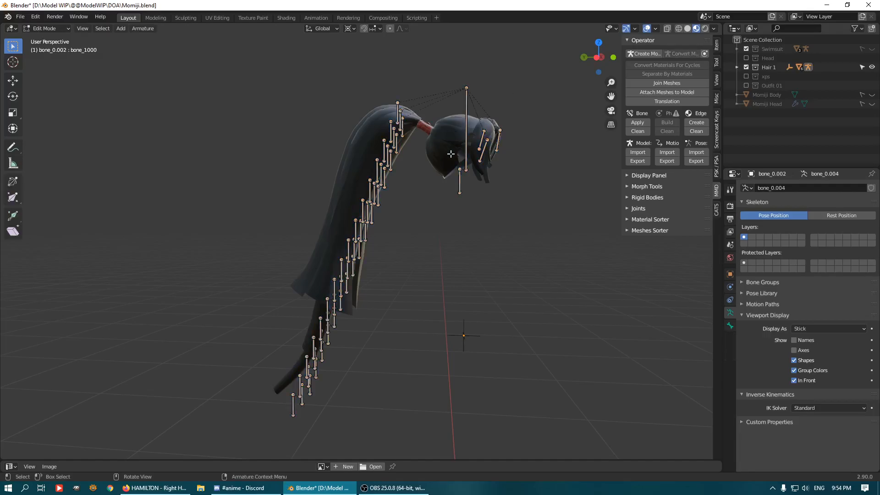
scroll(450, 150, "down", 4)
left_click_drag(258, 103, 405, 389)
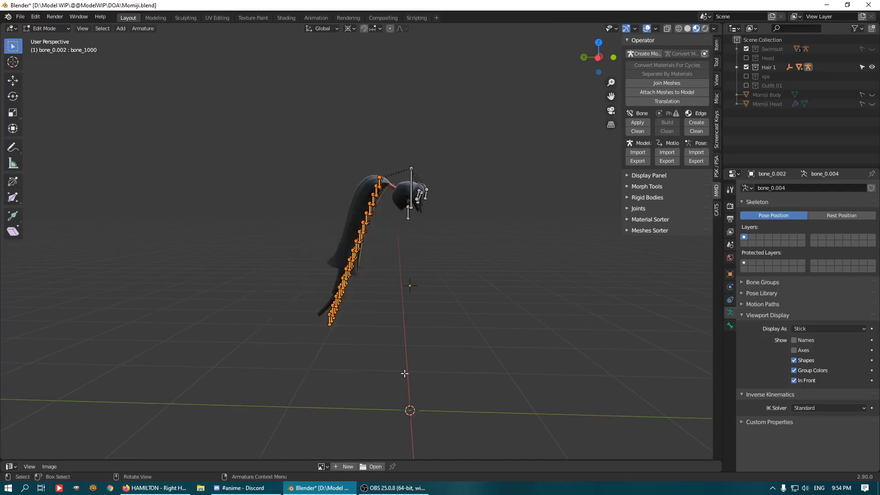
key("x")
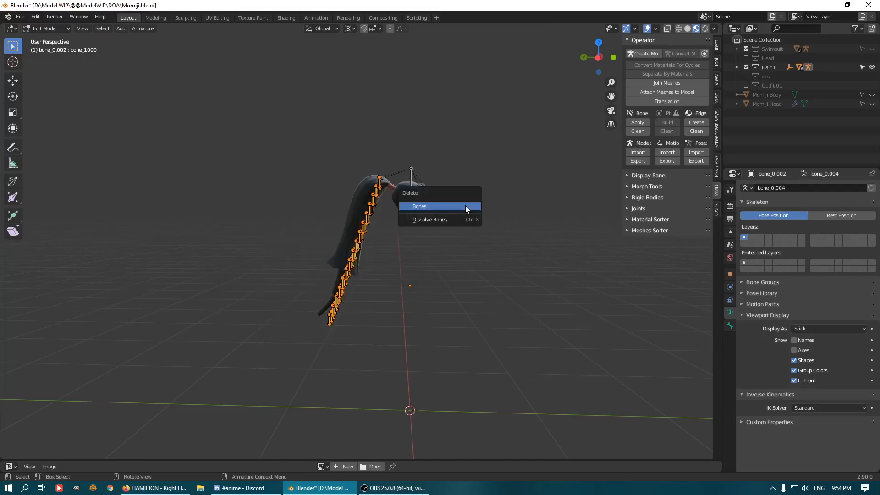
left_click(466, 205)
scroll(484, 180, "up", 4)
key("Tab")
Step: Check the head hair mesh's vertex groups and inspect the hair together with the remaining armature bones
middle_click_drag(484, 180, 405, 175)
left_click(448, 132)
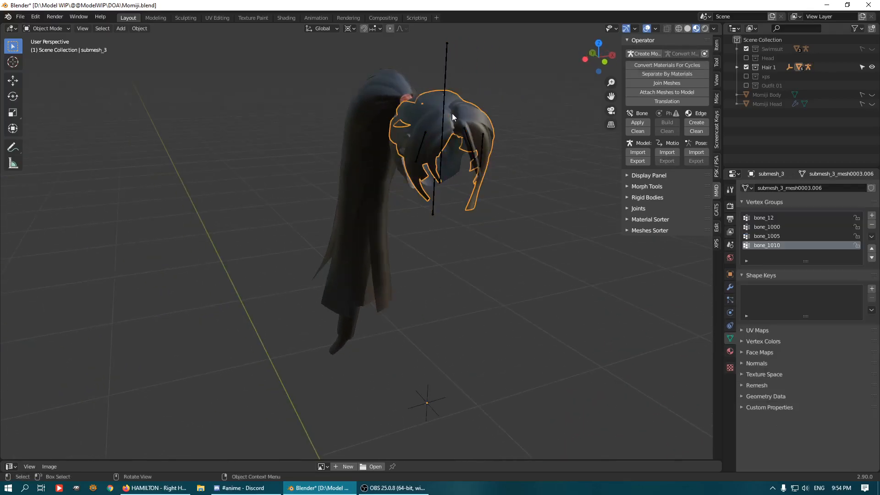
key("a")
middle_click_drag(430, 109, 548, 133)
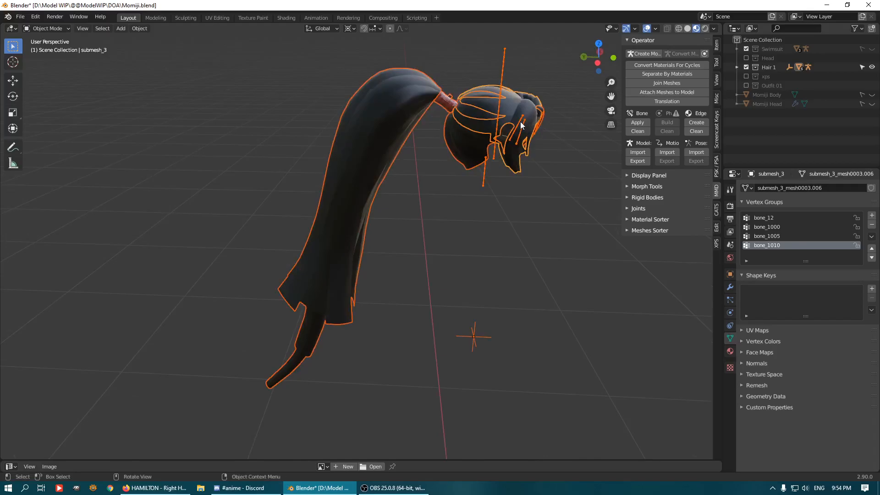
middle_click_drag(536, 91, 492, 137, "shift")
scroll(493, 139, "up", 2)
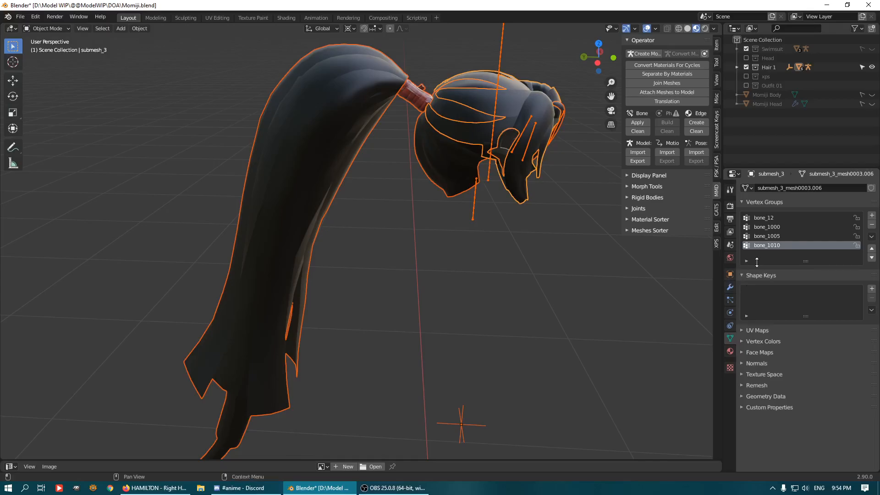
left_click(752, 140)
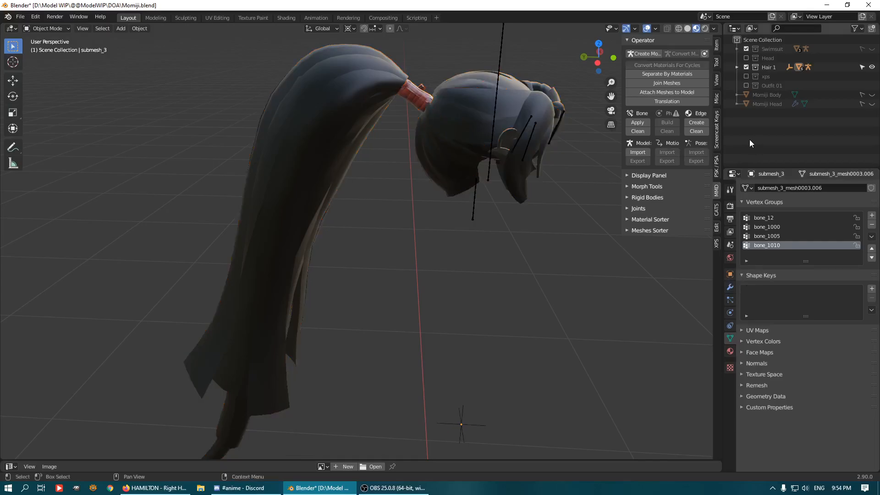
left_click(526, 126)
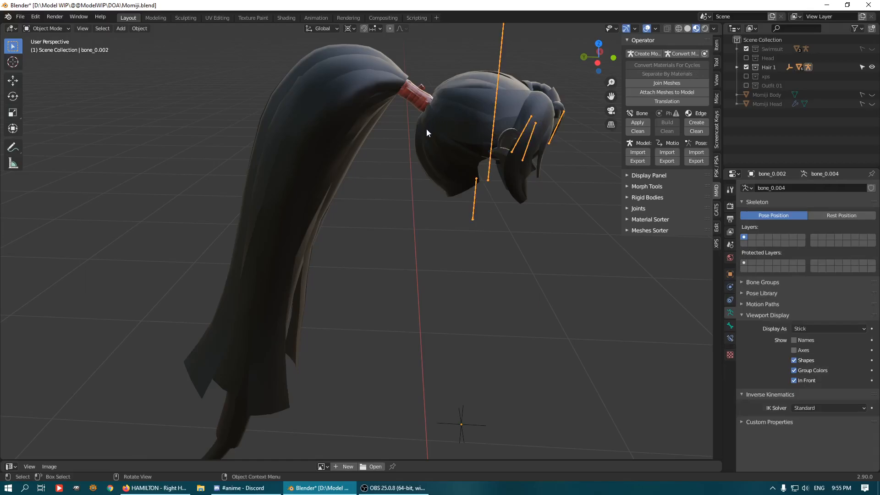
middle_click_drag(494, 134, 447, 159)
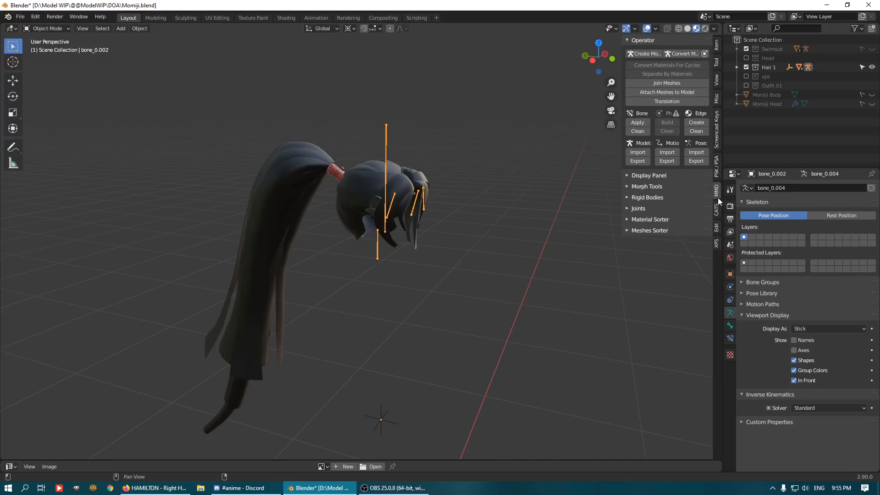
Step: Expand the Hair 1 collection and select the New MMD Model with all its hair meshes and armature
left_click(762, 68)
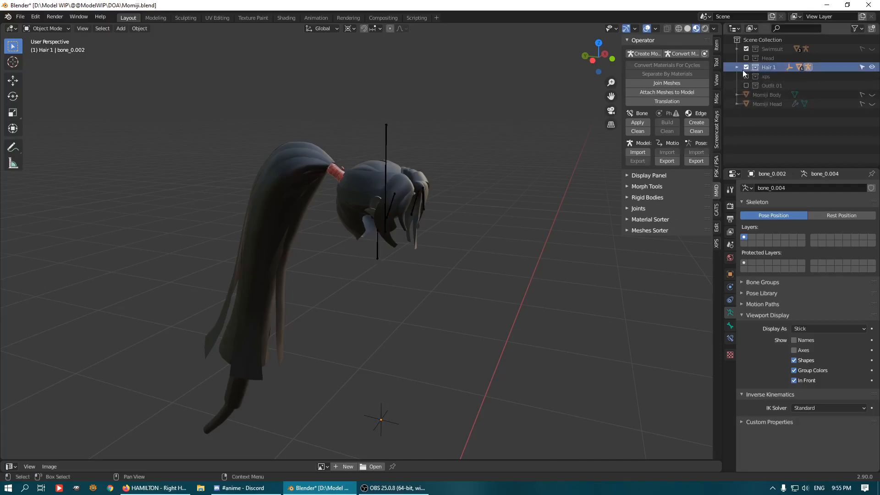
left_click(736, 68)
left_click(768, 77)
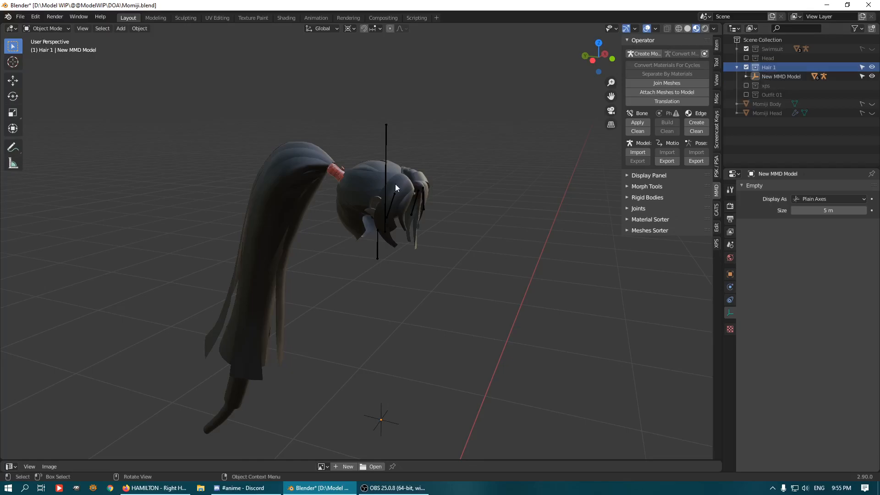
left_click(413, 191)
key("a")
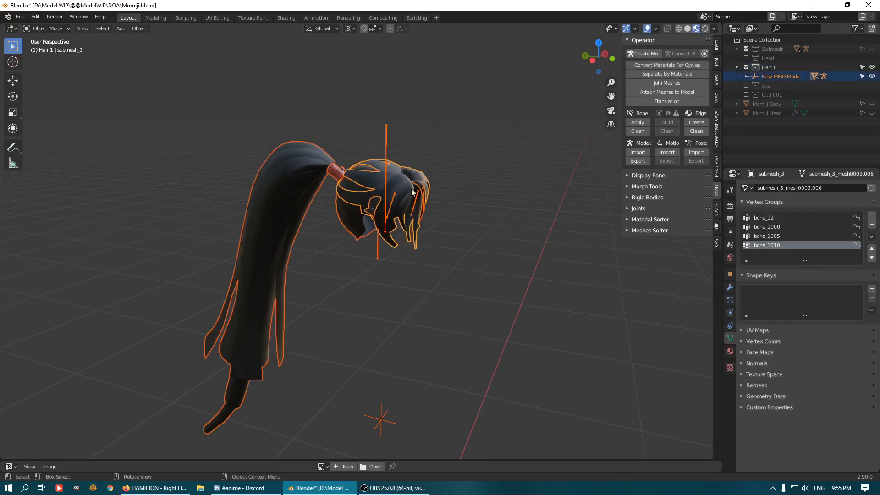
middle_click_drag(393, 186, 521, 179)
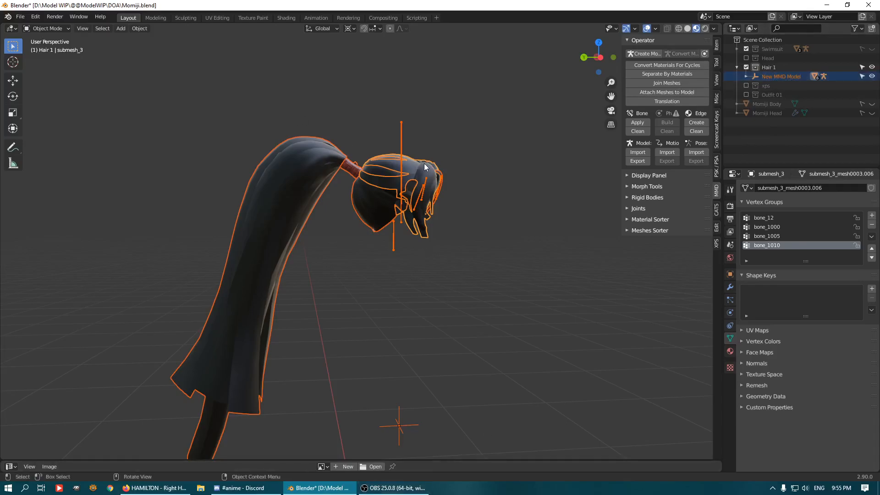
left_click(477, 138)
middle_click_drag(502, 151, 387, 175)
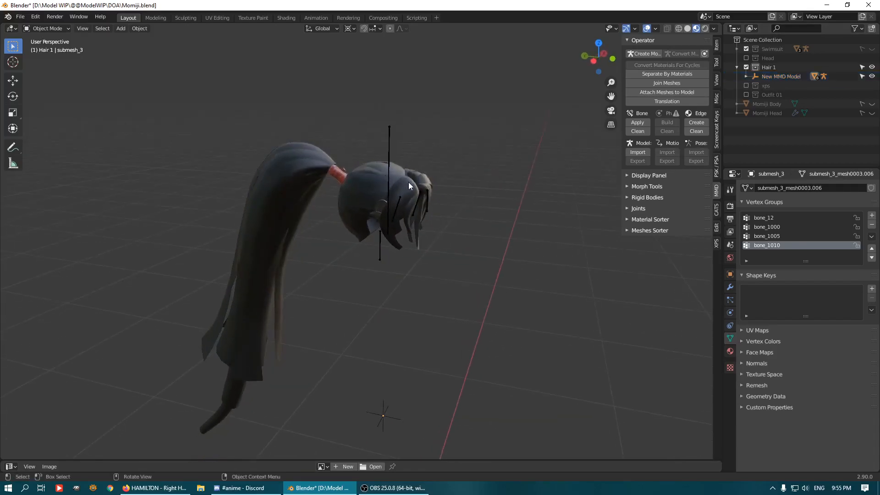
left_click(406, 186)
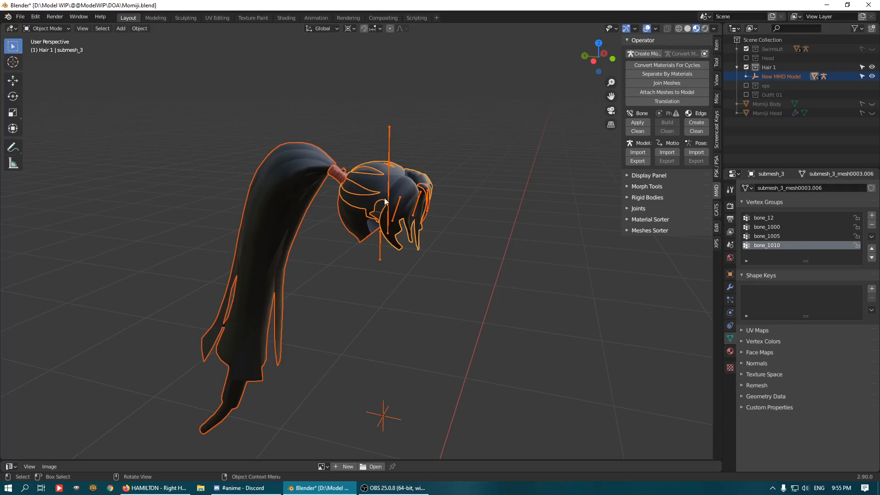
Step: Open the MikuMikuDance Model (.pmx) export and load the operator preset with scale 11.7647 and Visible Meshes Only
left_click(20, 17)
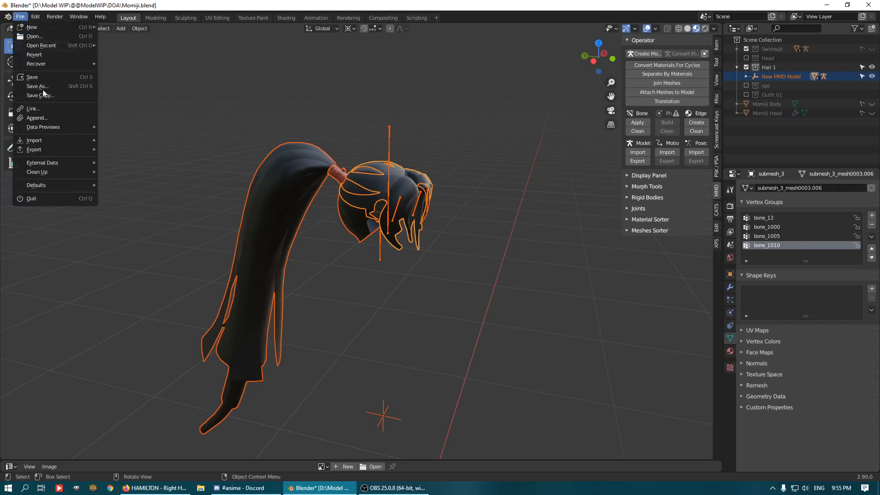
mouse_move(46, 150)
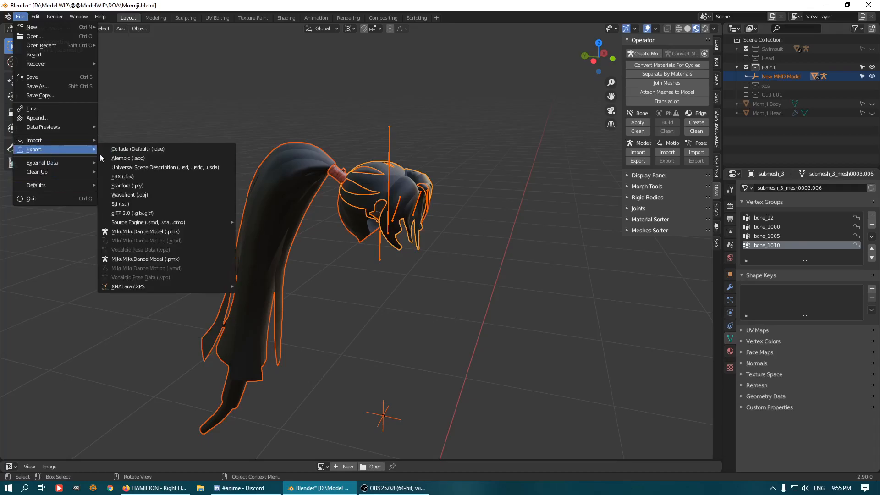
left_click(169, 232)
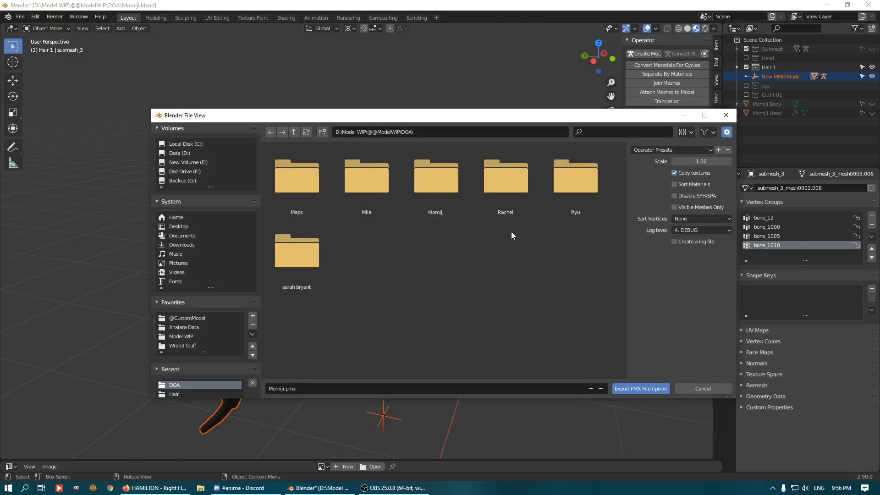
left_click(650, 151)
left_click(653, 175)
left_click(705, 162)
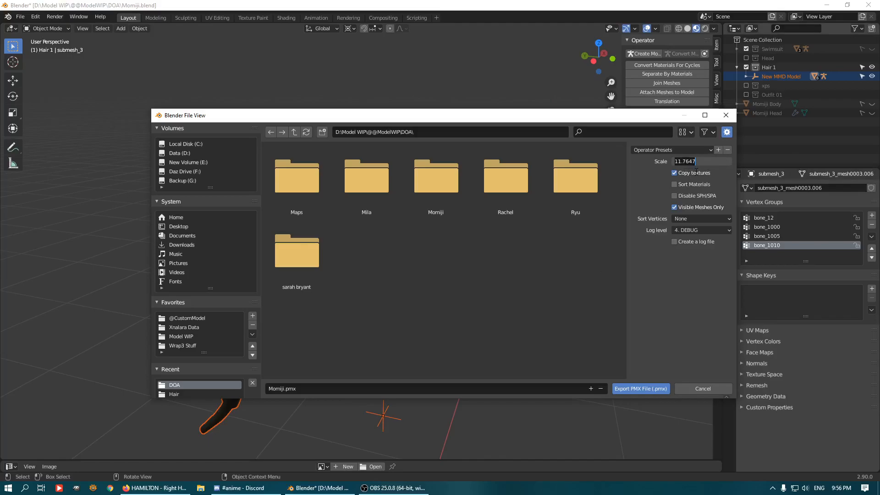
left_click(715, 159)
key("Return")
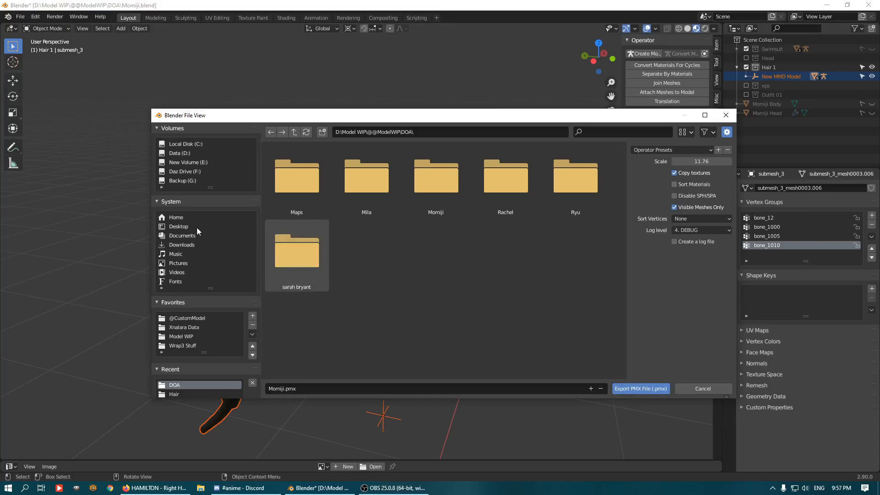
left_click(208, 204)
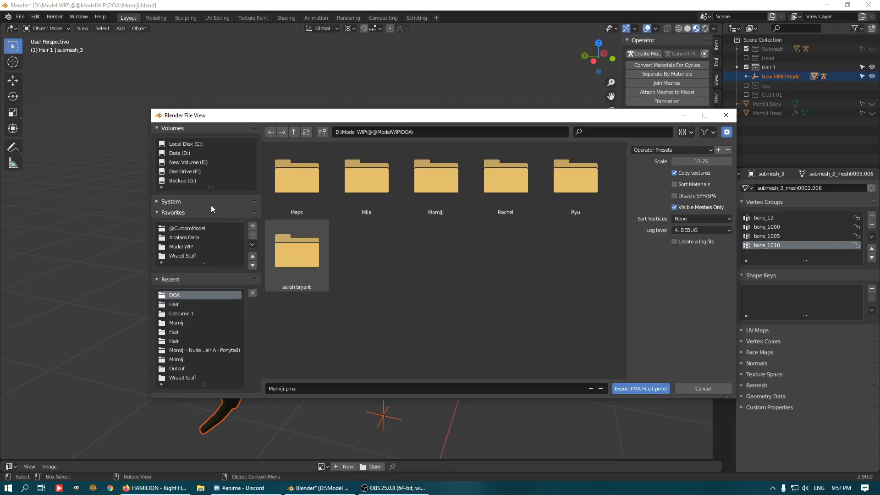
mouse_move(167, 489)
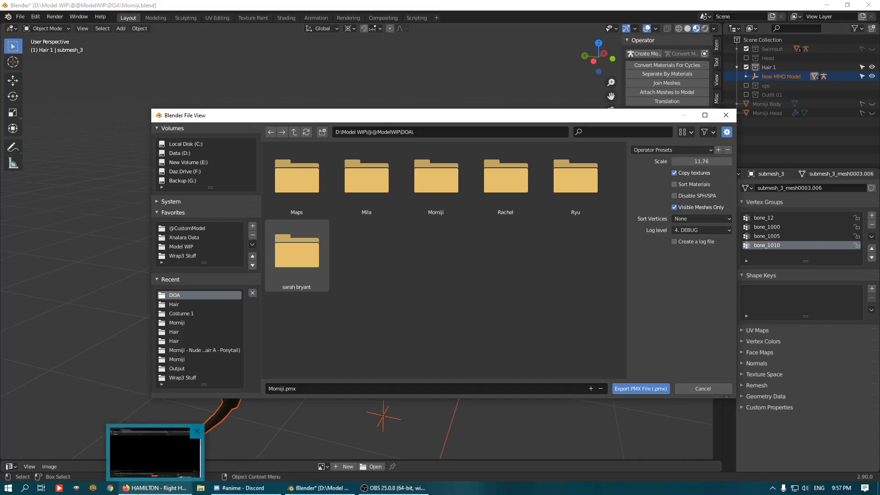
left_click(140, 490)
left_click(171, 490)
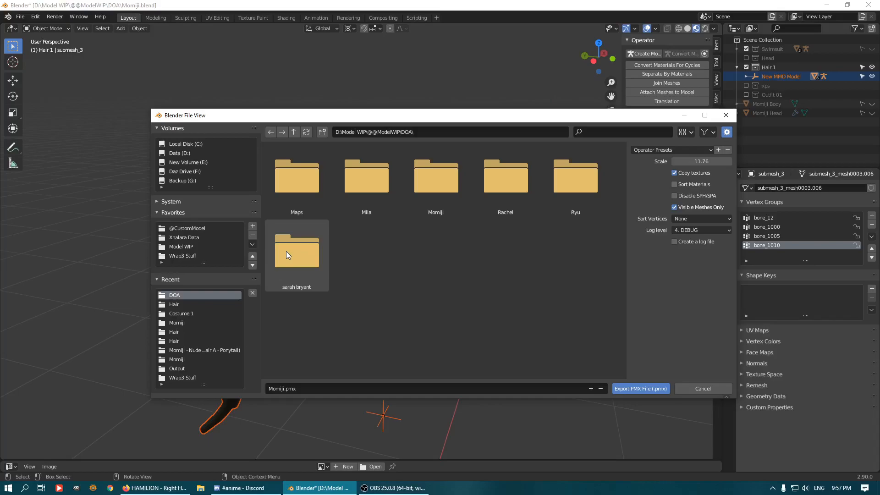
double_click(434, 186)
double_click(313, 180)
left_click(373, 177)
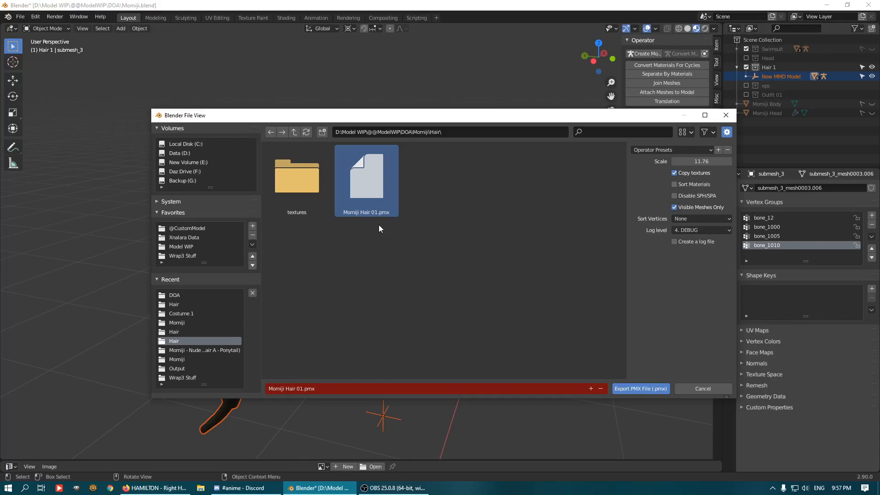
left_click(715, 389)
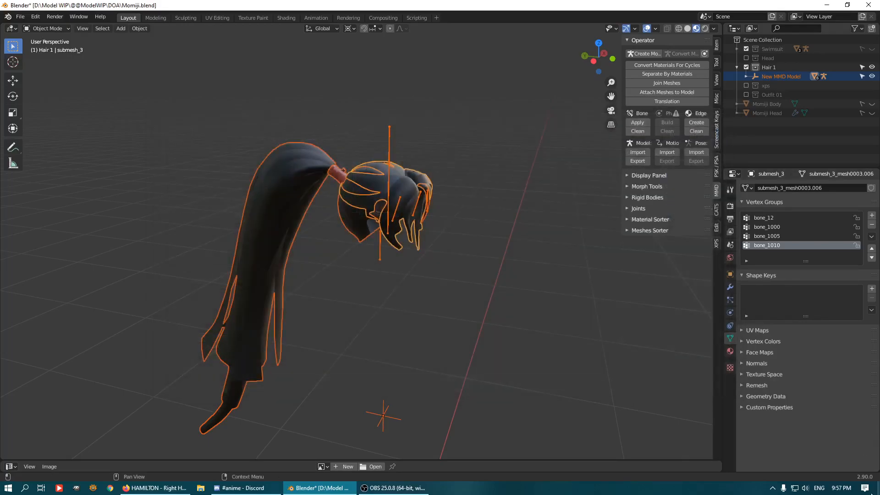
Step: Launch DAZ Studio 4.12 from the desktop
key("super+d")
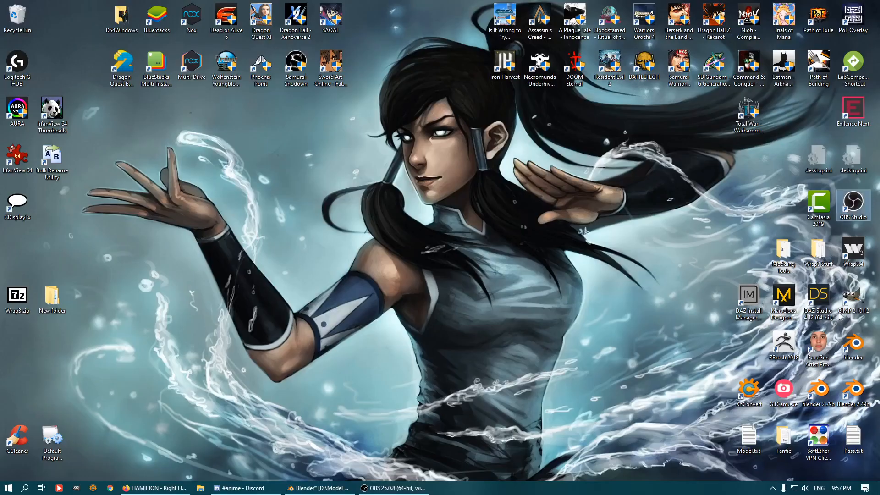
double_click(823, 297)
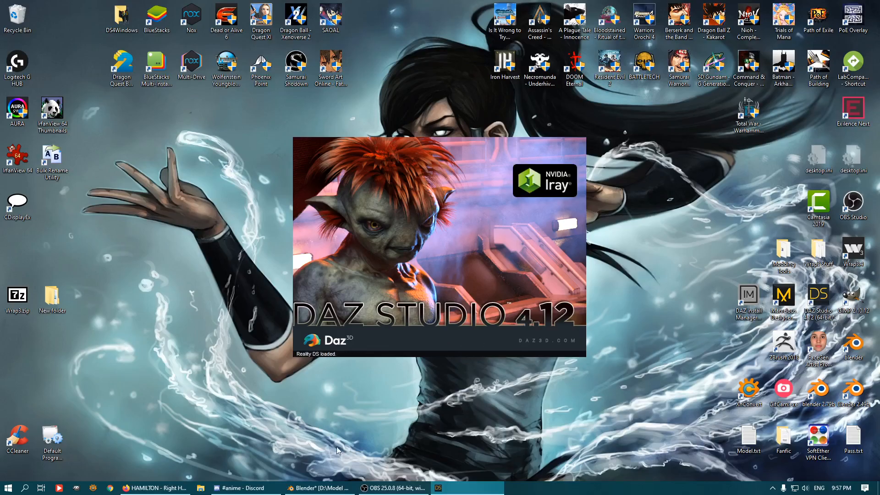
Step: Switch back to Blender and look over the export formats available for the selected hair model
left_click(335, 487)
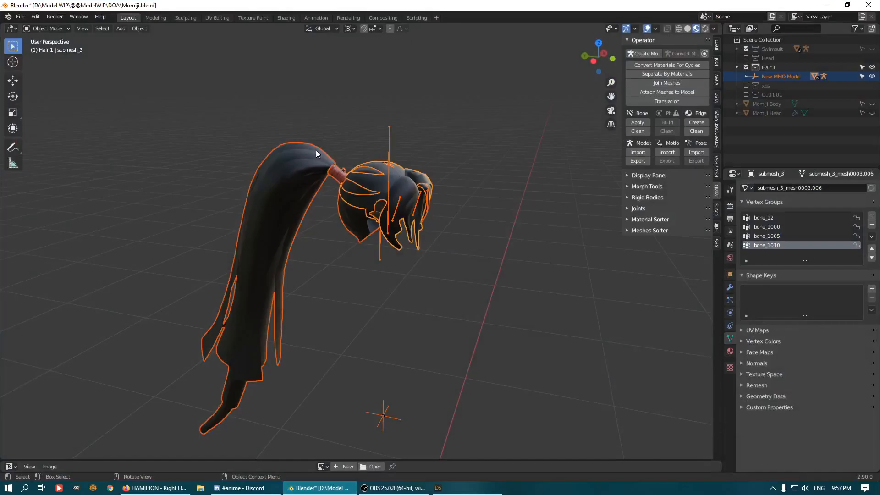
left_click(20, 17)
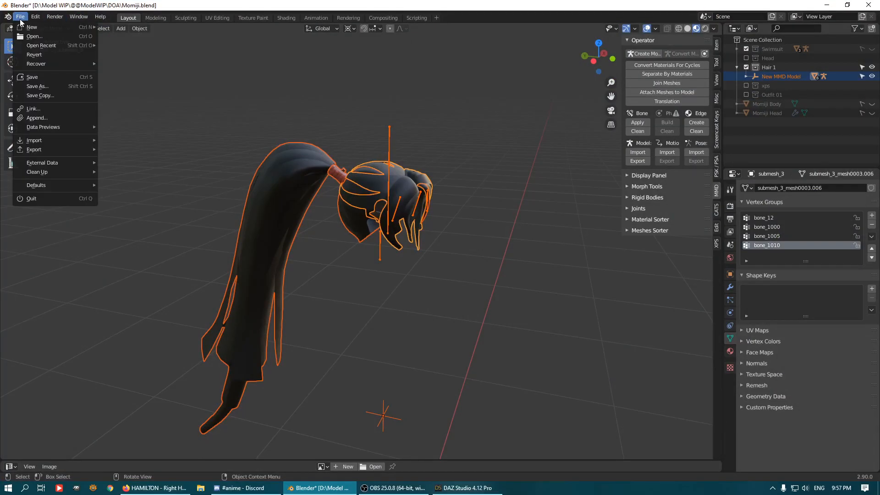
mouse_move(55, 140)
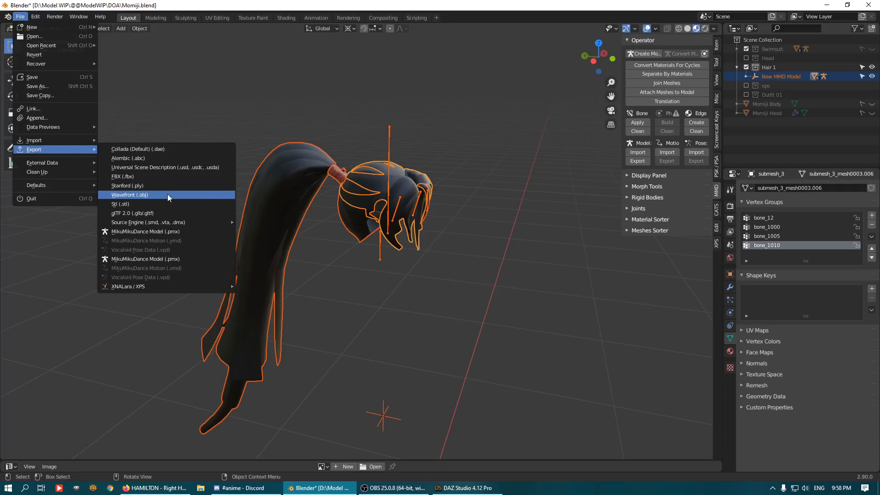
Step: Switch to DAZ Studio and open the recent scene Promo - momiji.duf
left_click(467, 488)
left_click(7, 15)
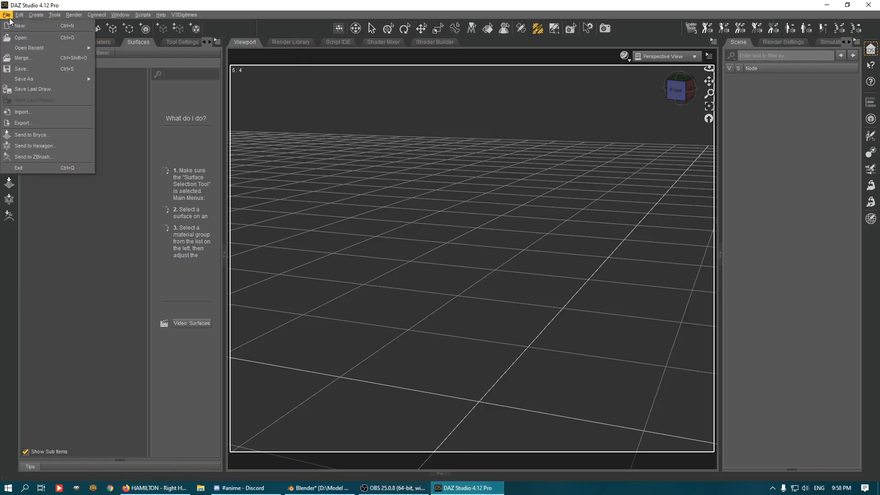
mouse_move(32, 46)
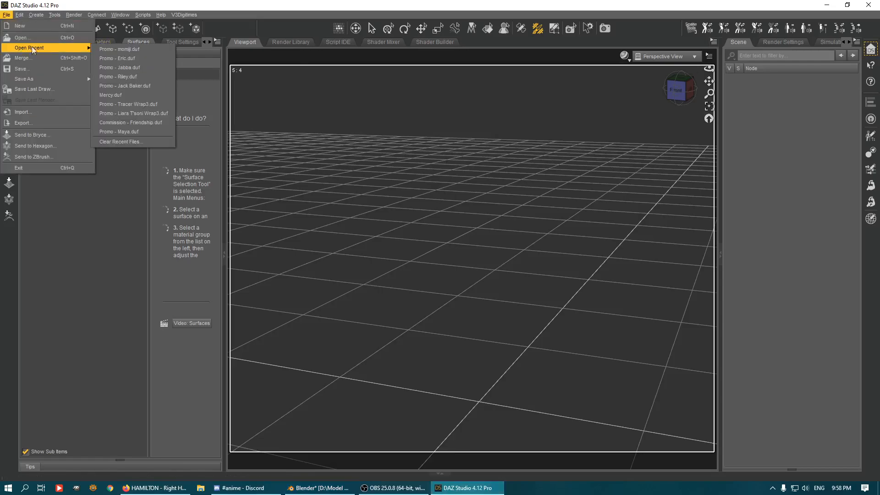
left_click(153, 44)
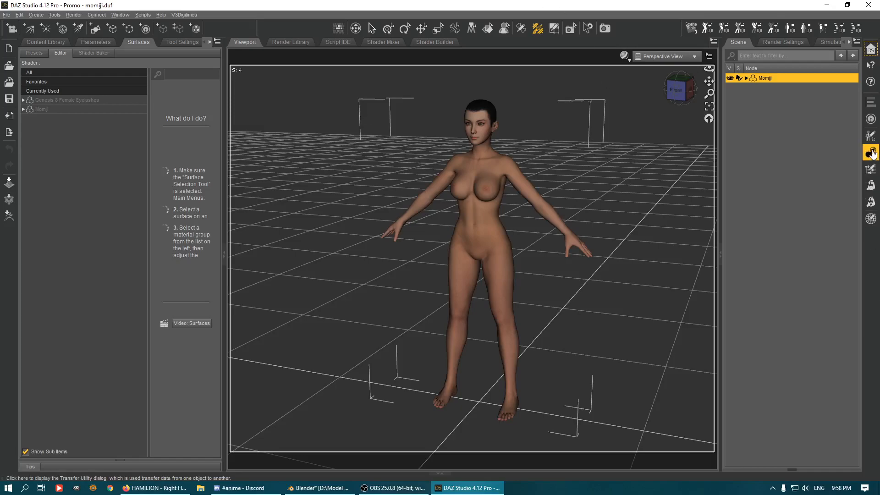
Step: Import the Momiji Hair 01.pmx file from the Hair folder into the scene with the Momiji figure
left_click(7, 15)
left_click(43, 113)
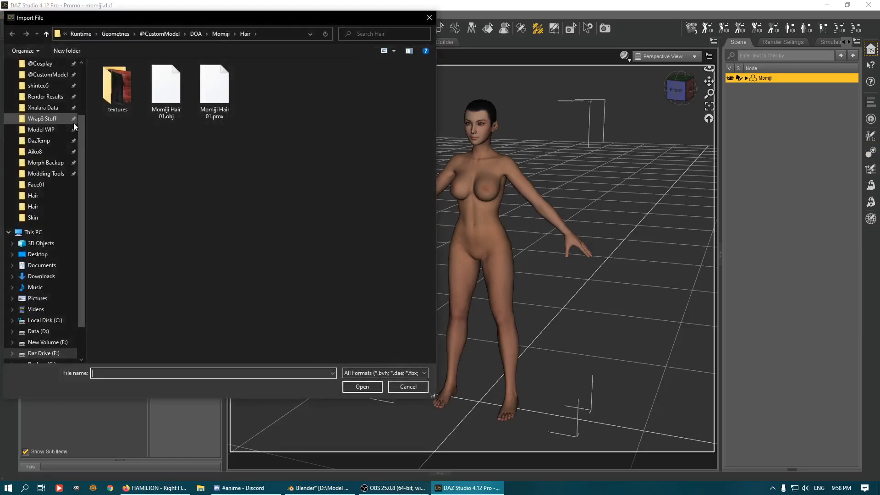
left_click(212, 112)
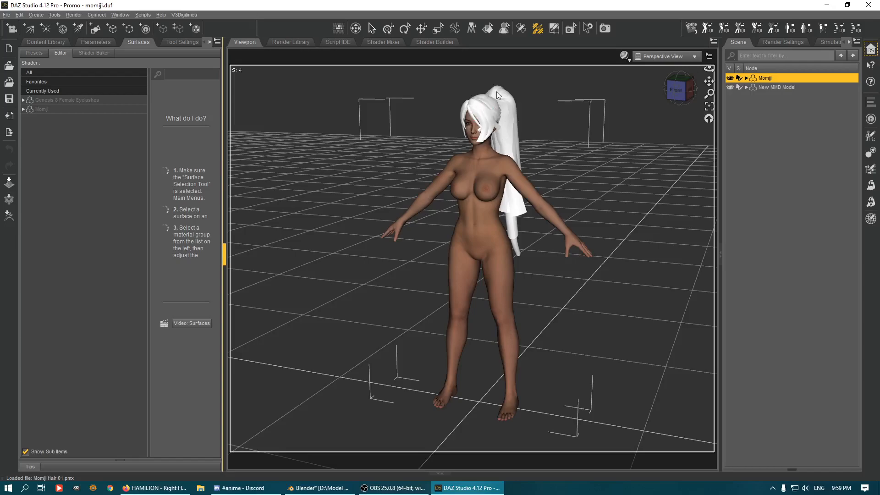
left_click(389, 29)
left_click_drag(678, 89, 782, 87)
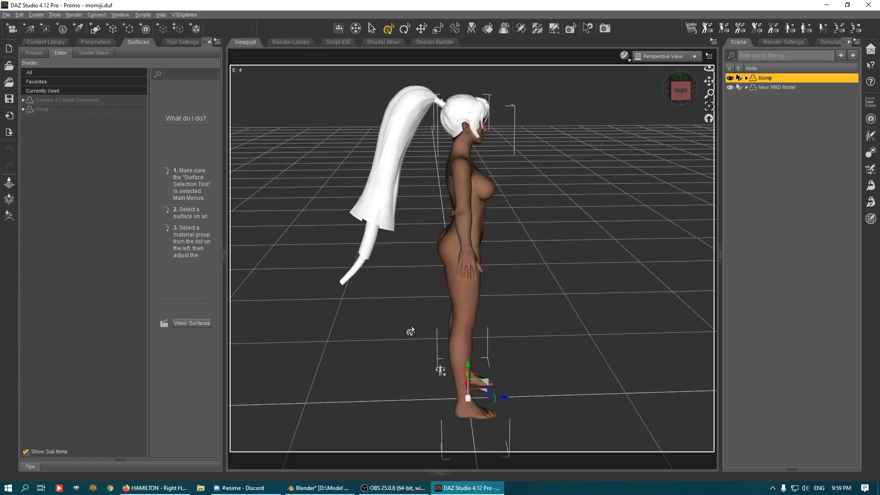
left_click_drag(680, 90, 635, 106)
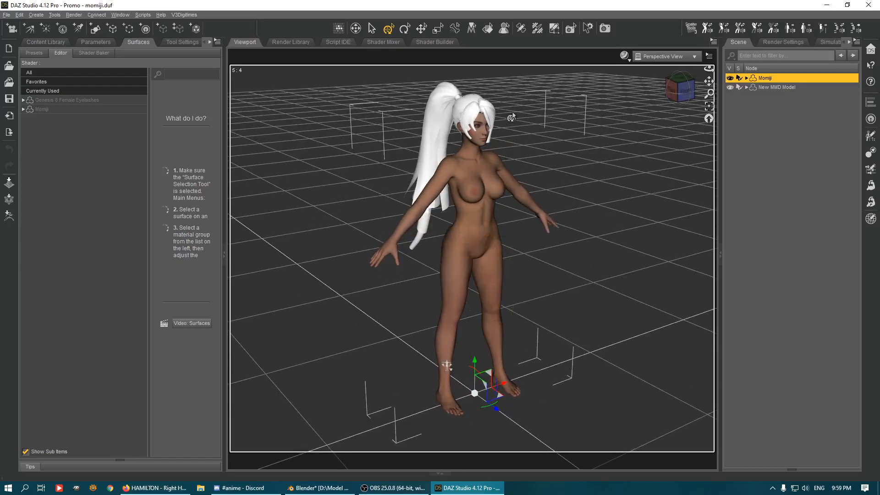
left_click(333, 487)
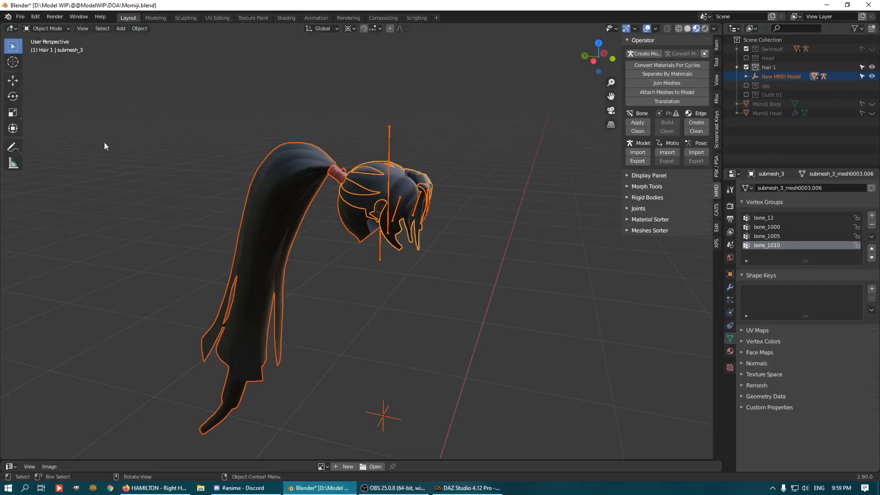
left_click(21, 17)
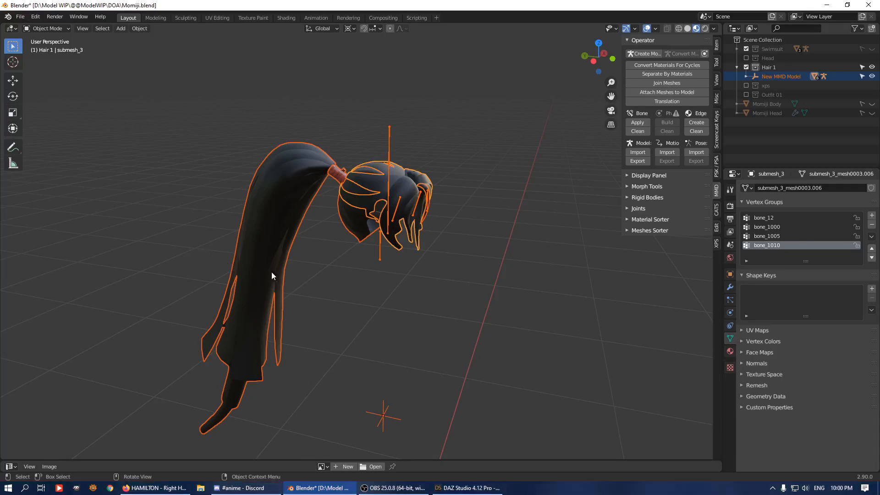
left_click(468, 488)
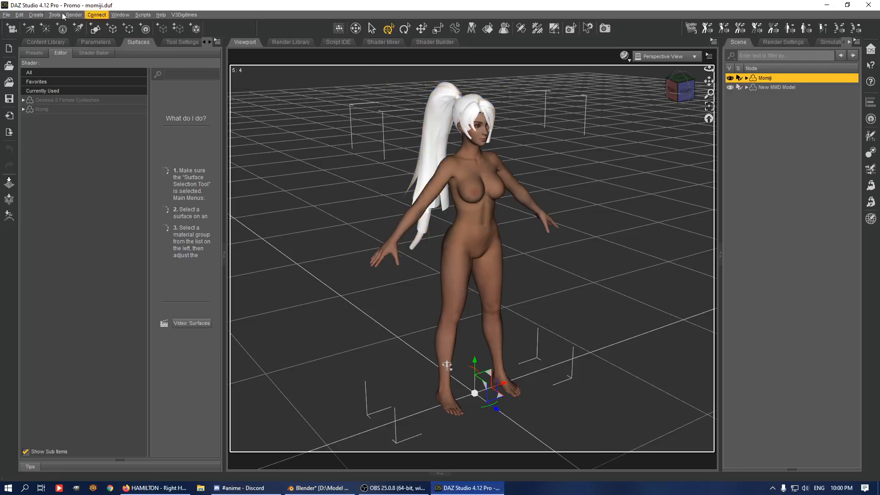
Step: Import the Momiji Hair 01.obj file from the Hair folder into the scene
left_click(6, 15)
left_click(45, 110)
left_click(152, 90)
double_click(176, 116)
left_click(383, 303)
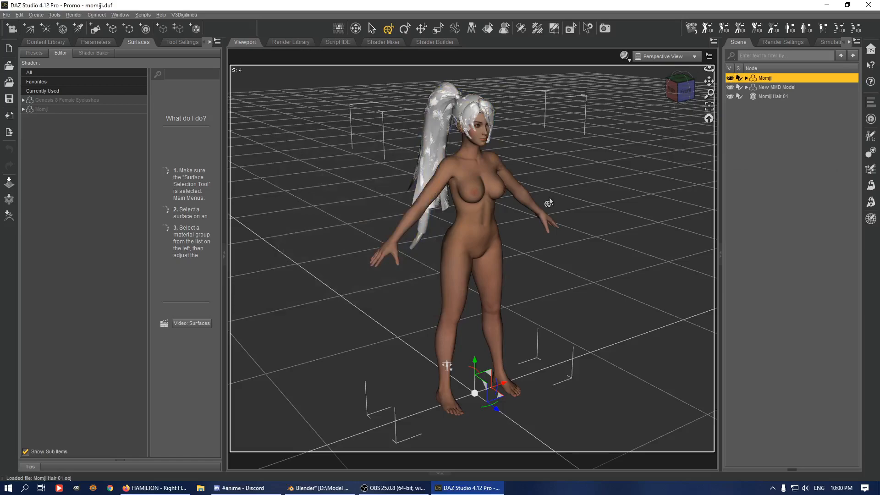
Step: Expand the New MMD Model hierarchy through bone_11 and bone_12 to examine its hair bones
left_click(783, 88)
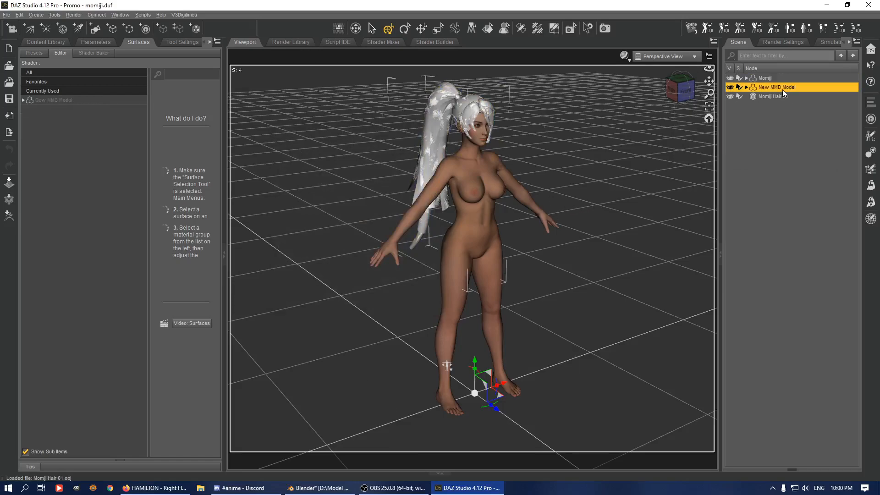
left_click(746, 87)
left_click(752, 97)
left_click(754, 106)
left_click(752, 108)
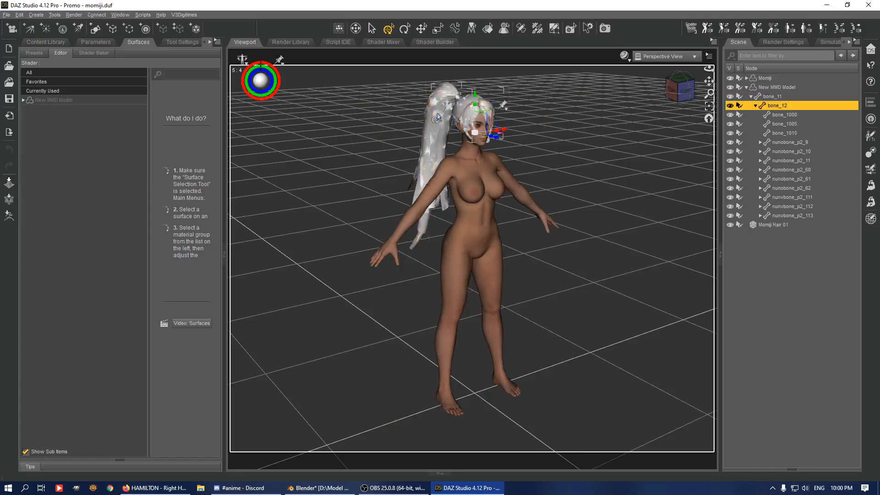
left_click(793, 86)
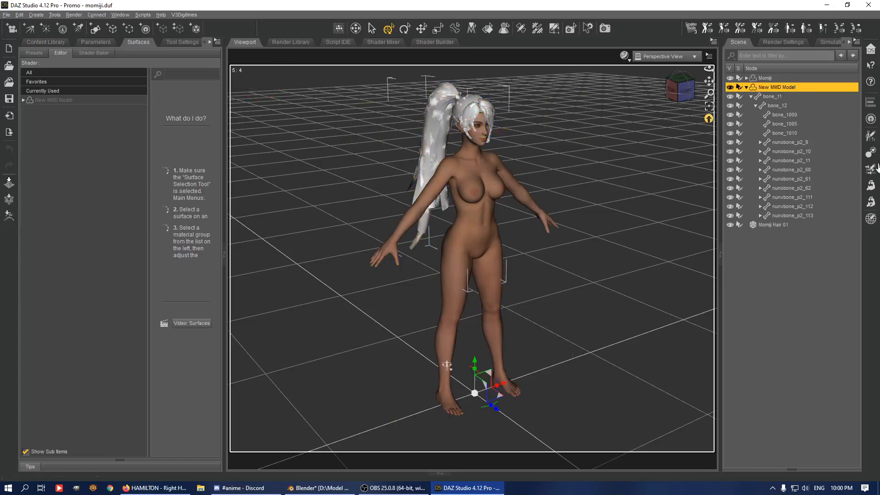
Step: Open the Transfer Utility with New MMD Model as source using its Current shape and Momiji Hair 01 as target
left_click(775, 225)
left_click(689, 89)
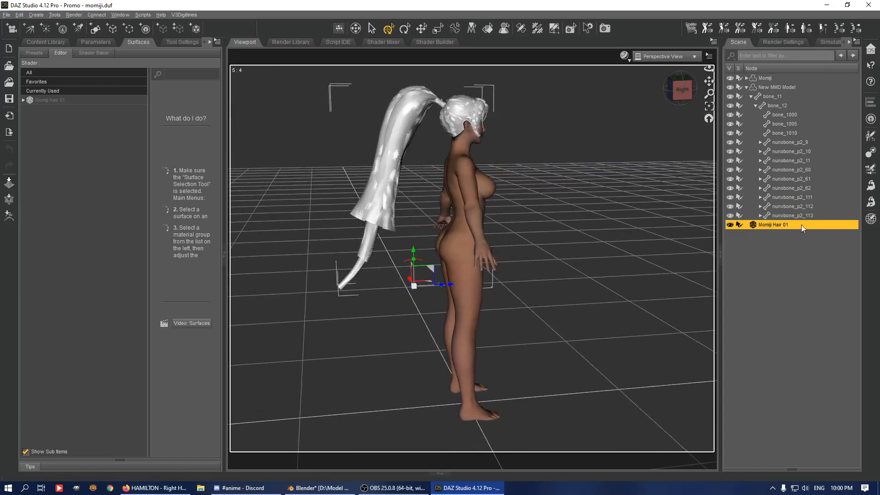
left_click(872, 155)
left_click(290, 201)
left_click(295, 240)
left_click(384, 202)
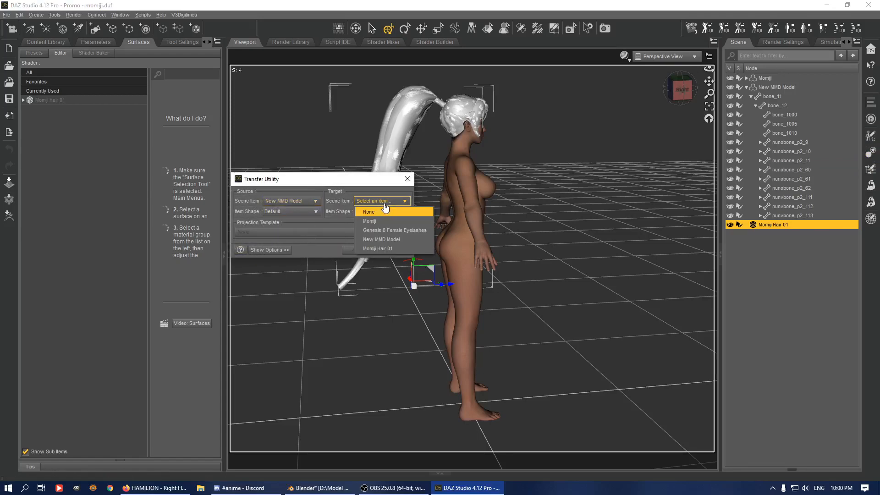
left_click(377, 248)
left_click(290, 212)
left_click(291, 222)
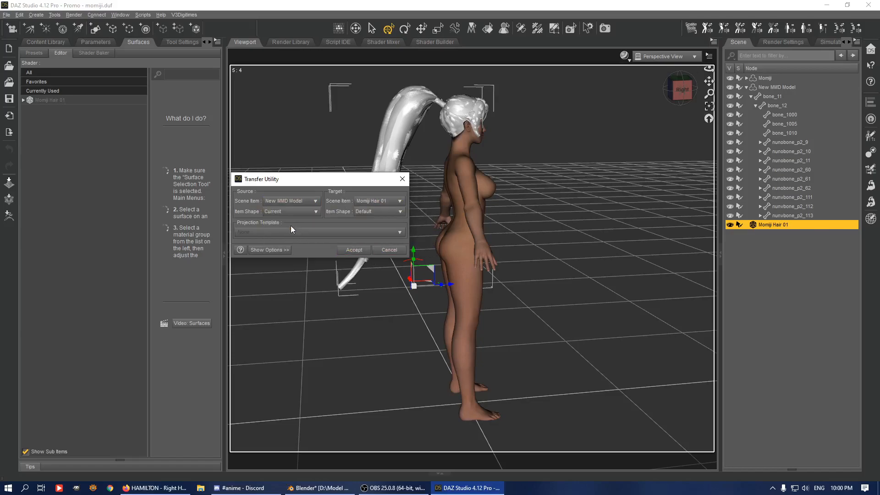
Step: Run the transfer with Closest Vertex First, Use Near Vertices and Use Adaptive Tolerance enabled, and Fit To and Parent To Source Figure disabled
left_click(270, 250)
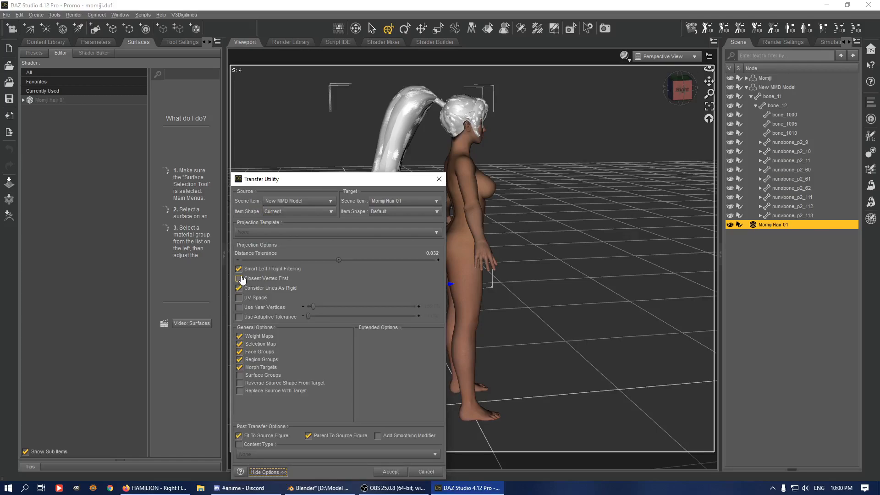
left_click(239, 269)
left_click(240, 269)
left_click(241, 279)
left_click(238, 307)
left_click(293, 316)
left_click(265, 437)
left_click(329, 440)
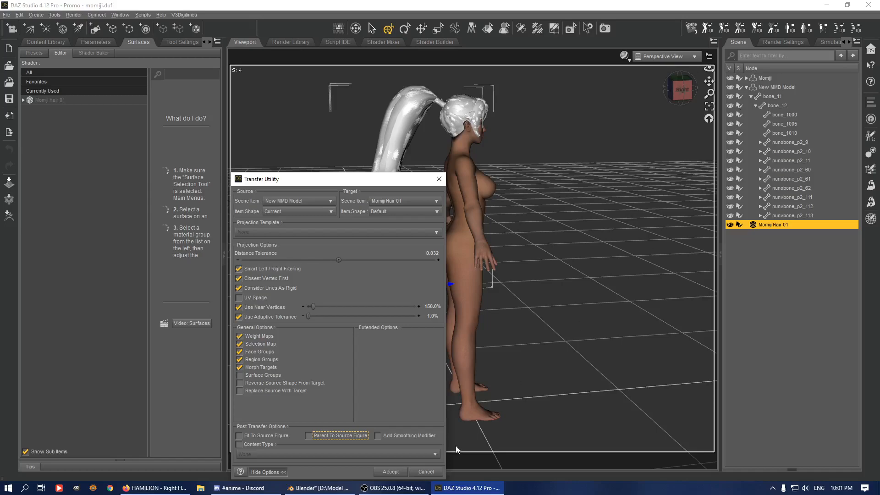
left_click(391, 470)
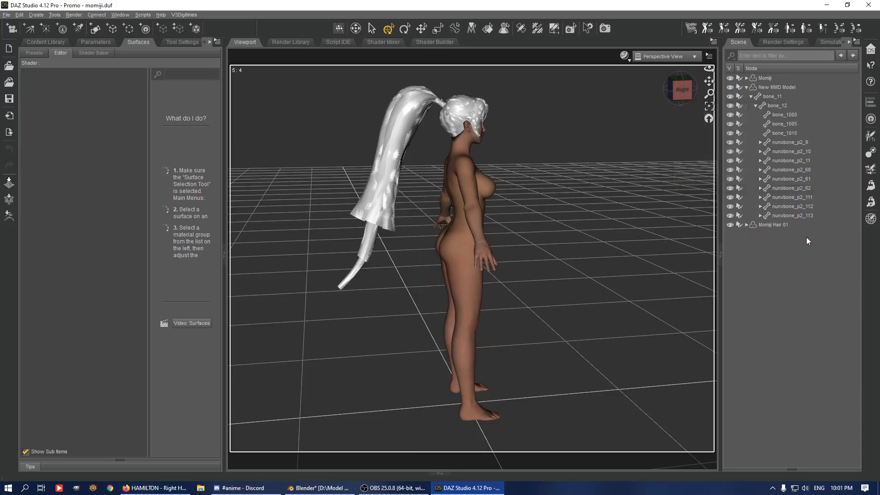
Step: Delete the New MMD Model figure from the scene, keeping the rigged Momiji Hair 01
left_click(778, 225)
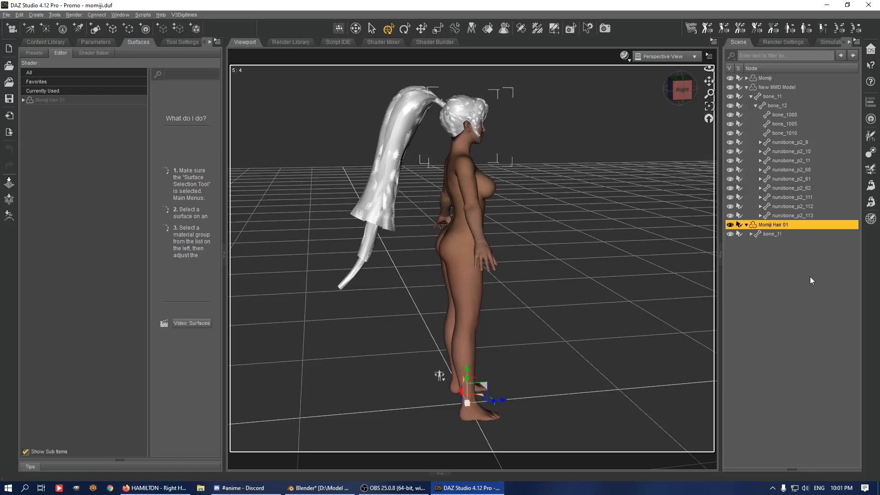
left_click(774, 88)
key("Delete")
Step: Expand Momiji Hair 01 through bone_11 and bone_12 and select its ponytail bones nunobone_p2_9 through nunvbone_p2_113
left_click(768, 86)
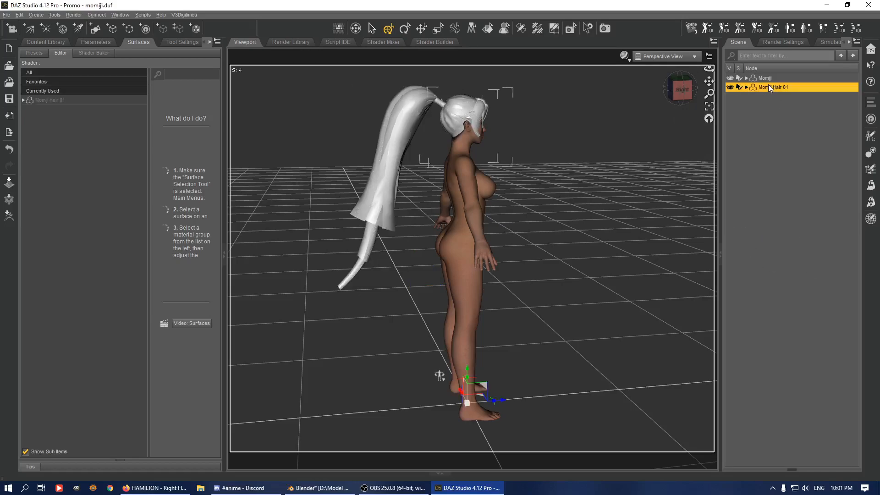
double_click(804, 97)
double_click(802, 105)
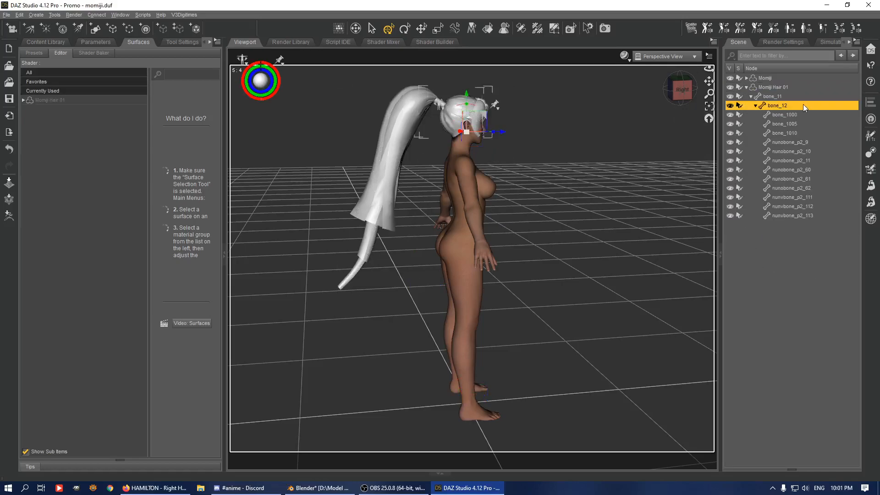
left_click(788, 143)
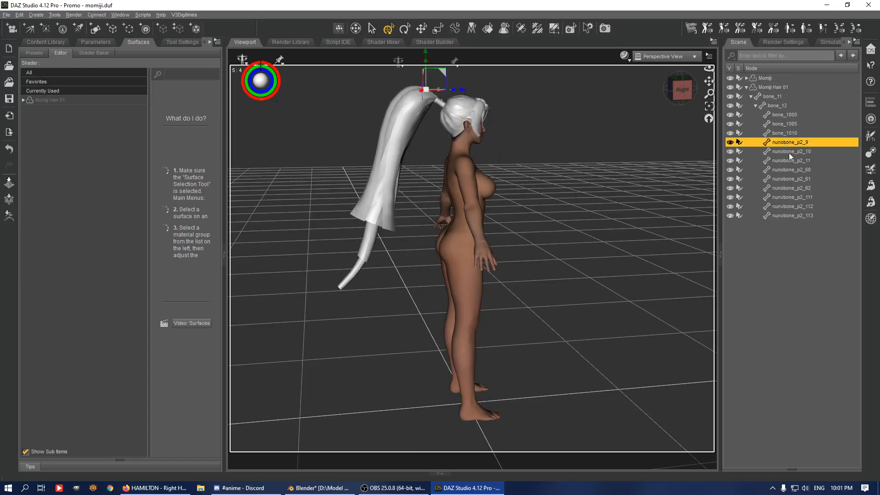
left_click(798, 216, "shift")
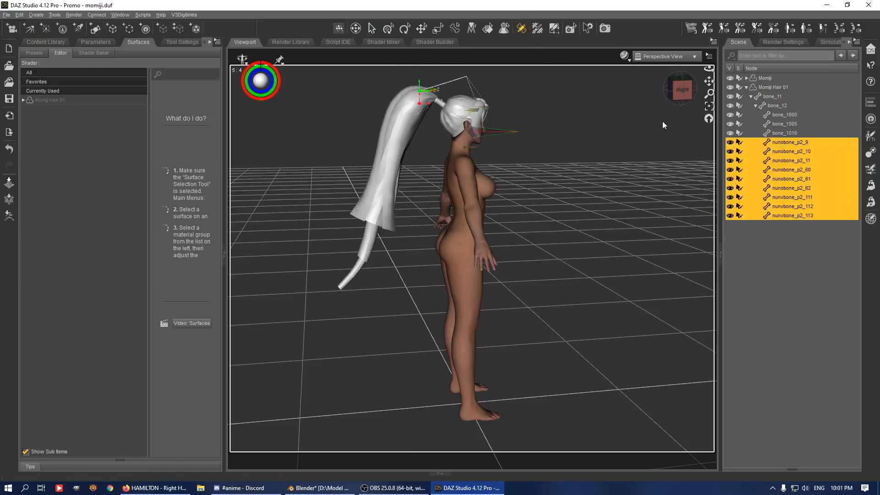
right_click(600, 117)
left_click(590, 136)
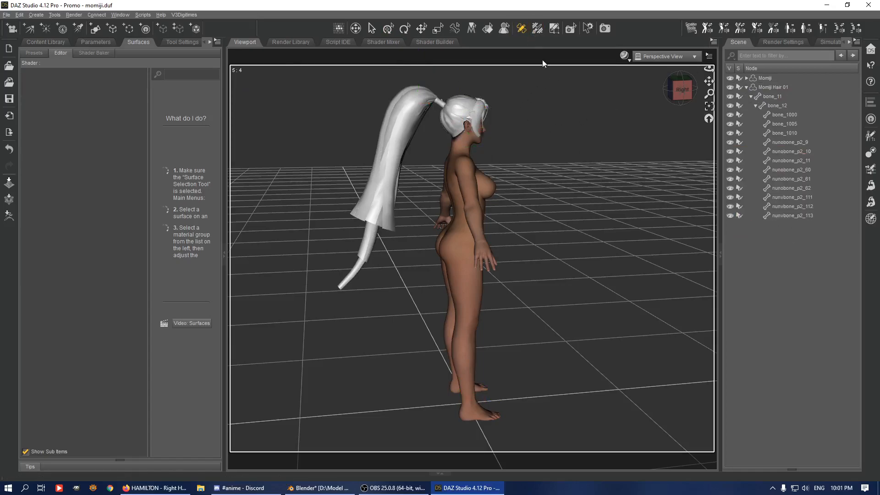
left_click(525, 30)
right_click(533, 131)
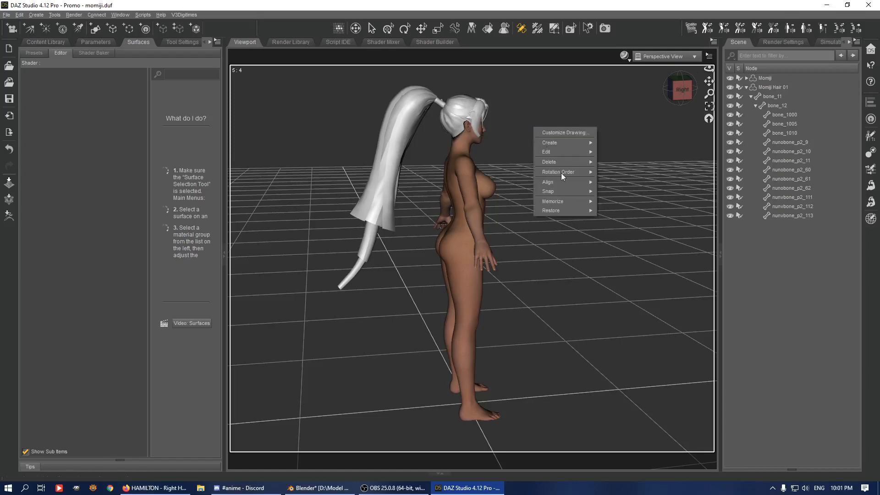
mouse_move(571, 210)
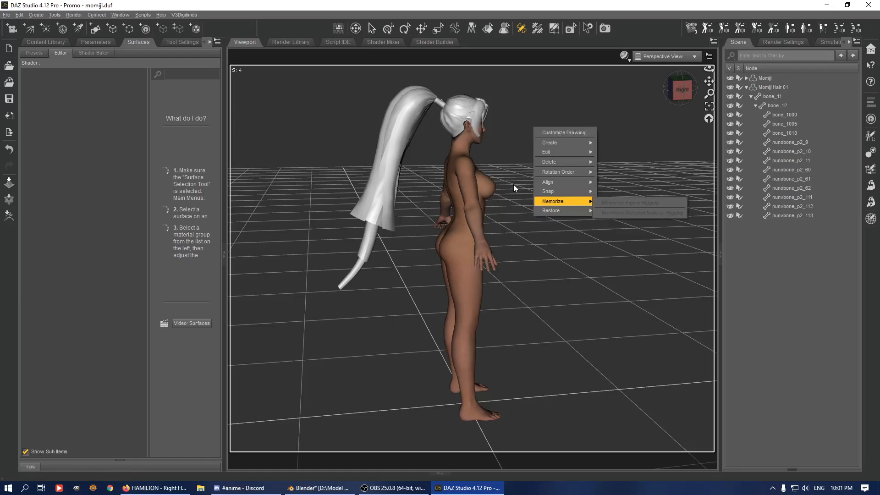
mouse_move(559, 183)
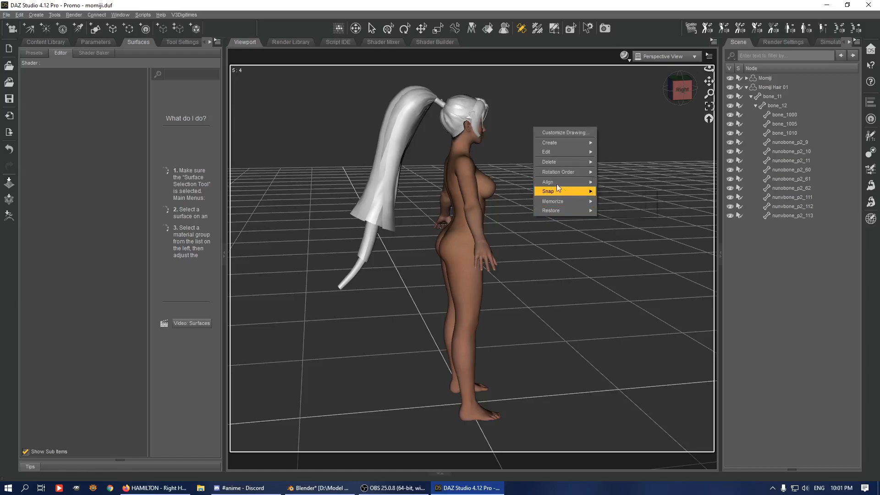
Step: Align all bones of the Momiji Hair 01 figure using the Joint Editor
left_click(772, 88)
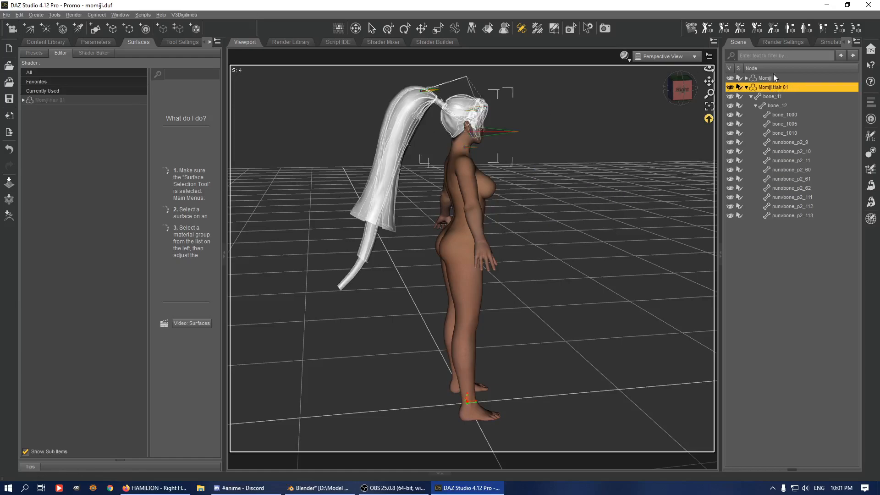
left_click(523, 33)
right_click(571, 108)
mouse_move(597, 135)
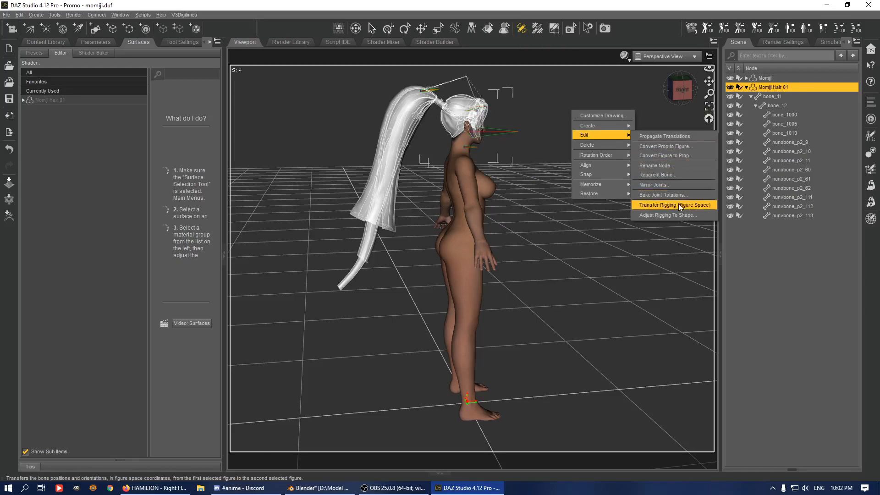
mouse_move(606, 166)
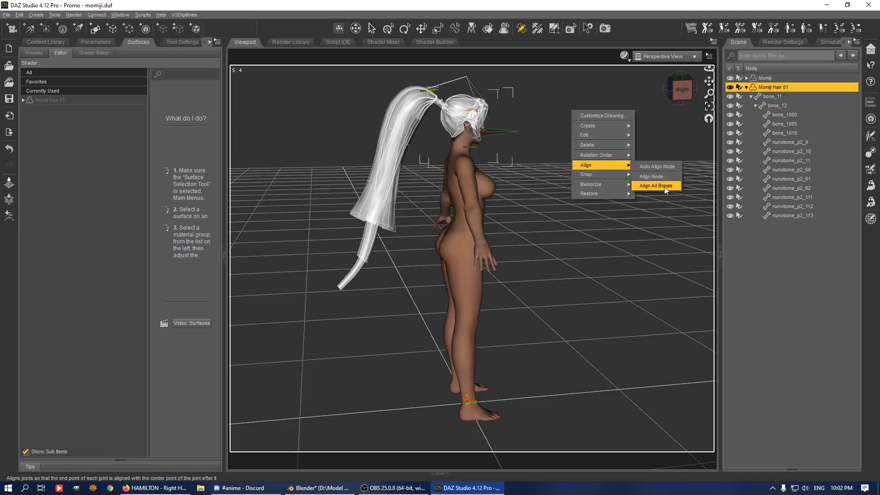
left_click(664, 185)
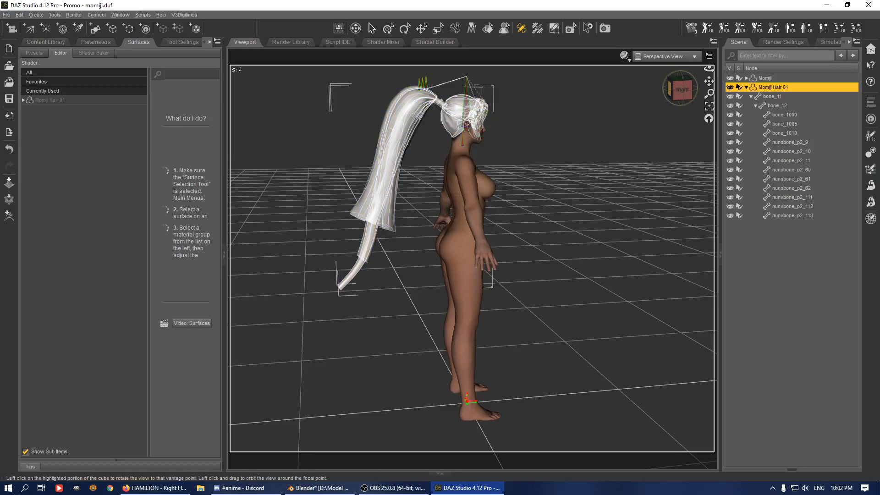
Step: Memorize the figure rigging of Momiji Hair 01
left_click(668, 86)
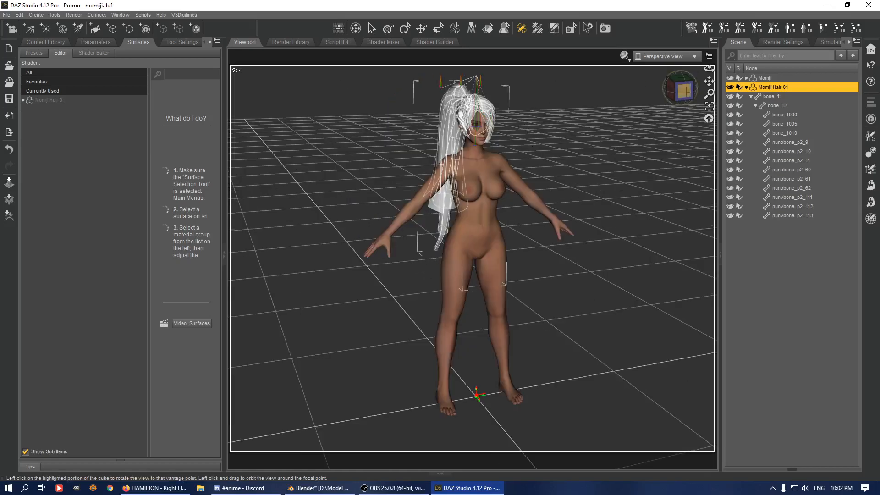
mouse_move(679, 91)
left_mouse_down()
mouse_move(637, 92)
mouse_move(679, 94)
left_mouse_up()
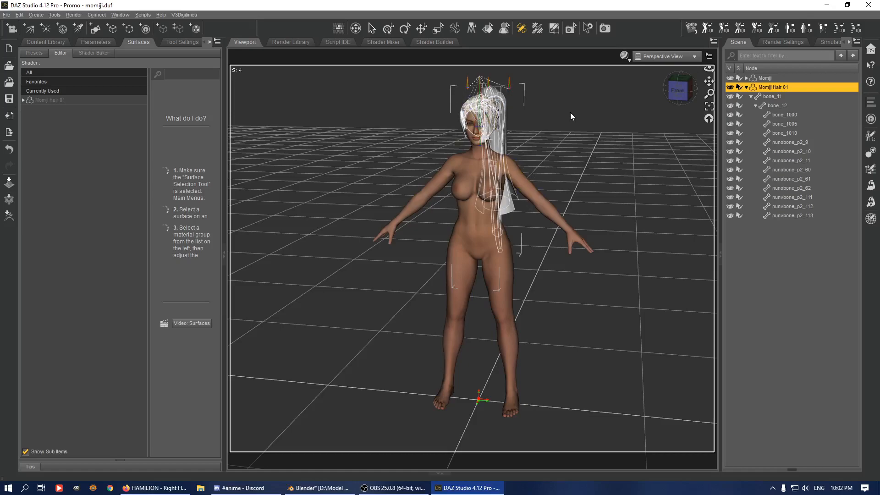
mouse_move(679, 90)
left_mouse_down()
mouse_move(634, 87)
mouse_move(667, 85)
left_mouse_up()
right_click(589, 189)
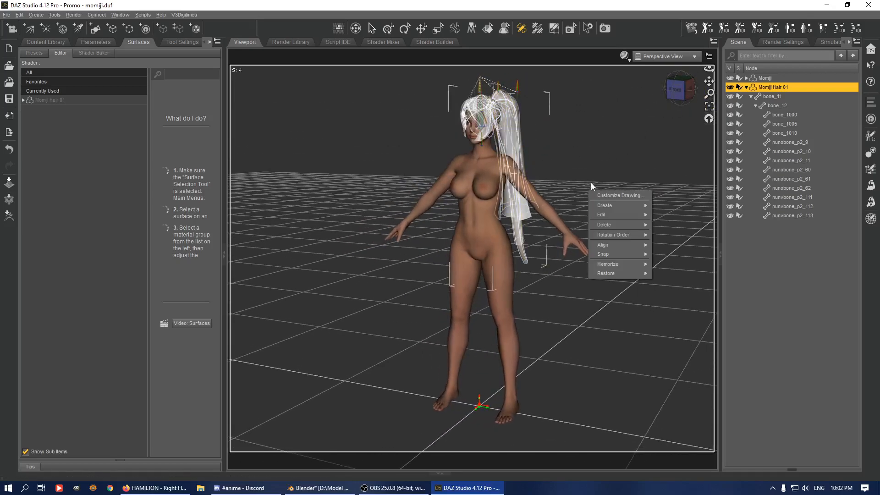
mouse_move(614, 273)
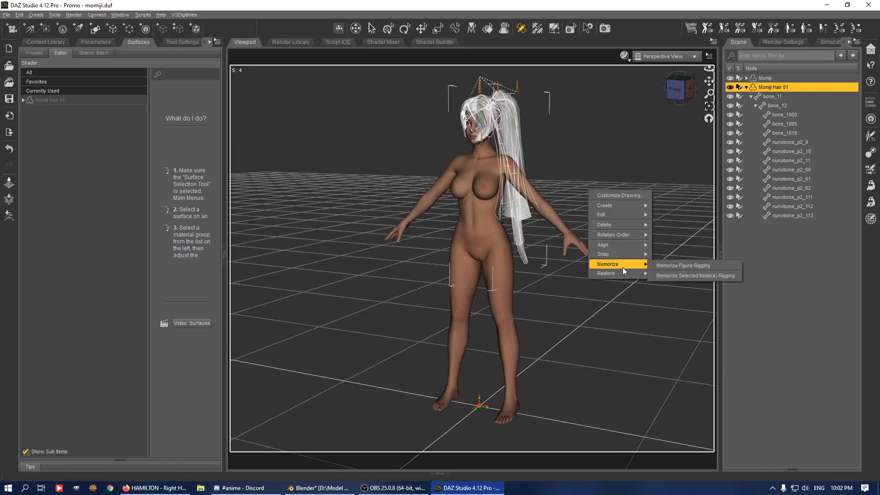
left_click(703, 265)
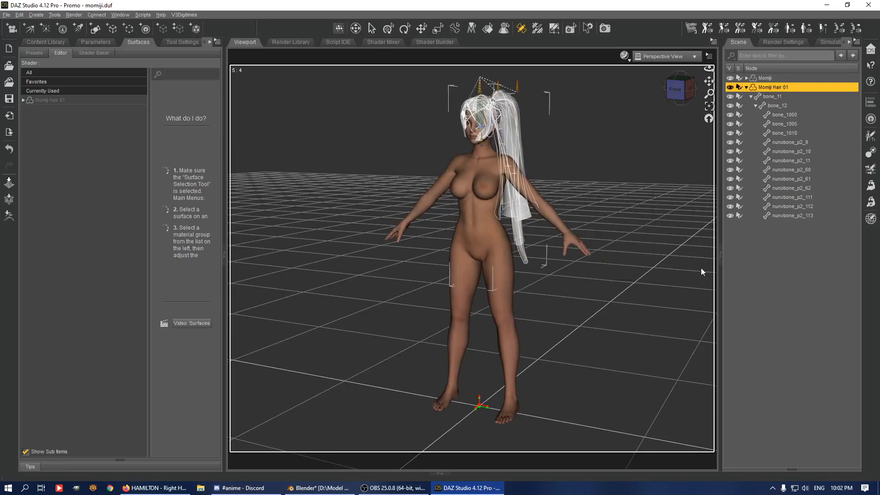
Step: Show the Joint Editor's tool settings and examine bone_12 and the ponytail bone nunobone_p2_9 on the hair
left_click_drag(693, 136, 608, 152)
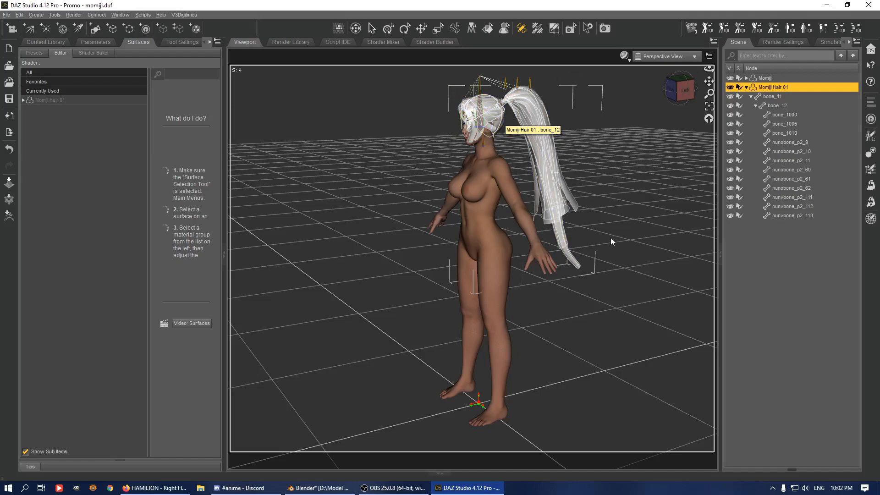
left_click(182, 42)
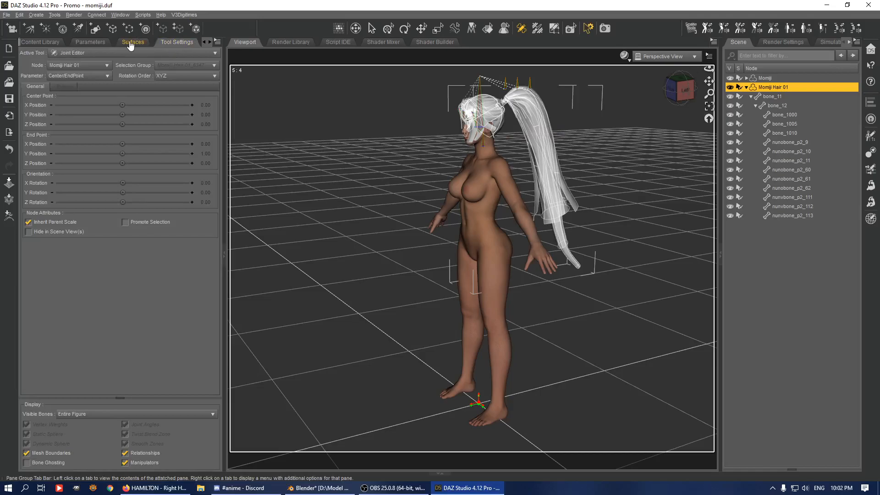
left_click(132, 42)
left_click(177, 42)
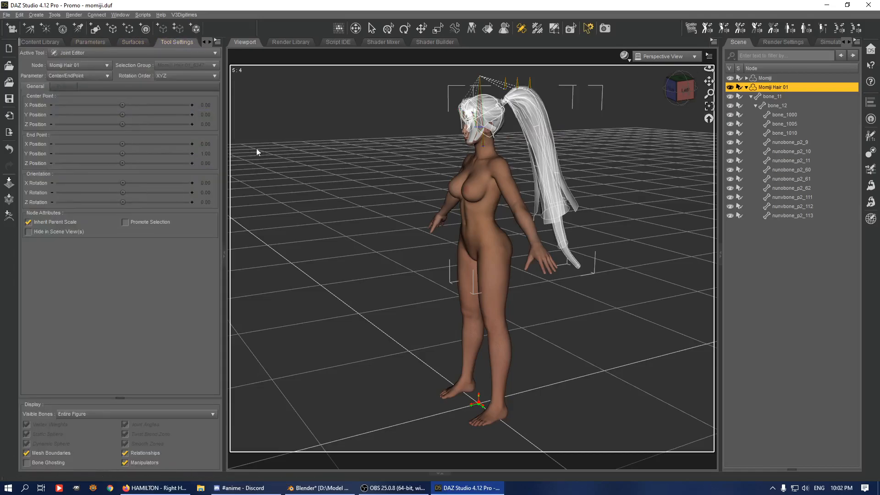
left_click(475, 107)
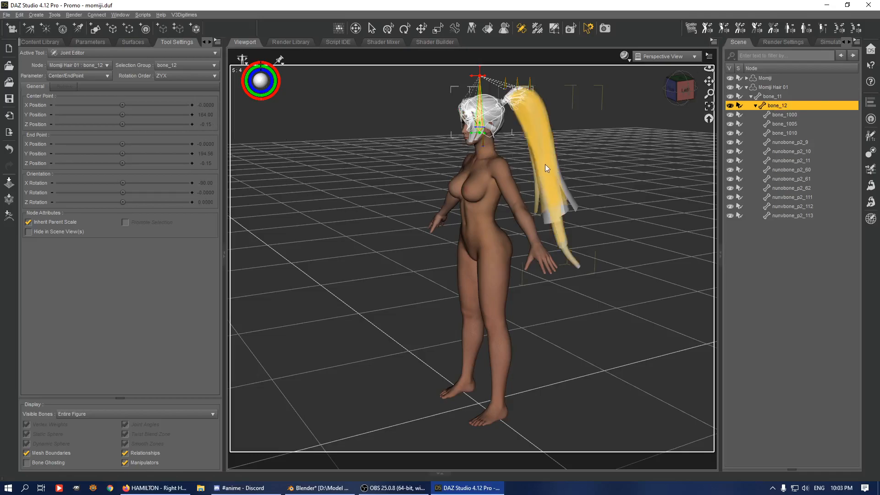
left_click(804, 146)
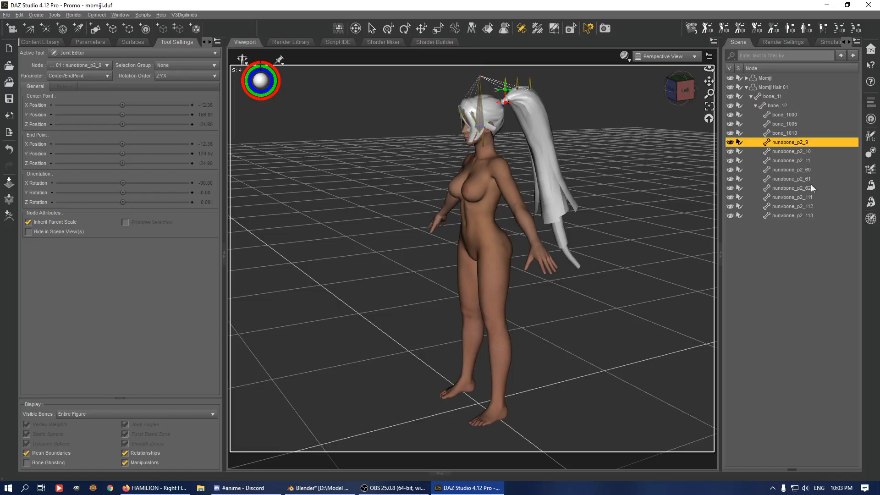
mouse_move(690, 94)
left_mouse_down()
mouse_move(632, 110)
mouse_move(683, 94)
left_mouse_up()
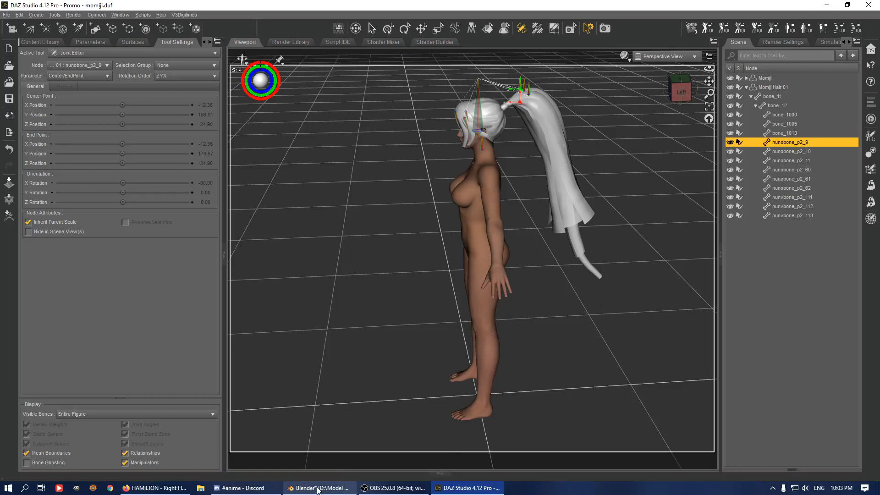
Step: Select the ponytail bones nunobone_p2_9 through nunvbone_p2_113 and apply Delete Bone to the selection
right_click(615, 145)
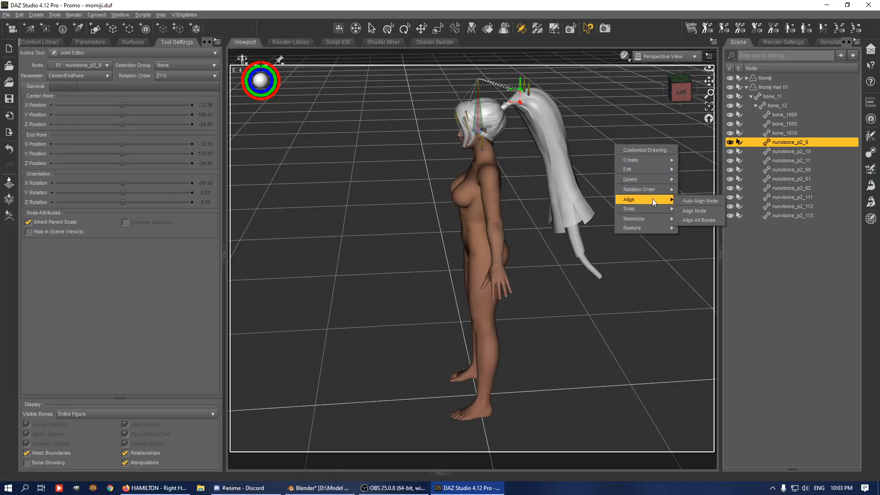
mouse_move(661, 229)
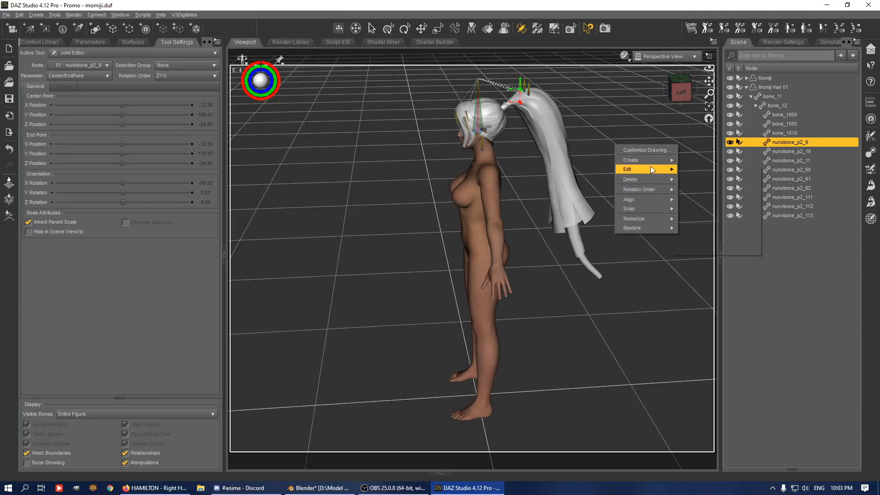
mouse_move(650, 180)
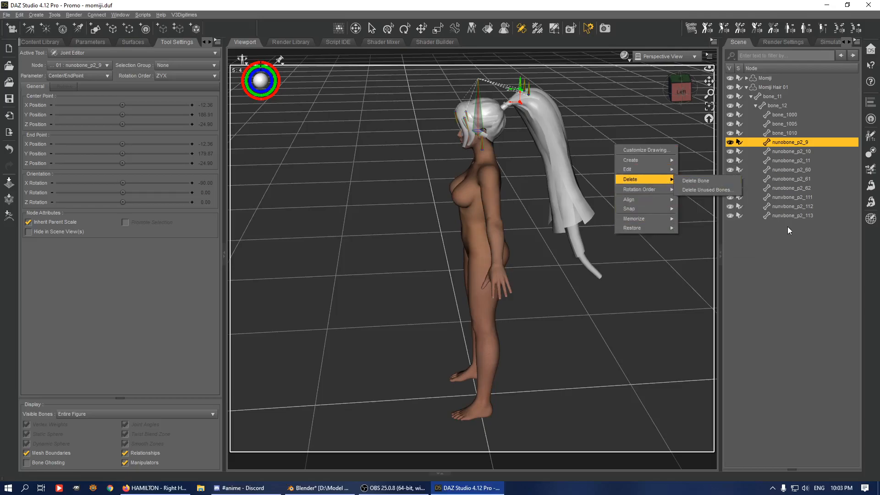
left_click(784, 215)
left_click(783, 143, "shift")
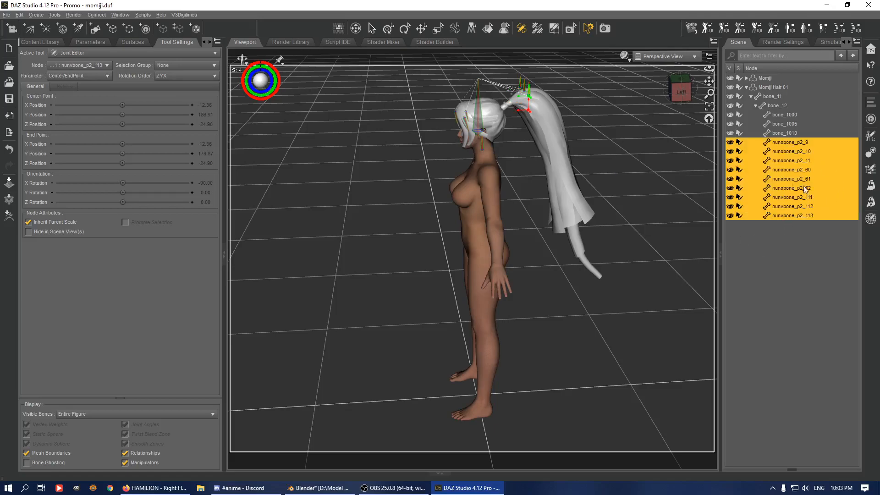
right_click(792, 158)
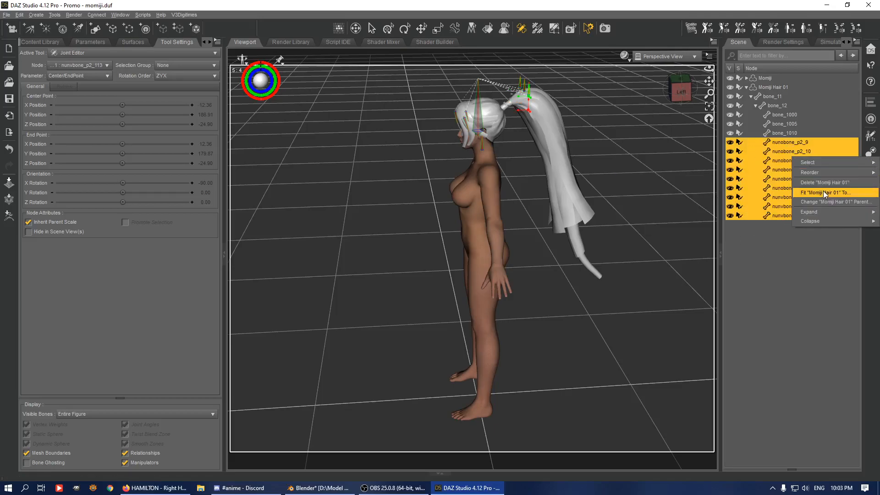
left_click(691, 208)
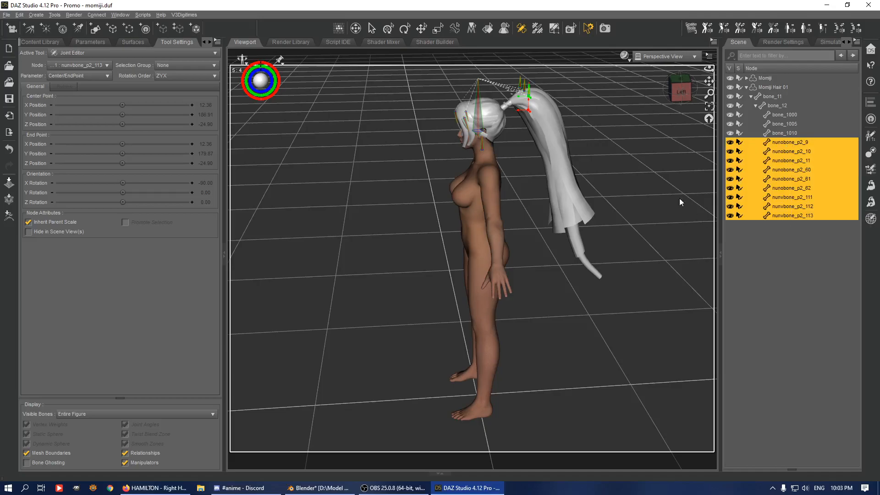
right_click(591, 124)
mouse_move(631, 160)
left_click(678, 161)
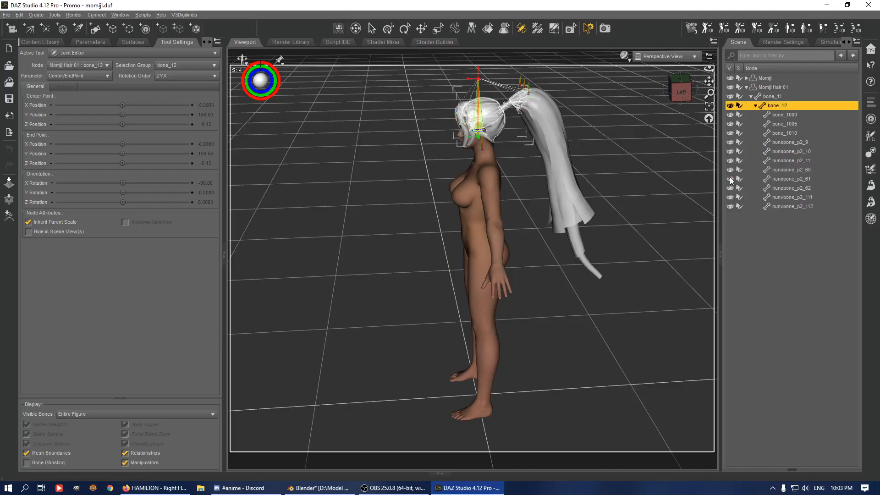
Step: Delete the ponytail bones nunobone_p2_9 and nunobone_p2_11 from Momiji Hair 01 one at a time
left_click(785, 142)
right_click(629, 164)
mouse_move(678, 197)
left_click(709, 198)
left_click(785, 152)
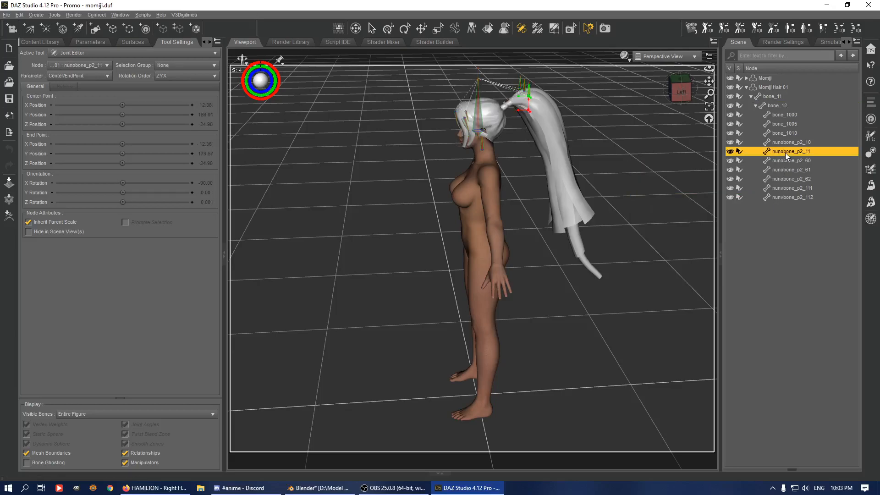
right_click(624, 184)
left_click(710, 222)
Step: Delete the ponytail bones nunobone_p2_62 and nunobone_p2_61 under bone_12
left_click(785, 170)
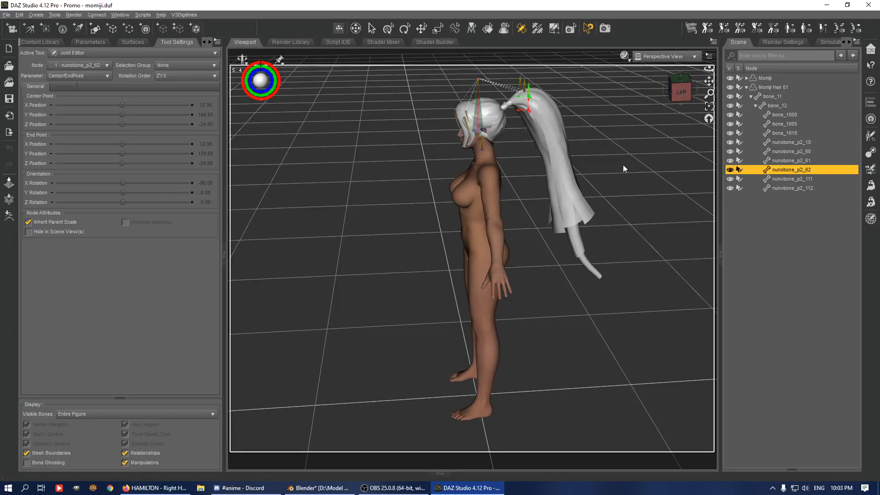
right_click(623, 164)
left_click(700, 207)
right_click(642, 169)
left_click(713, 202)
left_click(785, 161)
right_click(629, 199)
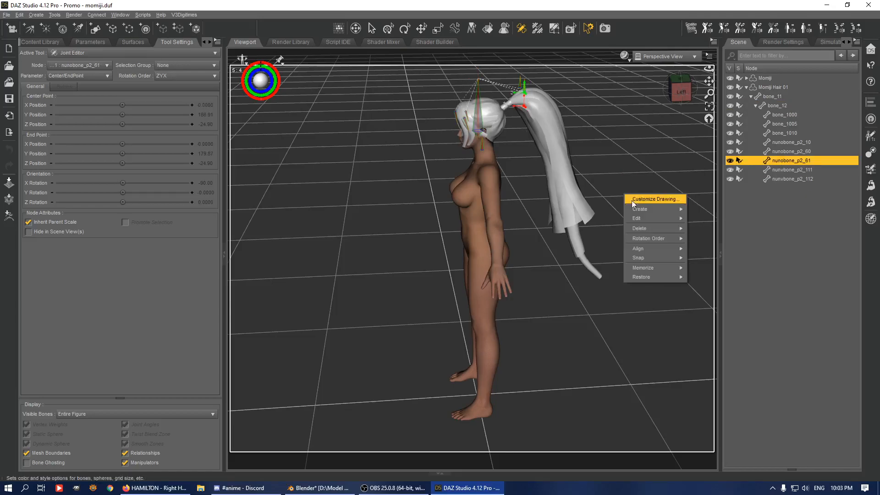
mouse_move(652, 224)
left_click(708, 228)
Step: Delete the ponytail bones nunobone_p2_60 and nunobone_p2_10 under bone_12
right_click(792, 154)
left_click(769, 152)
right_click(550, 192)
mouse_move(590, 225)
left_click(630, 227)
left_click(782, 142)
right_click(574, 152)
mouse_move(598, 187)
left_click(665, 186)
Step: Delete the ponytail bone nunvbone_p2_111 from the Momiji Hair 01 figure
left_click(789, 142)
right_click(595, 148)
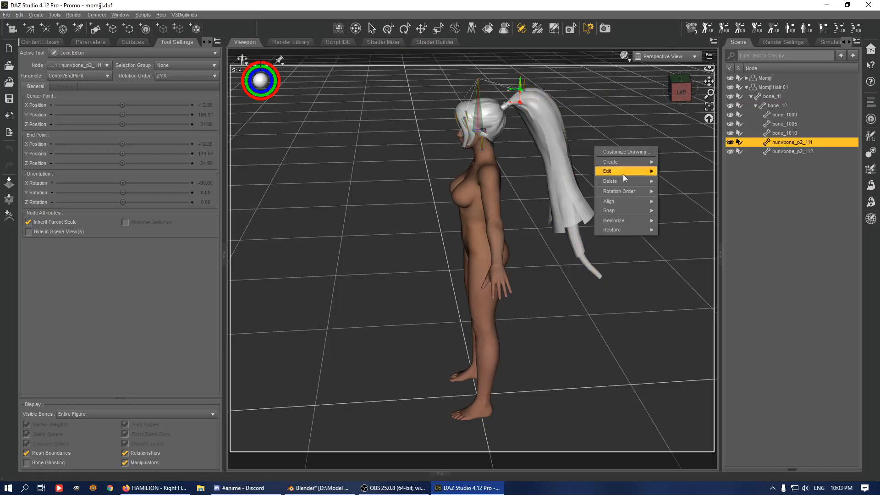
mouse_move(640, 184)
left_click(676, 182)
left_click(812, 140)
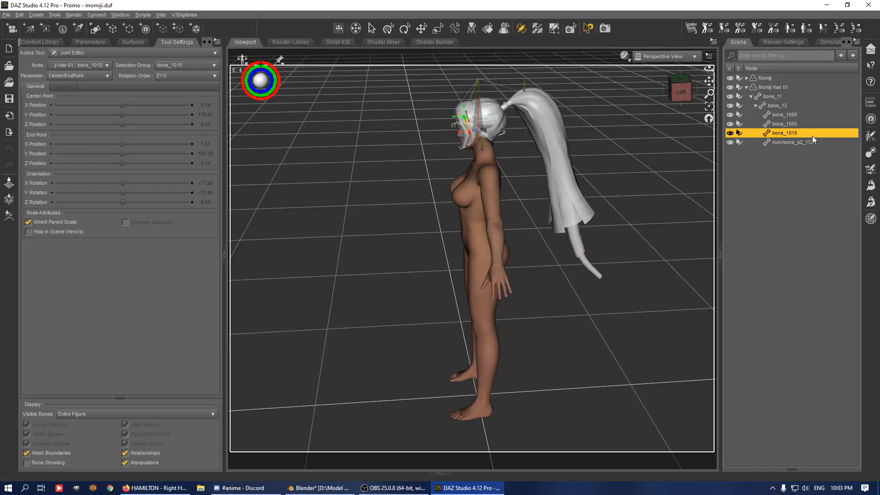
Step: Delete the ponytail bone nunvbone_p2_112 under bone_12
right_click(586, 159)
left_click(673, 192)
right_click(777, 144)
right_click(651, 167)
mouse_move(670, 203)
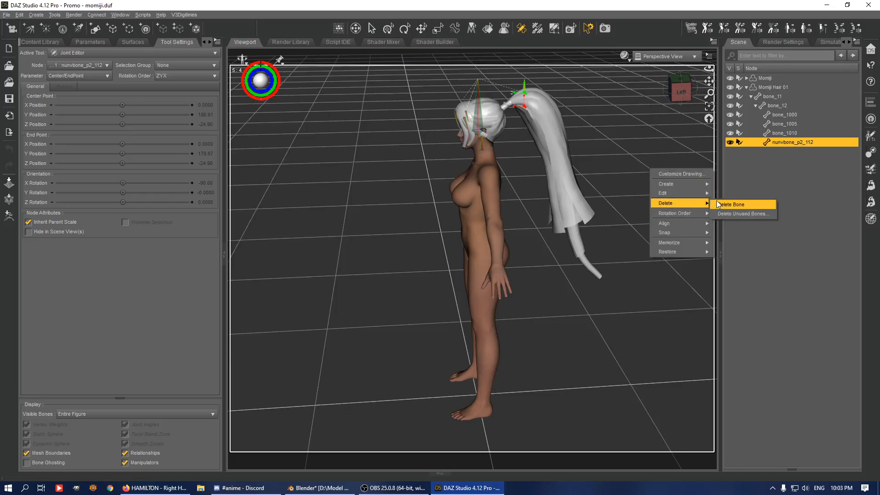
left_click(719, 204)
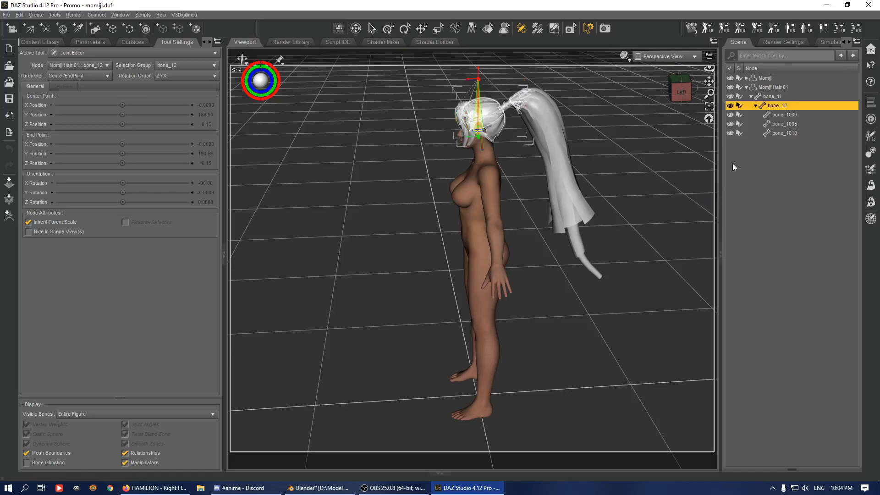
right_click(780, 107)
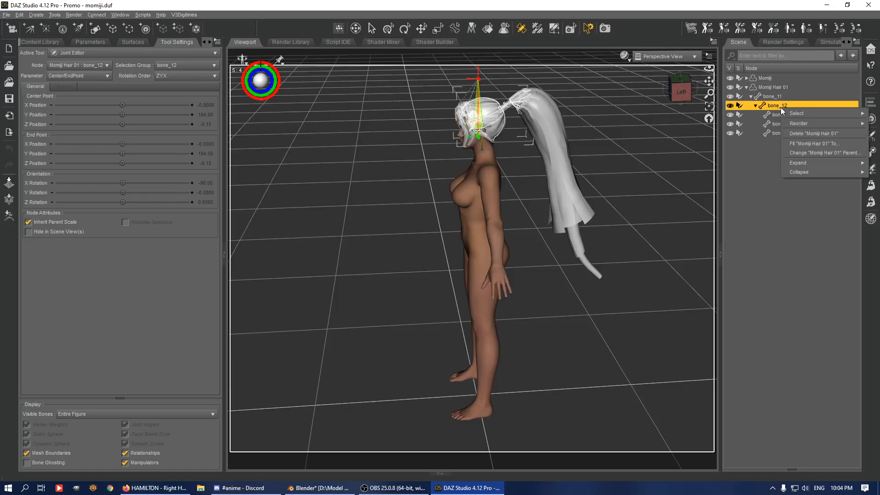
mouse_move(799, 122)
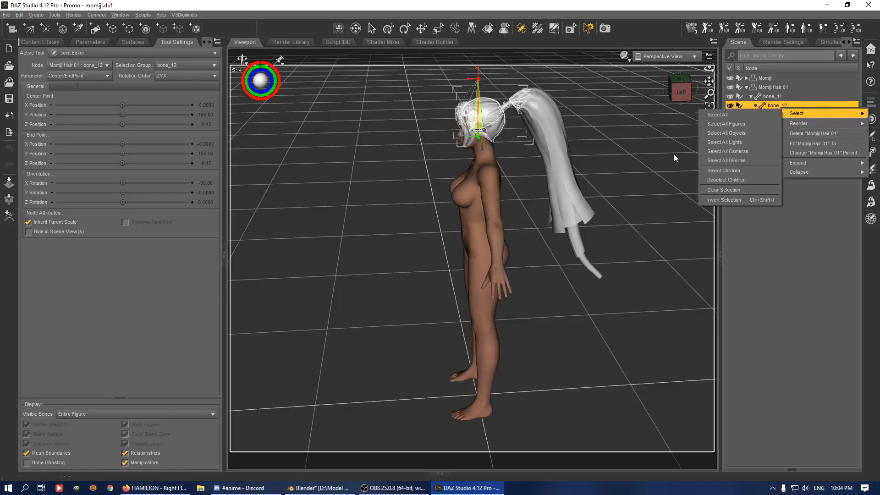
right_click(640, 148)
mouse_move(676, 172)
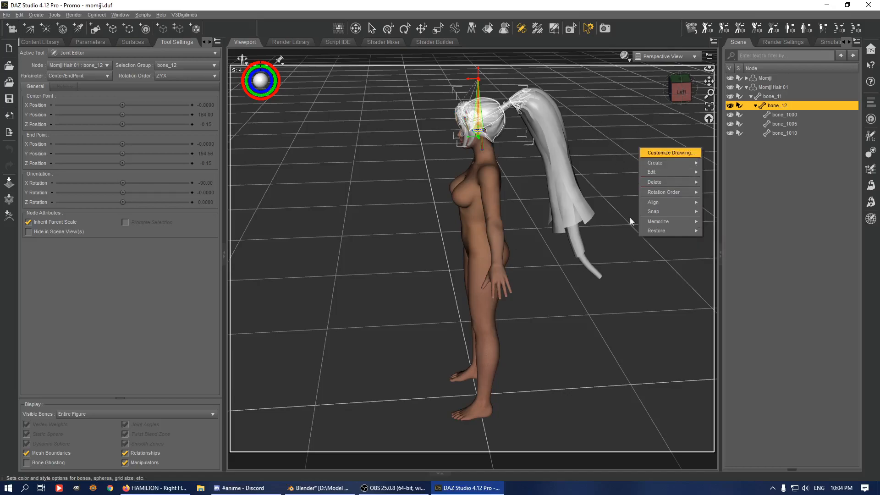
Step: Rename bone_12 to Hair Root, using the same text for the node name and the node label
right_click(596, 153)
mouse_move(618, 179)
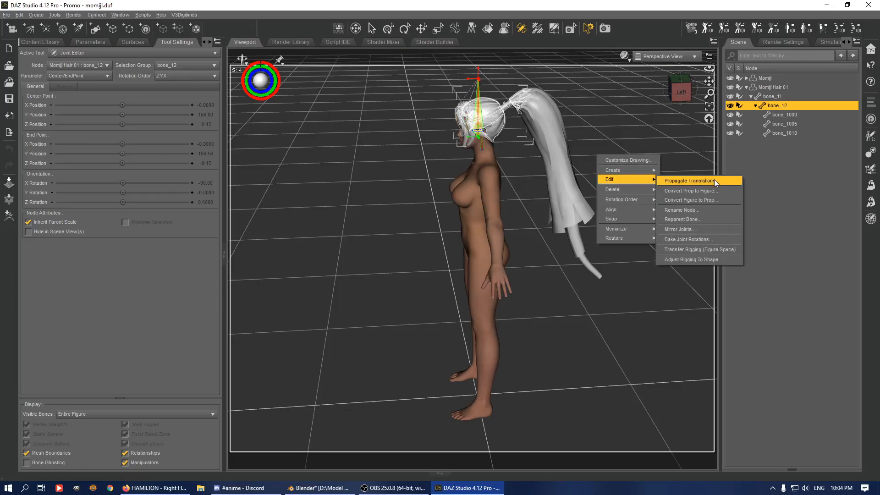
left_click(707, 211)
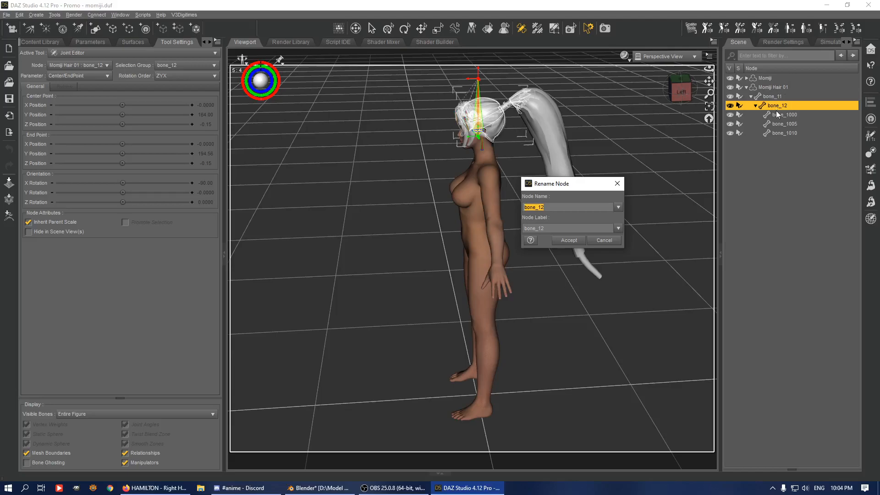
type("Hiar")
key("BackSpace")
key("BackSpace")
type("ar Root")
key("ctrl+a")
key("ctrl+c")
key("Tab")
key("ctrl+v")
left_click(571, 239)
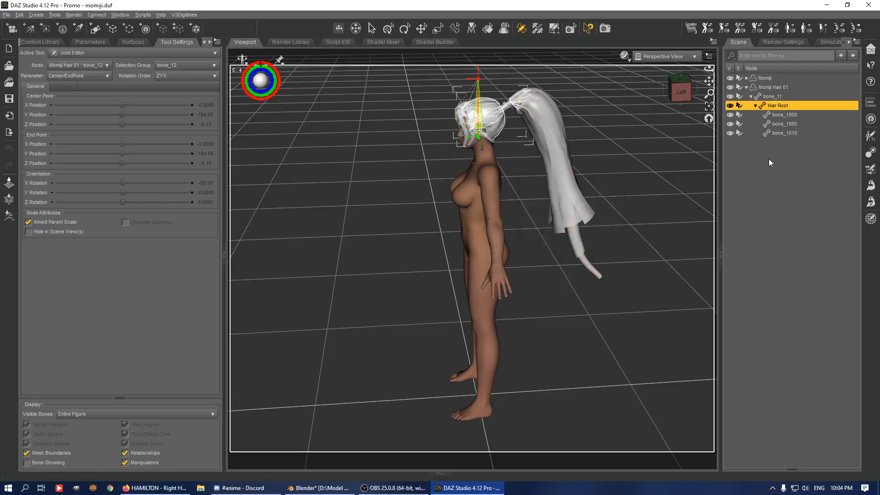
Step: Relabel bone_11 as Upper Neck in the Momiji Hair 01 hierarchy
left_click(785, 114)
left_click(773, 97)
left_click(773, 98)
type("Upper Nek")
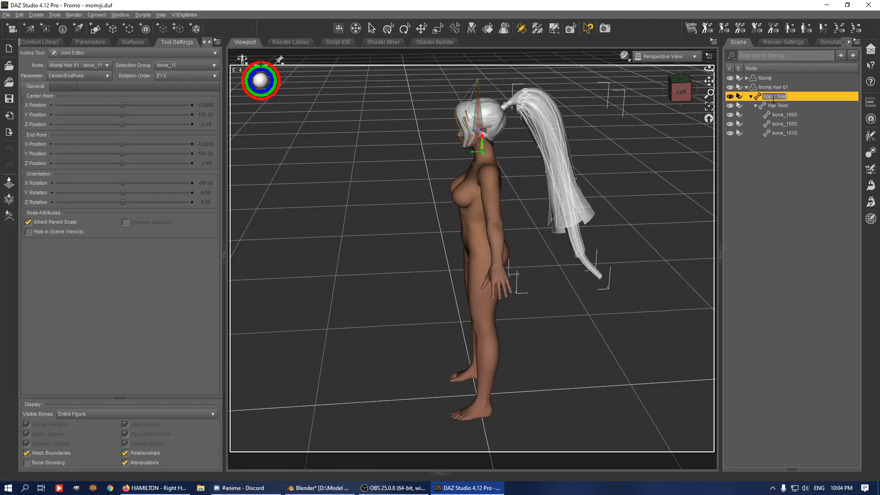
type("k")
Step: Set the node name of the Upper Neck bone to Upper Neck so it matches its label
right_click(651, 152)
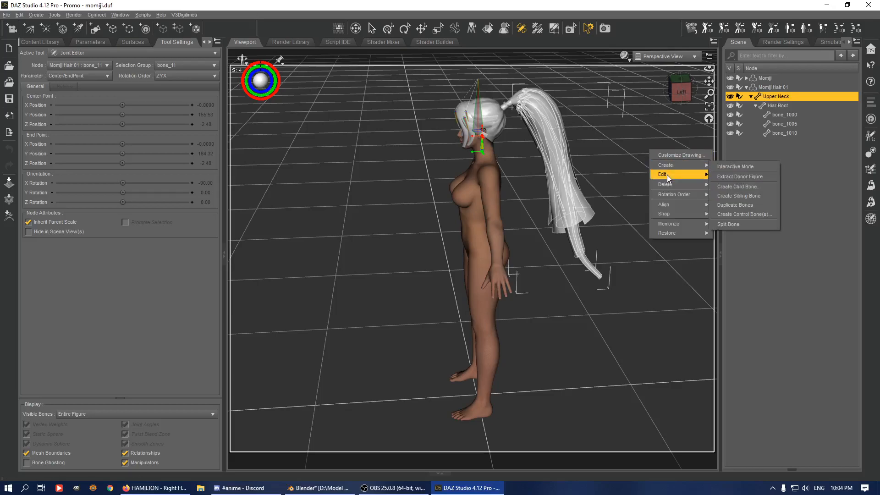
left_click(742, 203)
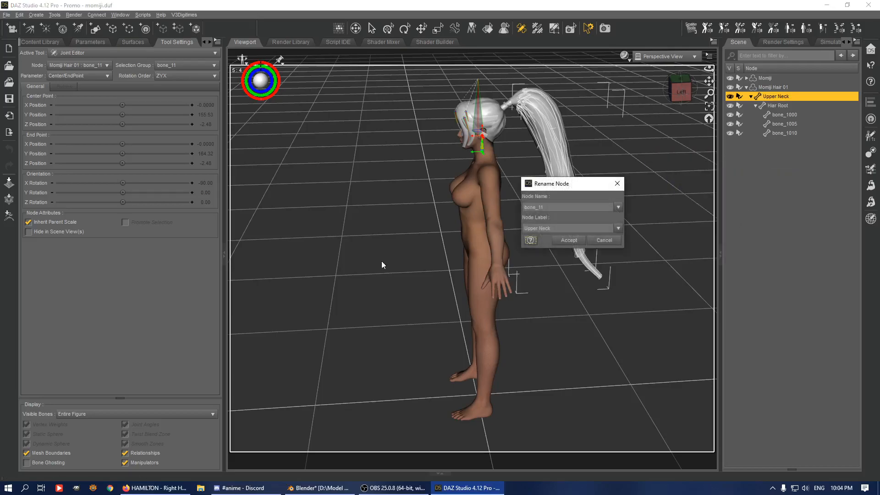
left_click_drag(553, 228, 453, 241)
left_click(566, 204)
left_click_drag(552, 229, 321, 236)
left_click_drag(546, 207, 498, 216)
key("ctrl+v")
left_click(569, 240)
Step: View the figure from the front and rename bone_1000 to Hair Left in both node name and label
left_click(673, 94)
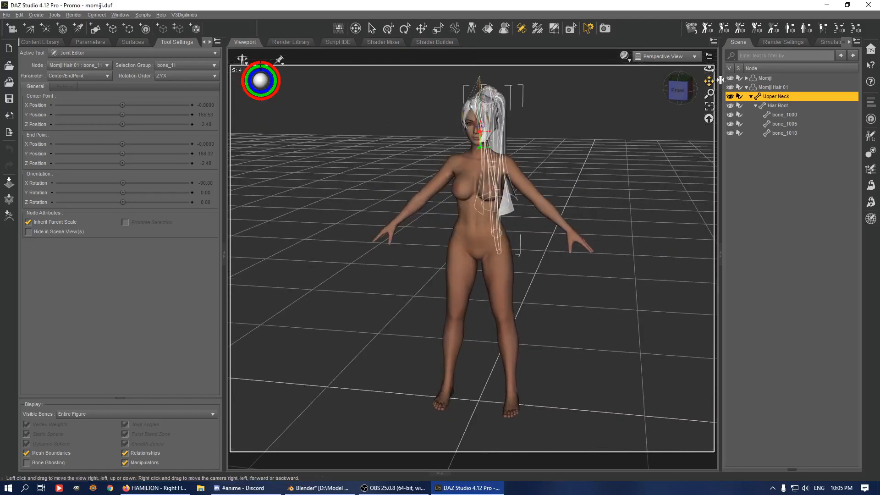
scroll(608, 226, "up", 5)
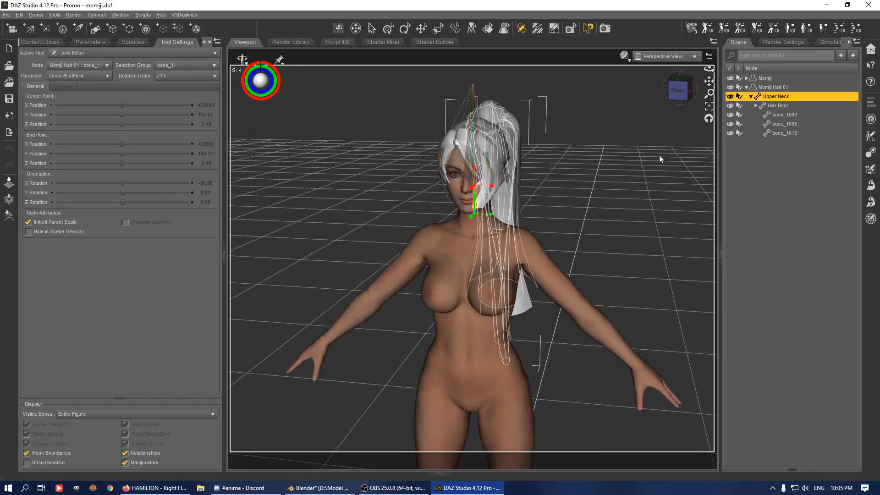
scroll(630, 107, "up", 4)
left_click_drag(676, 92, 776, 166)
left_click(778, 115)
left_click_drag(679, 90, 513, 151)
right_click(585, 172)
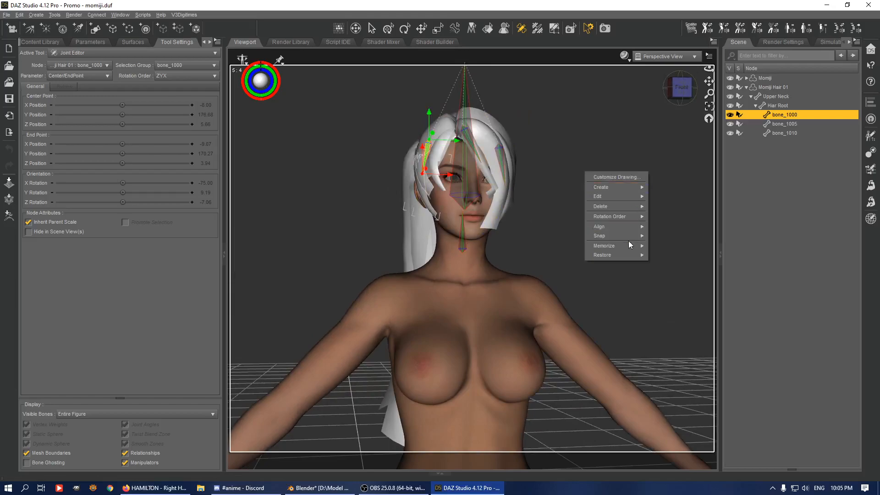
mouse_move(613, 196)
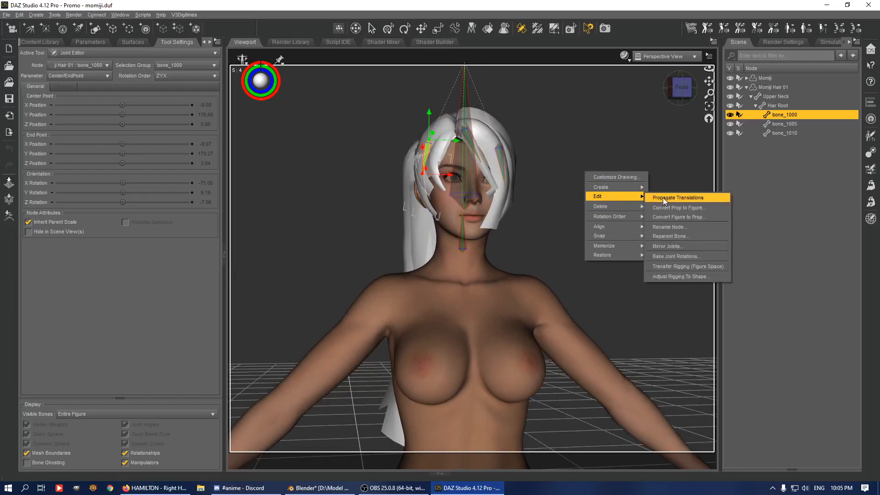
left_click(678, 229)
key("Tab")
type("Hair Left")
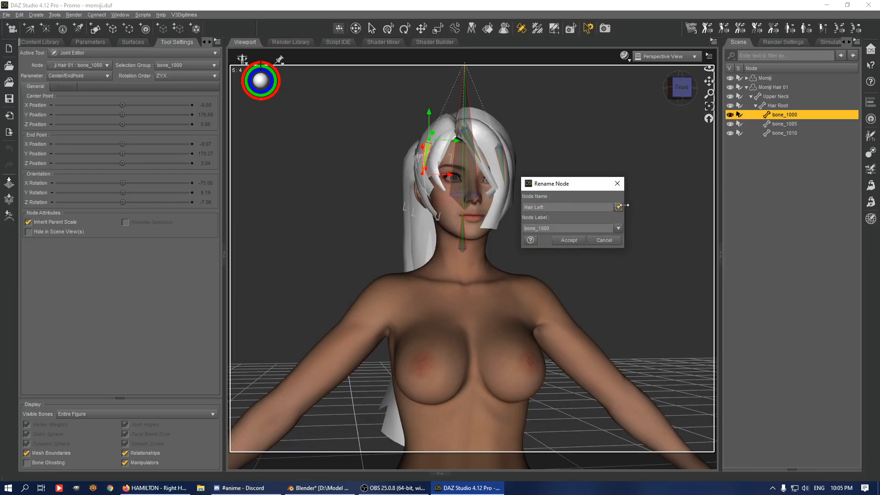
key("ctrl+a")
key("Tab")
key("ctrl+v")
left_click(569, 241)
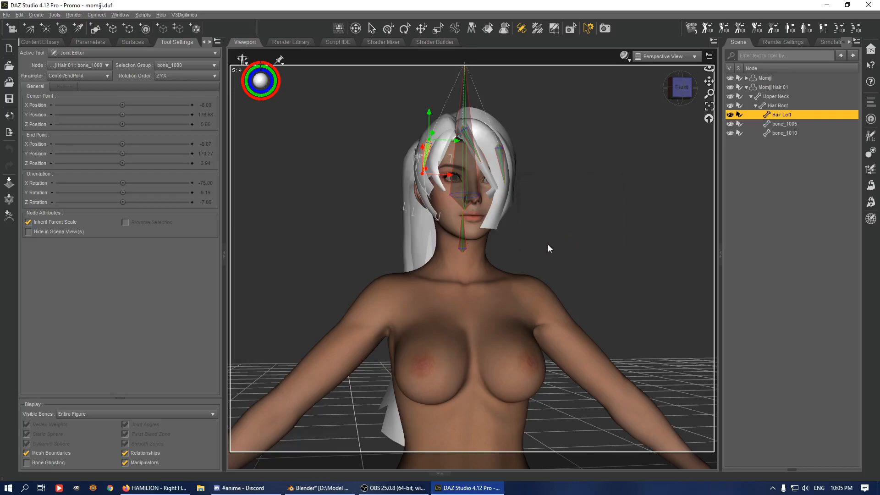
Step: Rename bone_1005 under Hair Root to Hair Front in both node name and label
left_click(784, 124)
right_click(520, 204)
mouse_move(543, 229)
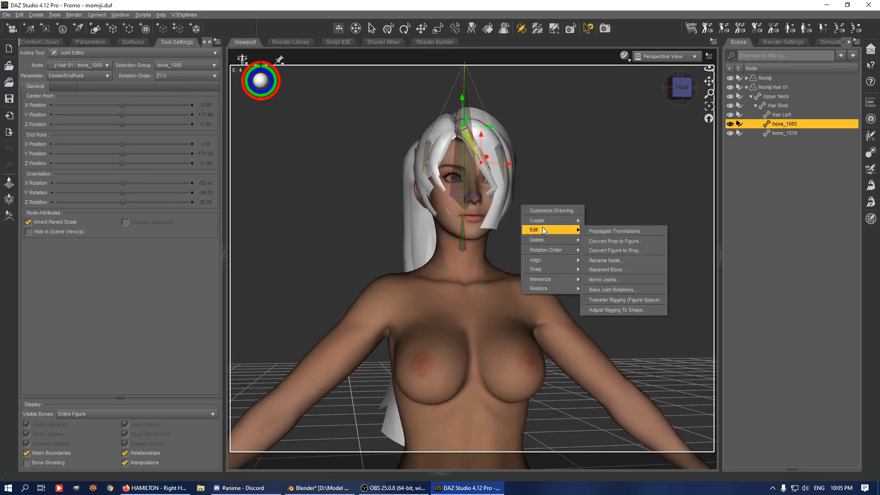
left_click(605, 261)
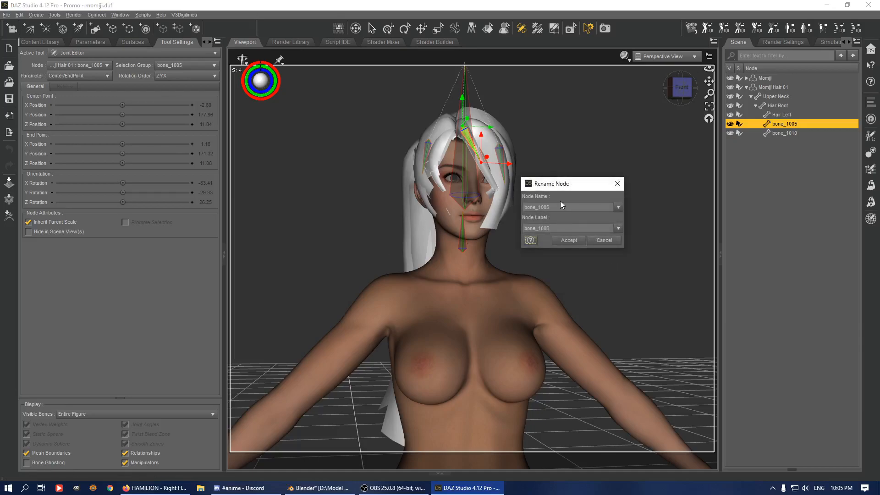
double_click(581, 207)
type("Hair Pro")
key("BackSpace")
key("BackSpace")
key("BackSpace")
type("Front")
key("ctrl+a")
key("Tab")
key("Tab")
left_click(581, 241)
Step: Rename bone_1010 under Hair Root to Hair Right in both node name and label
left_click(796, 133)
right_click(608, 137)
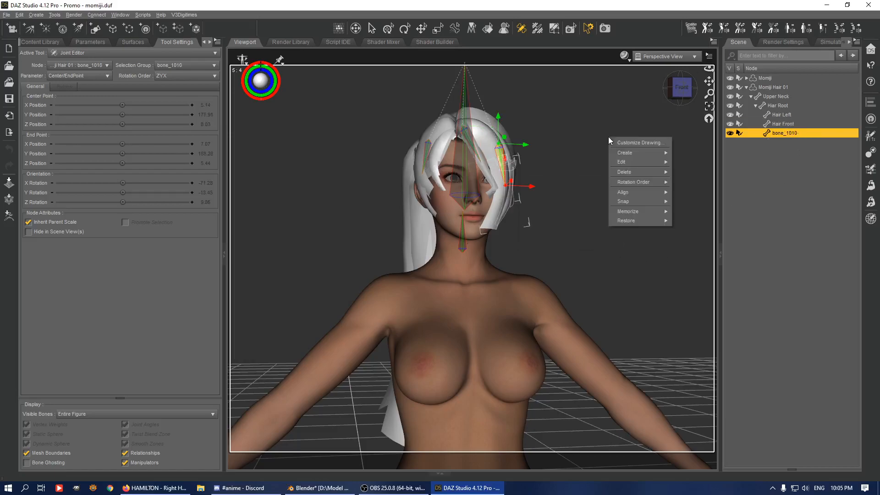
mouse_move(634, 161)
left_click(715, 199)
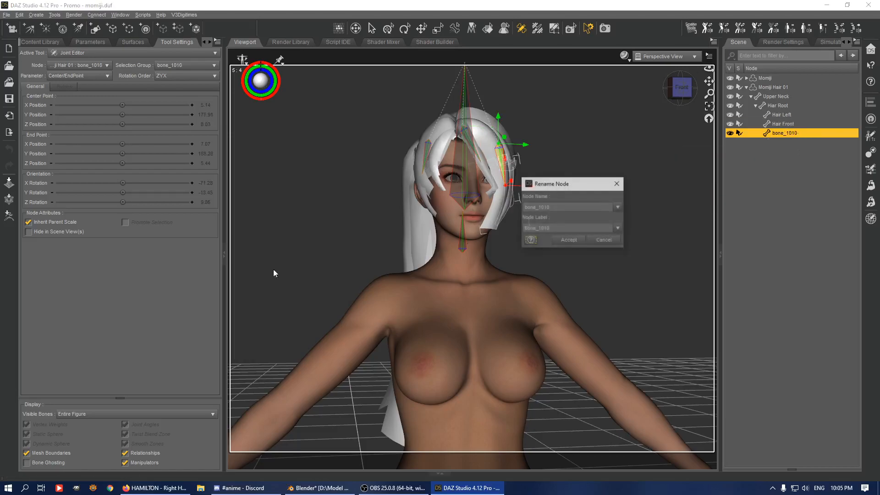
type("Hair Right")
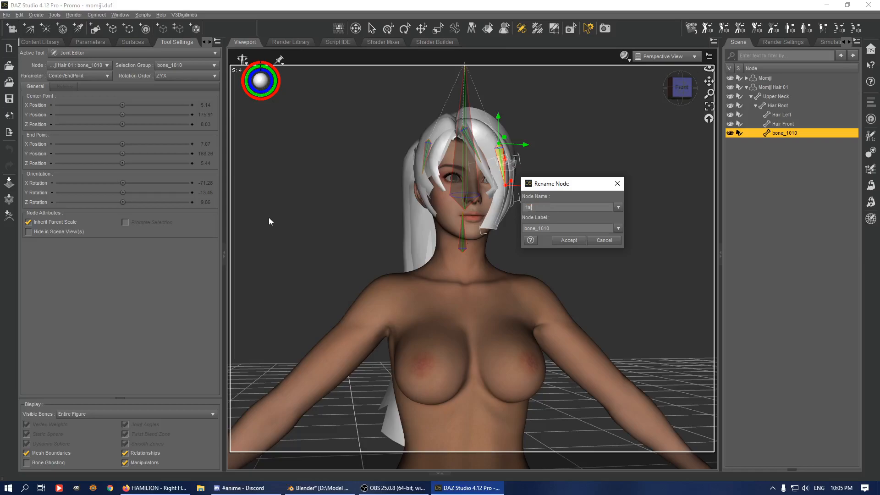
key("ctrl+a")
key("Tab")
key("Tab")
key("ctrl+v")
left_click(568, 240)
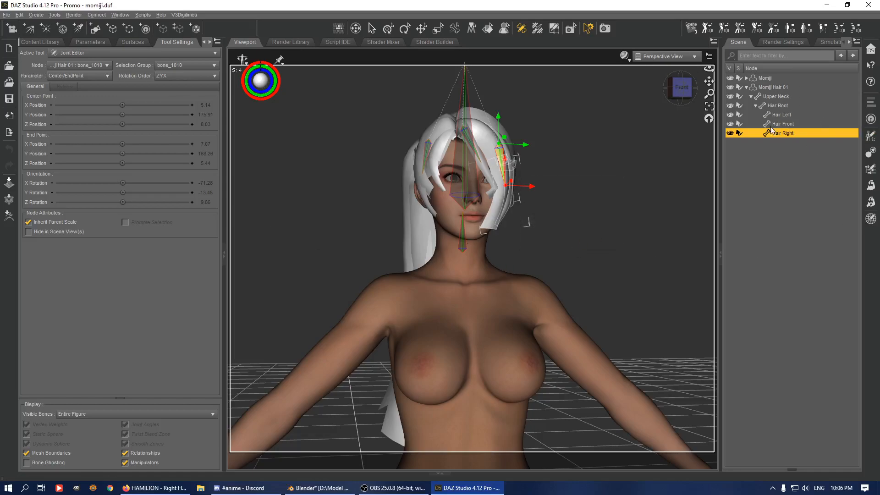
Step: Examine the hair's face groups in the Geometry Editor and the selection group assigned to Hair Right in the Joint Editor
left_click(538, 28)
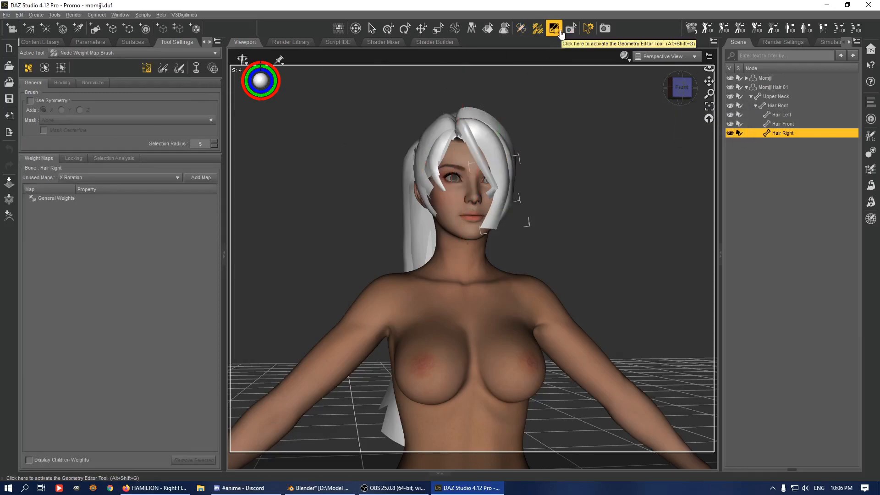
left_click(555, 29)
left_click_drag(119, 139, 106, 139)
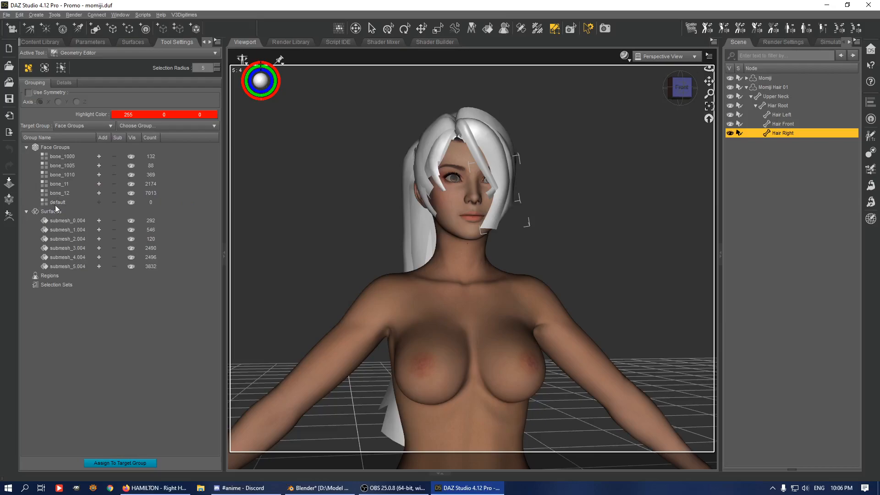
left_click(90, 42)
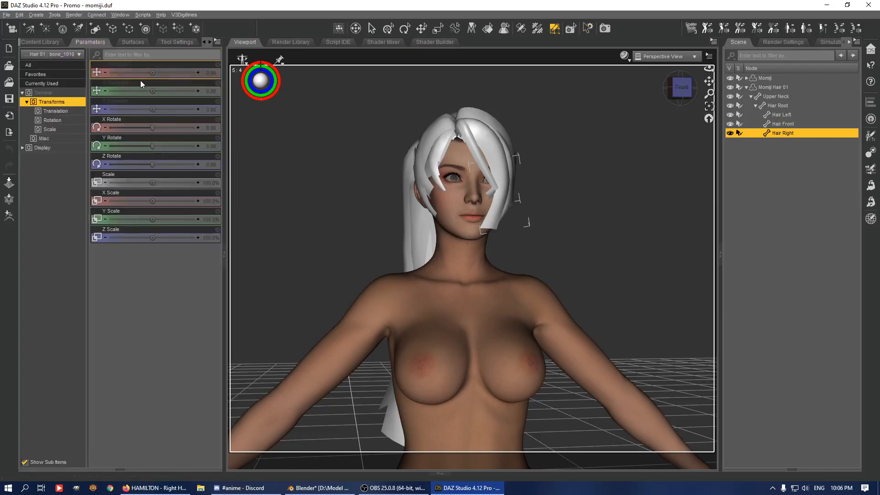
left_click(521, 28)
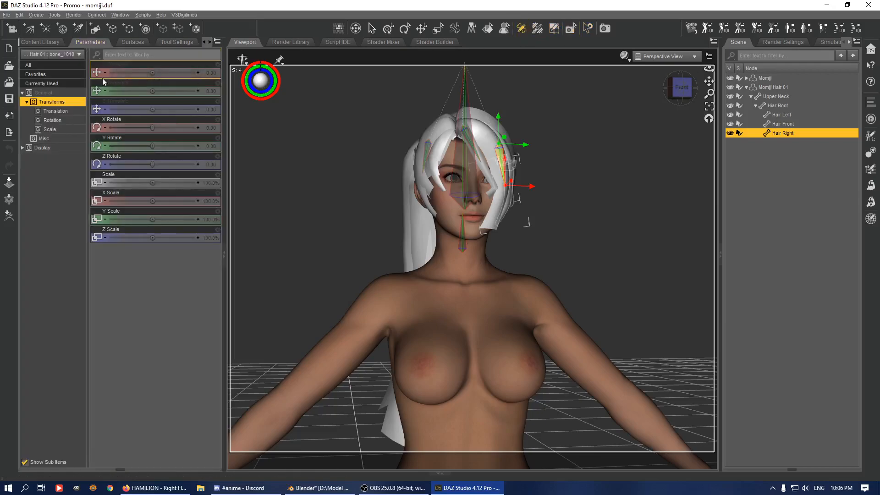
left_click(177, 41)
left_click(169, 66)
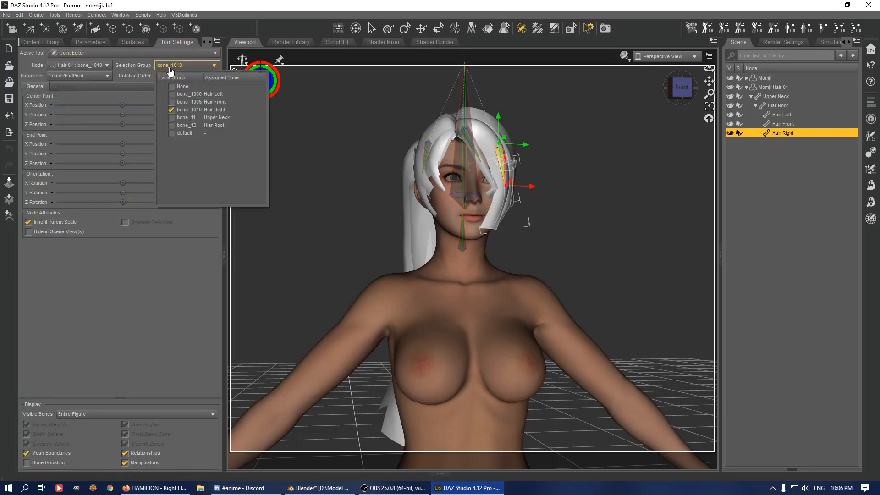
left_click(182, 109)
left_click(172, 68)
left_click(170, 69)
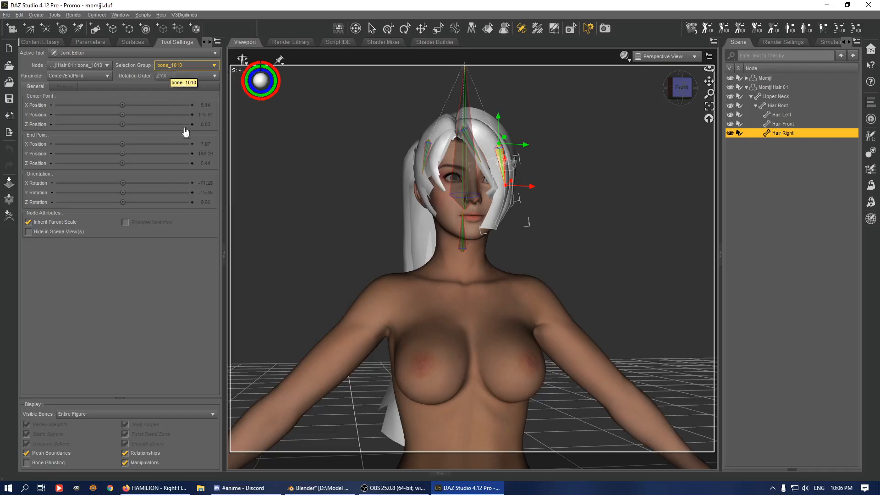
Step: Rename the face group bone_1000 to Hair Right with the Geometry Editor
left_click(554, 28)
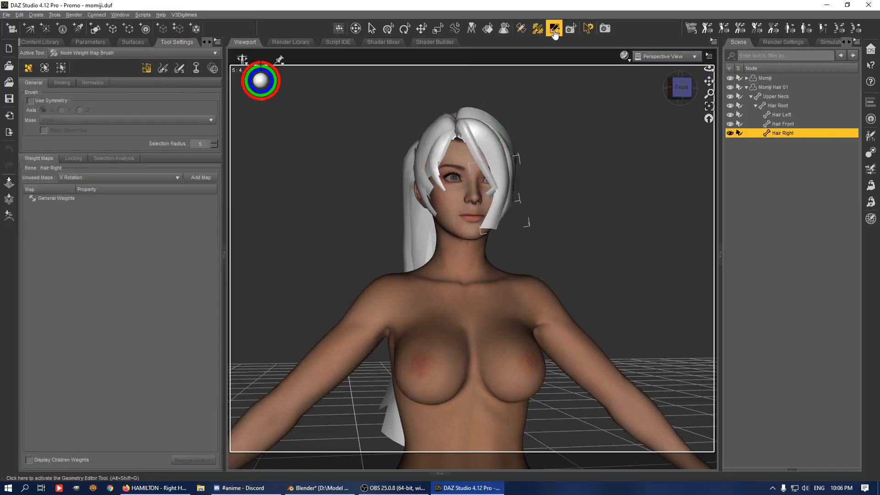
left_click(67, 158)
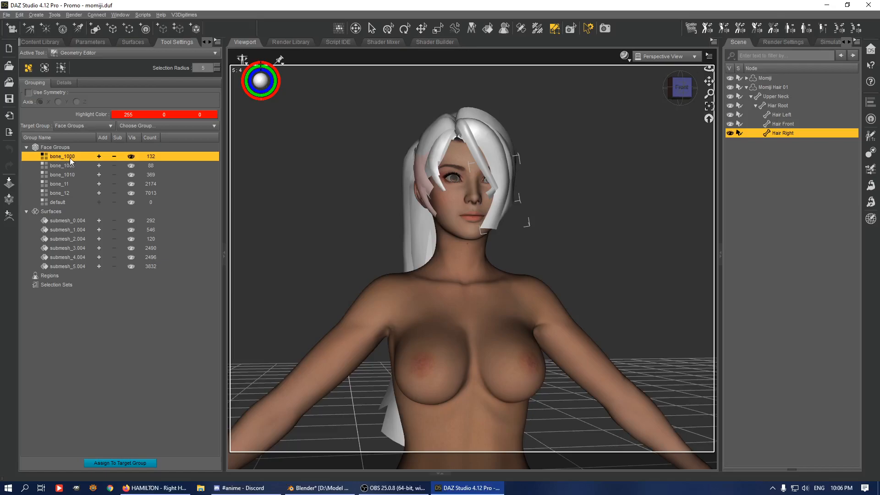
type("Hai")
key("Return")
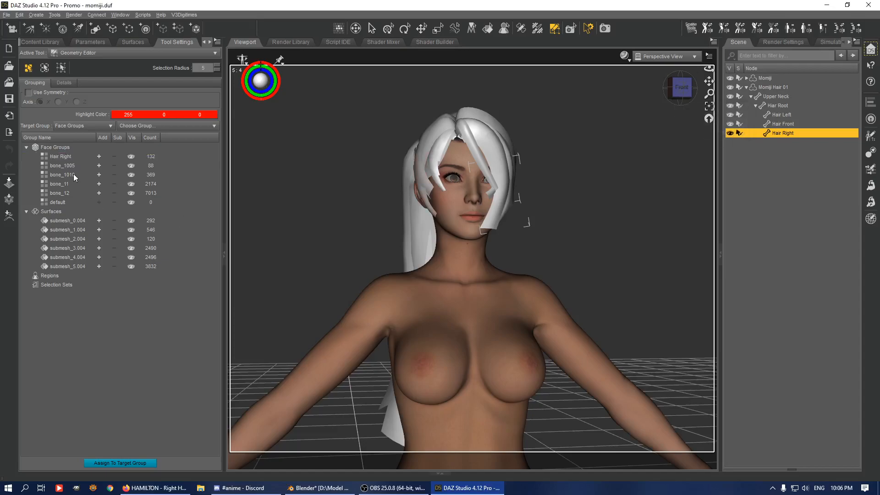
Step: Rename the face group bone_1005 to Hair Front and the face group bone_1010 to Hair Left
double_click(64, 166)
type("Hair Front")
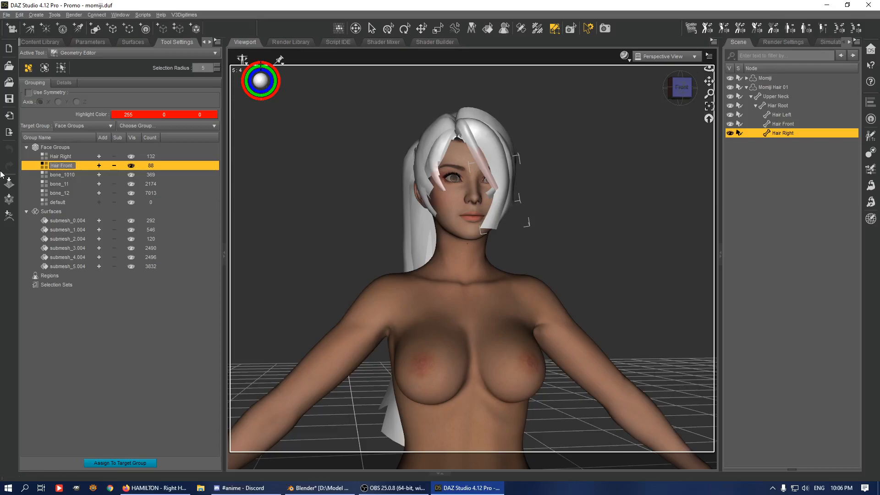
key("Return")
left_click(63, 178)
double_click(62, 179)
type("Hair Left")
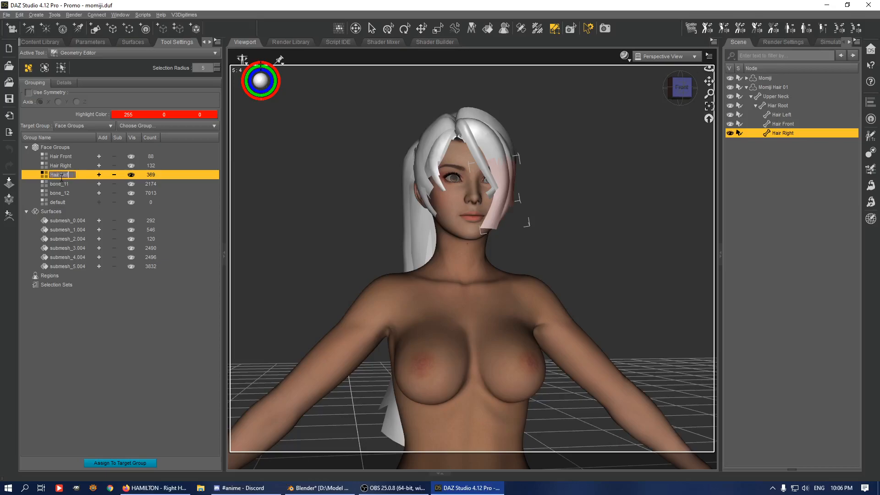
key("Return")
Step: Examine the area covered by face group bone_11 from the right side and compare it with the bones in the Joint Editor
left_click(66, 184)
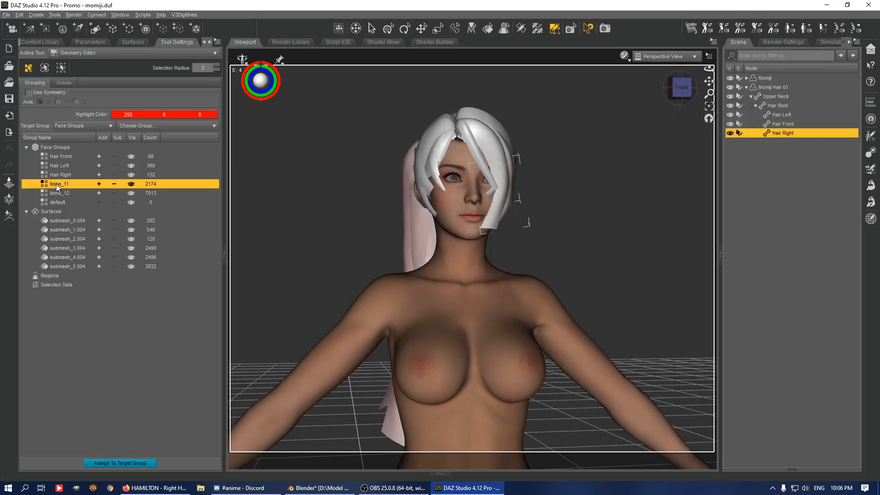
double_click(65, 184)
left_click(87, 203)
left_click(64, 186)
left_click(680, 95)
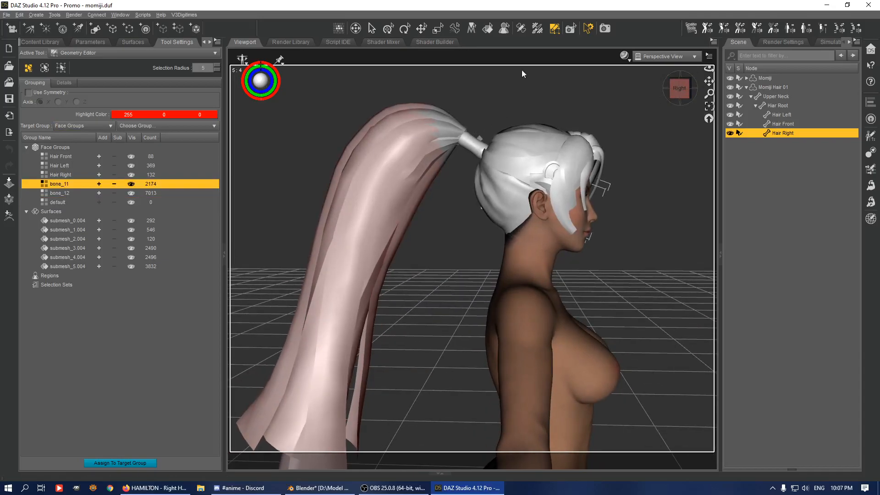
left_click(536, 37)
left_click(519, 30)
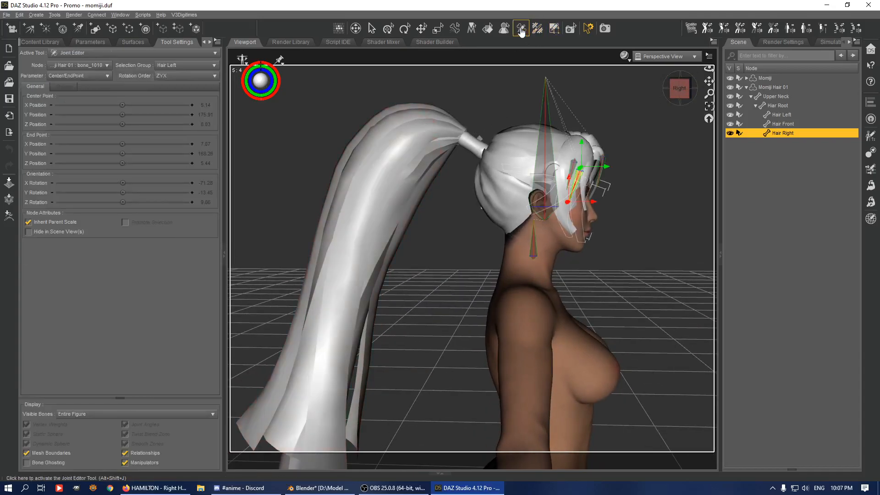
left_click(554, 29)
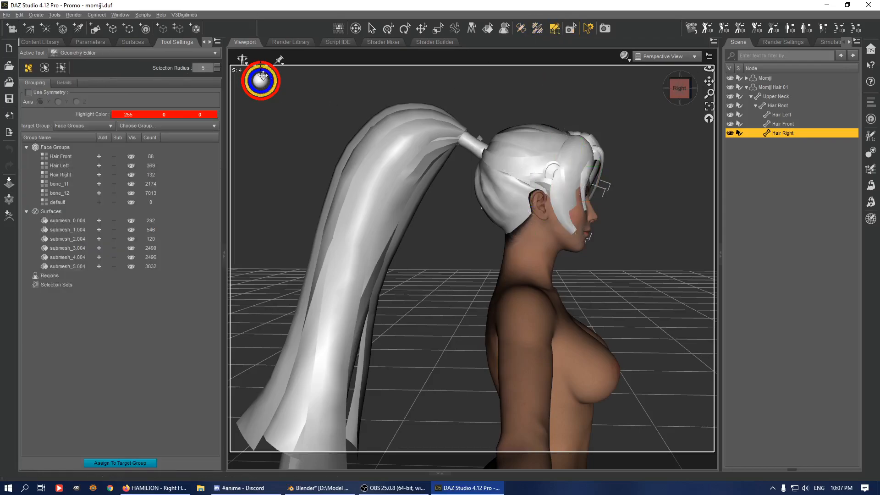
left_click(521, 29)
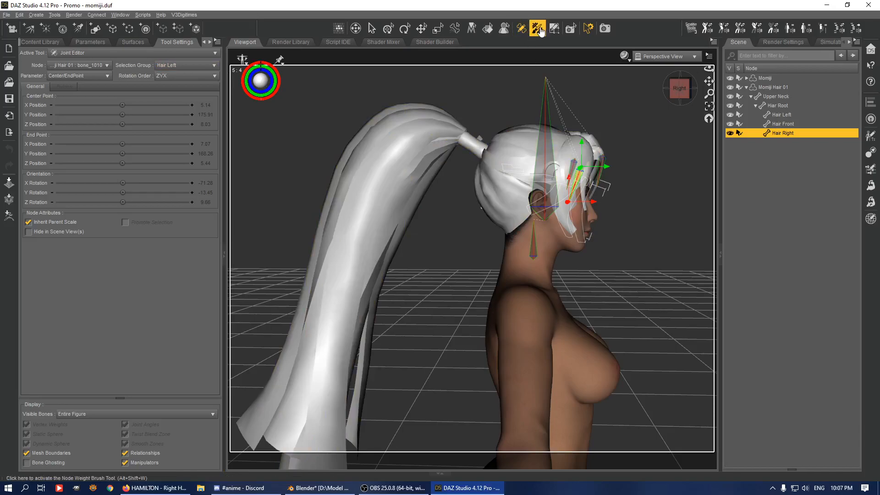
left_click(554, 28)
Step: Rename the face group bone_12 to Hair Root with the Geometry Editor
left_click(55, 186)
left_click(55, 192)
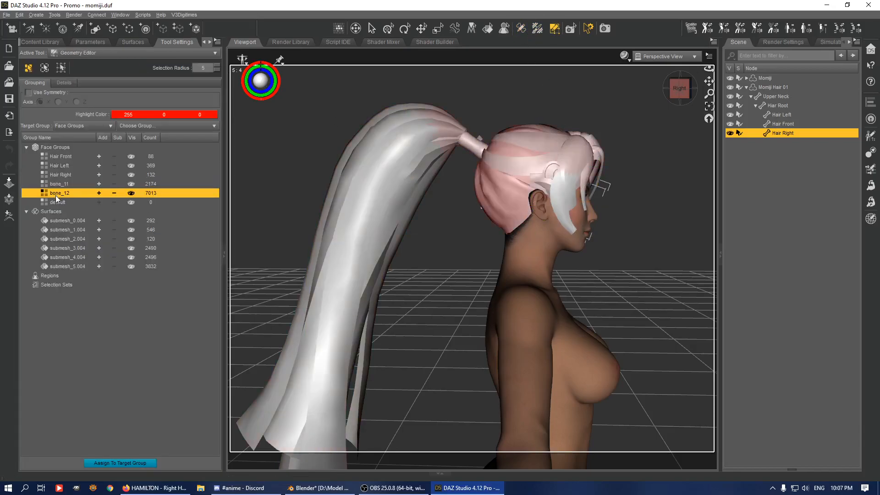
type("Hair Root")
key("Return")
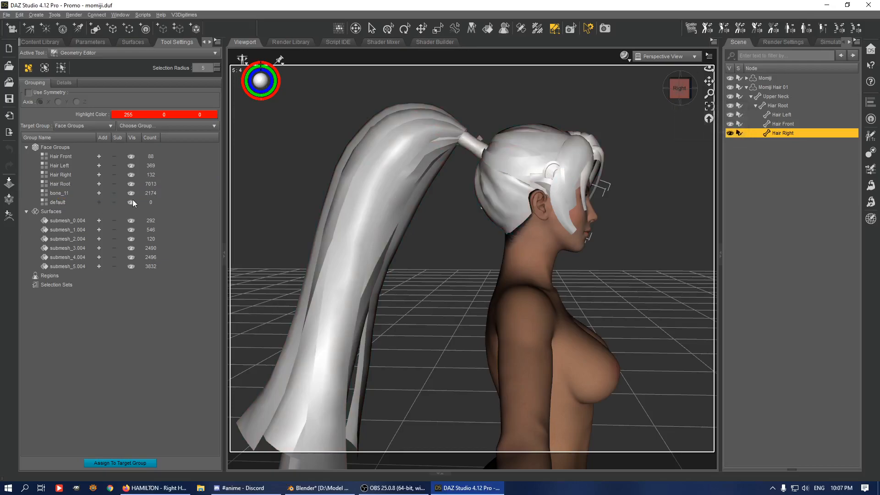
Step: Check the face group bone_11 against the hair's bones and rename it to Ponytail
left_click(64, 195)
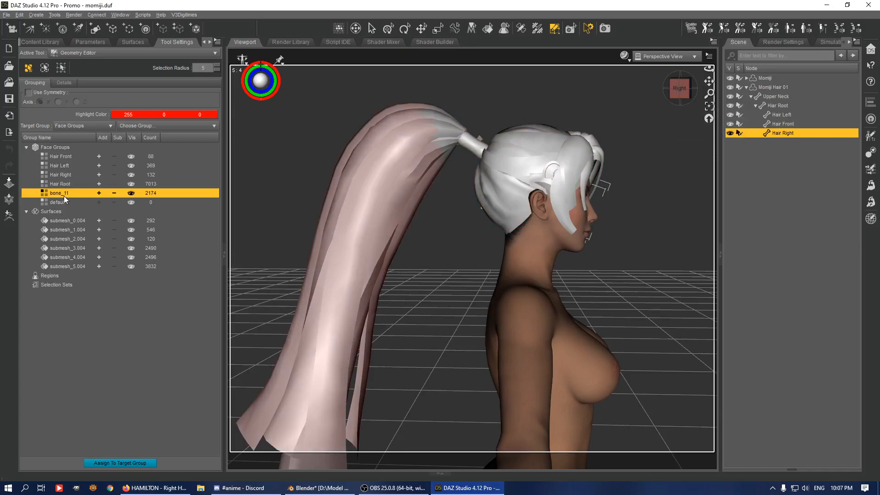
left_click(520, 28)
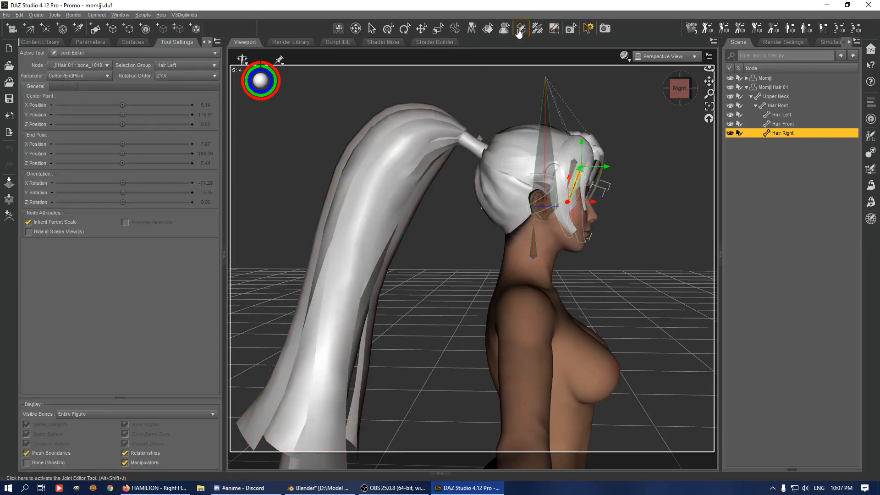
mouse_move(684, 92)
left_mouse_down()
mouse_move(587, 93)
mouse_move(669, 91)
left_mouse_up()
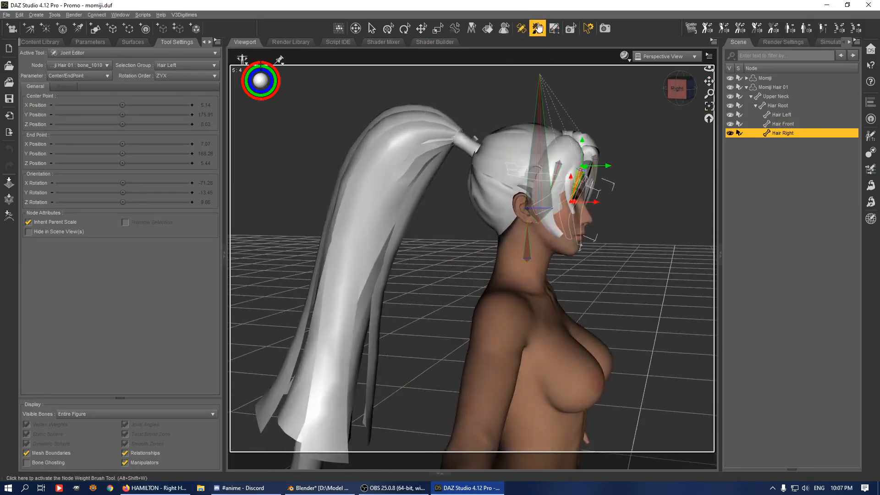
left_click(554, 28)
left_click(57, 193)
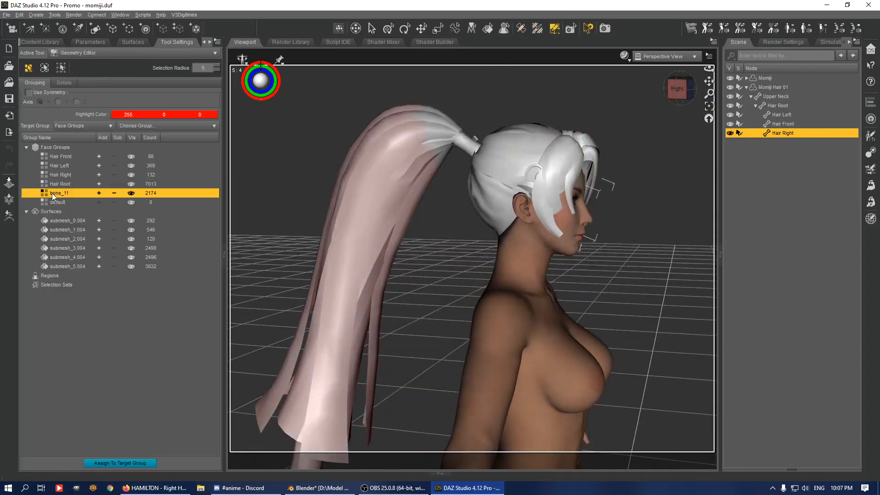
type("Ponytail")
key("Return")
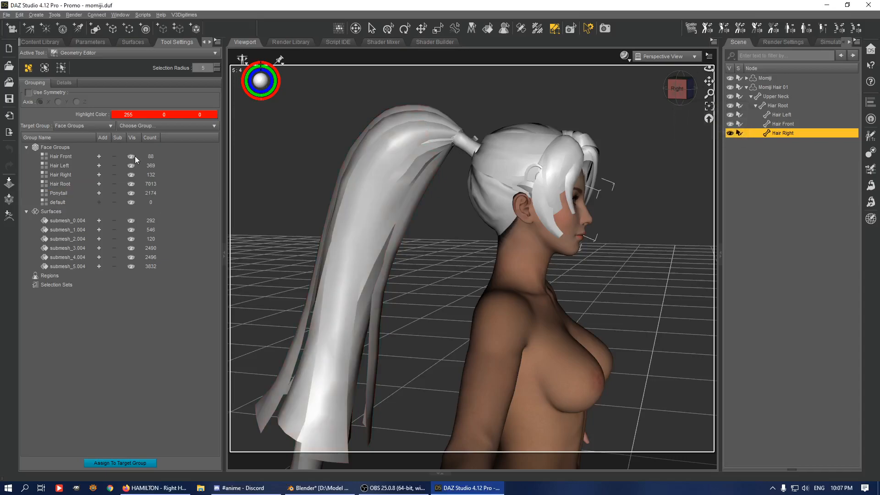
Step: Rename the surface submesh_0.004 to Hair Tie
left_click(59, 220)
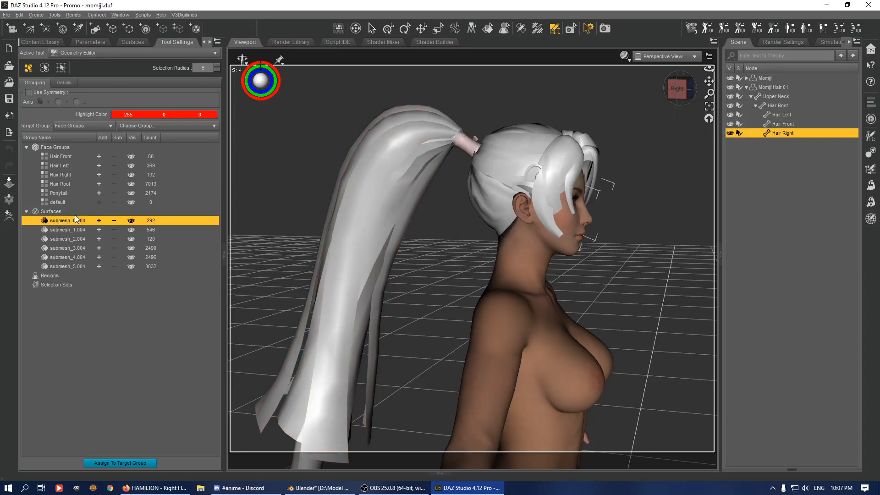
double_click(79, 221)
type("Hair Toe")
key("BackSpace")
key("BackSpace")
type("ie")
key("Down")
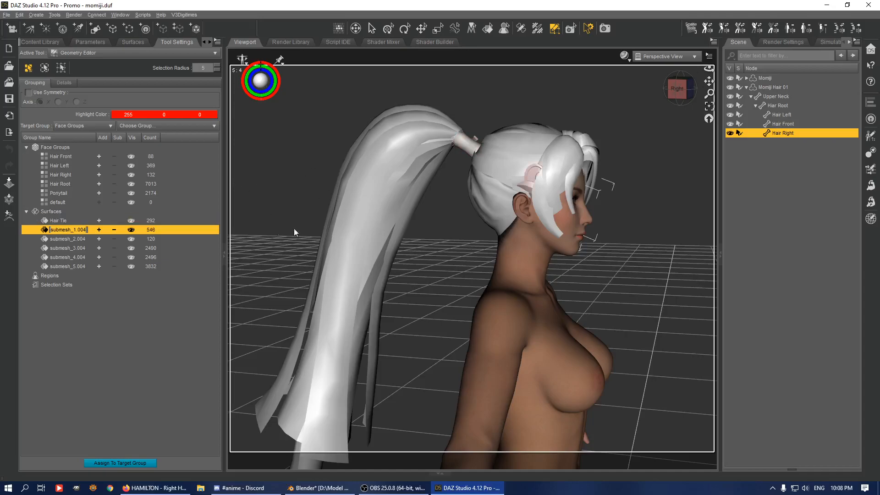
Step: Rename the surface submesh_1.004 to Hair Deco and submesh_2.004 to Hair Front
type("Hair")
type("Deco")
key("Tab")
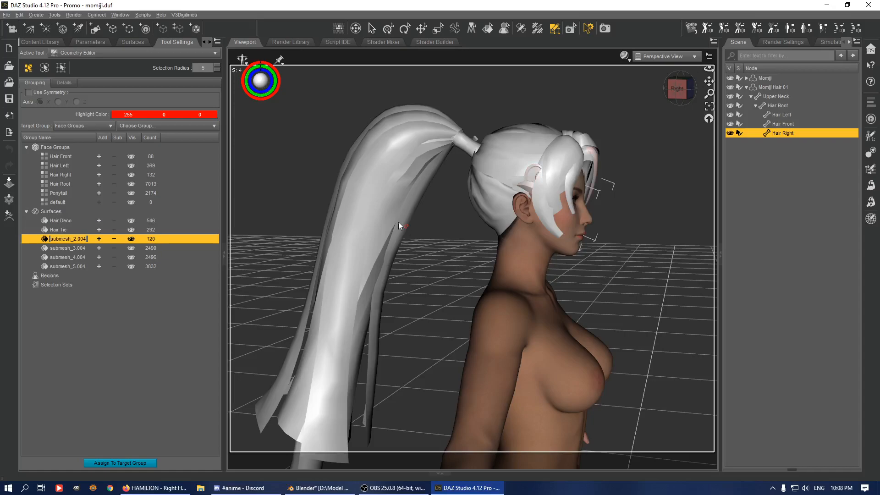
left_click_drag(692, 91, 623, 93)
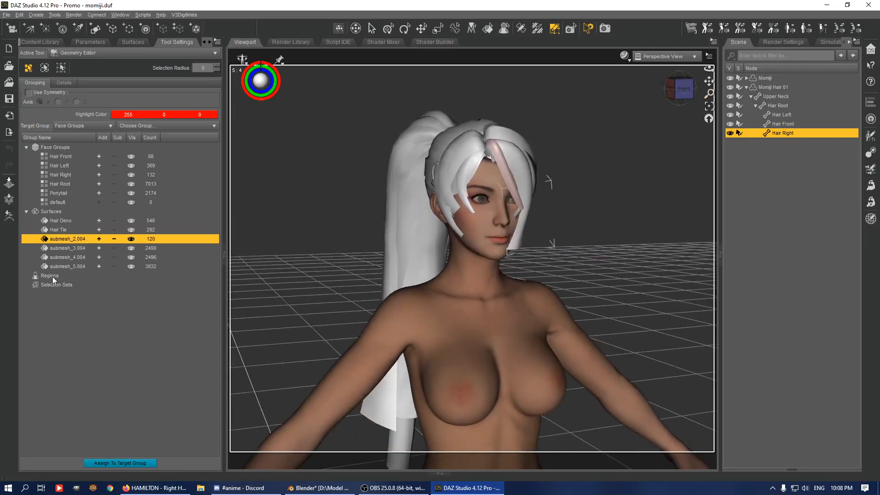
double_click(70, 239)
type("Hair Front")
key("Tab")
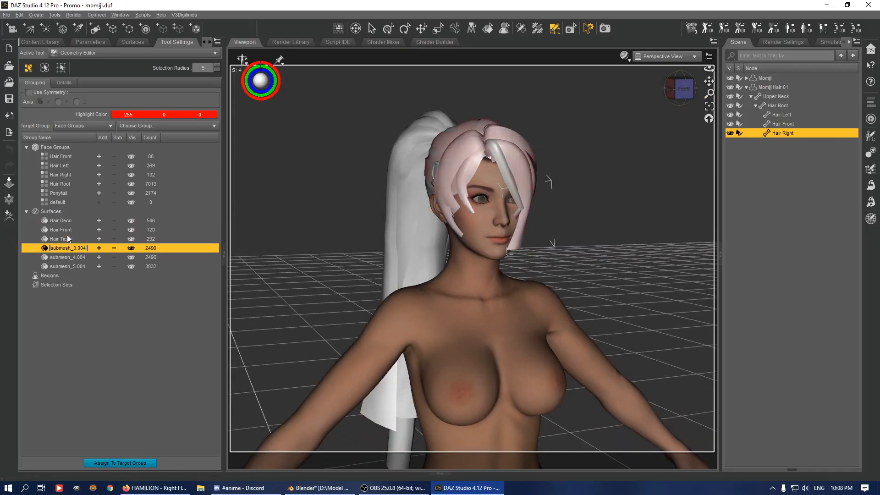
Step: Rename the surface submesh_3.004 to Hair Head and submesh_4.004 to Hair Ponytail
type("Head")
key("BackSpace")
key("BackSpace")
key("BackSpace")
type("He")
key("Tab")
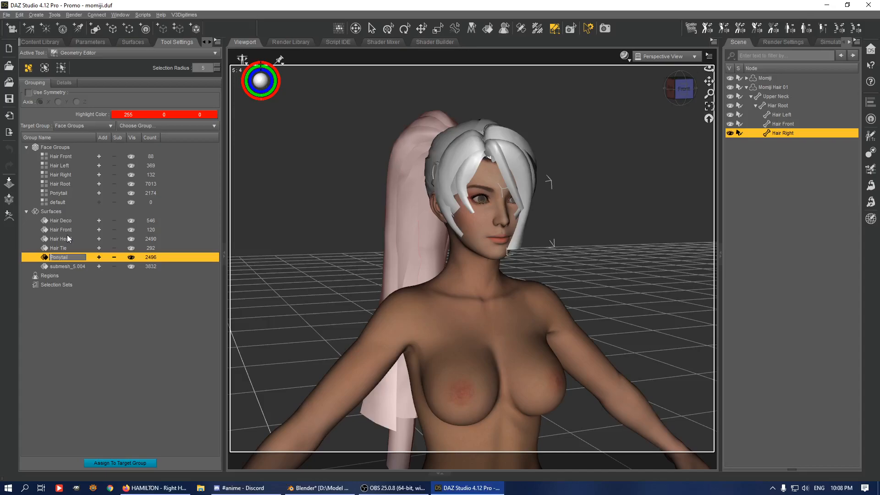
type("ir")
key("Tab")
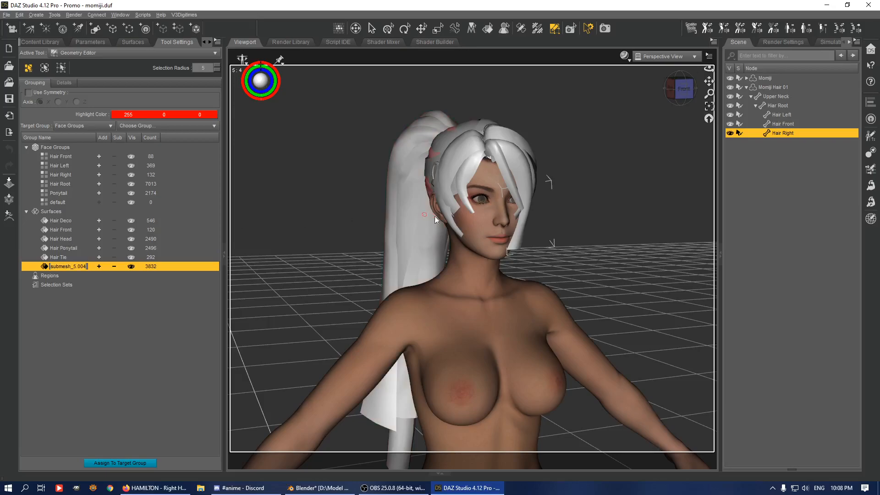
Step: Rename the surface submesh_5.004 to Hair Back
left_click(670, 88)
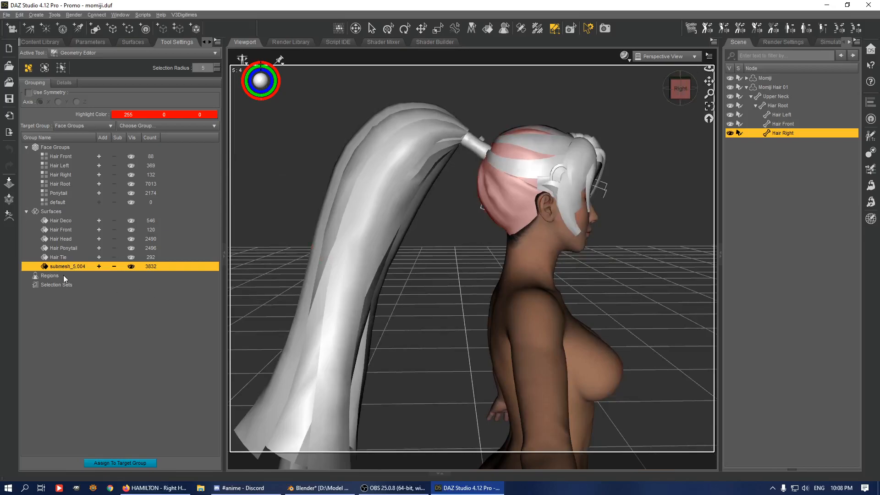
type("R")
type("air Back")
key("Return")
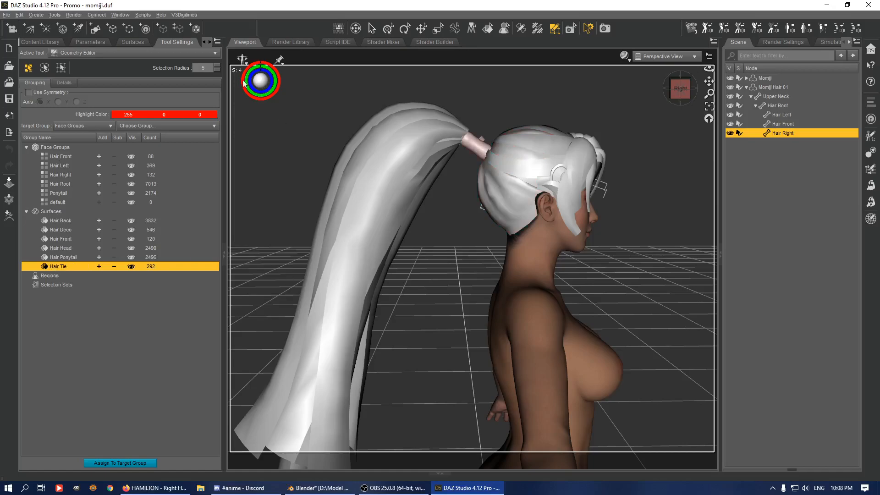
Step: Assign the texture mpr_muscle_character_momhair001_ribbon_kidsalb.png to the Base Color of the Hair Tie surface
left_click(133, 41)
left_click(23, 100)
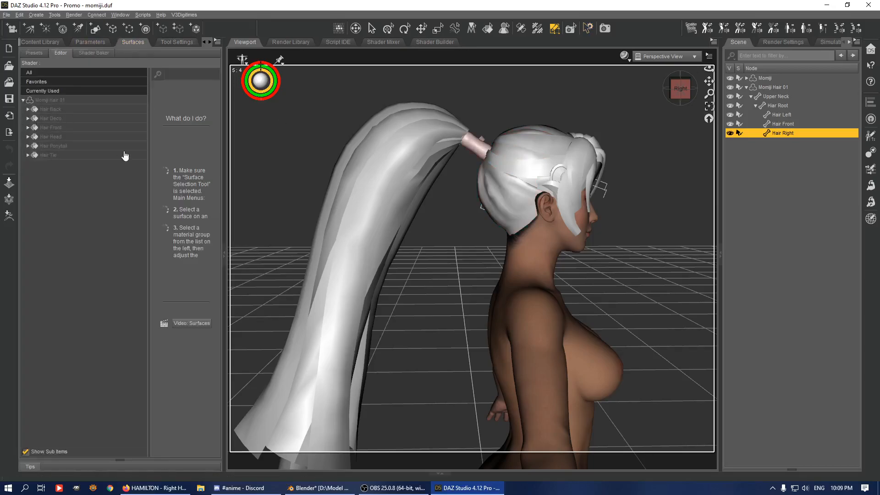
left_click(40, 101)
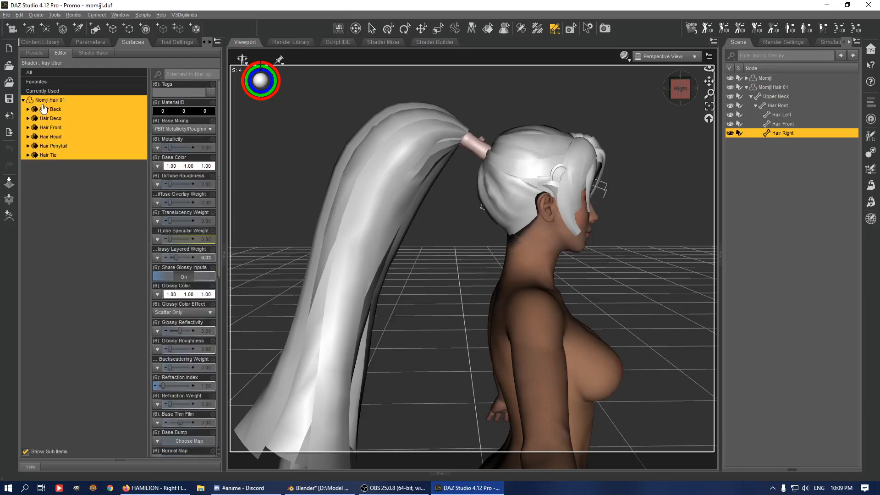
left_click(45, 109)
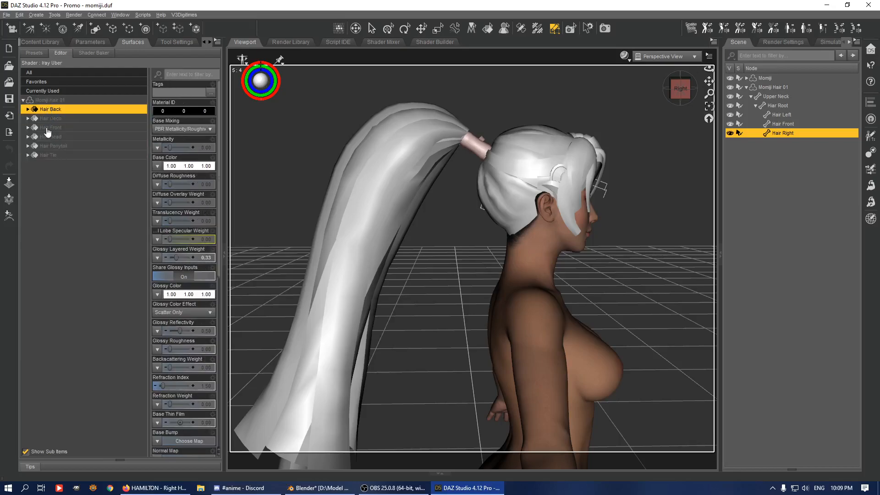
key("Down")
key("Down")
key("Down")
key("Down")
key("Down")
left_click(157, 166)
left_click(167, 182)
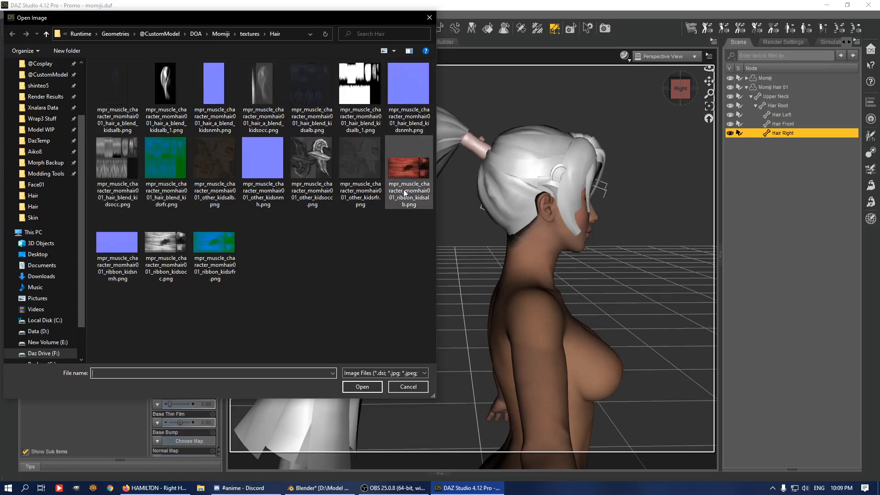
left_click(414, 168)
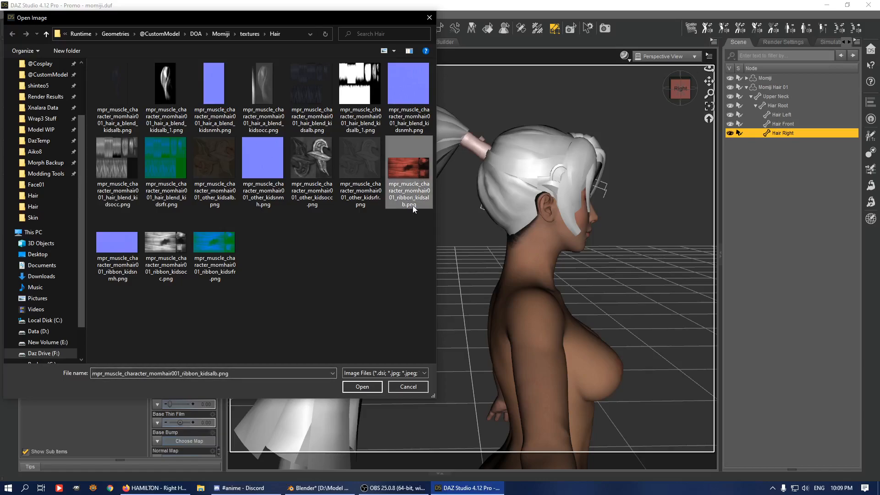
double_click(422, 177)
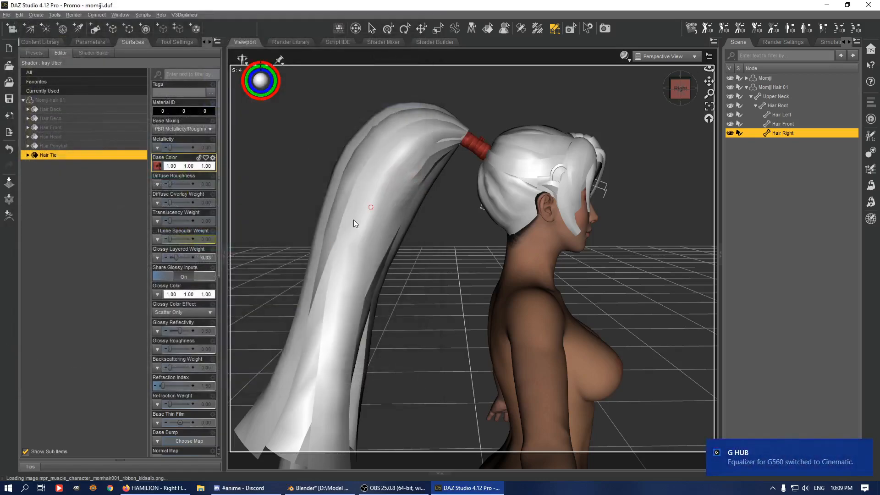
Step: Set the Glossy Color of all Momiji Hair 01 surfaces to black
left_click(61, 110, "shift")
left_click(178, 296)
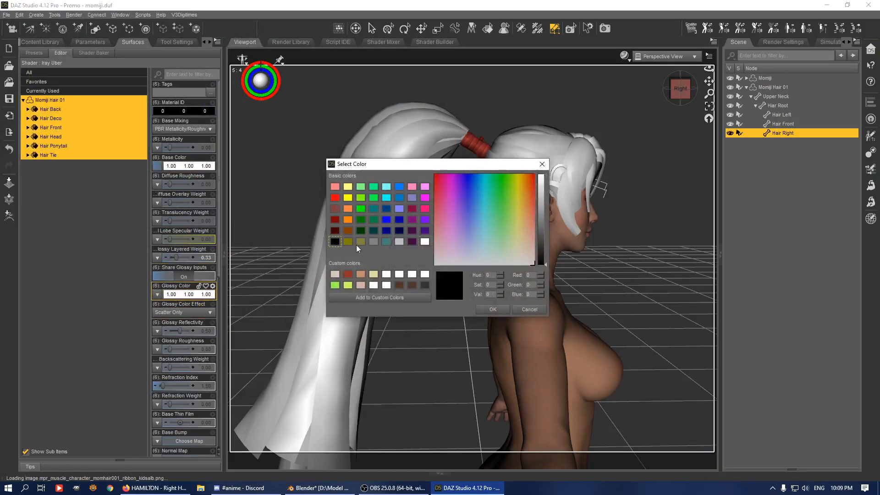
left_click(493, 310)
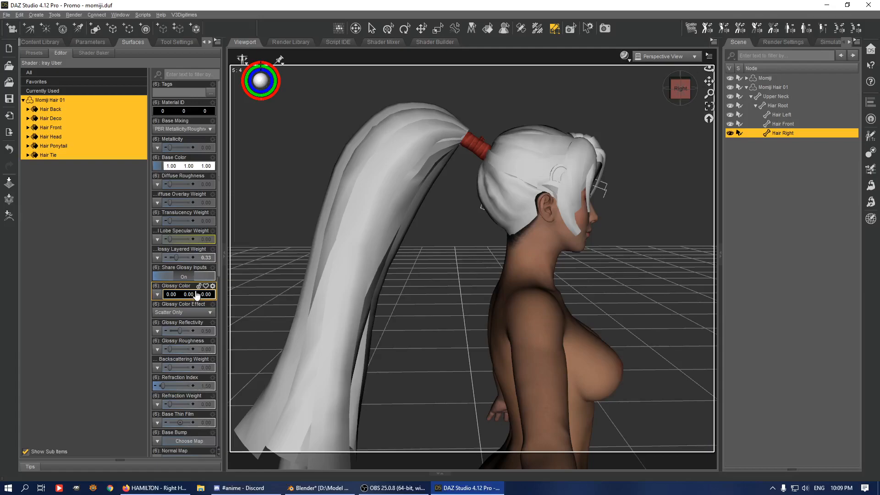
Step: Preview the viewport in Iray and set the Glossy Color of all Momiji Hair 01 surfaces to white
left_click(624, 56)
left_click(611, 167)
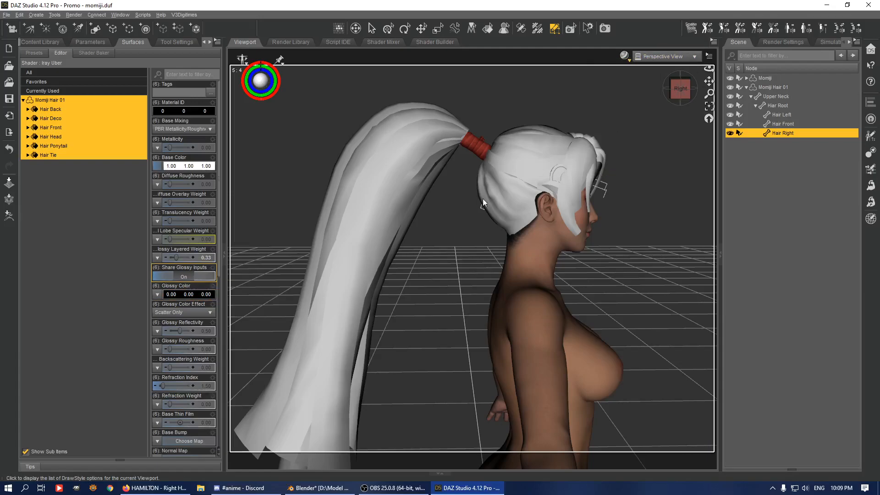
left_click(182, 297)
left_click(423, 274)
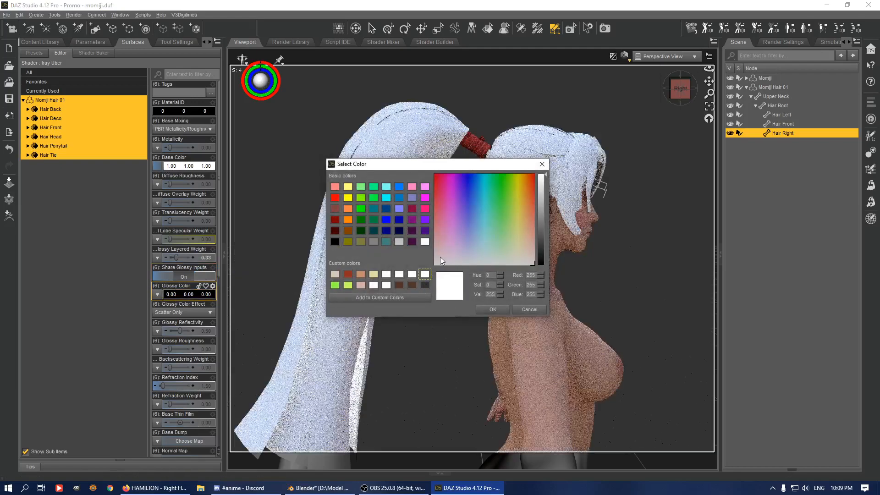
left_click(493, 310)
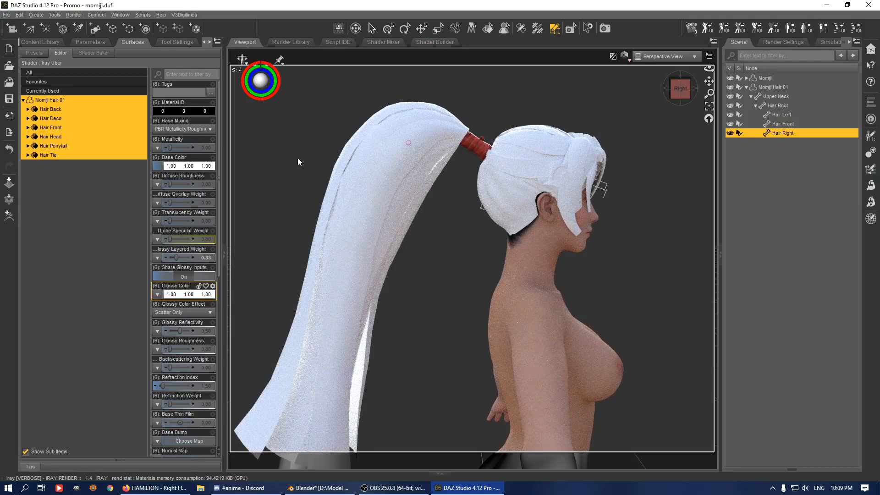
Step: Assign the texture mpr_muscle_character_momhair001_hair_blend_kidsalb.png to the Base Color of the Hair Back, Hair Front and Hair Ponytail surfaces
left_click(63, 112)
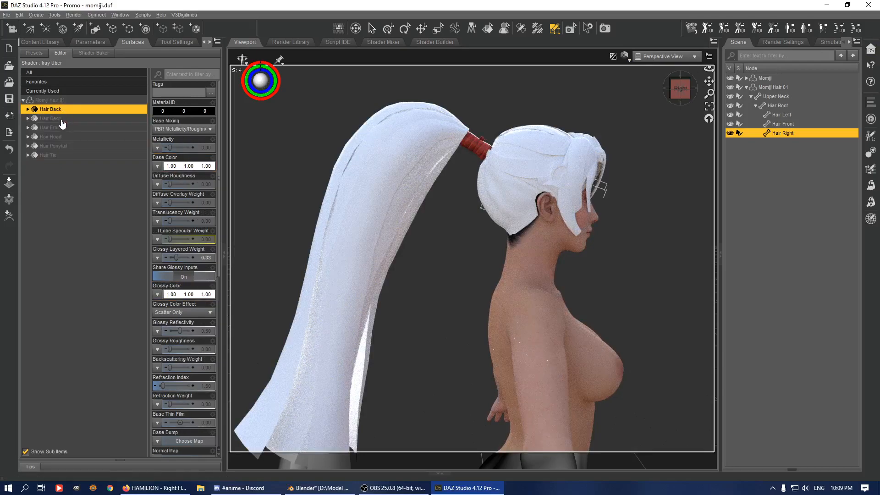
left_click(488, 28)
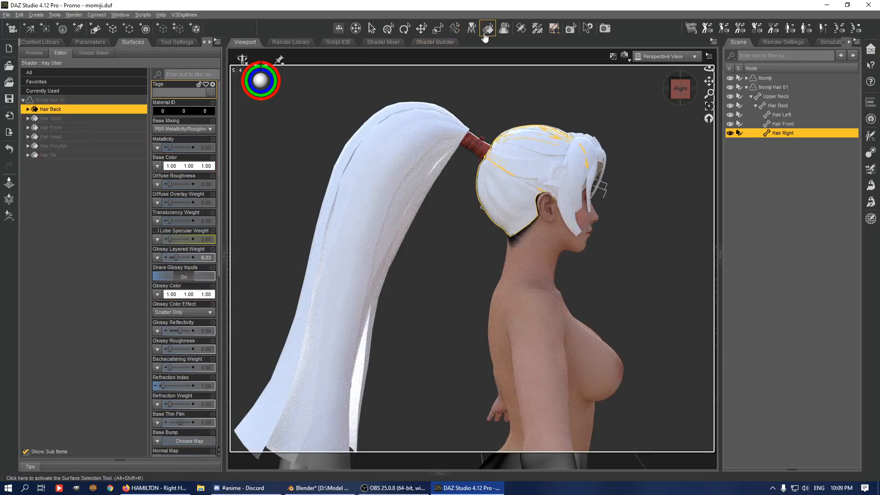
left_click(66, 130, "ctrl")
left_click(63, 150, "ctrl")
left_click(157, 166)
left_click(168, 176)
double_click(301, 86)
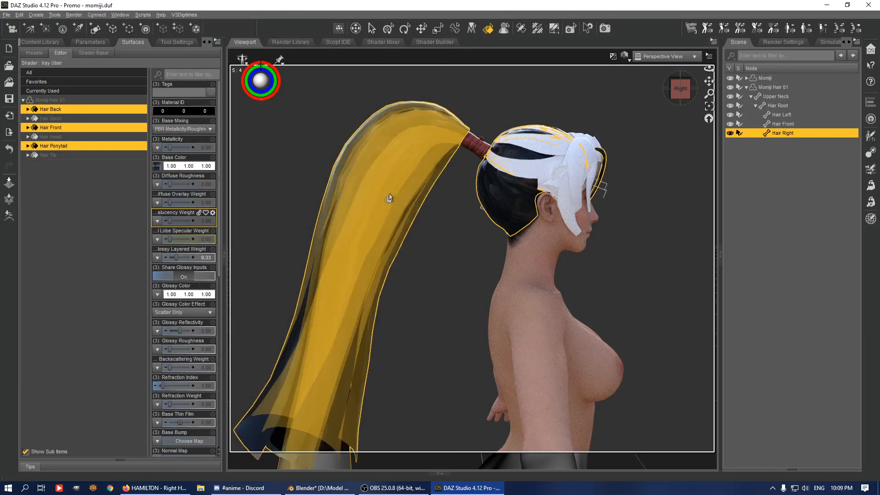
Step: Copy the Hair Ponytail surface settings and paste them onto the Hair Head surface
left_click(52, 137)
left_click(62, 147)
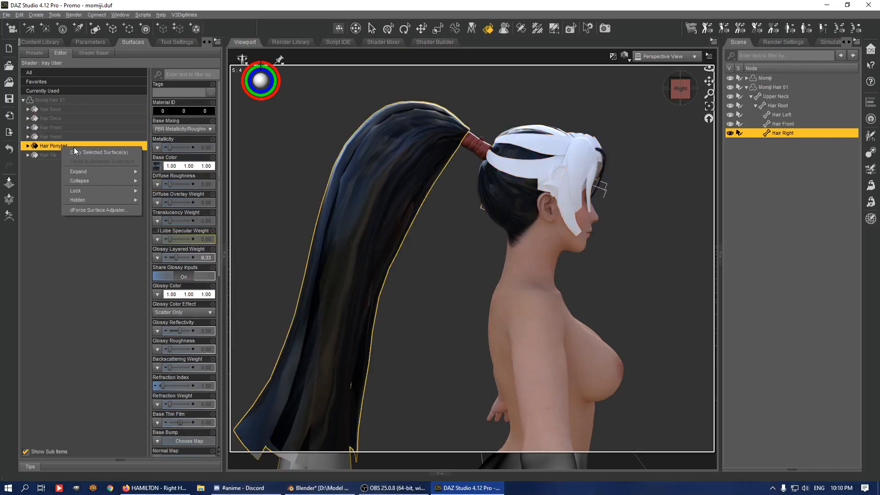
right_click(66, 138)
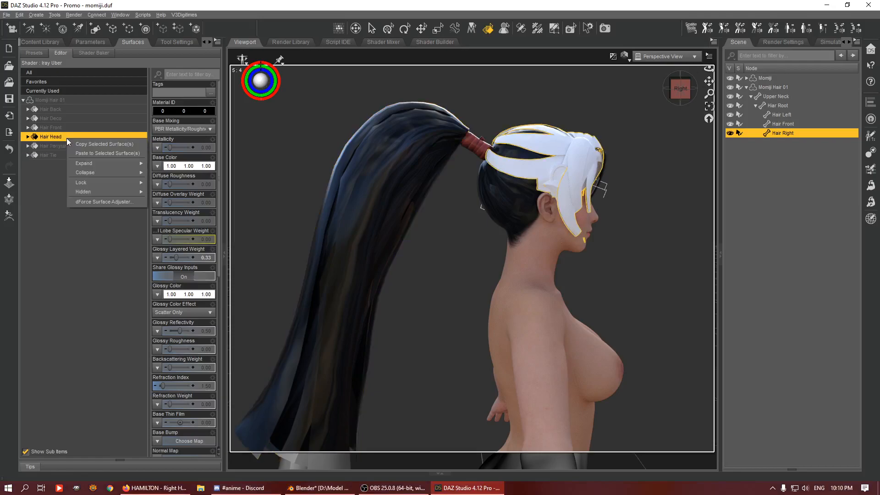
left_click(87, 143)
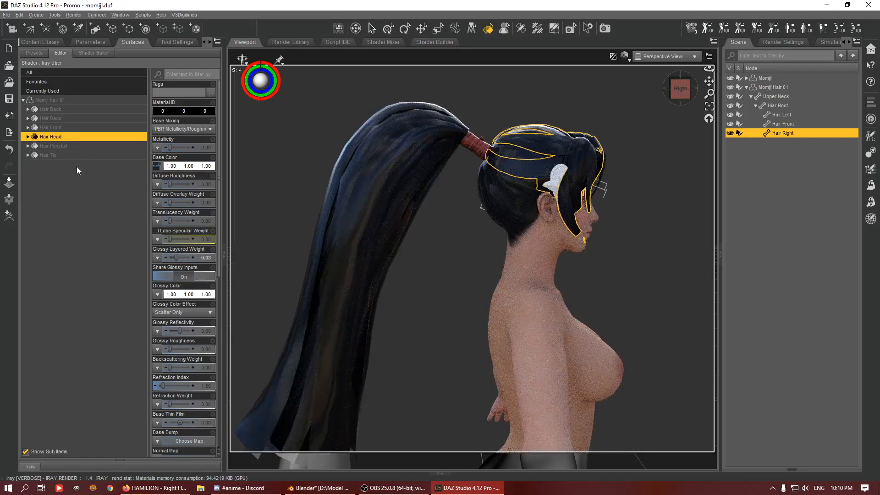
Step: Set the Glossy Color of the Hair Back, Hair Front, Hair Head and Hair Ponytail surfaces to black
left_click(69, 146)
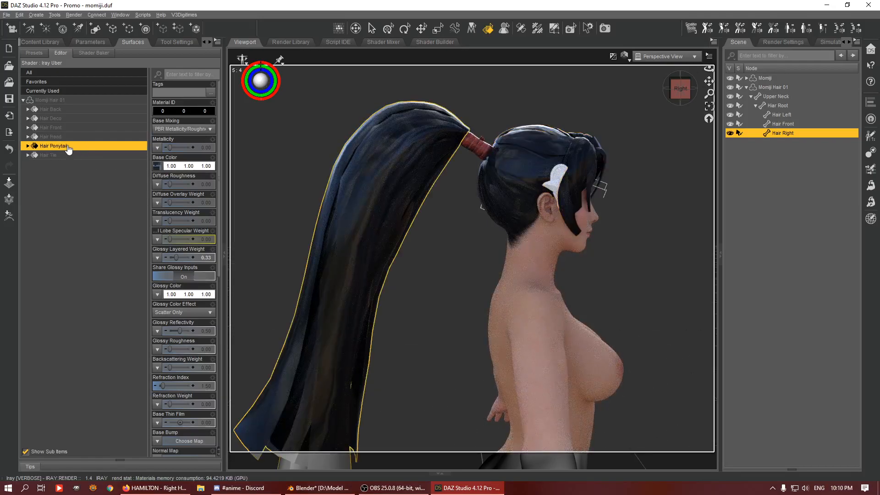
left_click(57, 136, "ctrl")
left_click(60, 127, "ctrl")
left_click(62, 109, "ctrl")
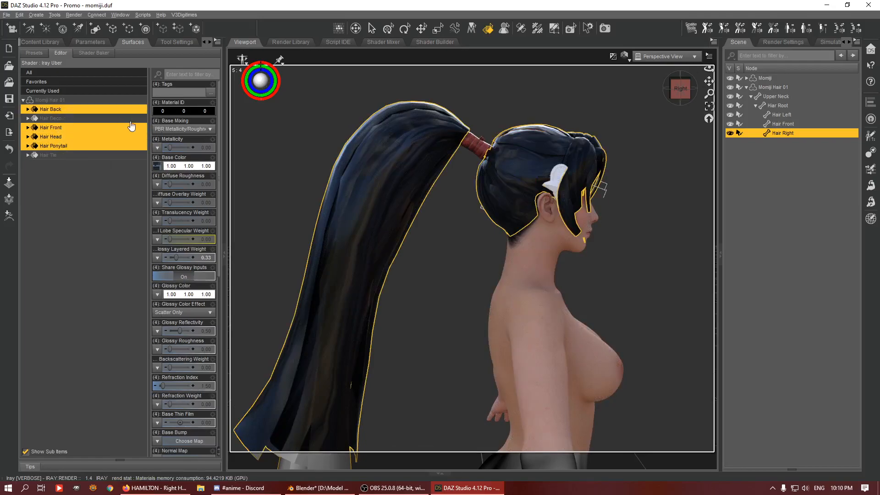
left_click(207, 294)
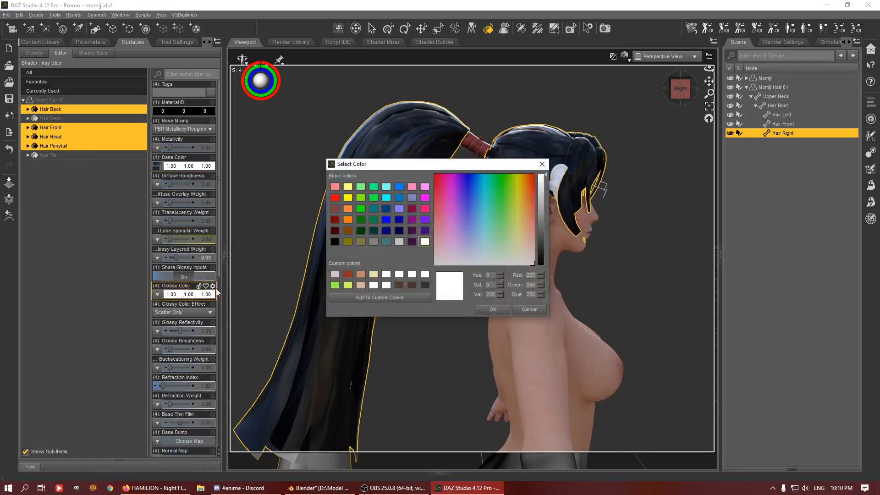
left_click(335, 242)
left_click(493, 310)
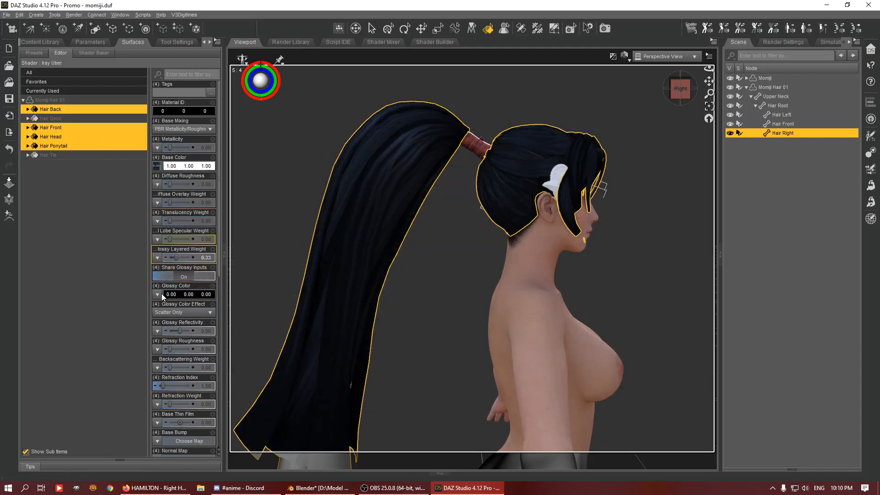
Step: Assign the texture mpr_muscle_character_momhair001_hair_blend_kidsnmh.png to the Normal Map of the Hair Back, Hair Head and Hair Ponytail surfaces
scroll(170, 375, "down", 3)
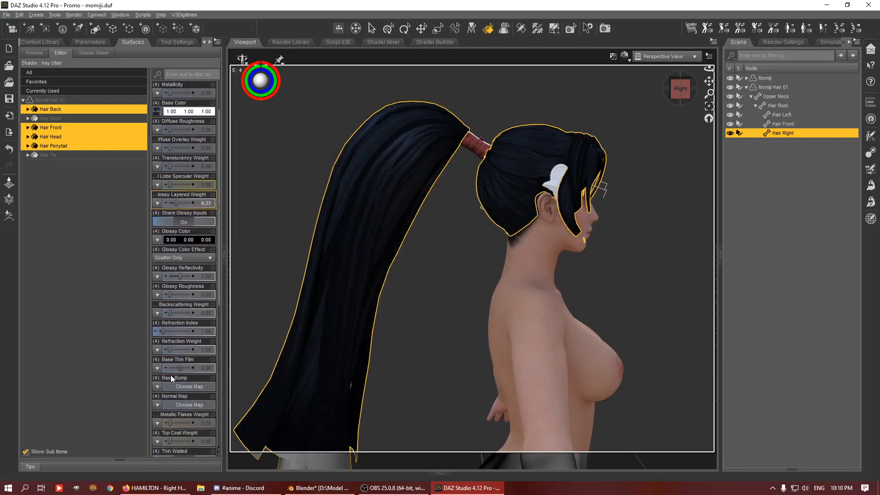
left_click(55, 131, "ctrl")
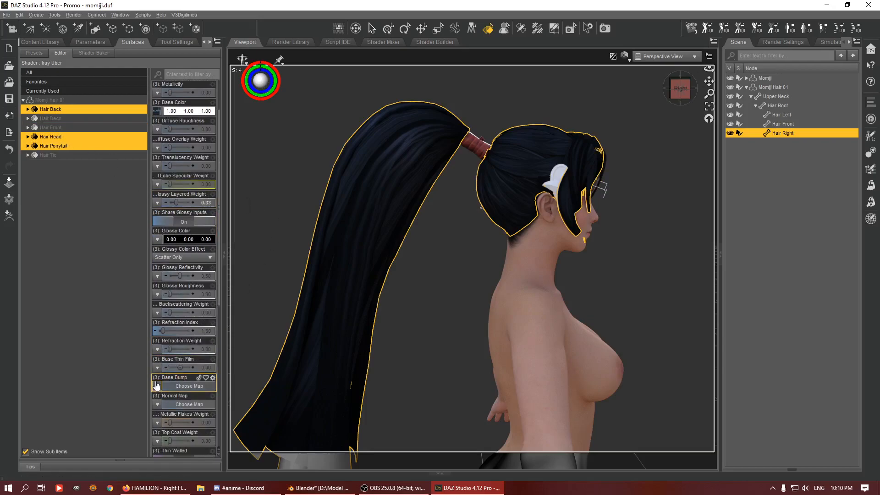
left_click(157, 404)
left_click(194, 218)
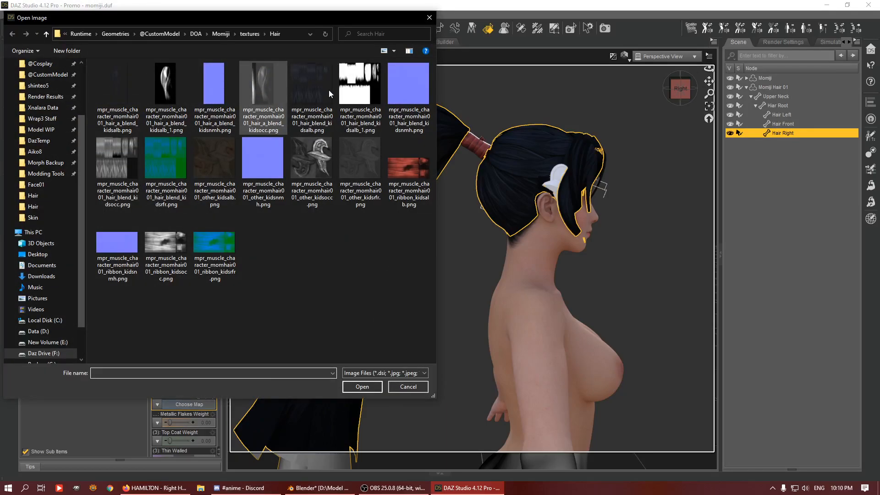
double_click(408, 84)
Step: Assign mpr_muscle_character_momhair001_hair_blend_kidsalb_1.png to the Cutout Opacity of the Hair Back, Hair Head and Hair Ponytail surfaces and inspect the hair
scroll(166, 393, "down", 3)
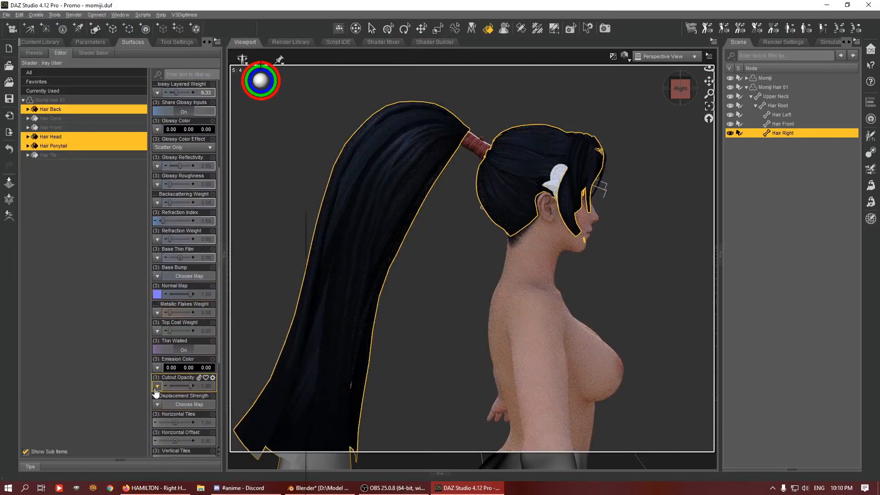
left_click(158, 385)
left_click(191, 214)
left_click(346, 96)
double_click(346, 95)
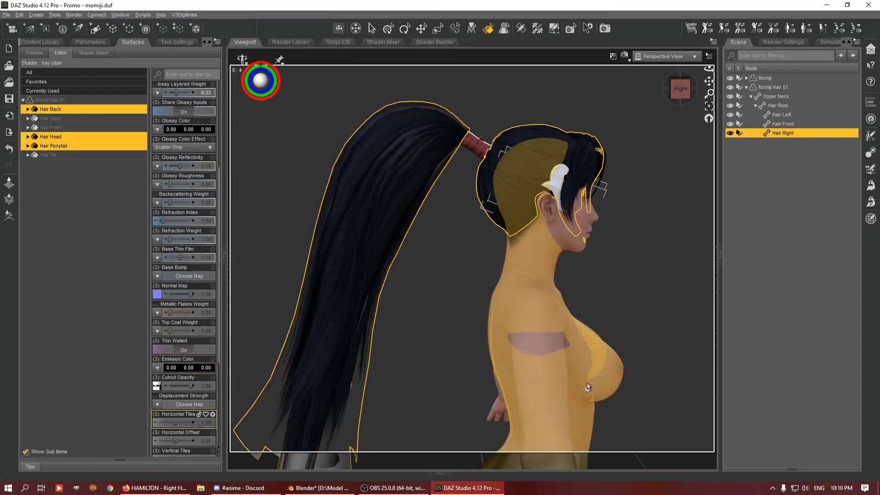
left_click_drag(676, 96, 637, 92)
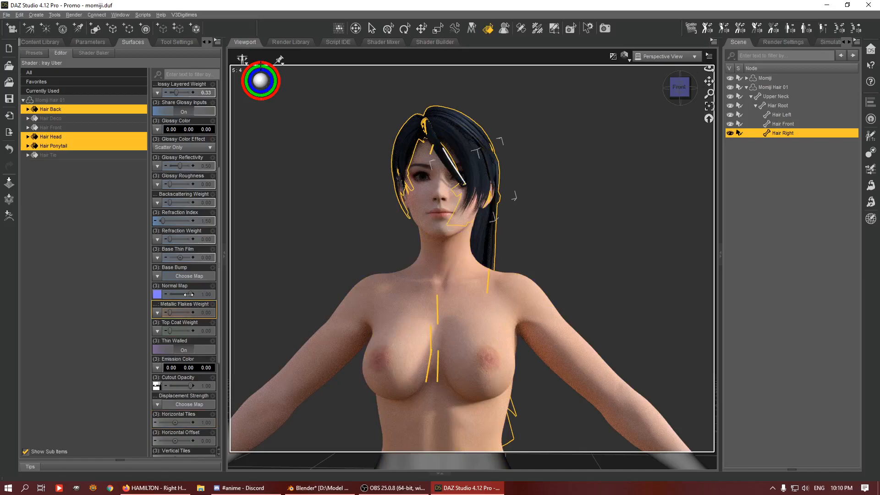
left_click_drag(670, 84, 653, 167)
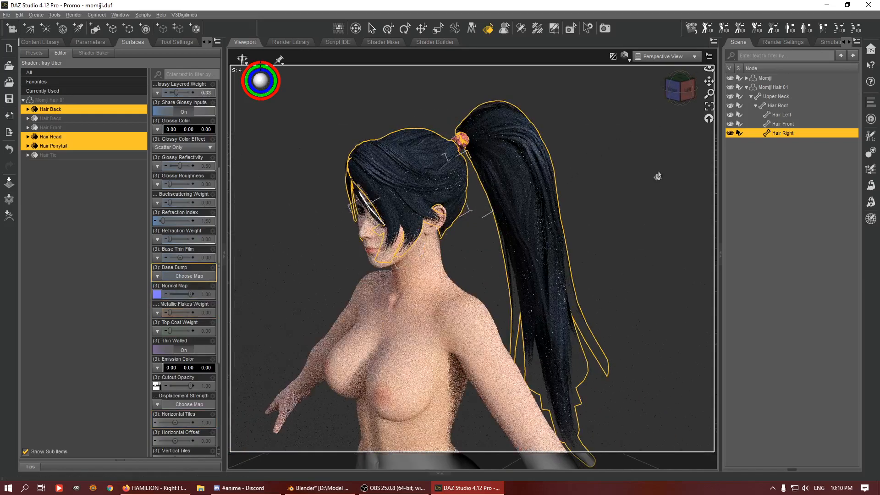
scroll(179, 243, "up", 6)
scroll(179, 217, "down", 6)
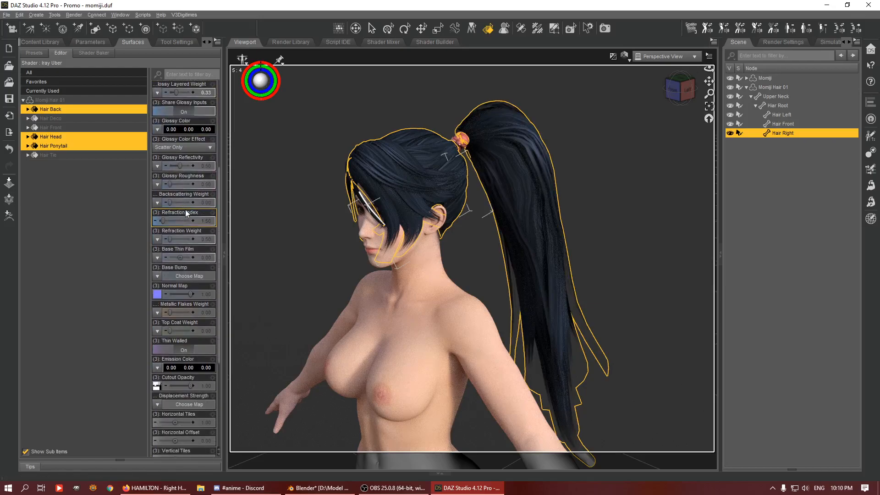
Step: Assign the texture mpr_muscle_character_momhair001_hair_a_blend_kidsalb.png to the Base Color of the Hair Front surface
left_click(48, 128)
scroll(169, 141, "up", 4)
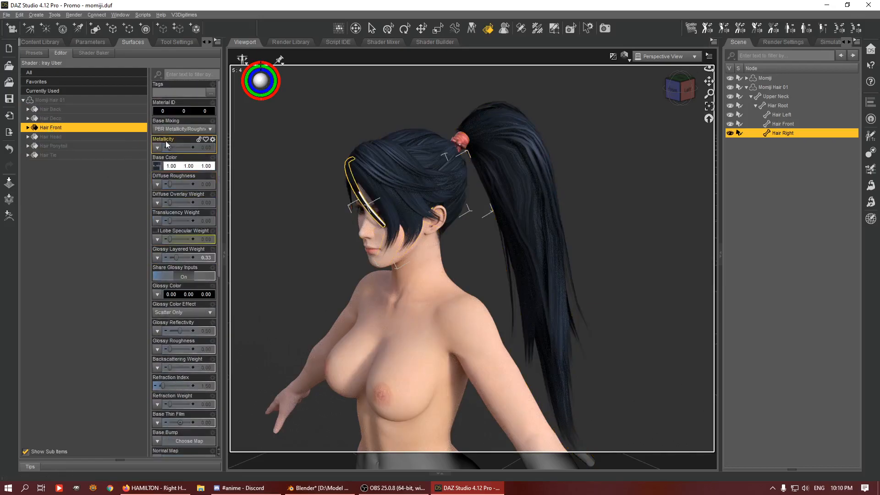
left_click(157, 165)
left_click(182, 177)
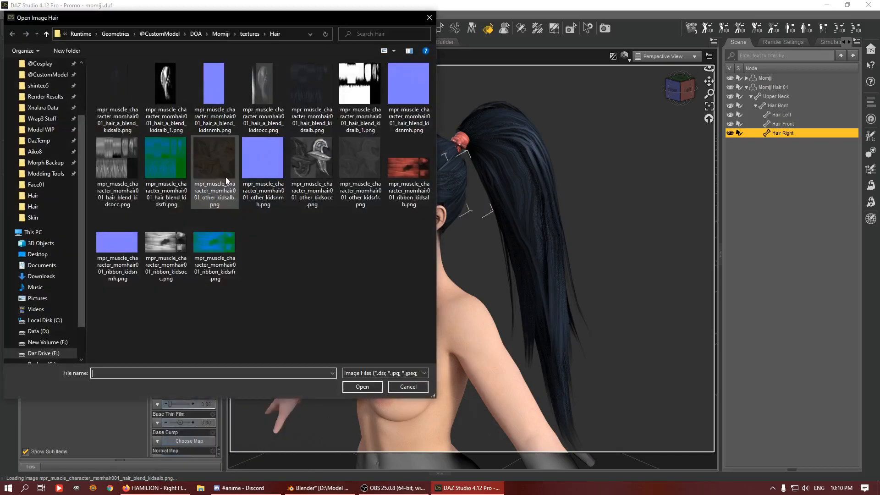
double_click(109, 89)
Step: Assign the texture mpr_muscle_character_momhair001_hair_a_blend_kidsalb_1.png to the Cutout Opacity of the Hair Front surface
scroll(188, 312, "down", 4)
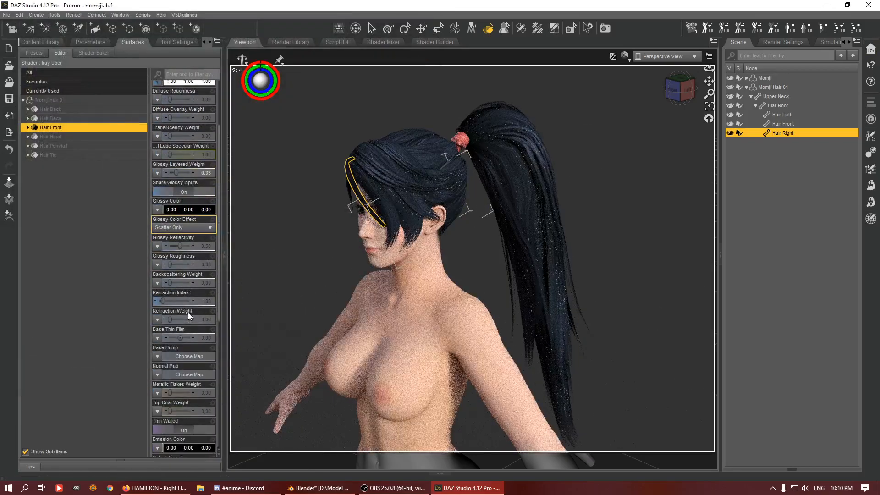
left_click(156, 441)
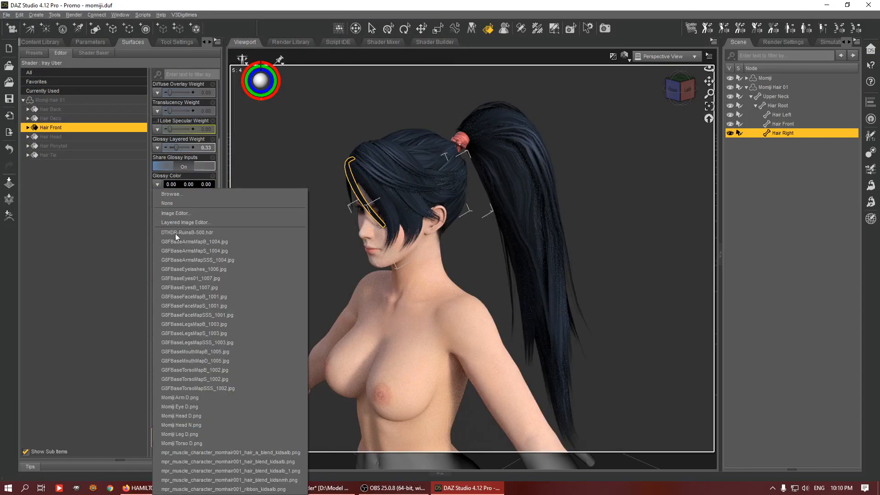
left_click(185, 189)
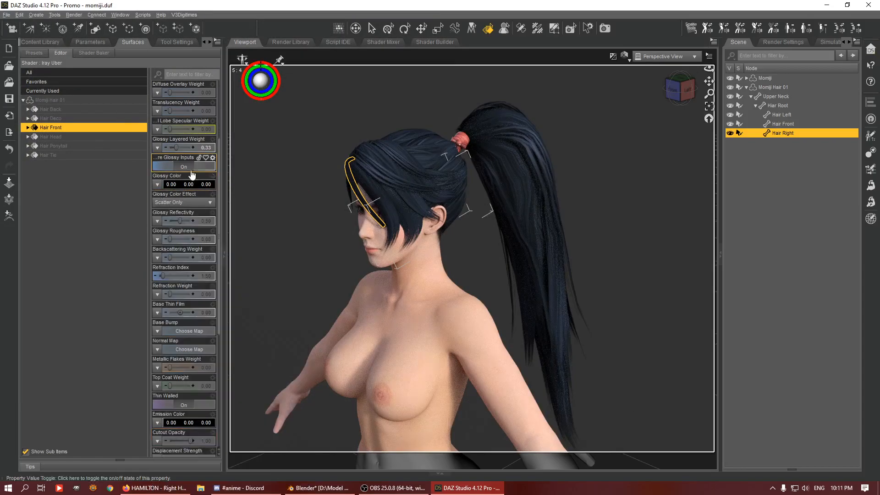
left_click(157, 441)
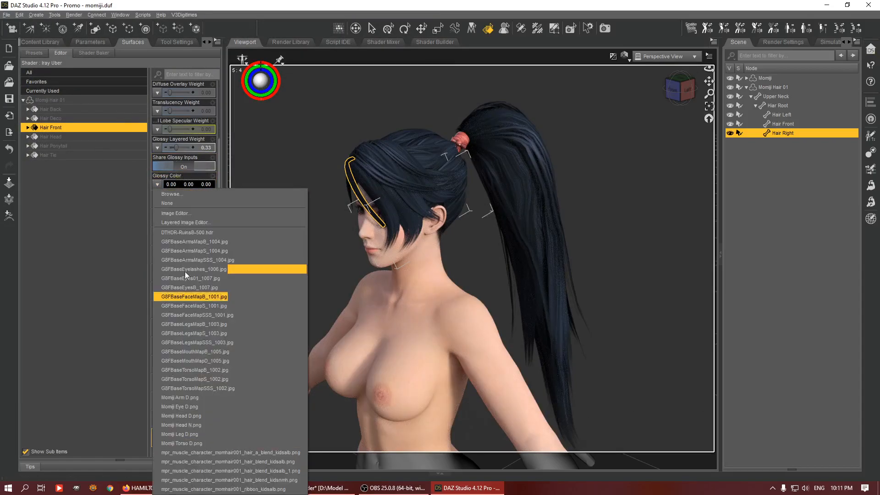
left_click(186, 196)
left_click(174, 80)
double_click(174, 80)
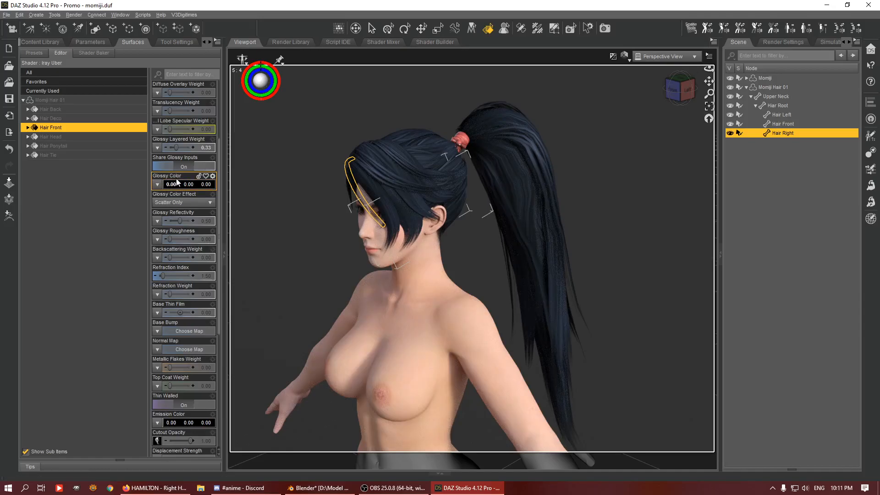
Step: Assign the texture mpr_muscle_character_momhair001_hair_a_blend_kidsnmh.png to the Normal Map of the Hair Front surface
scroll(171, 446, "down", 1)
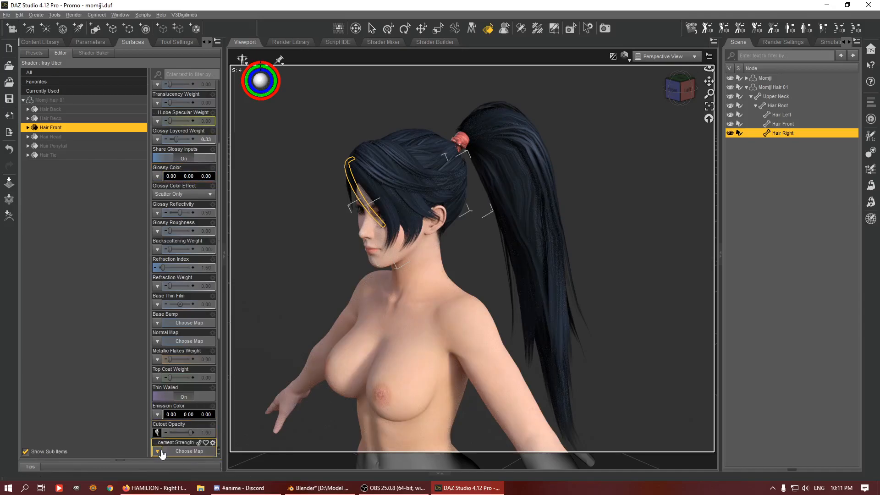
left_click(158, 341)
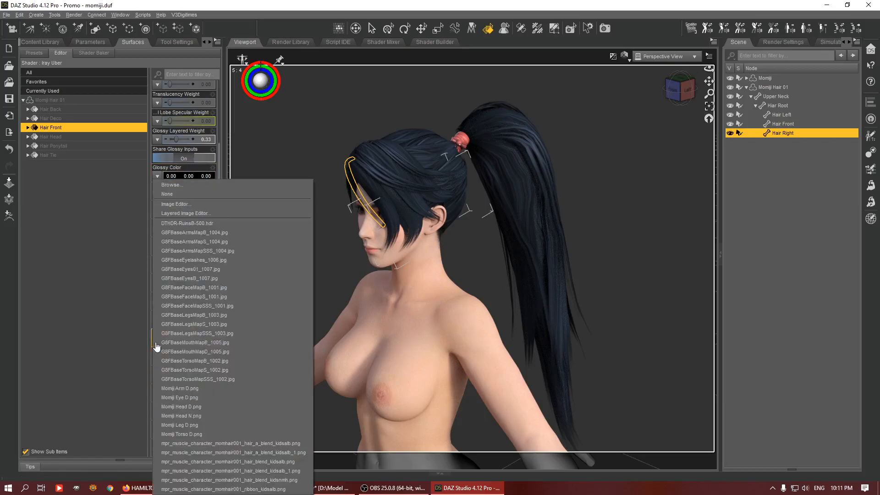
left_click(213, 186)
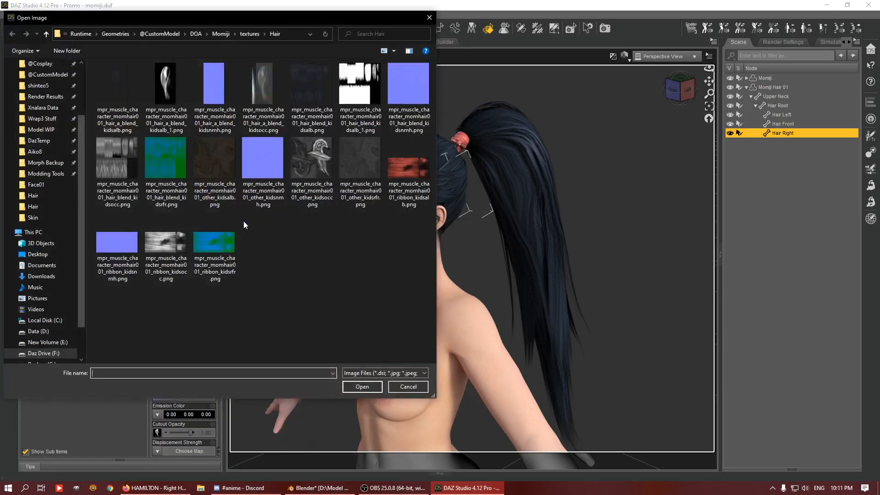
left_click(234, 70)
double_click(219, 91)
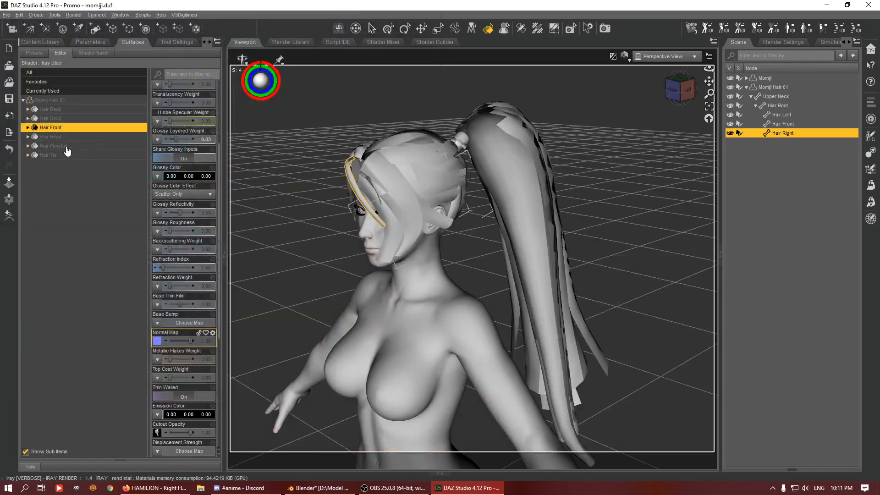
Step: Assign the texture mpr_muscle_character_momhair001_other_kidsalb.png to the Base Color of the Hair Deco surface
left_click(69, 146)
left_click(68, 119)
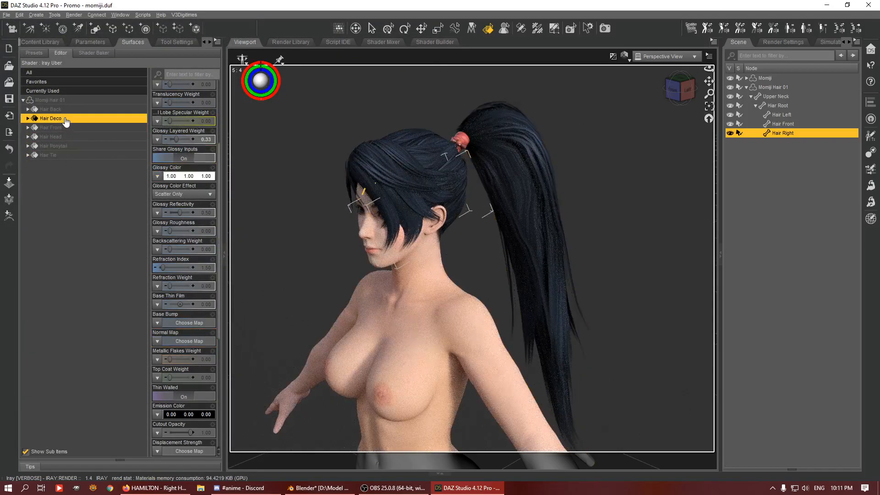
left_click_drag(680, 89, 763, 89)
scroll(169, 137, "up", 4)
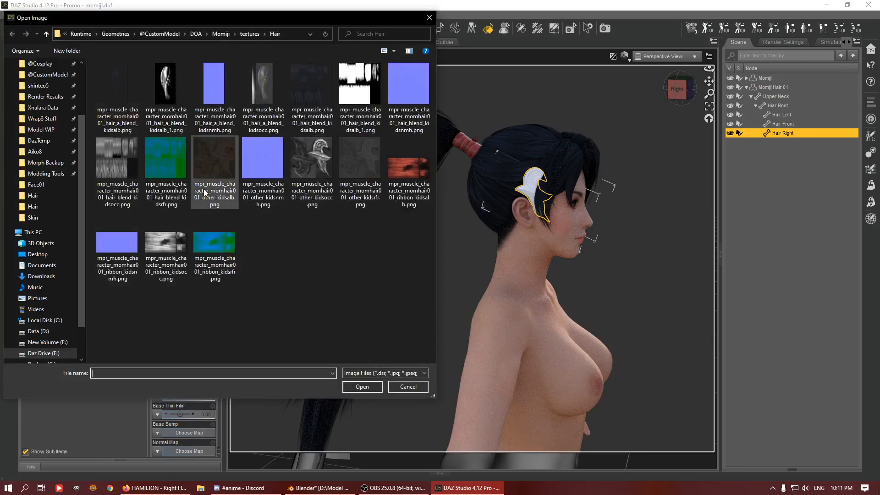
double_click(205, 170)
Step: Assign the texture mpr_muscle_character_momhair001_other_kidsnmh.png to the Normal Map of the Hair Deco surface
left_click(158, 451)
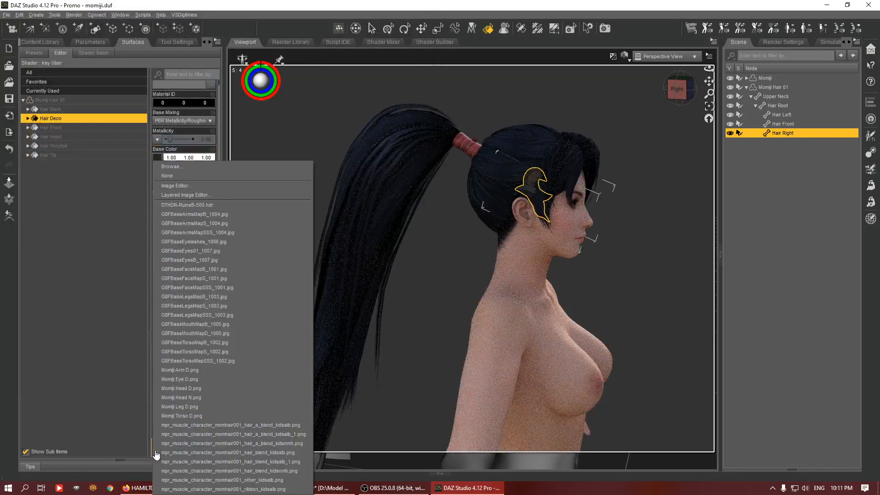
left_click(200, 167)
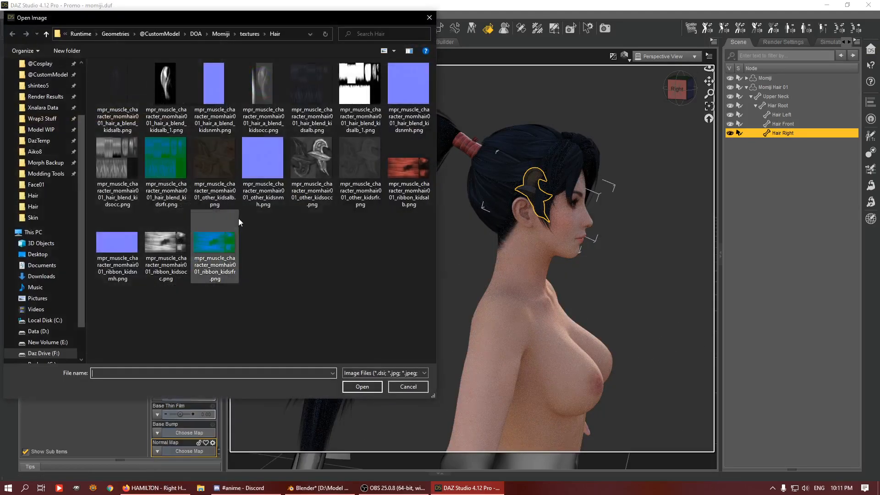
double_click(263, 158)
Step: Set the Glossy Color of all six Momiji Hair 01 surfaces to black
scroll(173, 279, "down", 2)
scroll(173, 279, "down", 1)
left_click(74, 101)
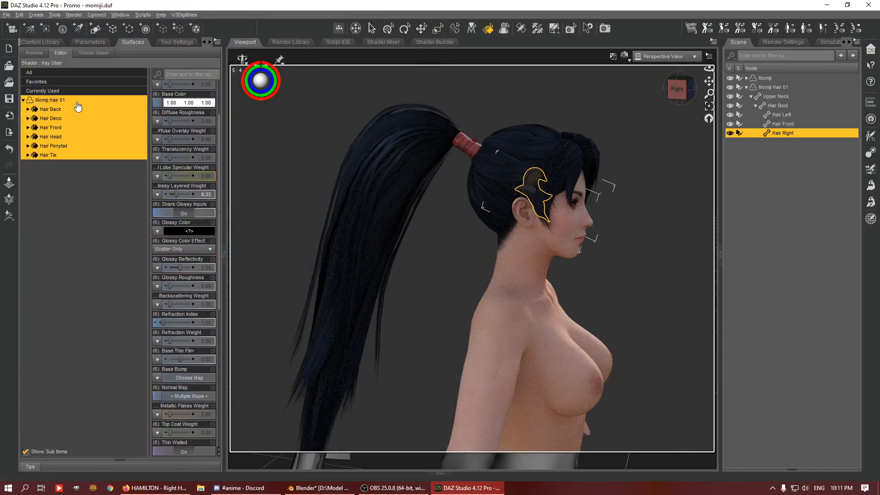
left_click(169, 230)
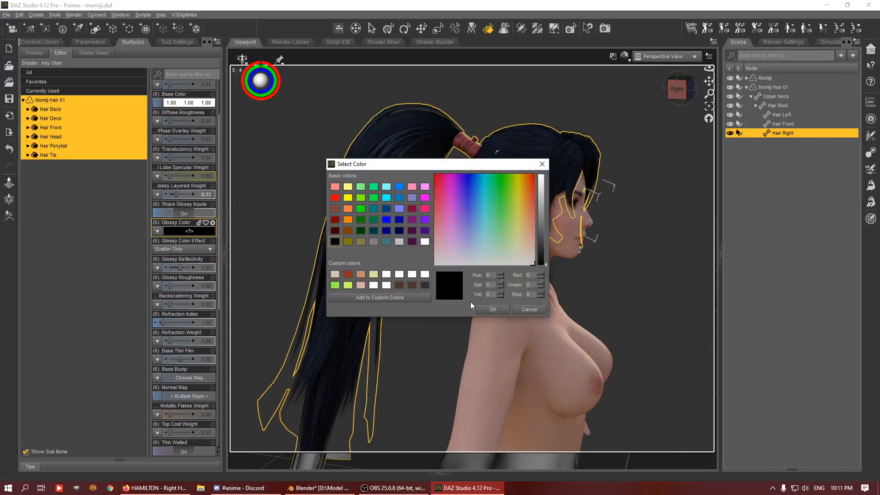
left_click(481, 312)
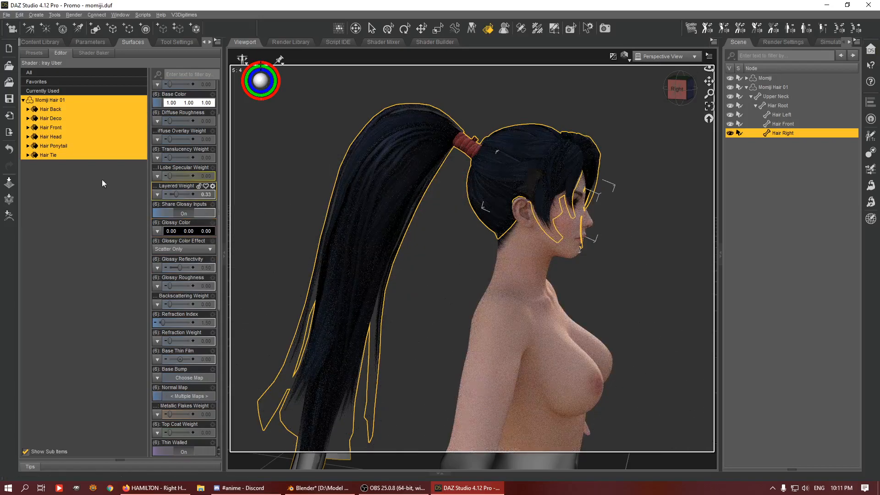
Step: Assign the texture mpr_muscle_character_momhair001_ribbon_kidsnmh.png to the Normal Map of the Hair Tie surface
left_click(48, 155)
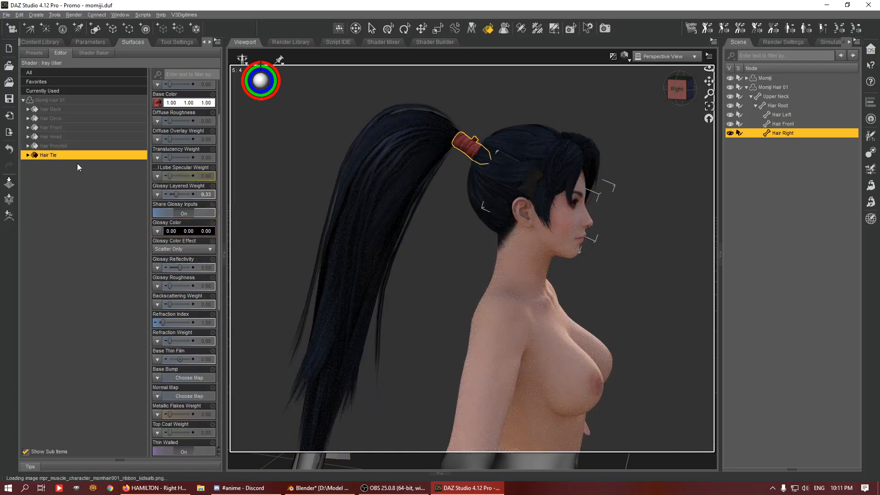
left_click(157, 414)
left_click(164, 442)
left_click(157, 396)
left_click(198, 157)
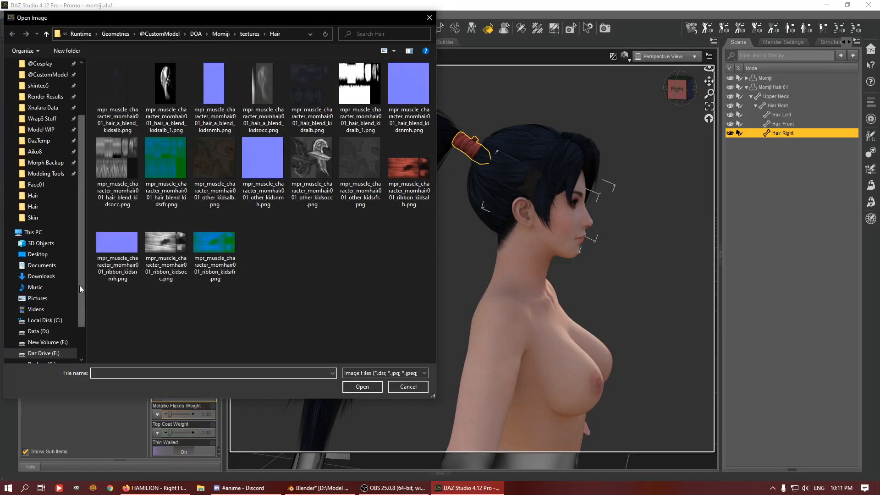
left_click(115, 243)
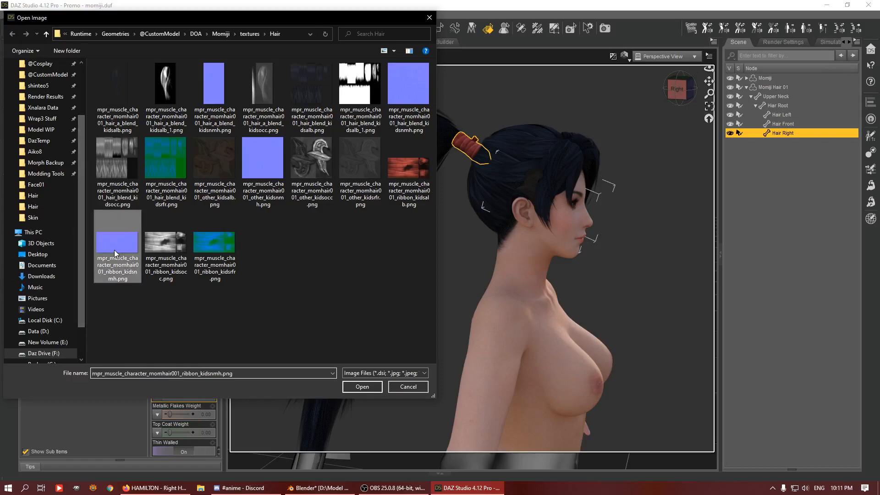
double_click(114, 250)
Step: Try rotating the Hair Right bone outward from the front to test how its strands follow
left_click_drag(676, 89, 454, 41)
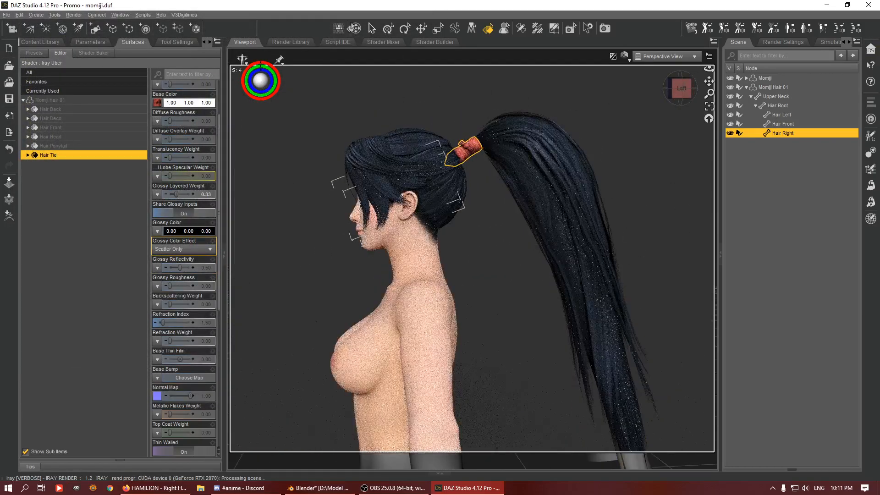
left_click(624, 56)
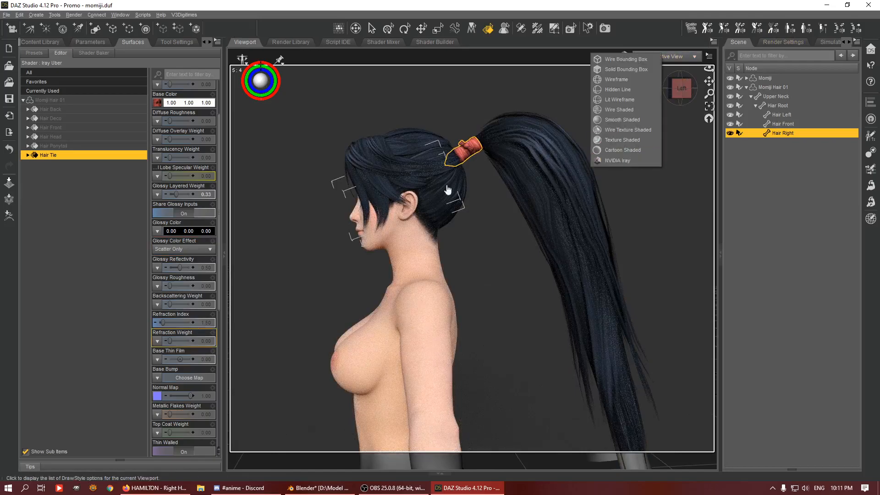
left_click(389, 181)
left_click(375, 199)
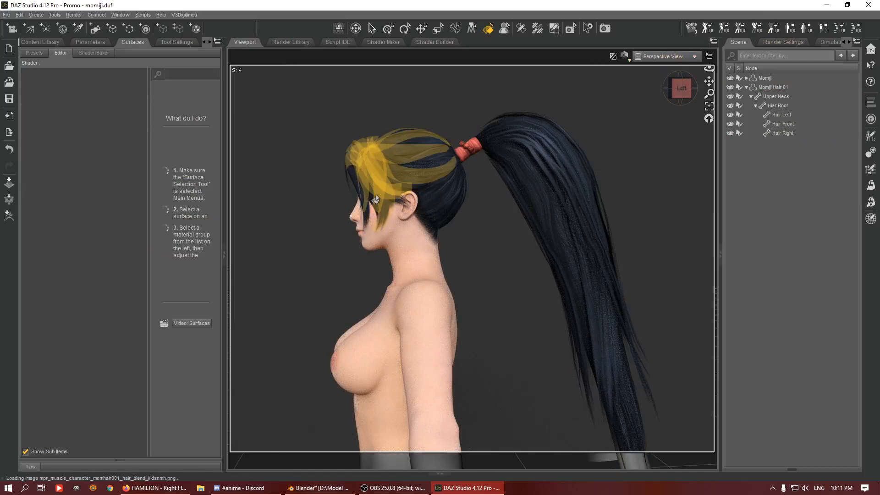
left_click(365, 221)
left_click(374, 28)
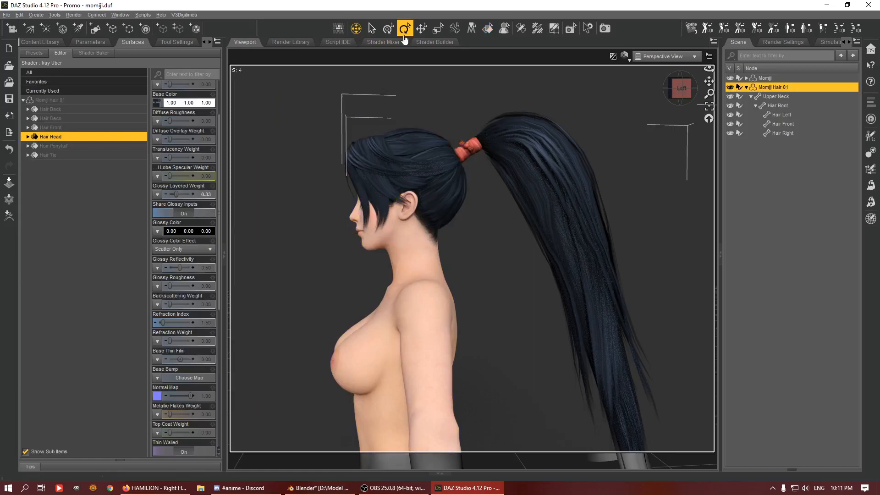
left_click(388, 29)
left_click(668, 90)
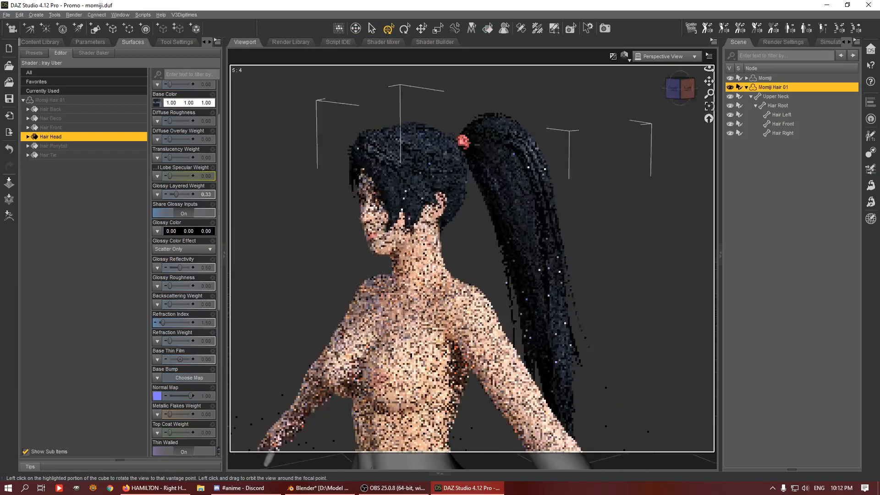
left_click(510, 127)
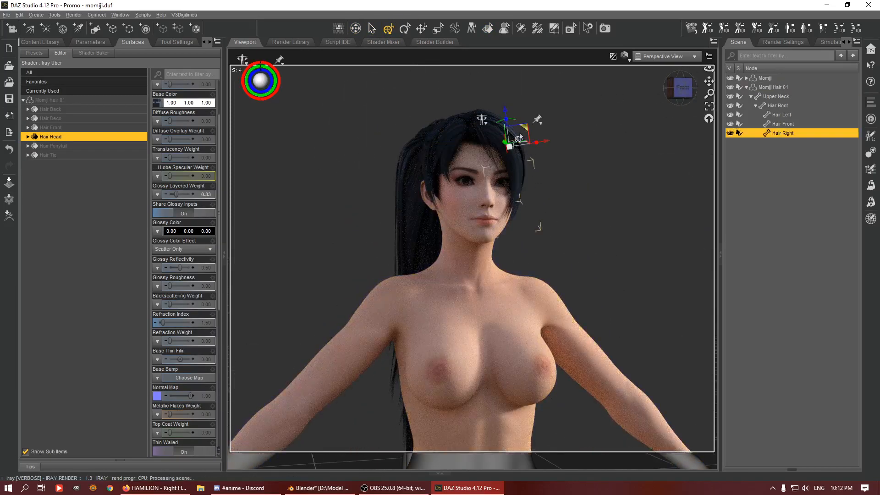
left_click_drag(510, 128, 538, 108)
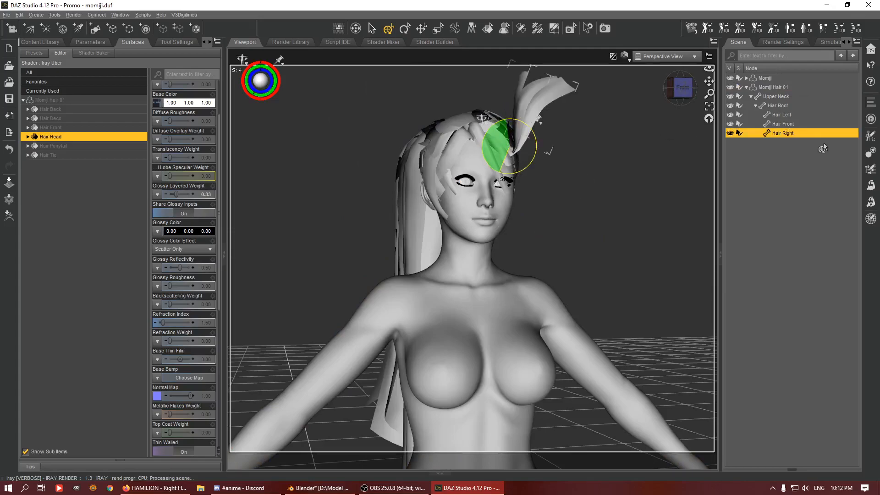
Step: Switch the viewport draw style to Texture Shaded
left_click_drag(690, 104, 685, 132)
left_click(624, 56)
left_click(625, 142)
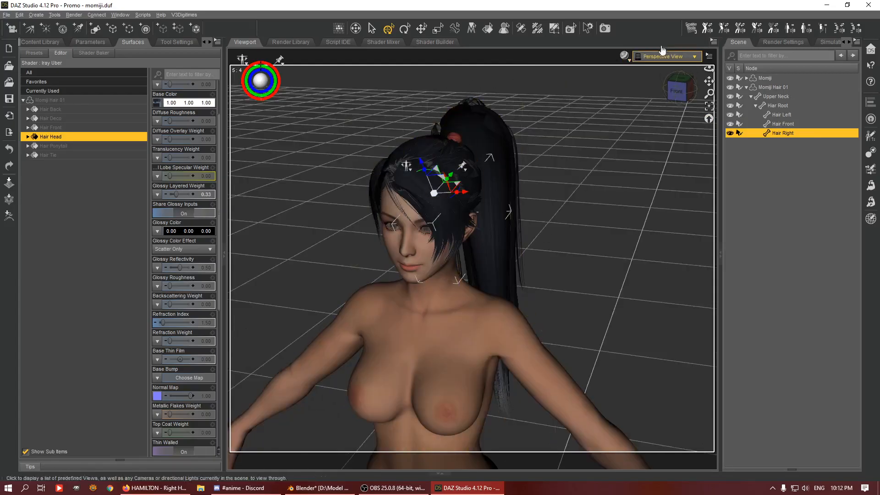
Step: Test the side strands by rotating the Hair Right and Hair Left bones, and undo the rotations
left_click(688, 92)
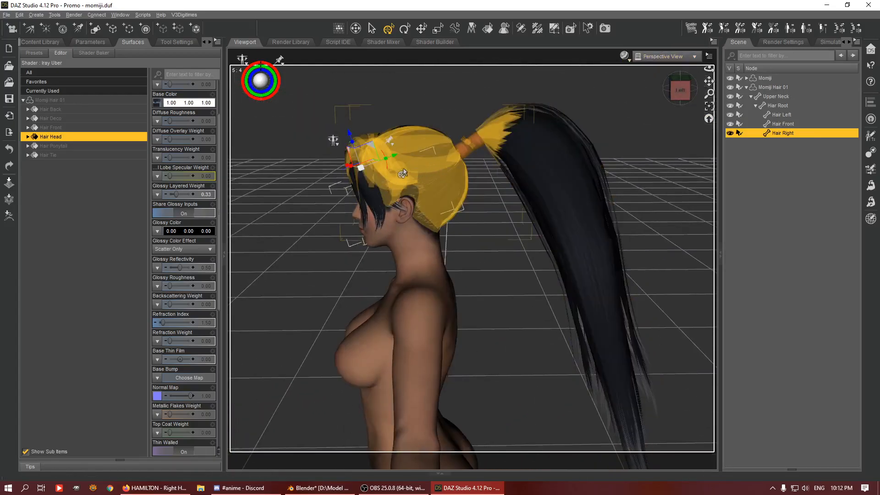
mouse_move(388, 175)
left_mouse_down()
mouse_move(386, 195)
mouse_move(392, 142)
mouse_move(405, 178)
left_mouse_up()
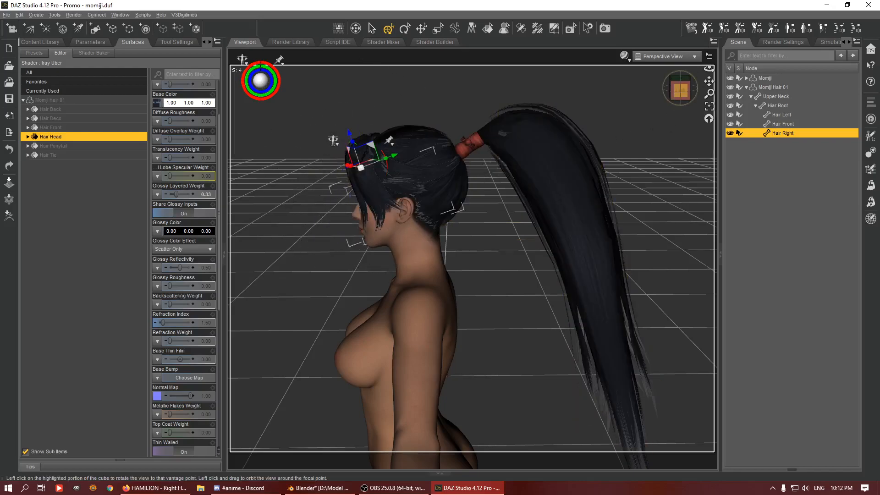
left_click(674, 91)
left_click(469, 144)
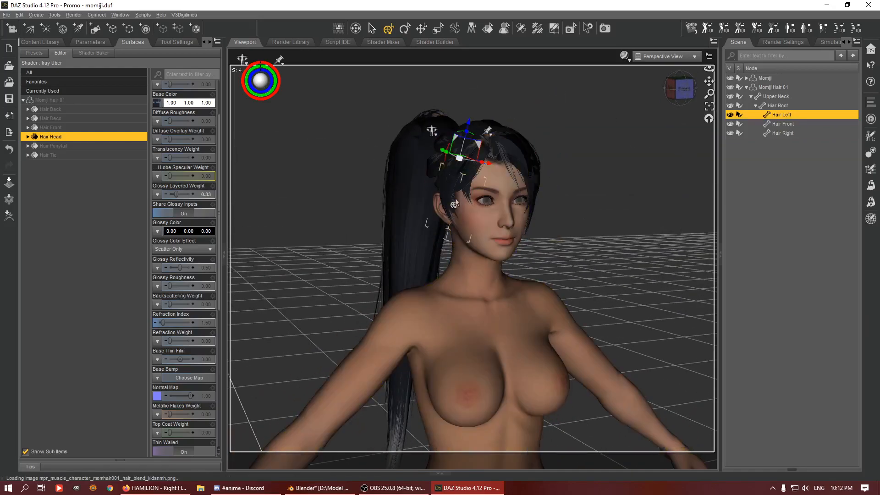
left_click_drag(472, 142, 456, 136)
key("ctrl+z")
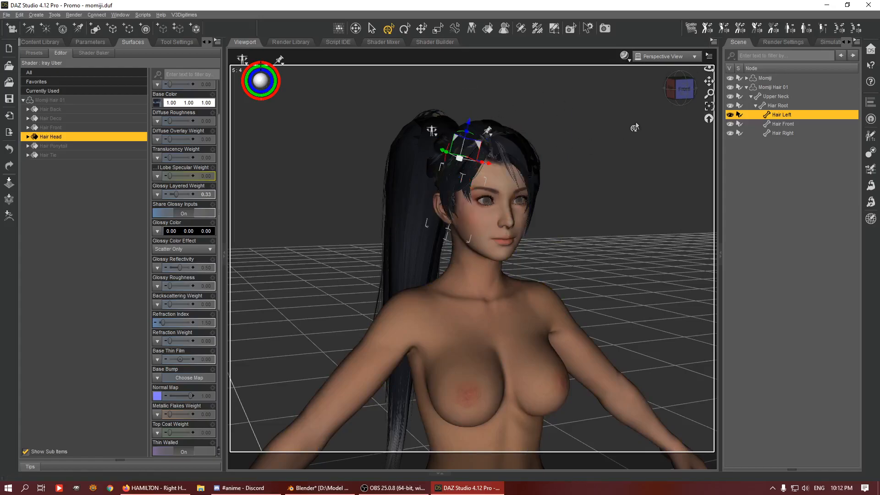
Step: Test-rotate the Upper Neck bone of the hair and undo the rotation
left_click(671, 88)
left_click(397, 178)
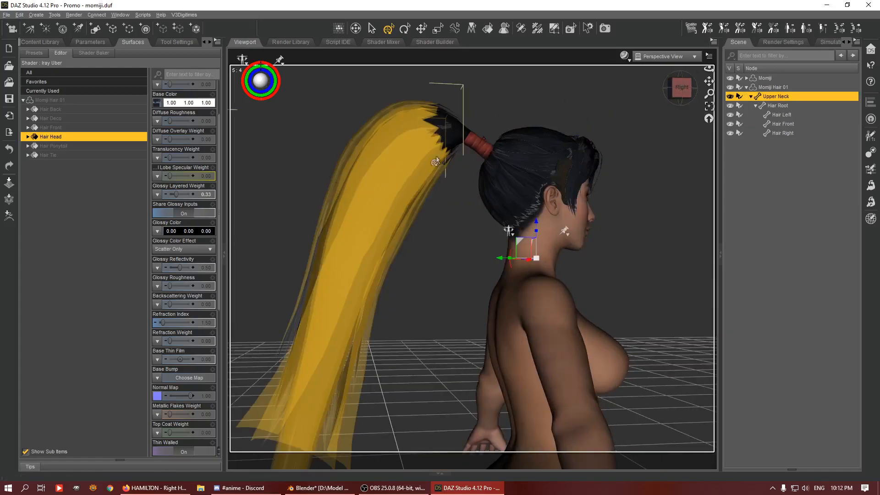
left_click_drag(513, 258, 488, 225)
key("ctrl+z")
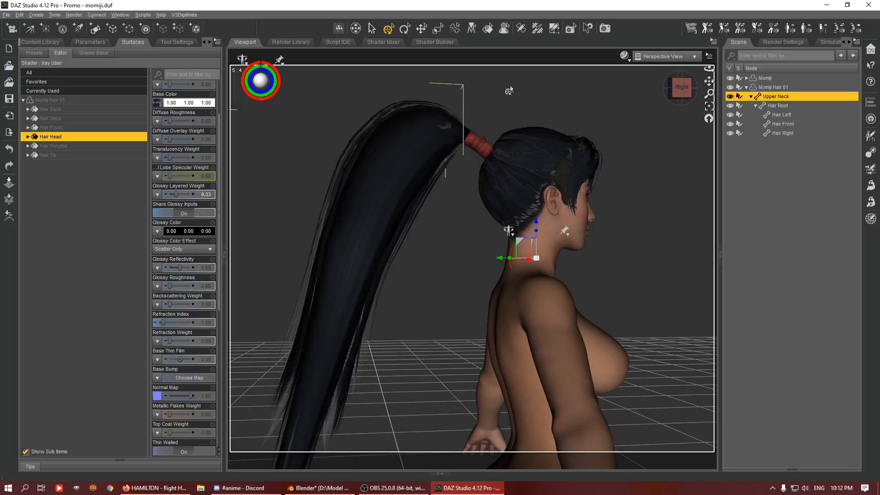
Step: Activate the Joint Editor and begin creating a child bone under the Hair Root bone
left_click(521, 28)
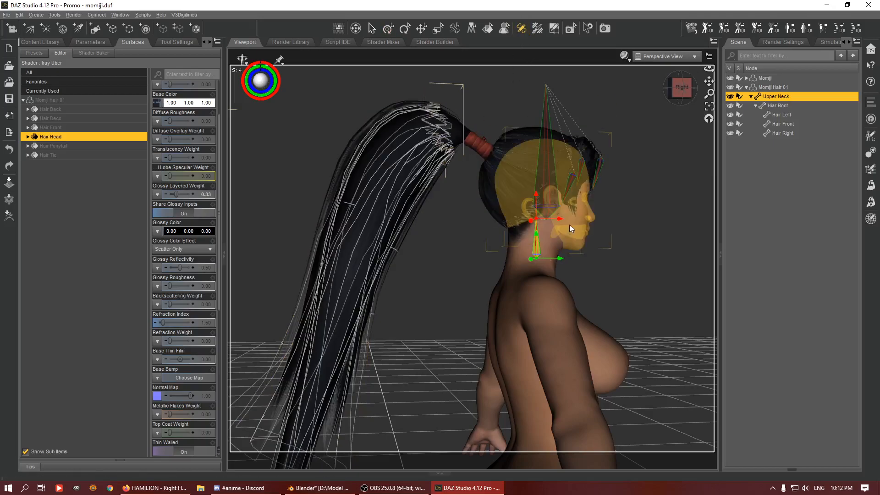
left_click(524, 101)
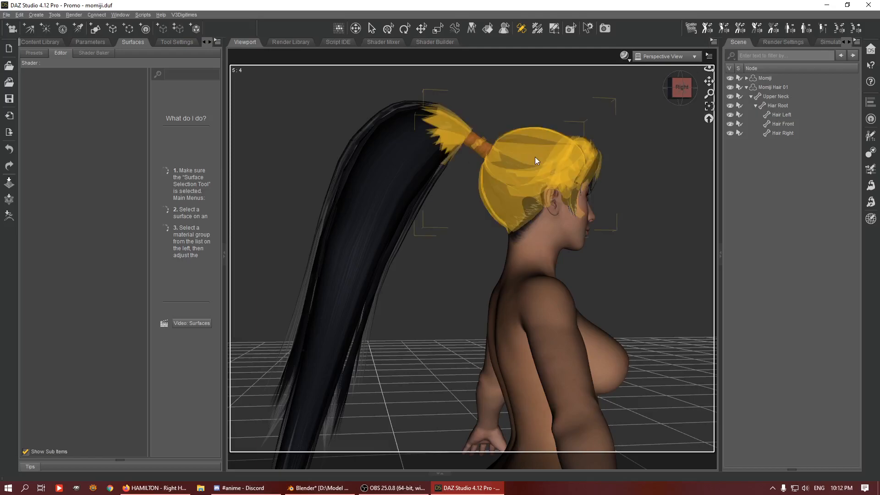
left_click(788, 106)
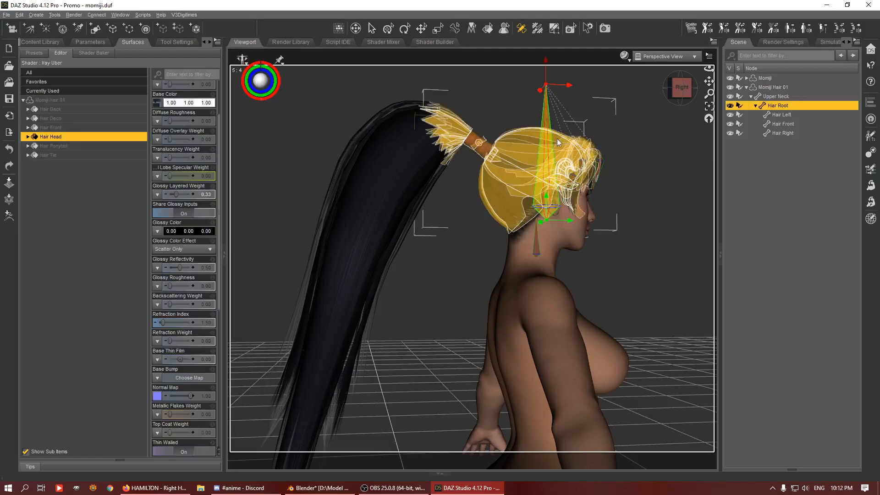
right_click(657, 166)
mouse_move(684, 180)
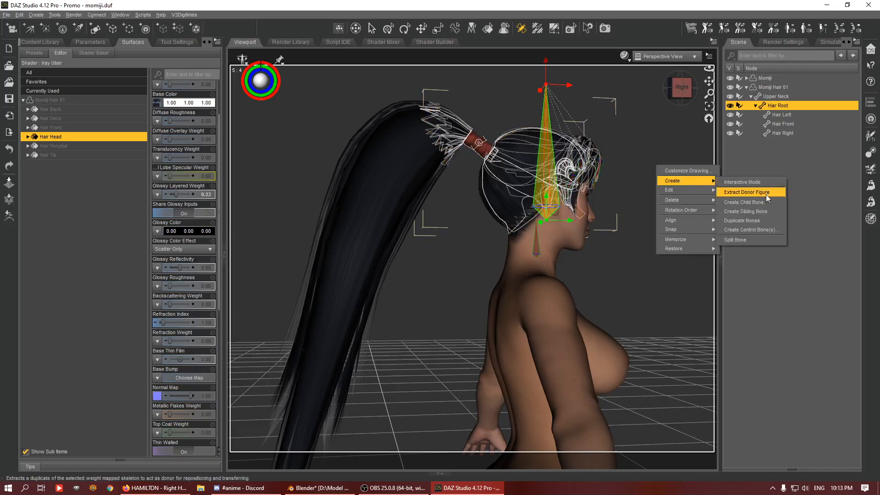
right_click(651, 147)
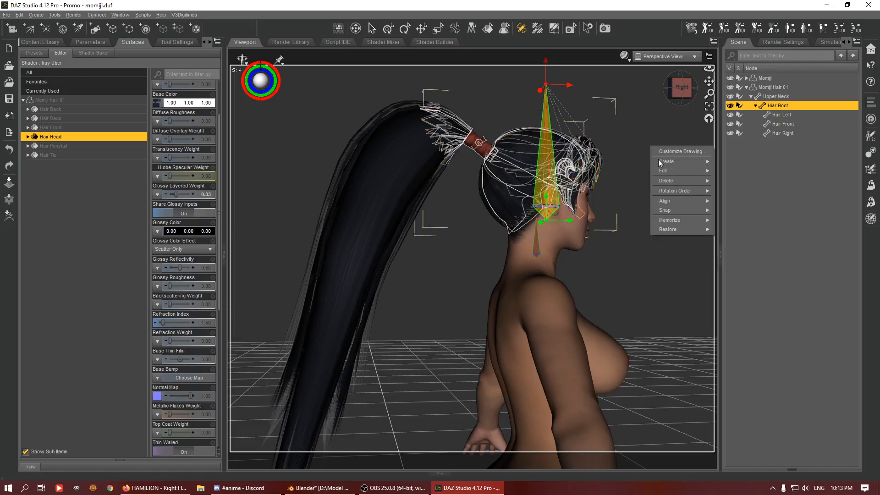
mouse_move(659, 161)
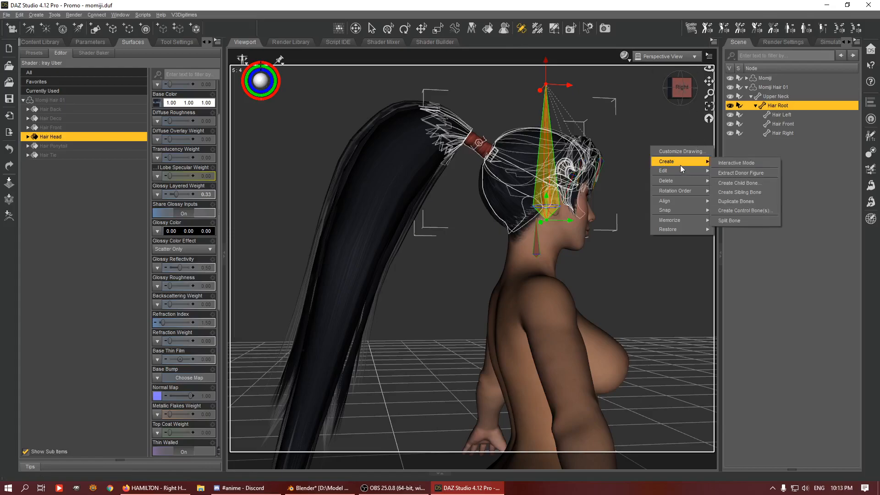
left_click(760, 182)
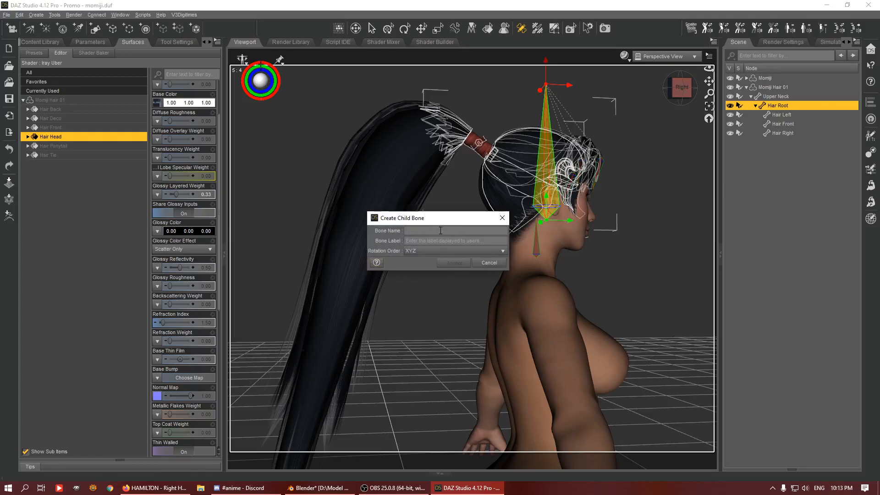
Step: Name and label the child bone Ponytail 01, set its rotation order to YXZ and create it
type("Ponytai")
key("BackSpace")
key("BackSpace")
key("BackSpace")
type("ail 01")
key("Left")
key("shift+Home")
key("Tab")
key("Tab")
left_click(418, 252)
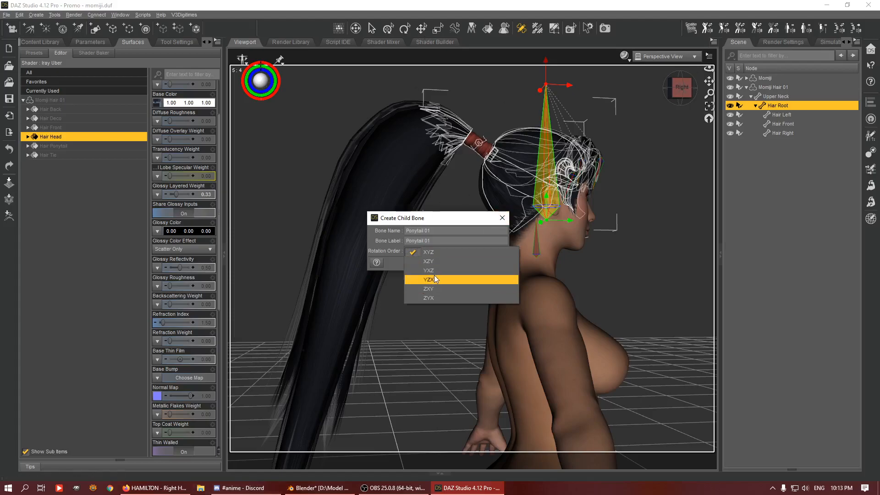
left_click(439, 270)
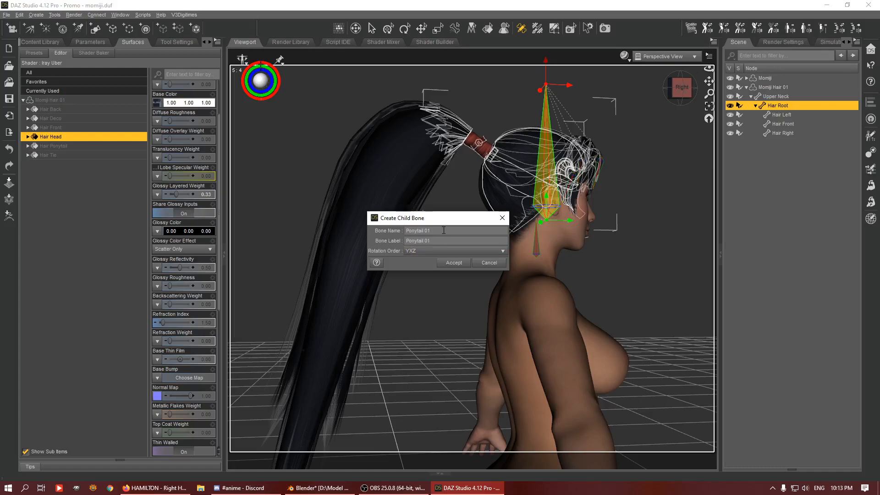
left_click(456, 263)
Step: Move the Ponytail 01 bone's center point to the ponytail's base, about Y 183.5 and Z -24.8, and auto-align the node
scroll(595, 147, "down", 4)
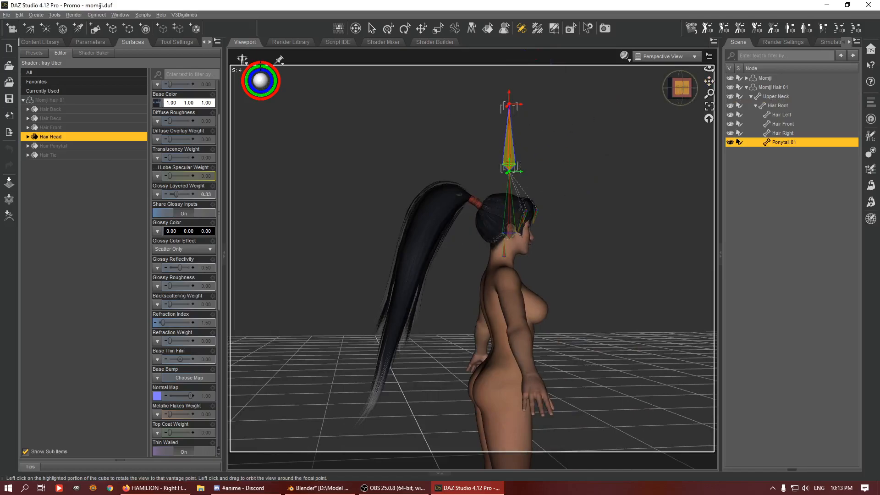
left_click(680, 90)
left_click_drag(517, 172, 458, 198)
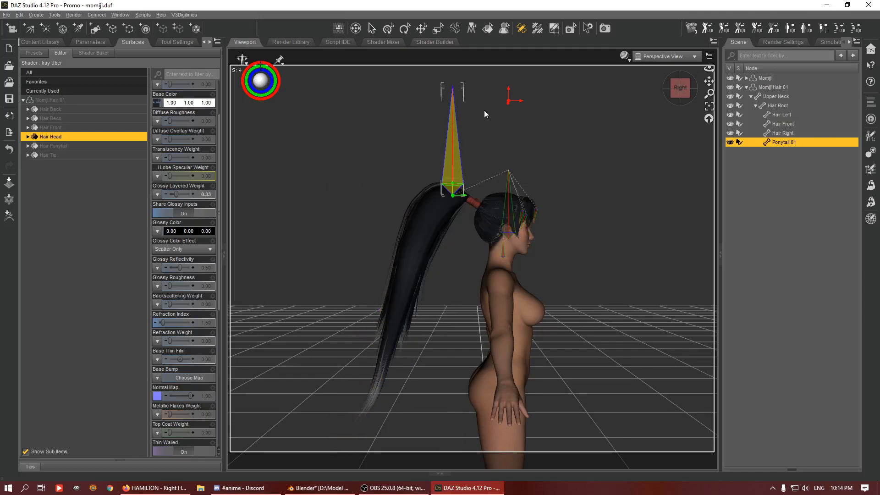
mouse_move(568, 194)
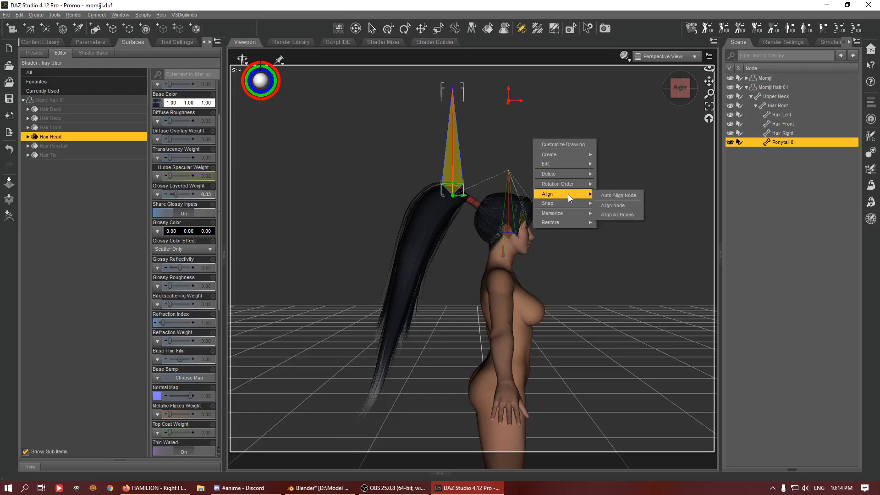
left_click(607, 197)
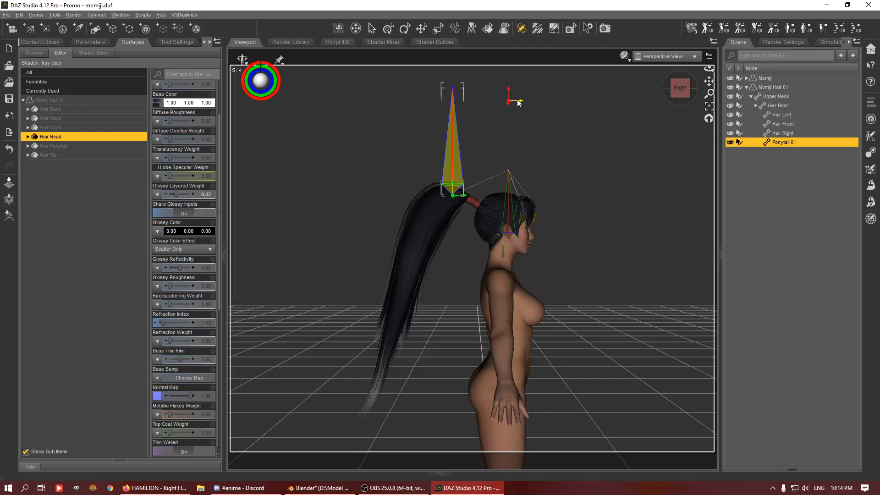
Step: Move the Ponytail 01 bone's end point into the upper ponytail, at about Y 178.5 and Z -32.5
left_click_drag(518, 103, 441, 210)
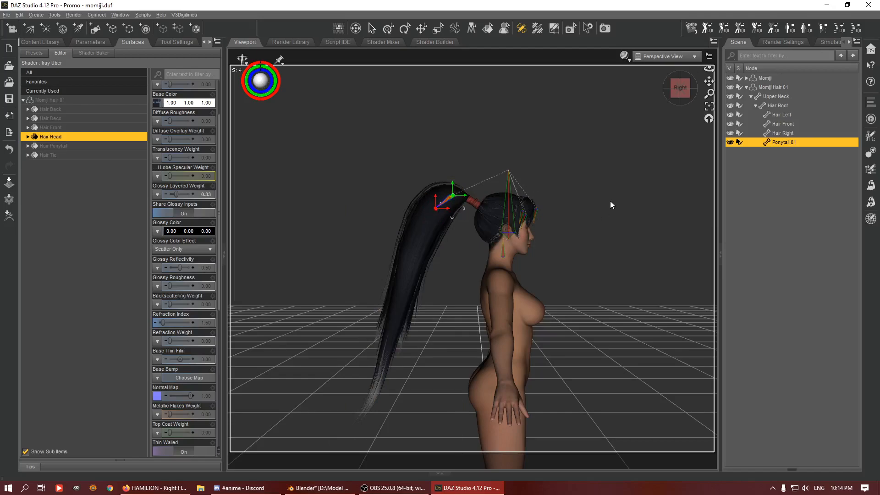
mouse_move(679, 88)
left_mouse_down()
mouse_move(736, 112)
mouse_move(657, 92)
mouse_move(672, 89)
left_mouse_up()
left_click(672, 90)
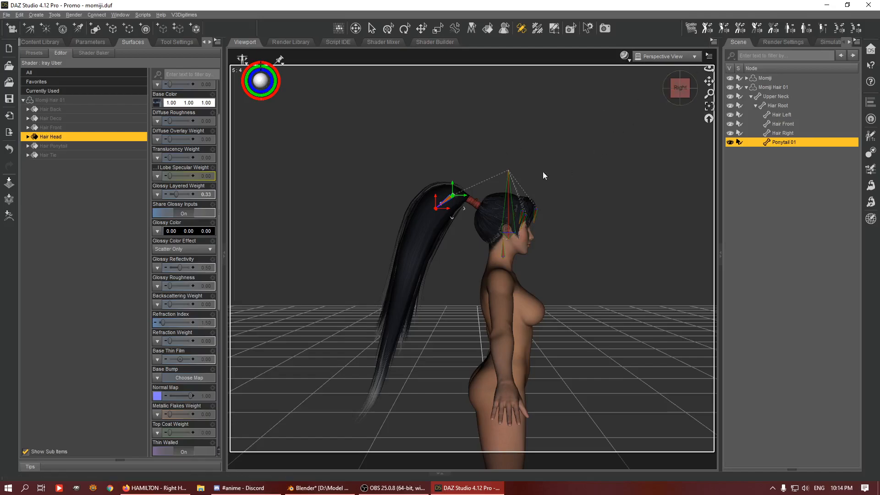
right_click(435, 205)
left_click(435, 205)
left_click_drag(437, 201, 437, 200)
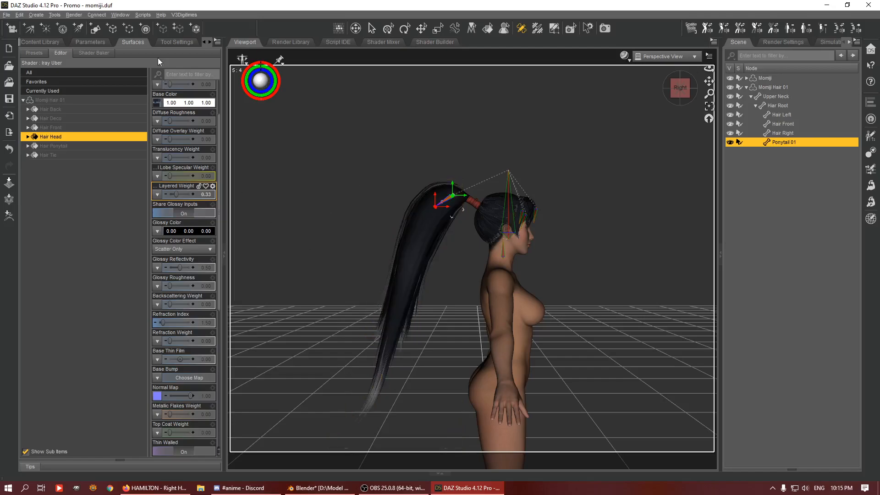
Step: Activate the Node Weight Map Brush and select the General Weights map of the Ponytail 01 bone
left_click(165, 44)
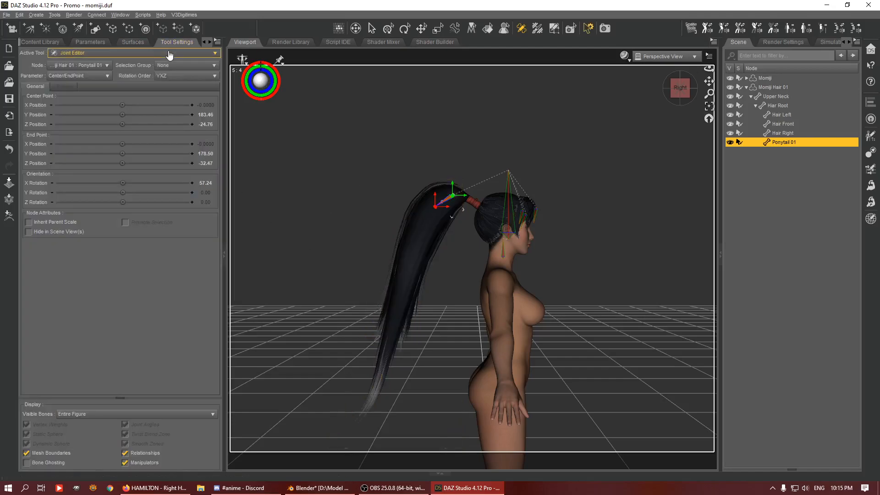
left_click(537, 29)
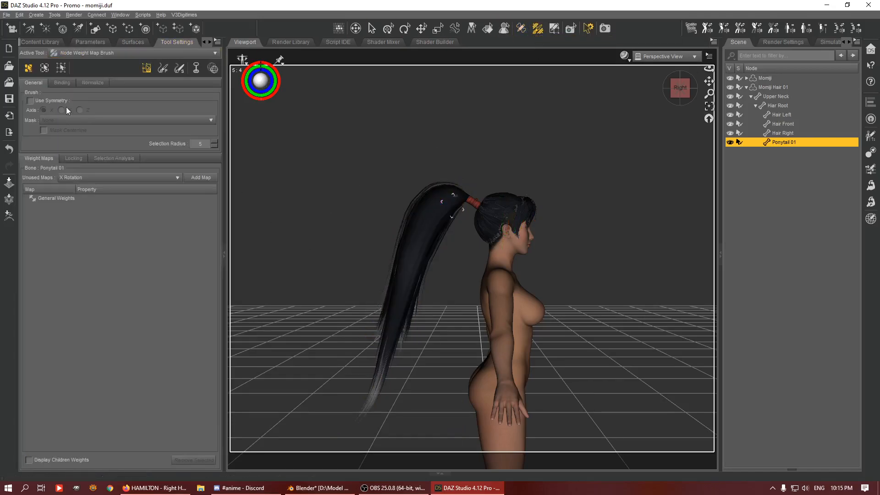
left_click(56, 200)
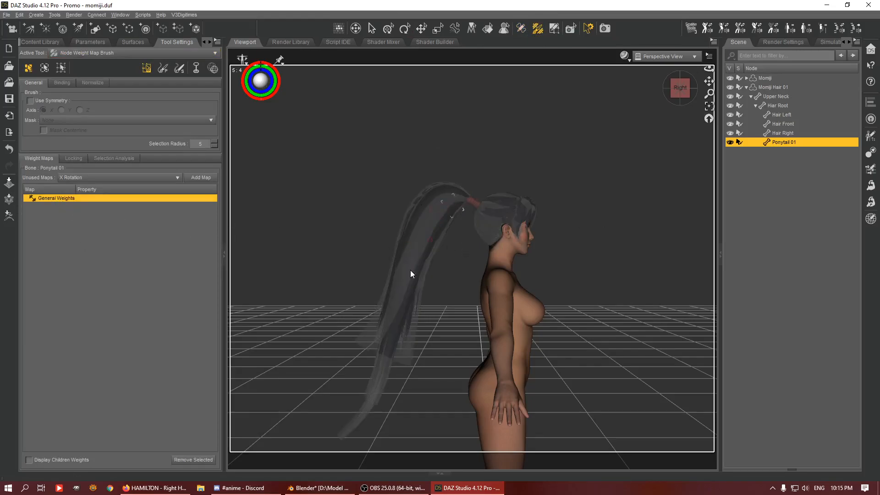
Step: Grow the face selection along the ponytail's inner strand from just below its base down to the tip
left_click(152, 76)
key("ctrl+plus")
key("ctrl+plus")
key("ctrl+plus")
key("ctrl+plus")
key("ctrl+plus")
key("ctrl+plus")
key("ctrl+plus")
key("ctrl+plus")
key("ctrl+plus")
key("ctrl+plus")
key("ctrl+plus")
key("ctrl+plus")
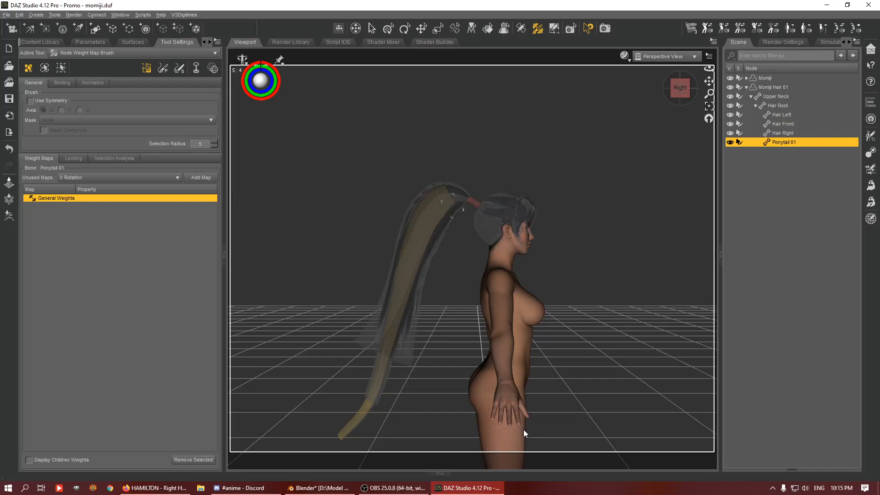
key("ctrl+minus")
key("ctrl+plus")
Step: Fill the selected ponytail faces with a weight of 100% for Ponytail 01
right_click(441, 202)
mouse_move(490, 302)
left_click(540, 304)
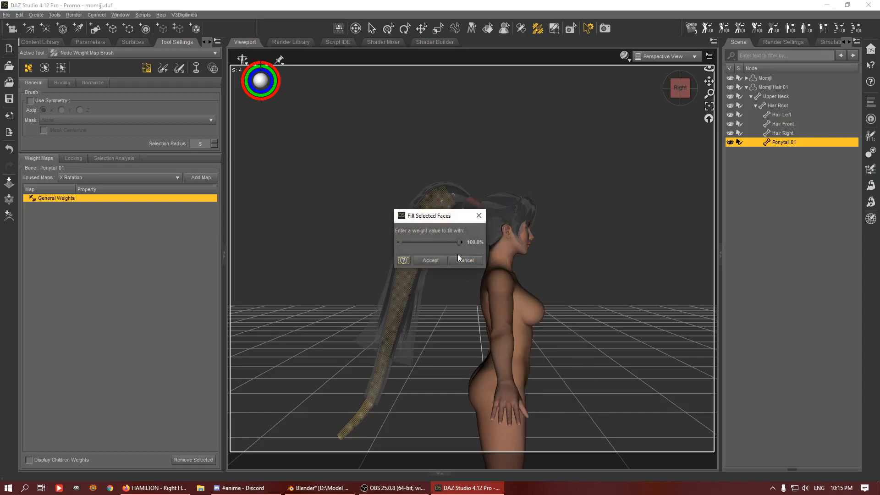
left_click(422, 260)
Step: Grow the selection three times toward the hair tie and smooth its weights at 50% with 20 iterations, restricting influence
key("ctrl+plus")
key("ctrl+plus")
key("ctrl+plus")
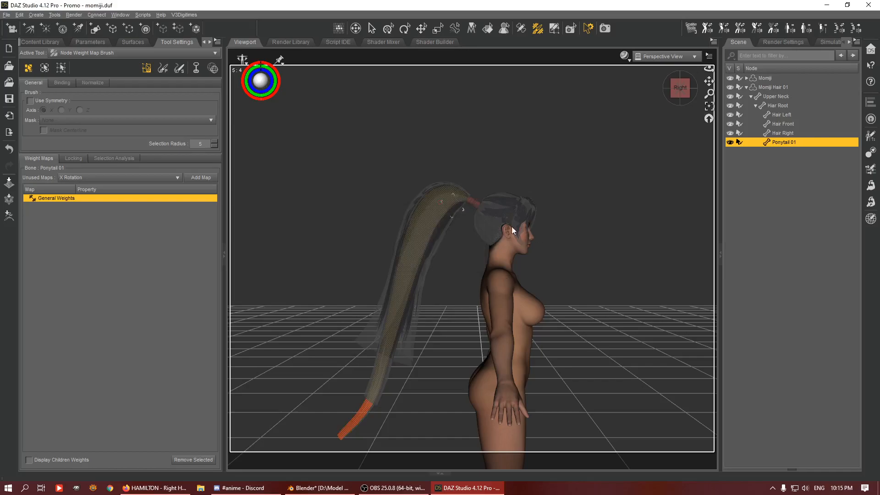
right_click(516, 227)
mouse_move(505, 278)
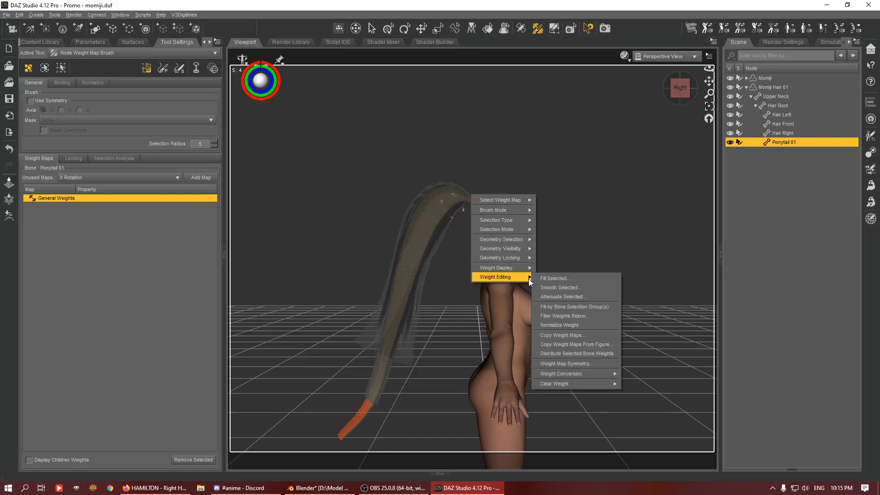
left_click(570, 289)
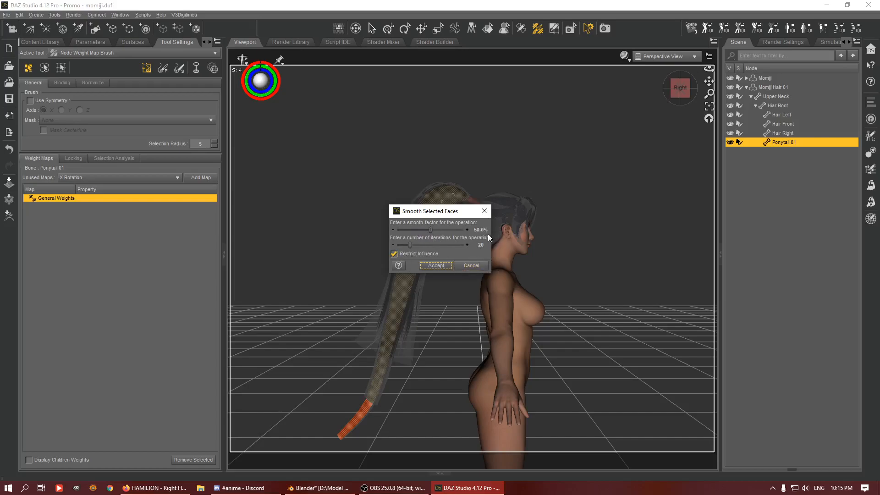
left_click(441, 266)
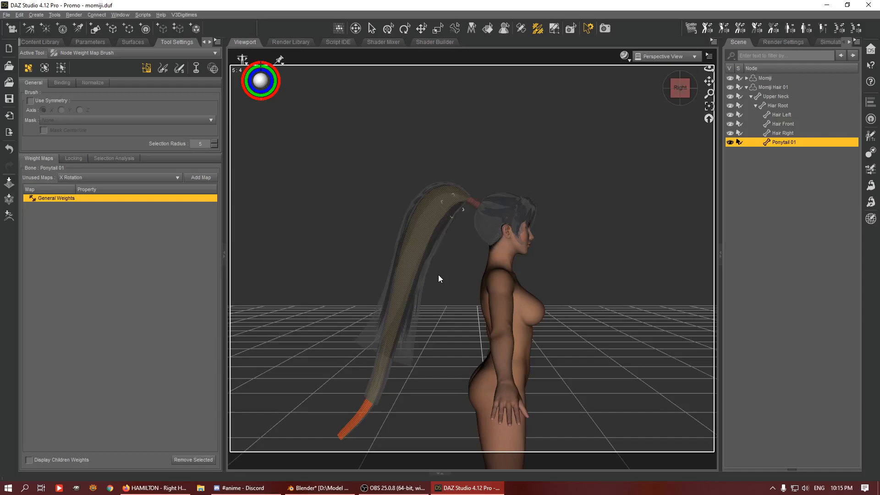
Step: Test the weighting by setting the Ponytail 01 bone's X rotation to about 110.81
left_click(90, 41)
left_click_drag(156, 133, 180, 130)
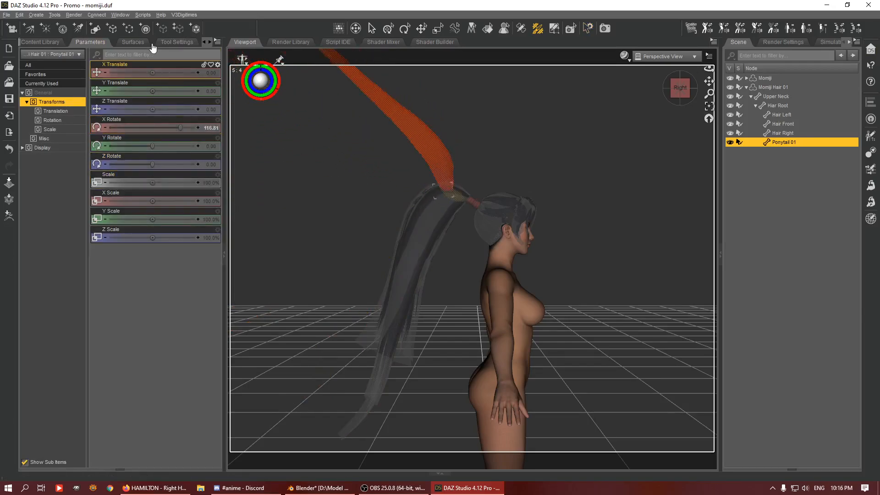
Step: Examine the General Weights of Hair Root and Ponytail 01 on the bent ponytail from several viewing distances and angles
left_click(177, 42)
left_click(163, 68)
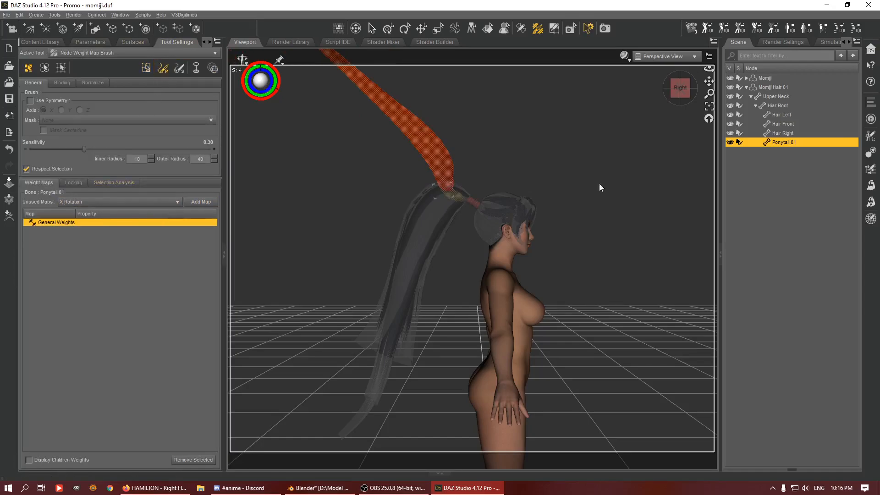
left_click(782, 109)
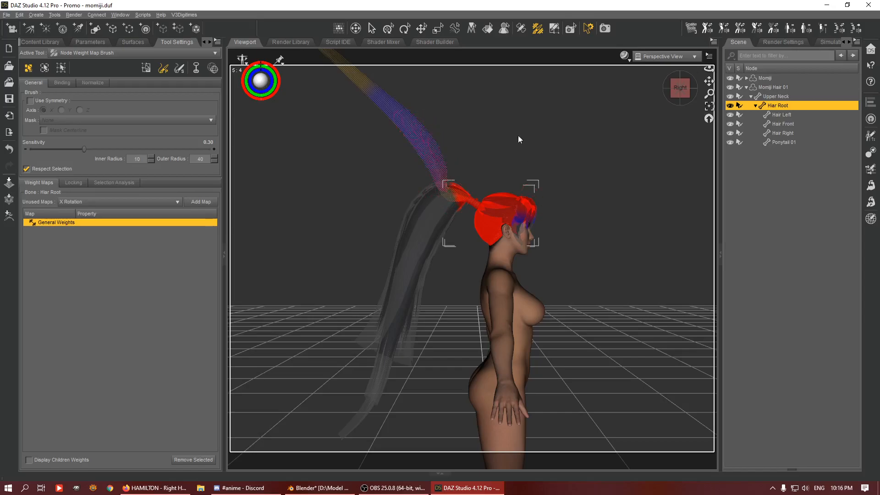
scroll(545, 159, "down", 1)
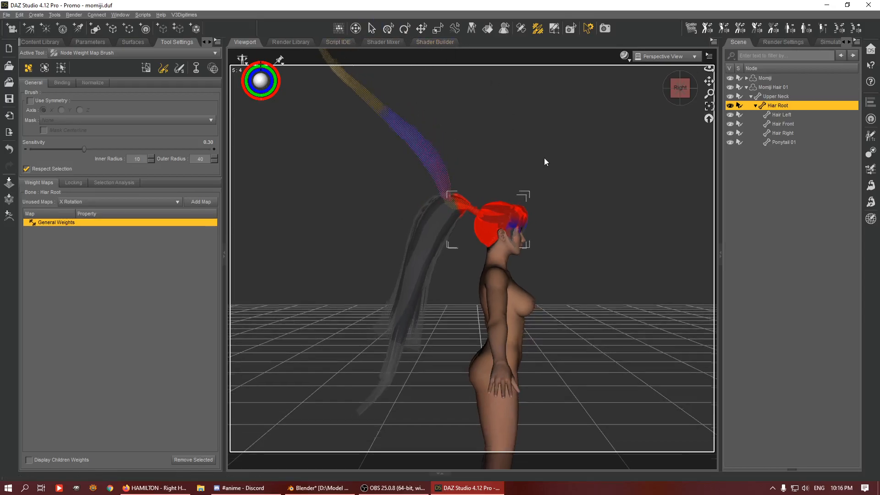
scroll(546, 165, "down", 2)
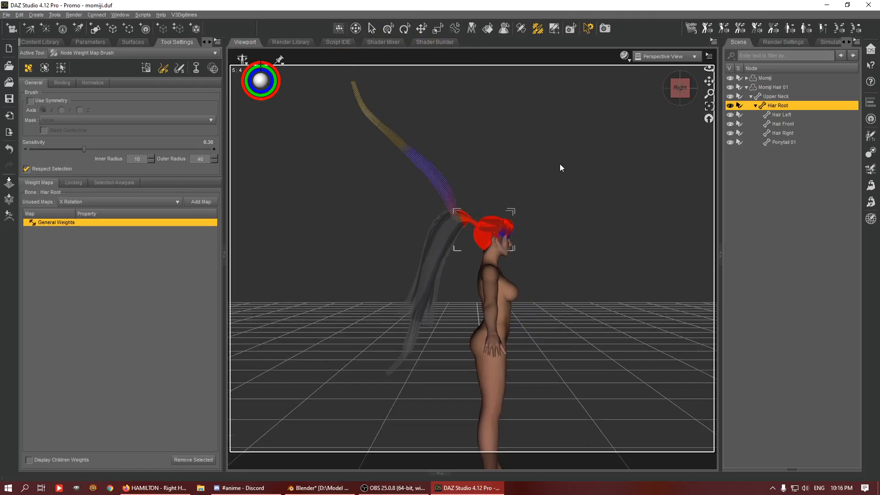
left_click_drag(682, 91, 664, 96)
left_click(788, 142)
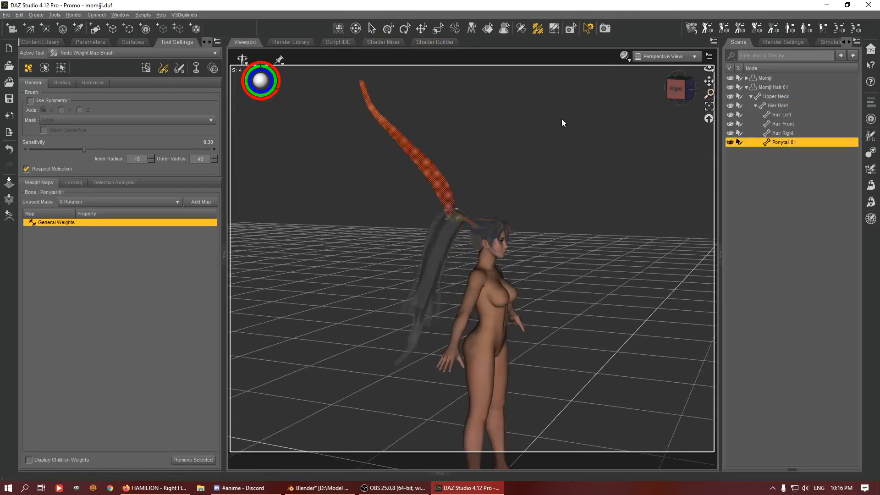
scroll(564, 122, "up", 2)
left_click(676, 90)
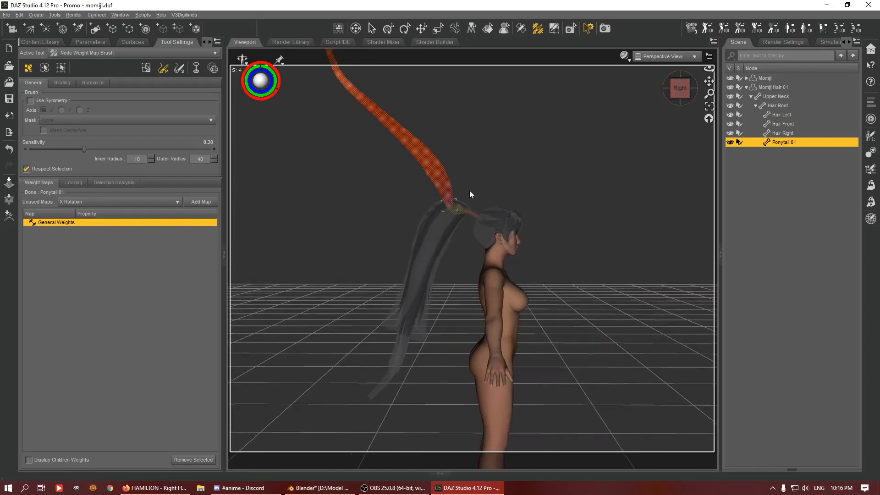
key("ctrl+z")
key("ctrl+y")
scroll(458, 222, "down", 4)
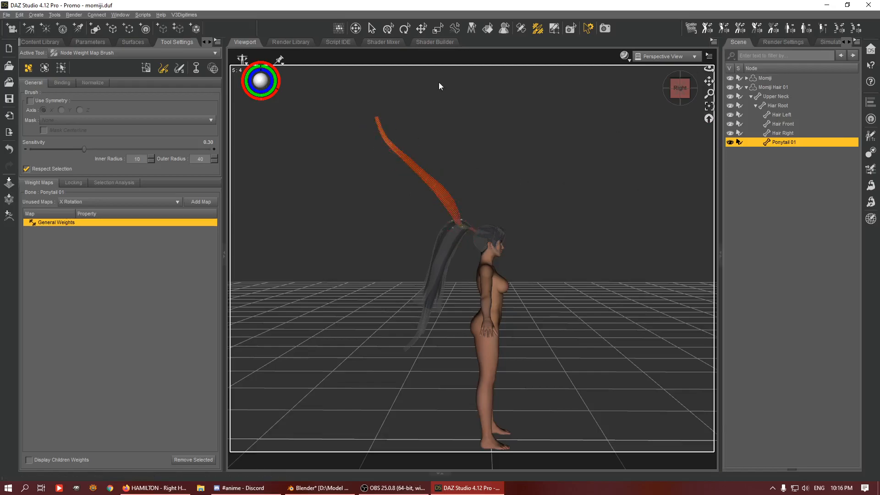
Step: Switch to the Universal tool and reset the Ponytail 01 bone's X Rotate to 0
left_click(388, 28)
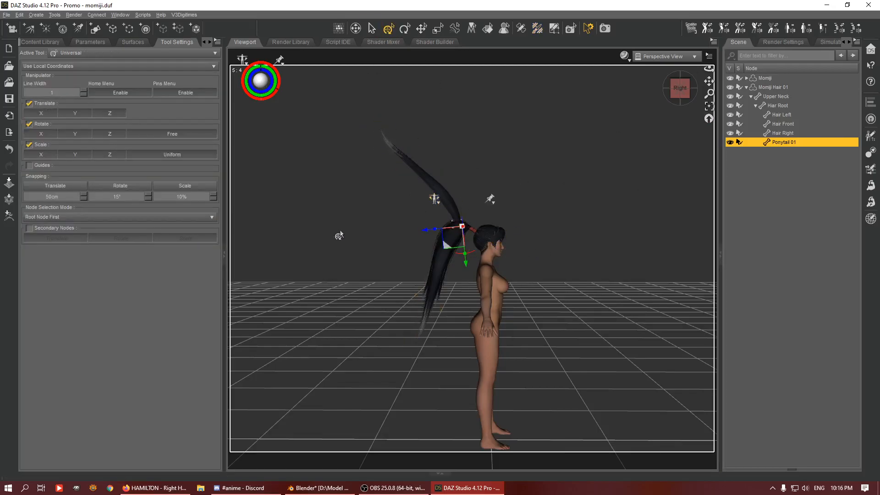
left_click(90, 42)
left_click(214, 127)
type("0")
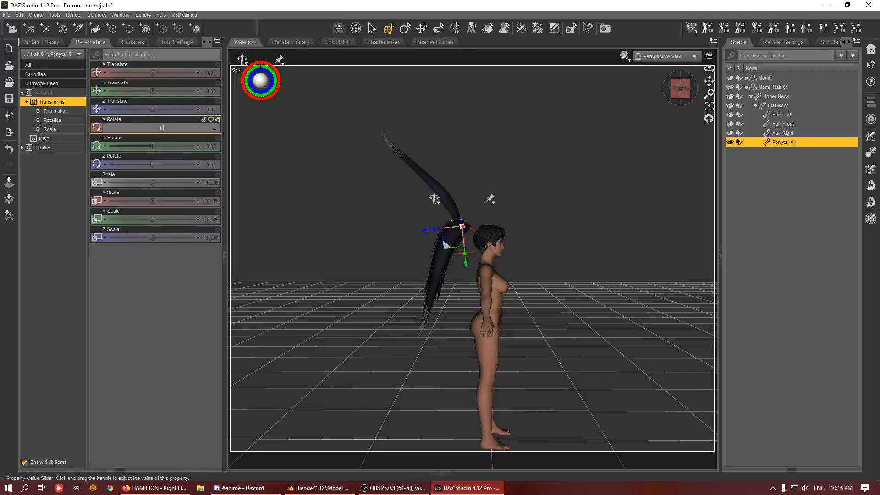
key("Return")
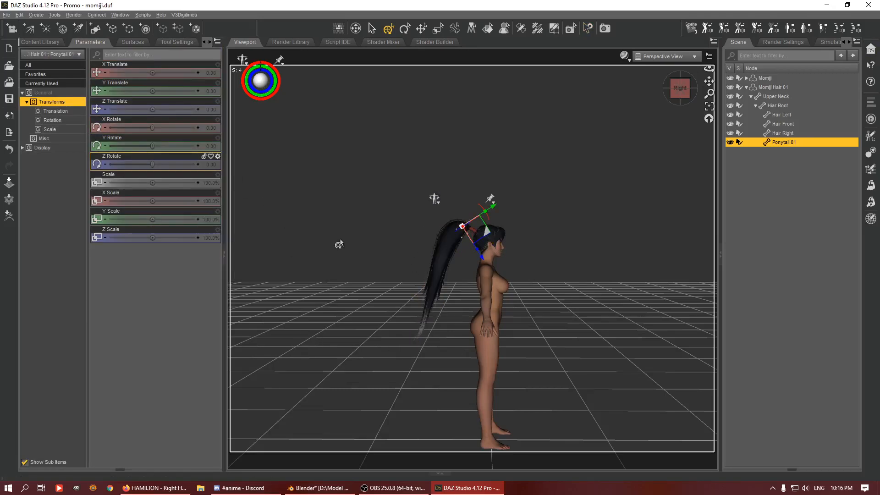
Step: Test-rotate the Ponytail 01 bone about its X axis to lift the ponytail, and undo the rotation
mouse_move(683, 91)
left_mouse_down()
mouse_move(733, 81)
mouse_move(751, 96)
mouse_move(683, 91)
left_mouse_up()
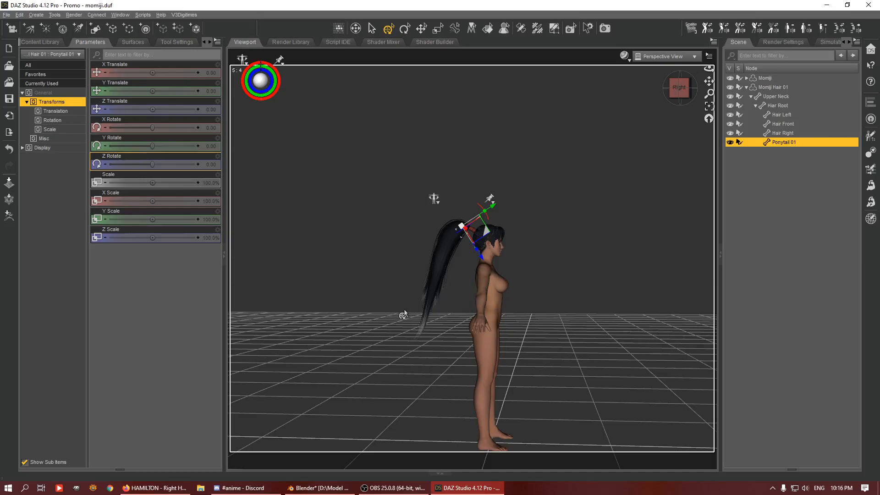
scroll(404, 310, "up", 4)
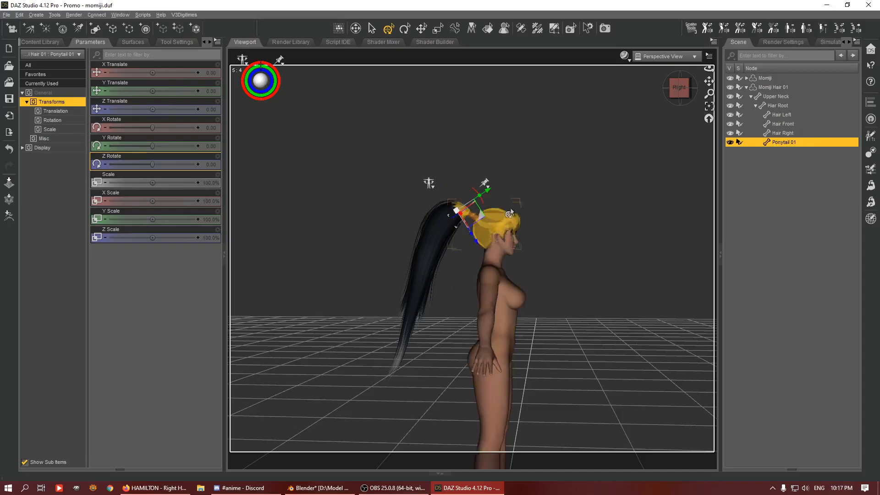
left_click_drag(476, 201, 477, 233)
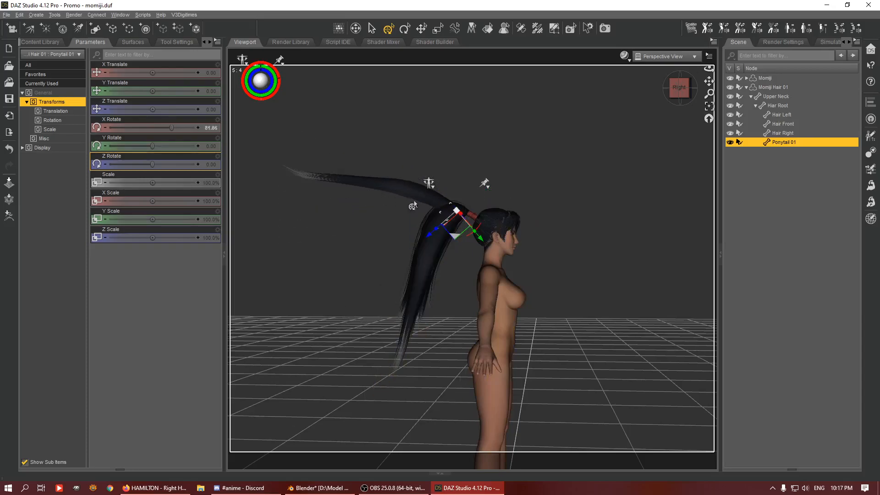
key("ctrl+z")
Step: Return to the Node Weight Map Brush and fill the selected ponytail faces with a weight of 0% for Ponytail 01
right_click(431, 246)
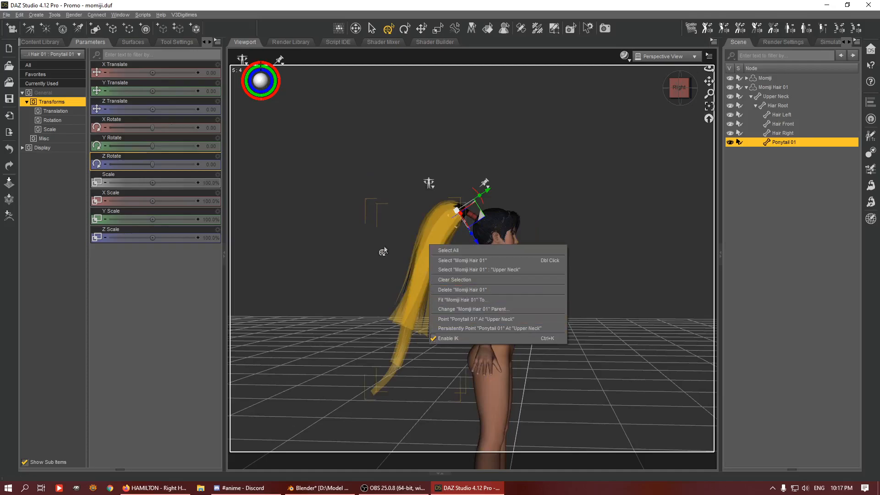
left_click(538, 29)
left_click(522, 30)
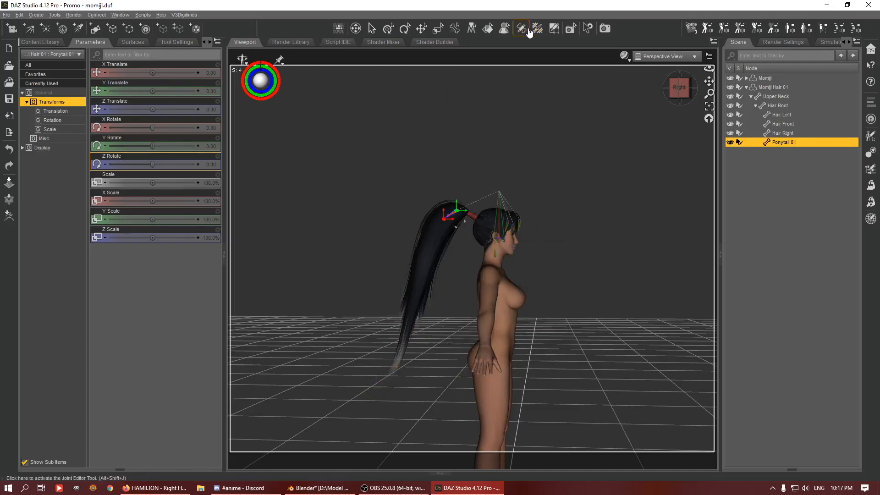
left_click(537, 30)
left_click(177, 41)
left_click(133, 41)
left_click(183, 44)
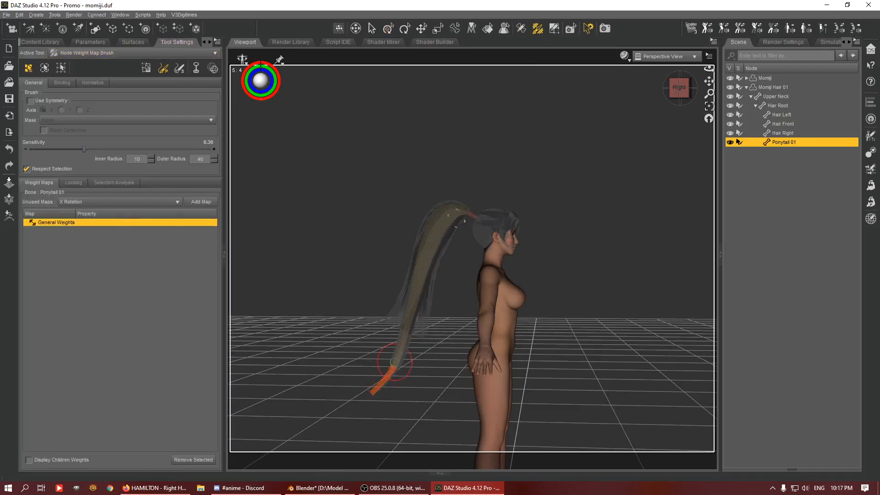
right_click(411, 338)
mouse_move(441, 447)
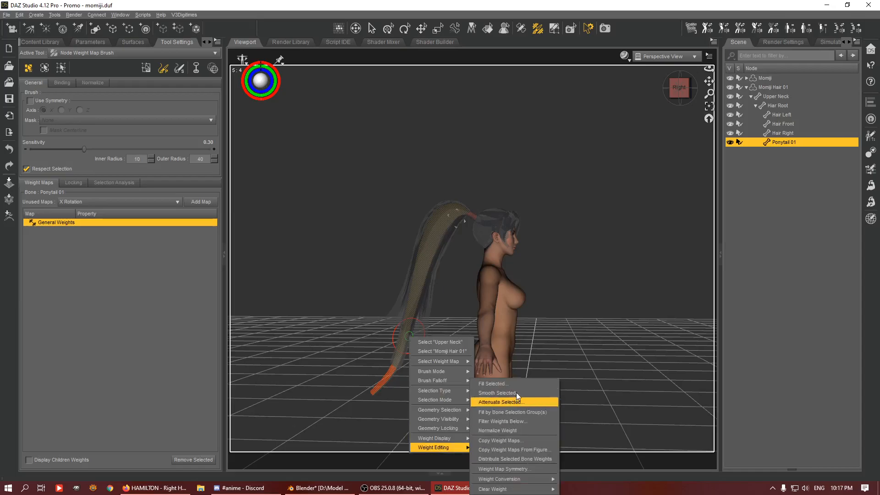
left_click(495, 384)
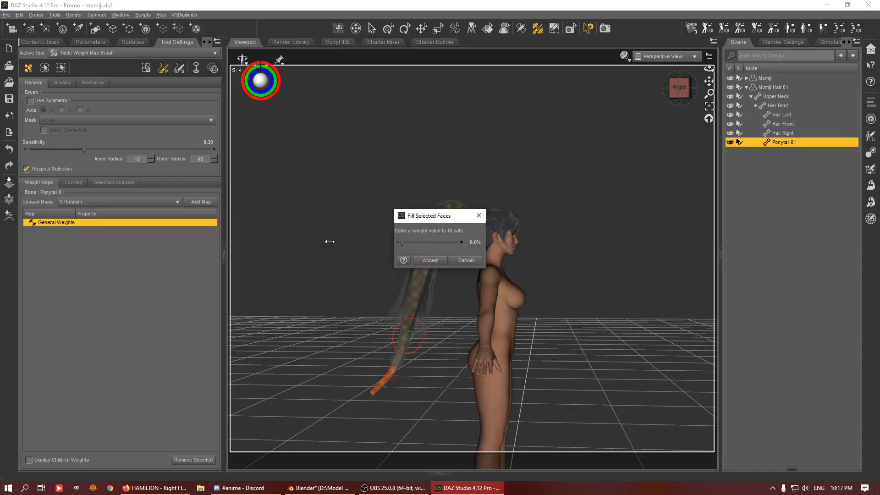
left_click(430, 260)
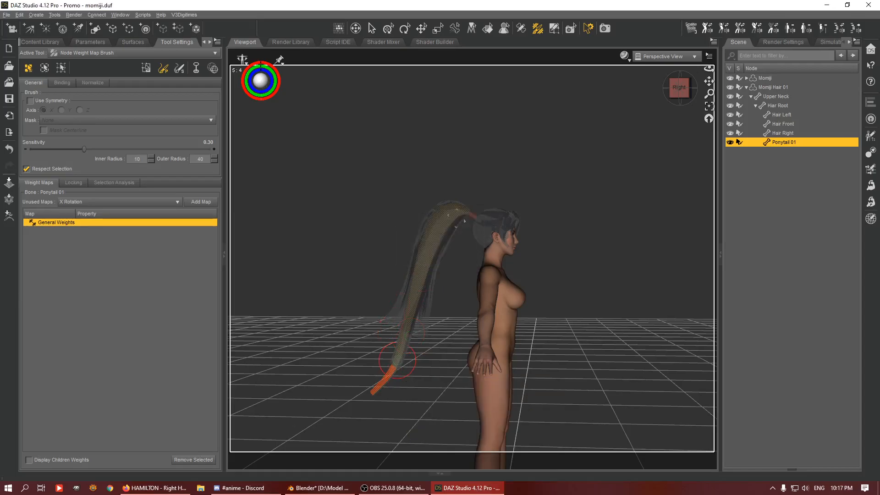
Step: Open the weight editing commands for the selected ponytail faces
right_click(420, 308)
mouse_move(446, 419)
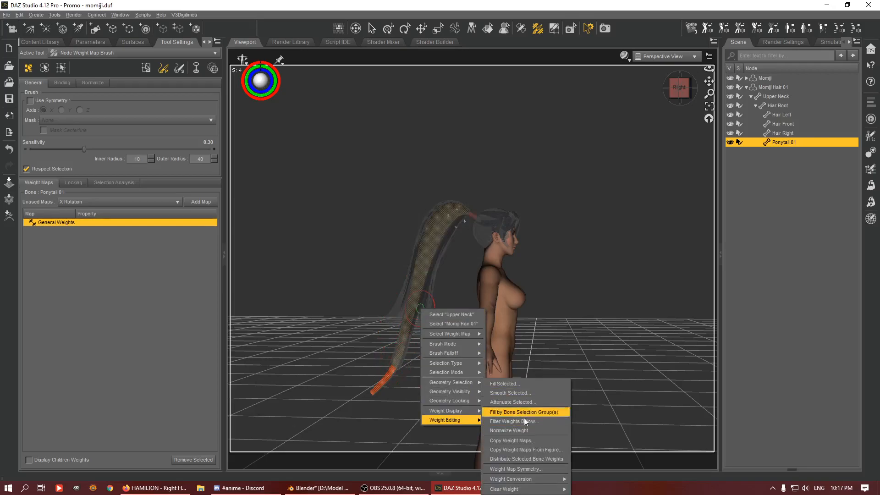
Step: Select all faces of the hair mesh and fill them with a weight of 0.0% for the Ponytail 01 bone
mouse_move(535, 479)
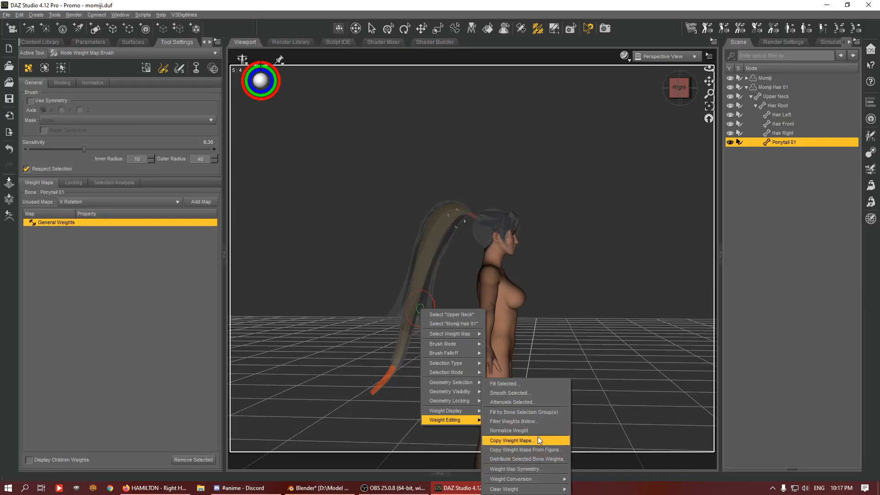
mouse_move(451, 382)
left_click(513, 391)
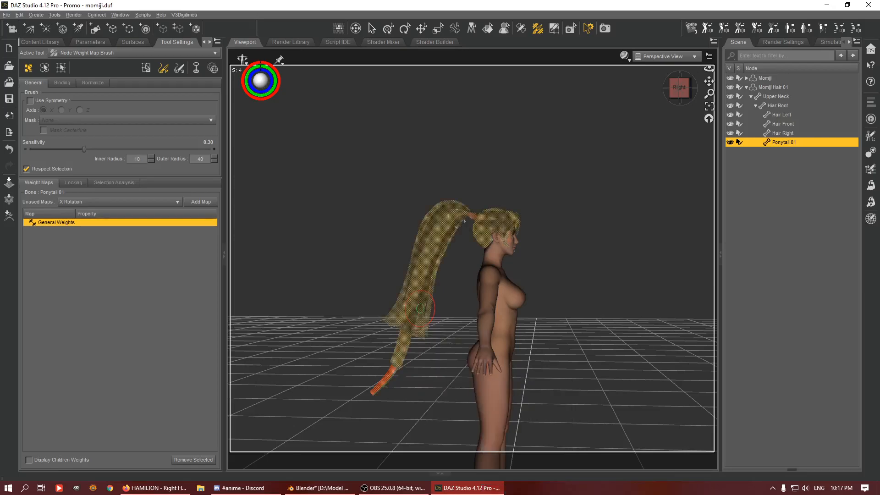
right_click(357, 261)
mouse_move(401, 349)
left_click(441, 354)
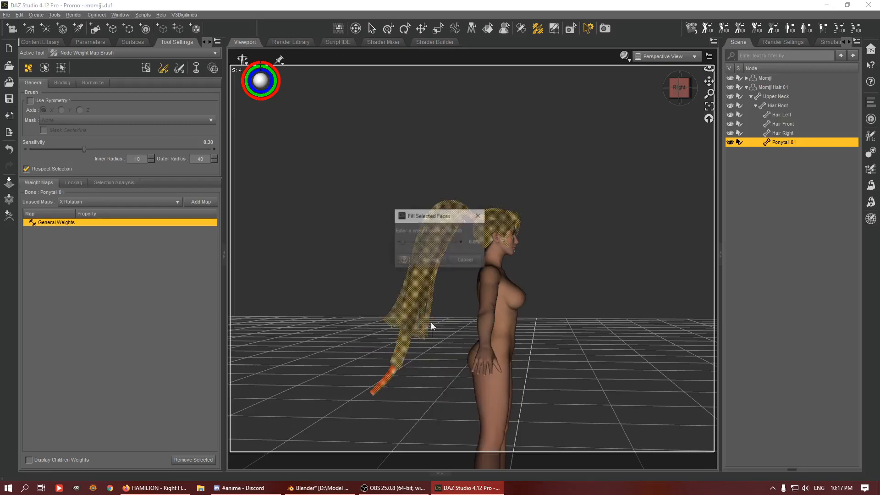
key("Return")
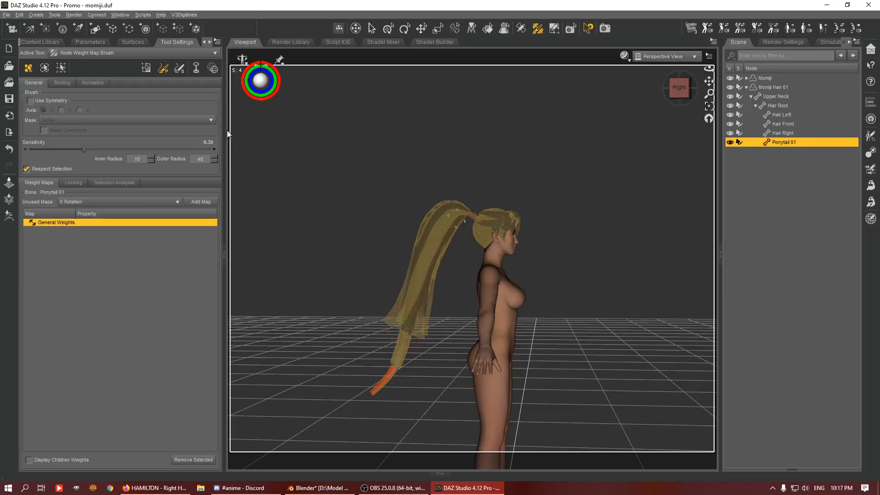
Step: Switch to geometry selection mode, select the ponytail's tail strand and fill the selected faces with a 0.0% weight
left_click(161, 69)
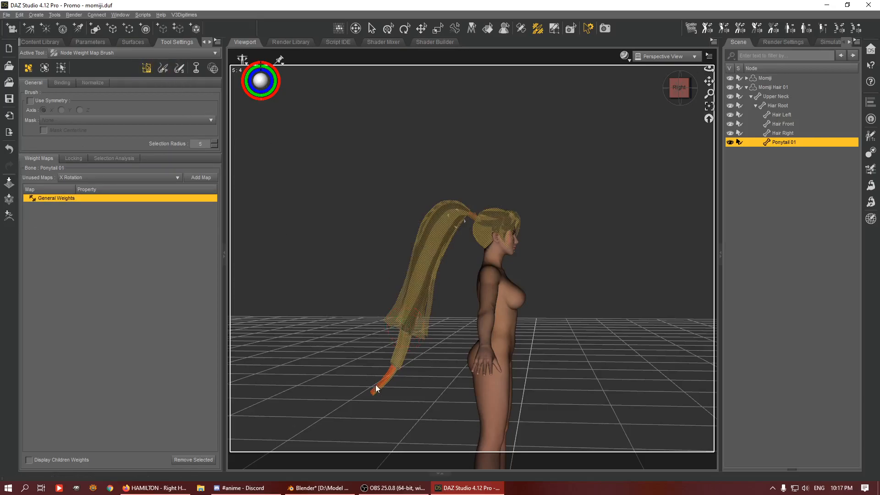
mouse_move(675, 90)
left_mouse_down()
mouse_move(699, 69)
mouse_move(668, 103)
left_mouse_up()
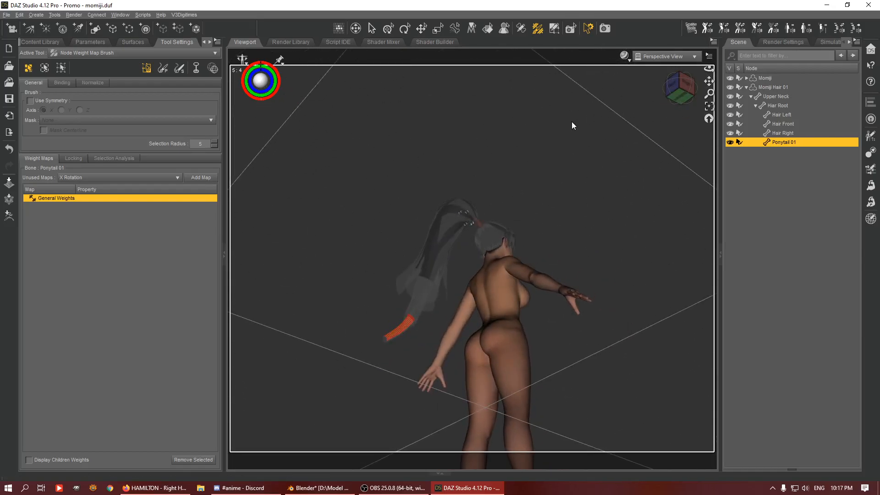
right_click(480, 204)
mouse_move(529, 288)
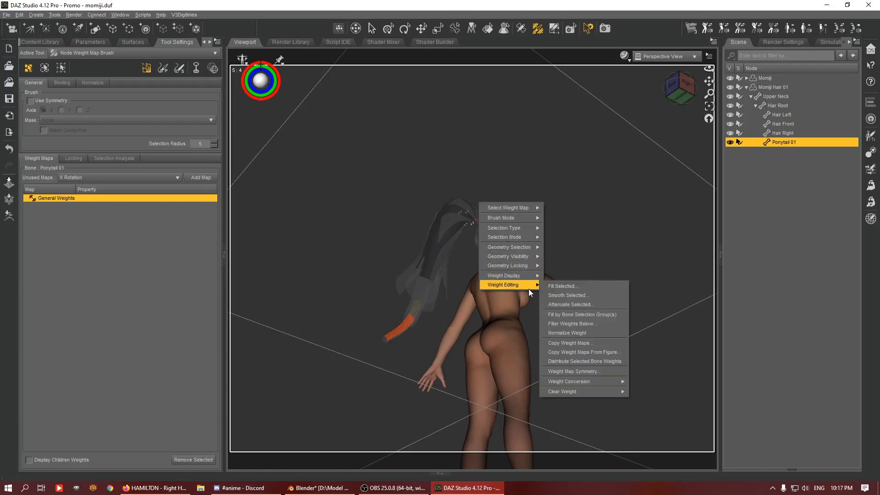
left_click(574, 287)
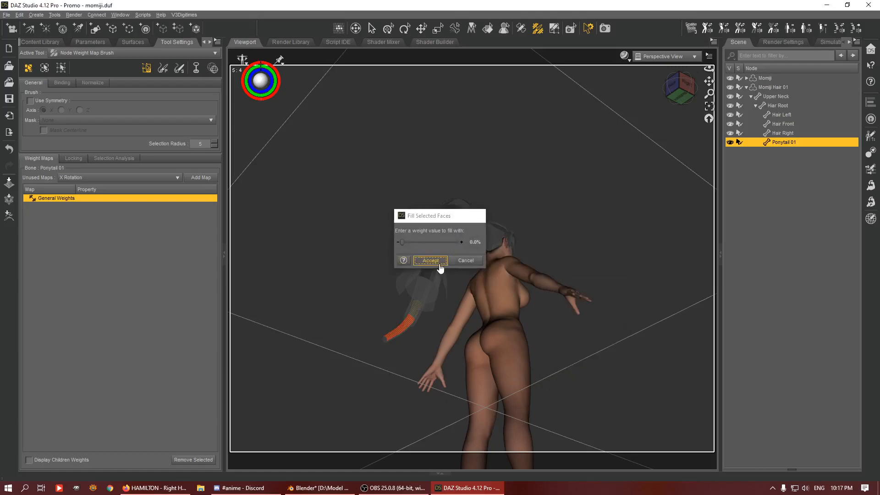
left_click(429, 266)
Step: Try rotating the Ponytail 01 bone with the Universal tool in the right side view
left_click(685, 84)
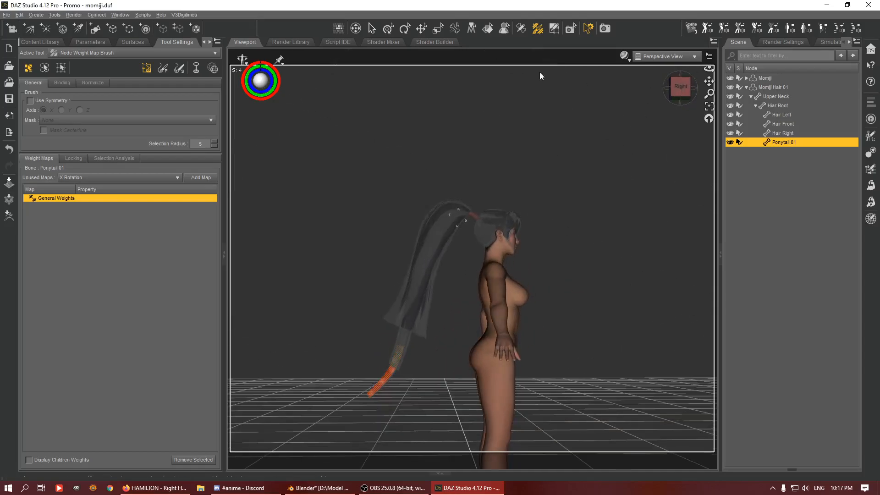
left_click(389, 28)
mouse_move(489, 205)
left_mouse_down()
mouse_move(482, 203)
mouse_move(481, 215)
left_mouse_up()
Step: Examine the general weight maps of the Hair Root and Ponytail 01 bones with the Node Weight Map Brush
left_click(783, 108)
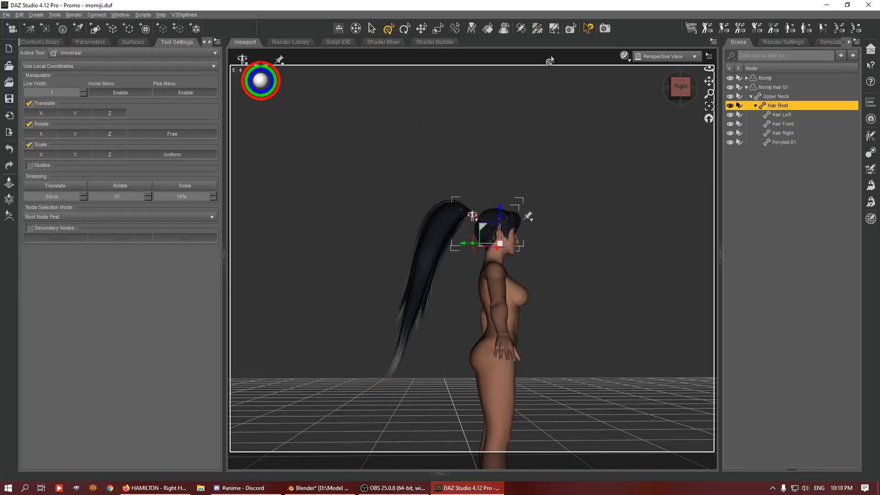
left_click(537, 28)
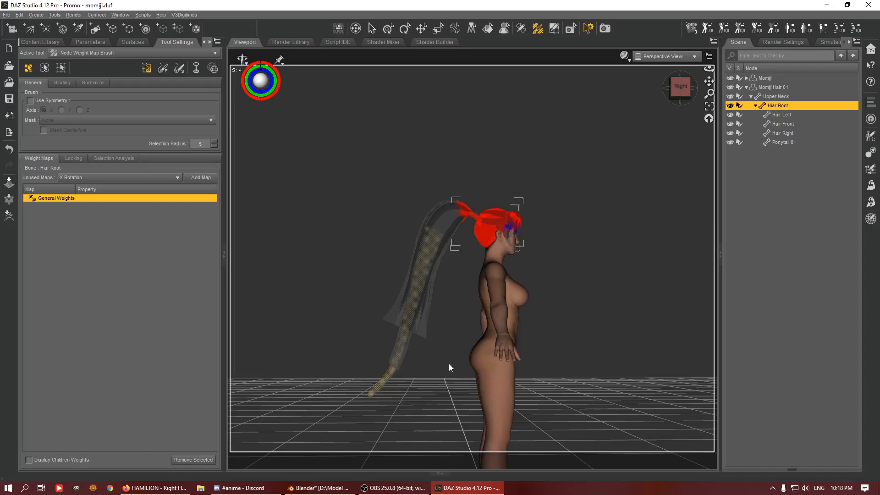
right_click(422, 272)
mouse_move(468, 376)
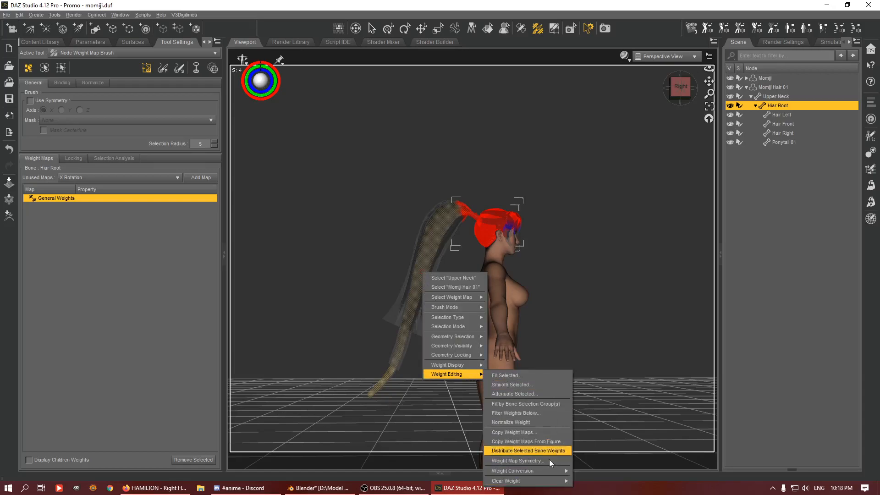
left_click(377, 386)
left_click(783, 142)
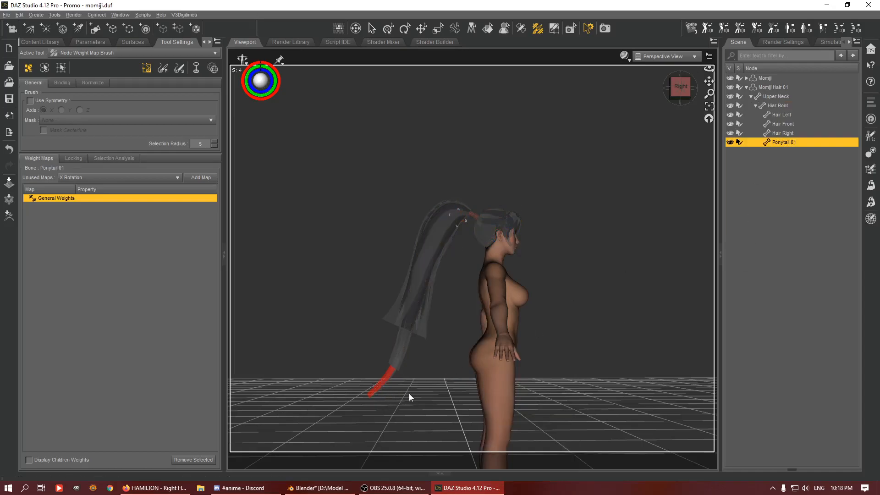
Step: Clear the general weight of the hair figure with the Ponytail 01 bone selected
right_click(375, 274)
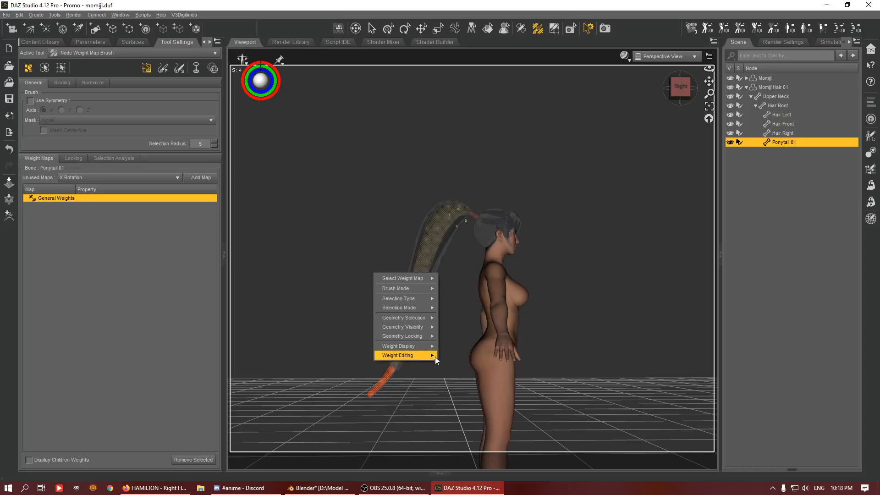
mouse_move(417, 356)
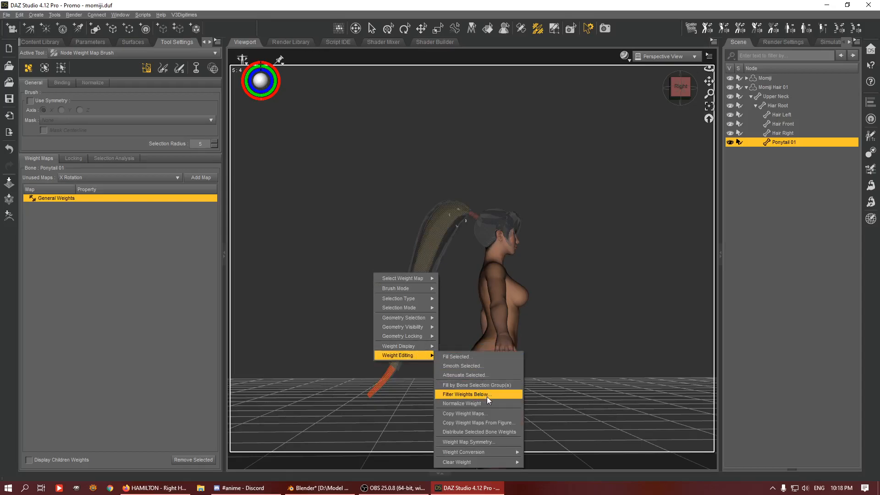
mouse_move(490, 462)
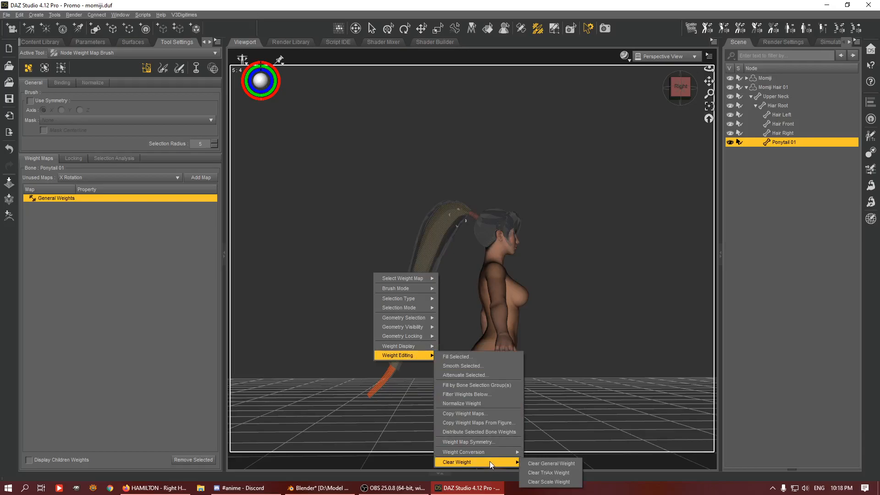
left_click(537, 462)
left_click(437, 251)
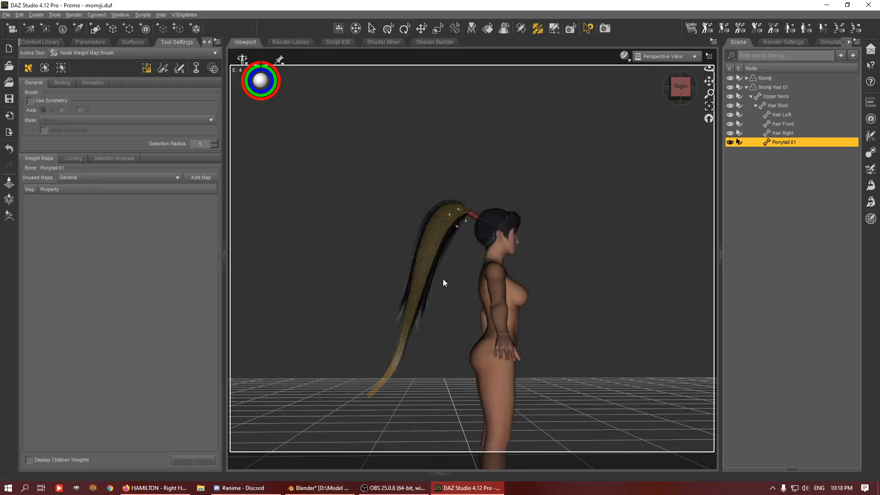
Step: Check the Hair Root, Upper Neck and Hair Left bones for weight maps, undoing recent changes to compare the Upper Neck's General Weights
left_click(777, 124)
left_click(778, 105)
left_click(780, 97)
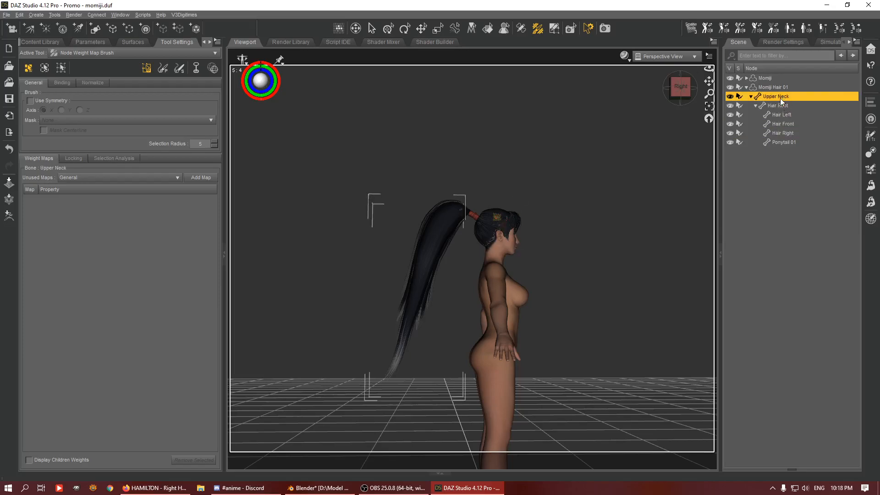
key("ctrl+z")
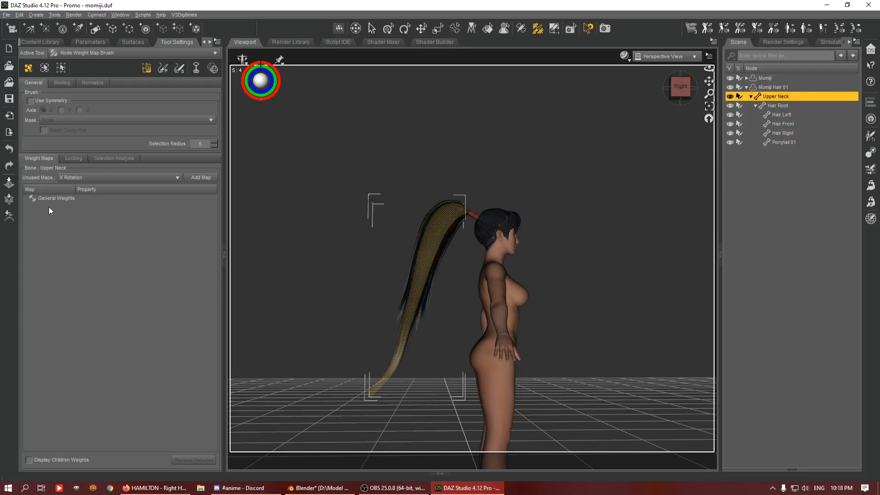
left_click(56, 198)
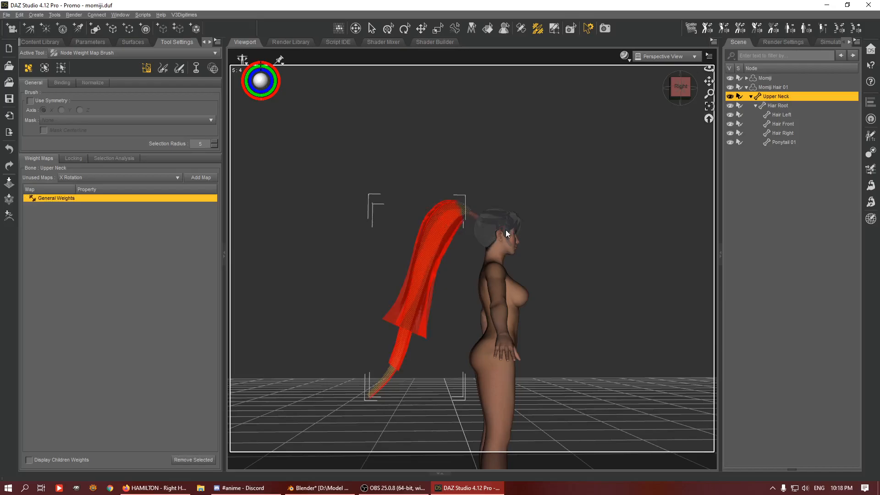
key("ctrl+z")
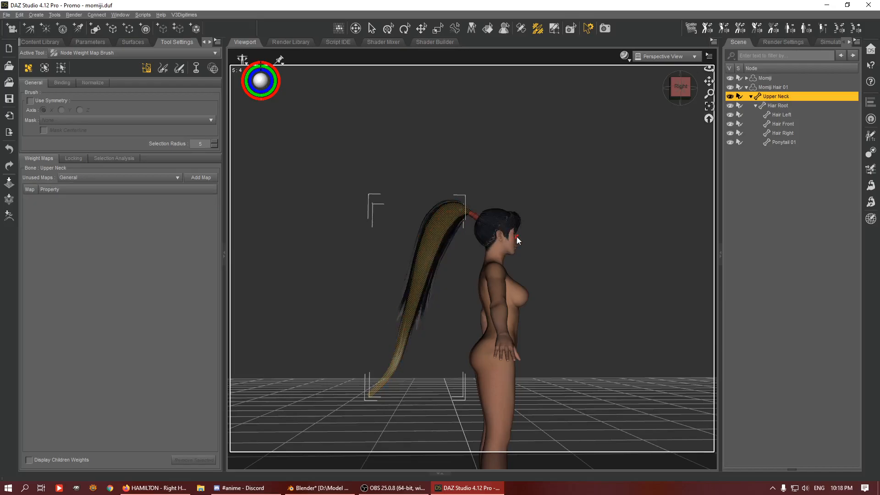
left_click(518, 223)
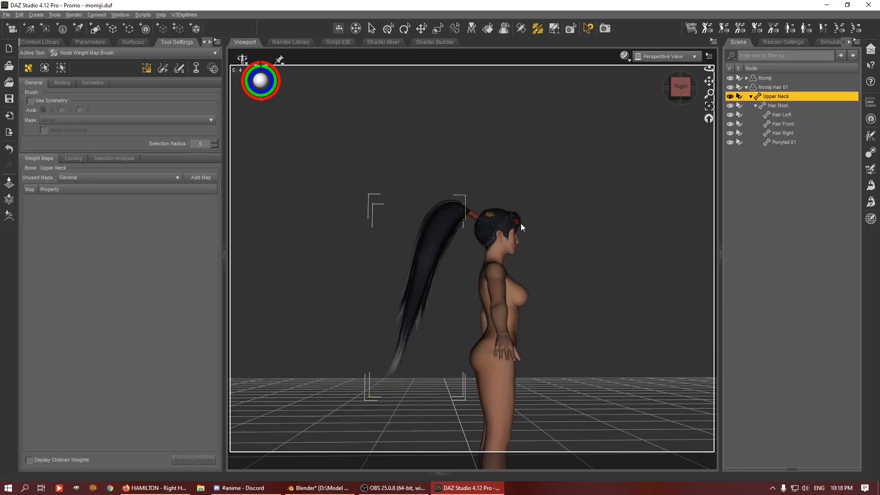
left_click(776, 106)
left_click(782, 117)
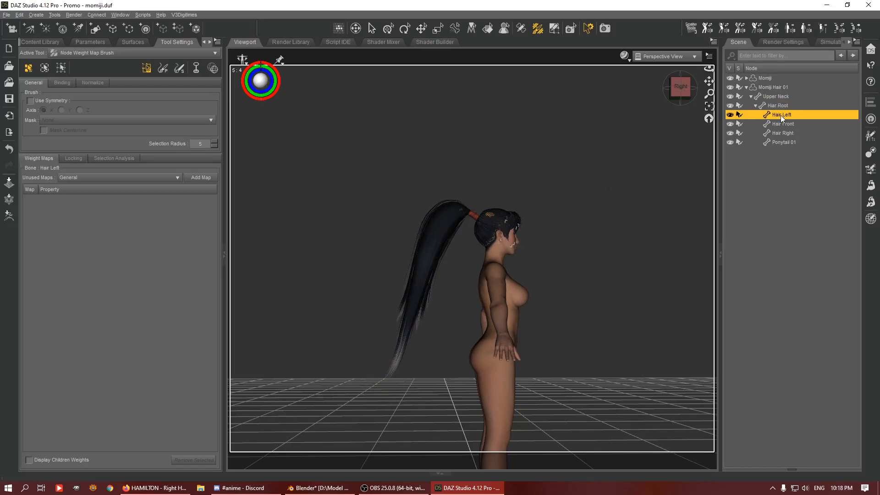
Step: Undo the clearing of the general weights and display the General Weights map for Hair Left, Hair Root and Ponytail 01
key("ctrl+z")
key("ctrl+z")
key("ctrl+z")
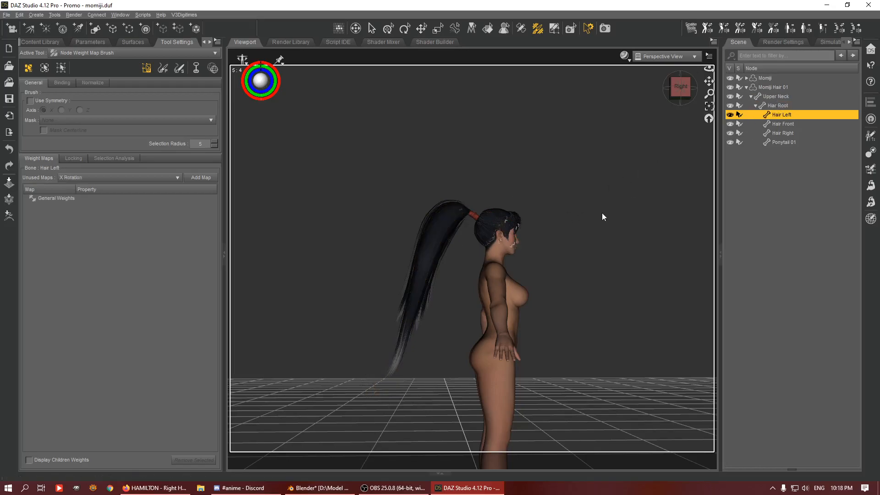
left_click(54, 200)
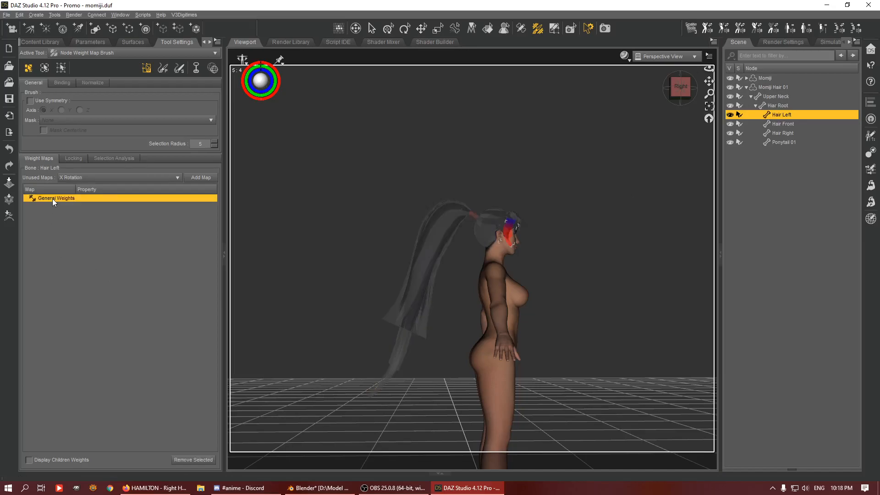
left_click(780, 107)
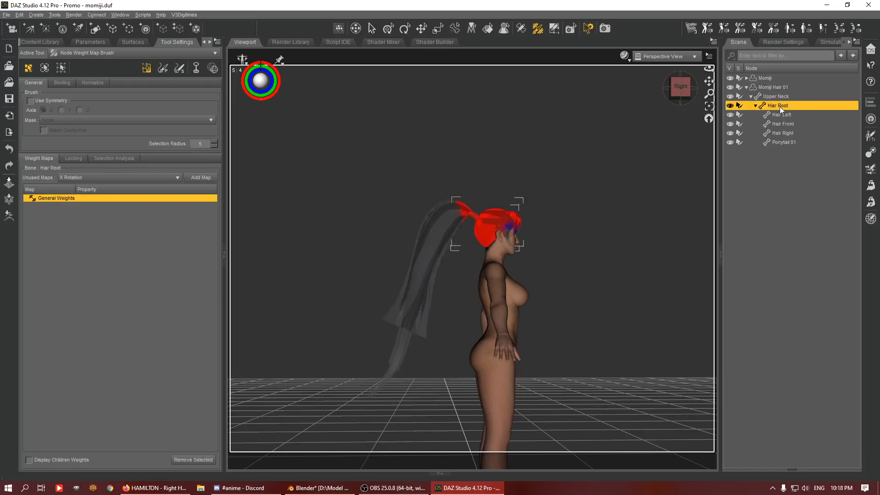
left_click(785, 143)
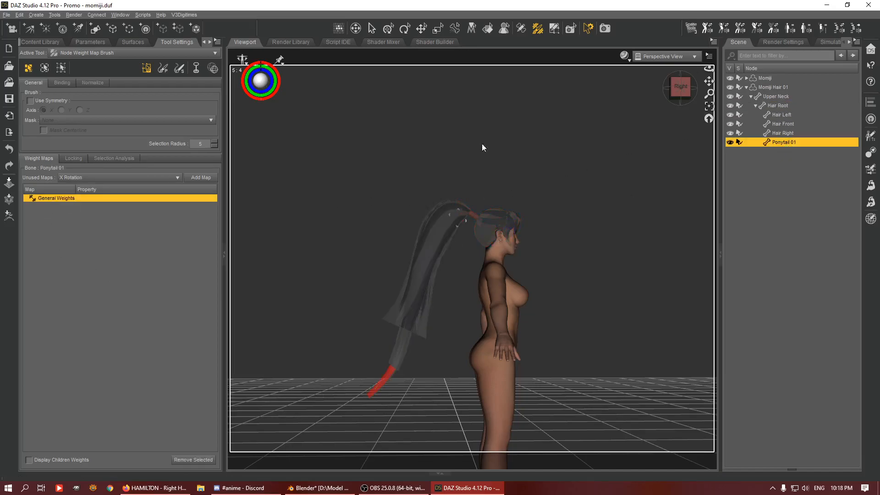
Step: Rotate the Ponytail 01 bone to about 67 degrees on X and display its weight map on the bent hair
left_click(388, 29)
left_click_drag(479, 209, 486, 229)
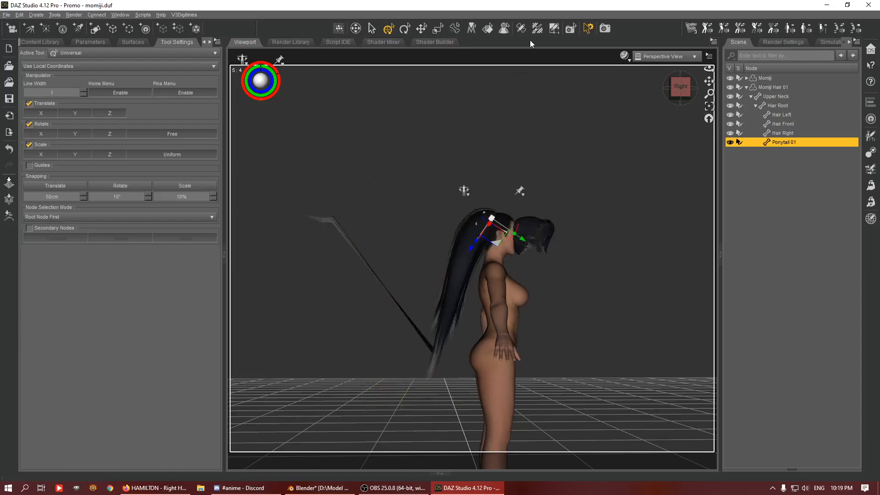
left_click(538, 28)
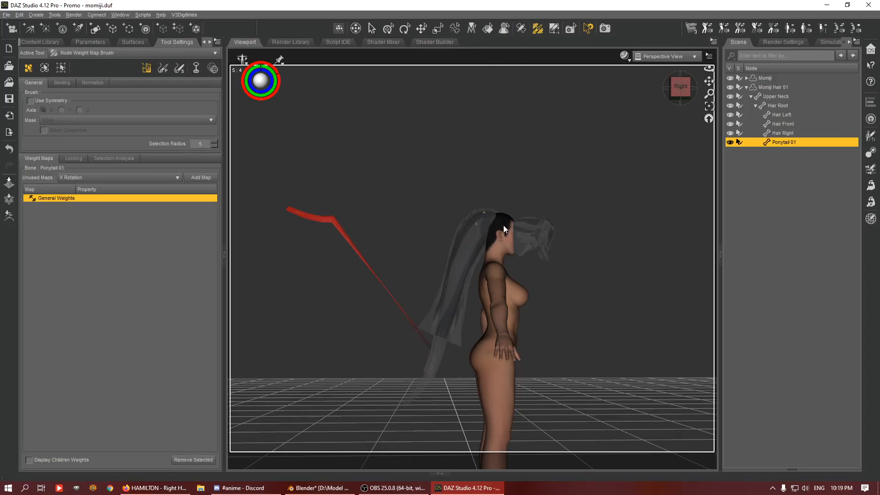
Step: Inspect the Ponytail 01 bone's joint settings and transform parameters, and return to its weight map settings
left_click(521, 28)
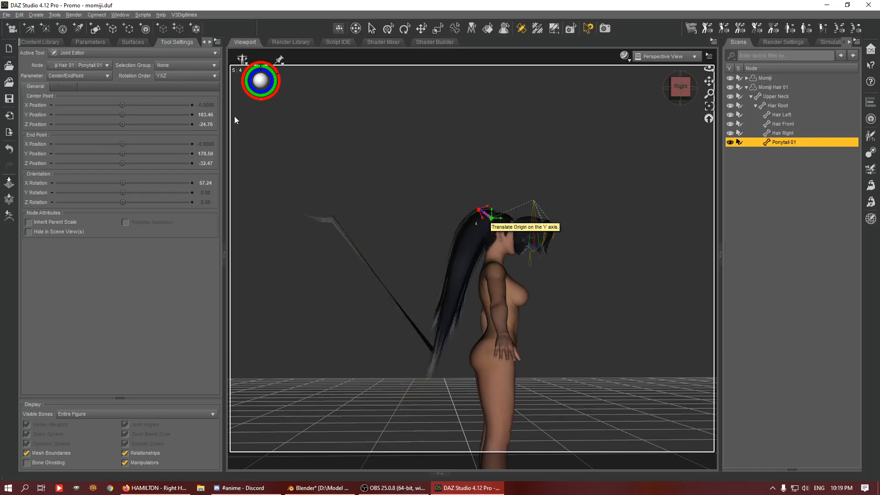
left_click(90, 42)
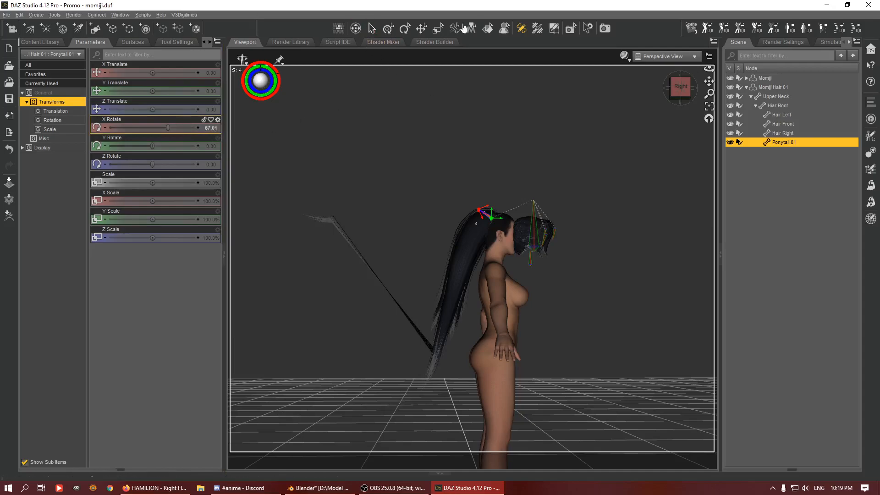
left_click(538, 28)
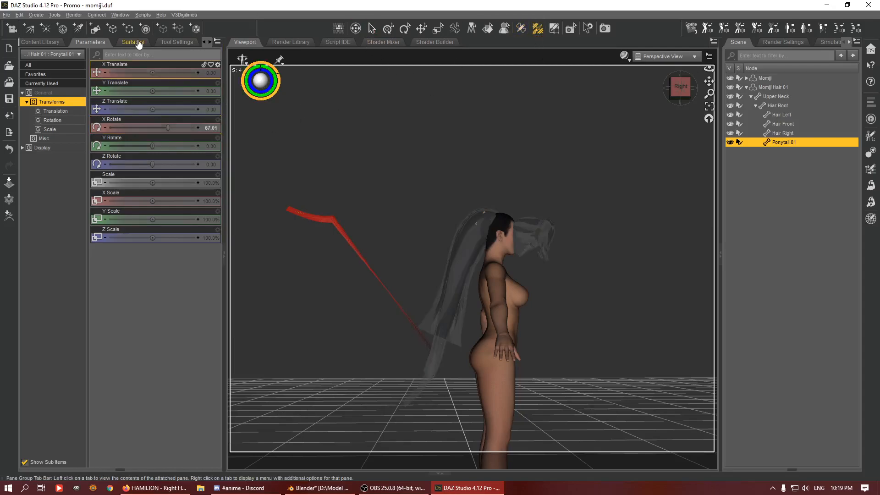
left_click(170, 42)
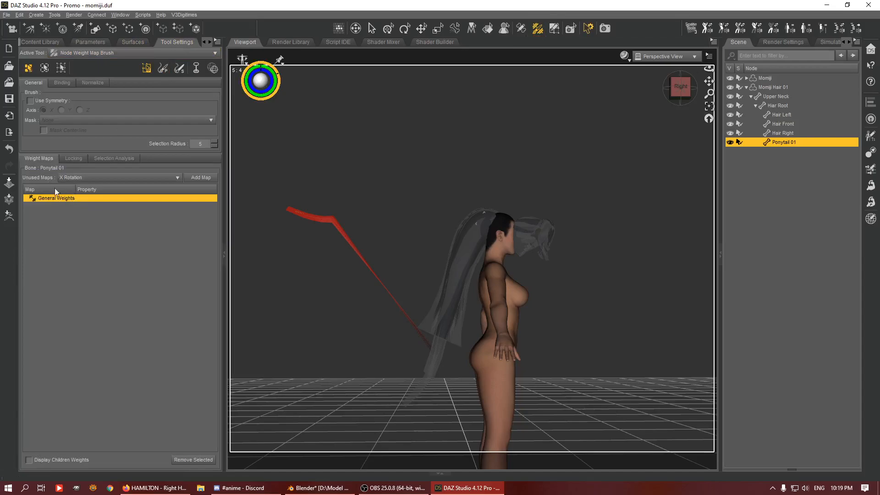
Step: Paint Ponytail 01's General Weights onto the lower ponytail strands with the weight map paint brush
left_click(163, 71)
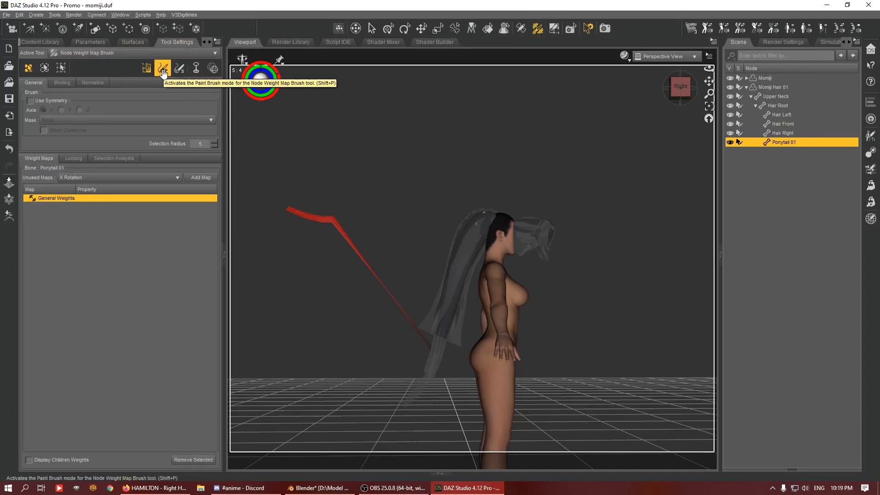
left_click(163, 69)
scroll(339, 232, "down", 3)
right_click(329, 220)
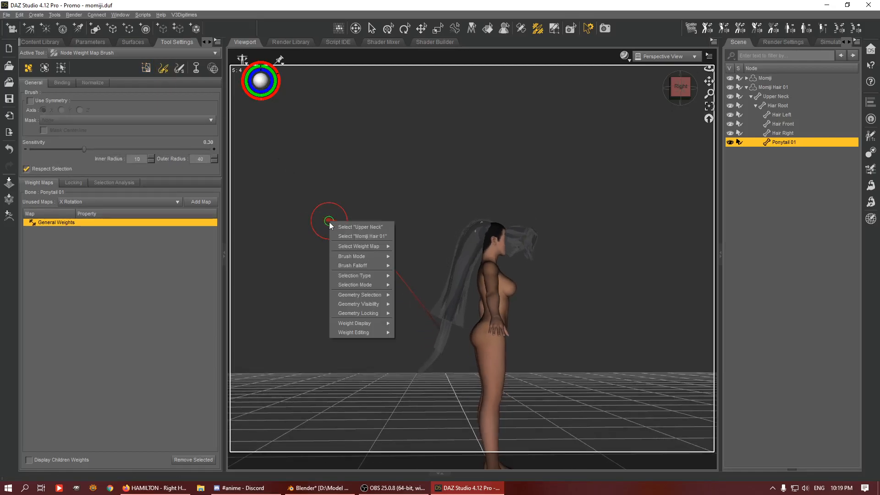
left_click(356, 149)
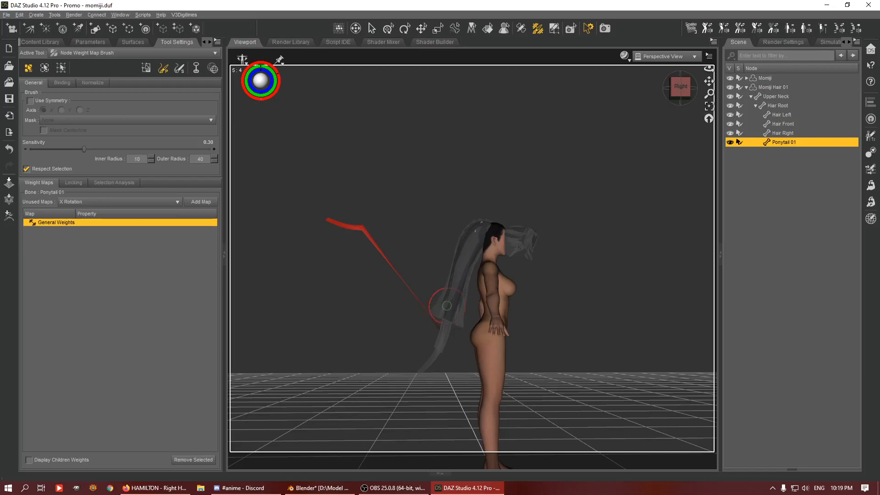
mouse_move(431, 357)
left_mouse_down()
mouse_move(425, 366)
mouse_move(442, 312)
mouse_move(435, 321)
mouse_move(453, 302)
mouse_move(439, 298)
mouse_move(422, 348)
mouse_move(426, 289)
left_mouse_up()
Step: Raise the brush sensitivity to 1.00 and paint the General Weights along the ponytail from its tip up to the base
left_click_drag(117, 151, 311, 138)
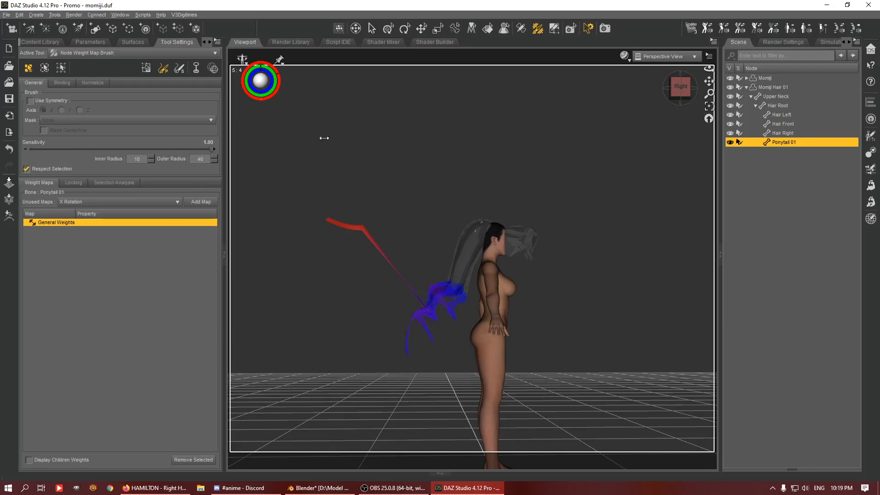
left_click_drag(399, 332, 406, 321)
left_click_drag(422, 328, 355, 249)
left_click_drag(383, 290, 393, 307)
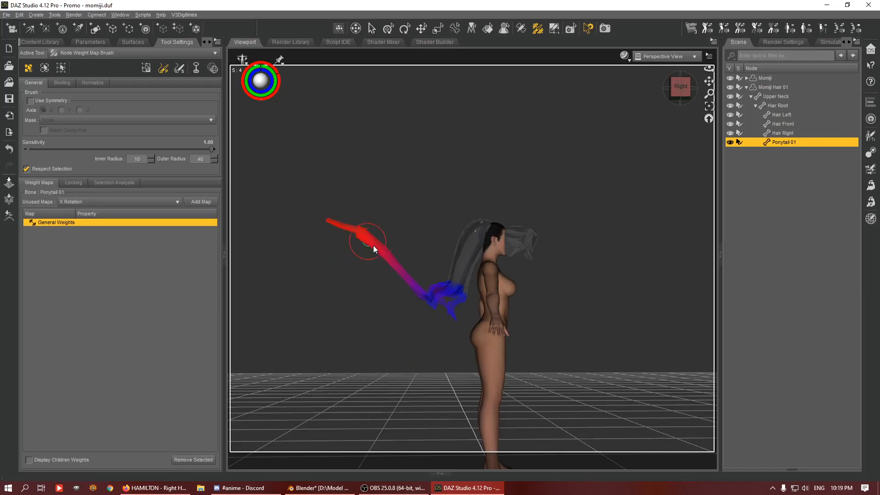
mouse_move(364, 238)
left_mouse_down()
mouse_move(427, 295)
mouse_move(441, 286)
mouse_move(444, 315)
left_mouse_up()
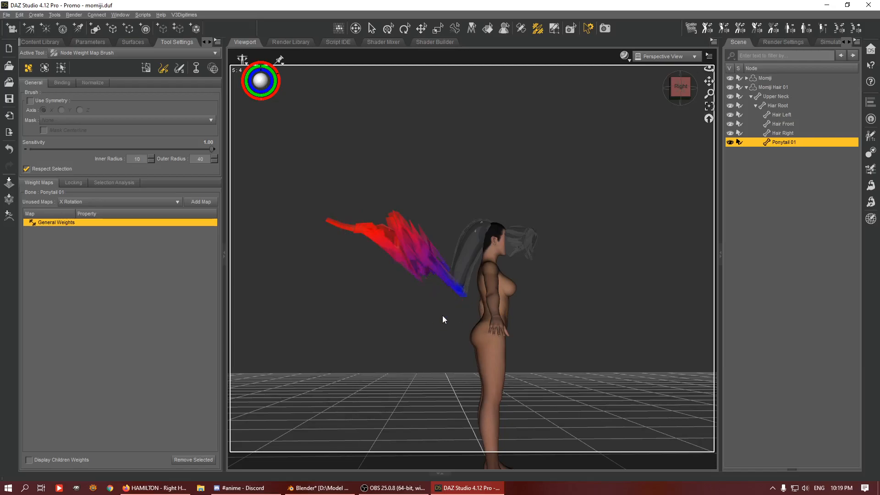
mouse_move(430, 269)
left_mouse_down()
mouse_move(410, 274)
mouse_move(397, 246)
mouse_move(456, 284)
mouse_move(448, 259)
mouse_move(460, 294)
left_mouse_up()
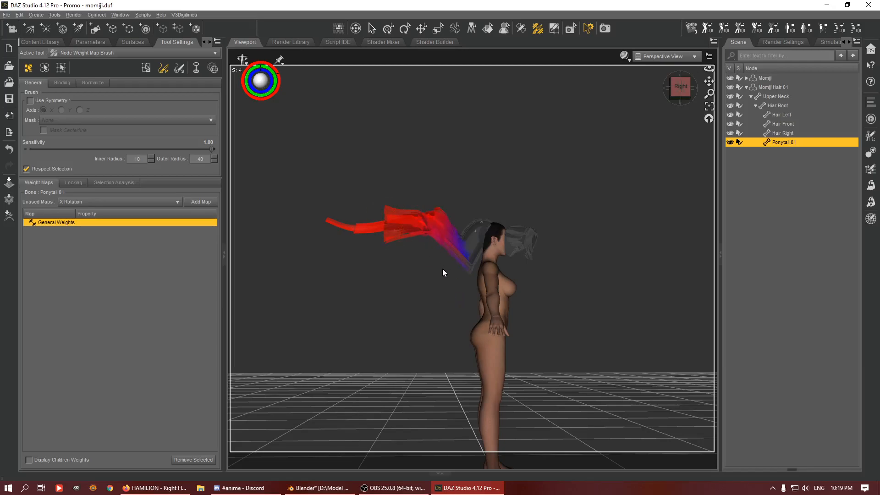
left_click_drag(463, 249, 468, 248)
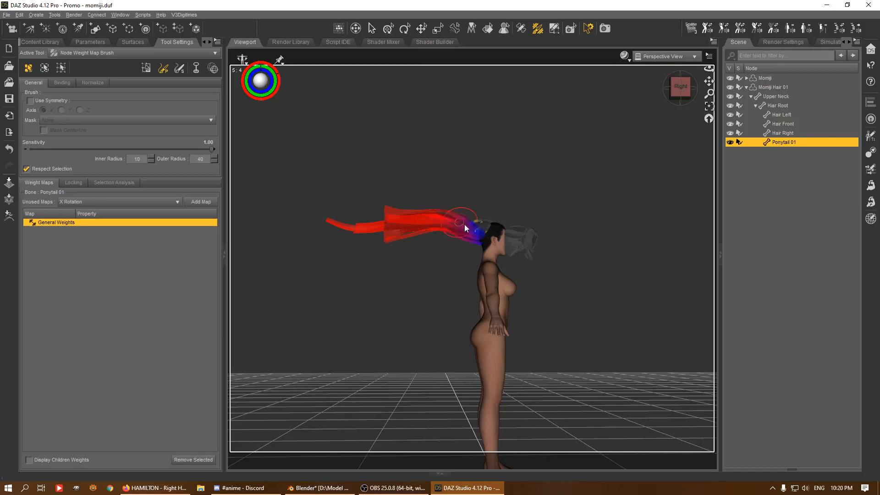
left_click(180, 69)
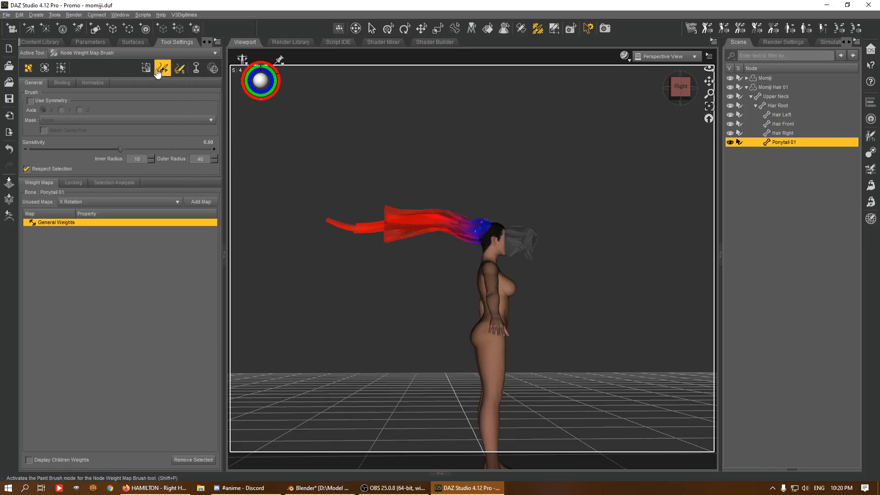
left_click(163, 69)
Step: Reset the hair's Upper Neck bone to 0 on X, Y and Z Translate
mouse_move(674, 96)
left_mouse_down()
mouse_move(674, 138)
mouse_move(674, 95)
left_mouse_up()
scroll(634, 150, "up", 6)
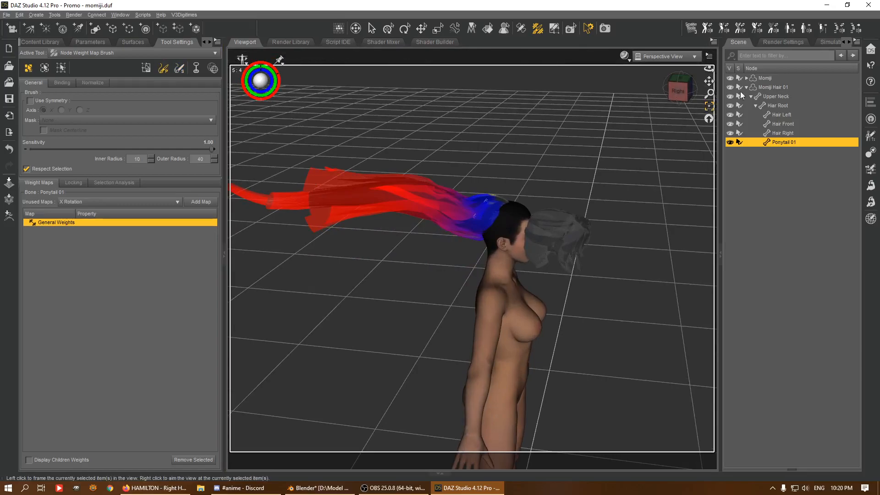
left_click(388, 28)
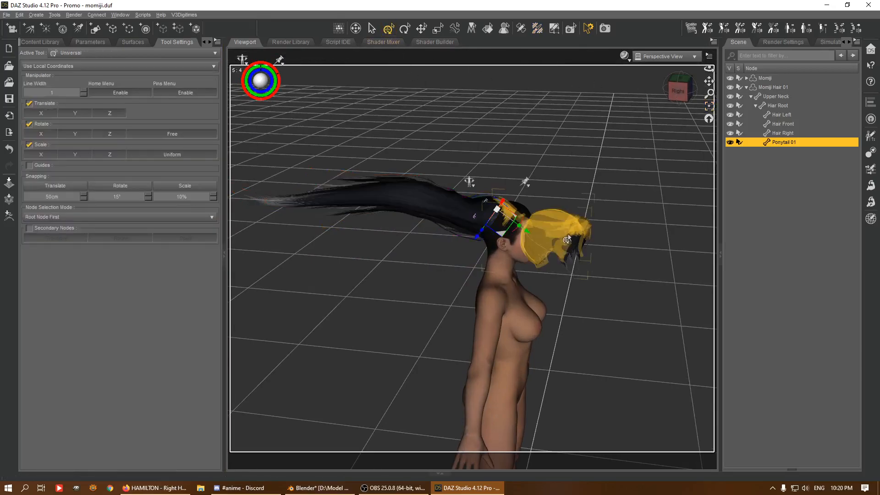
left_click(774, 88)
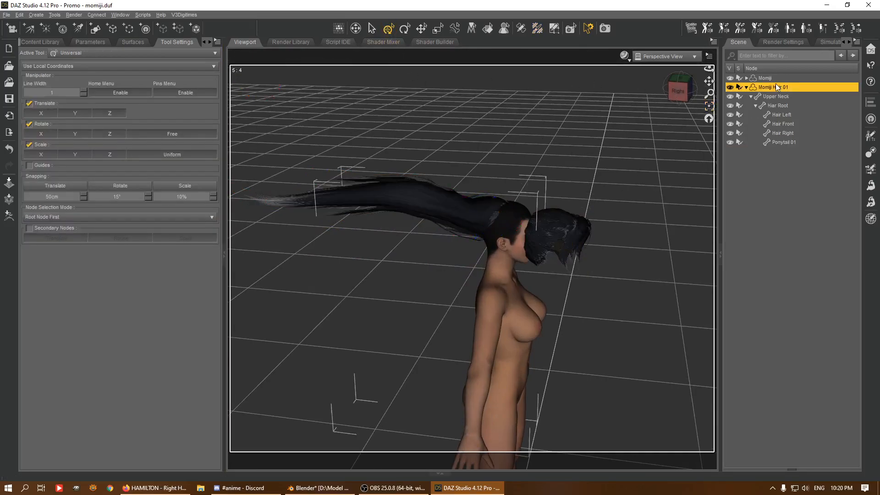
left_click(88, 42)
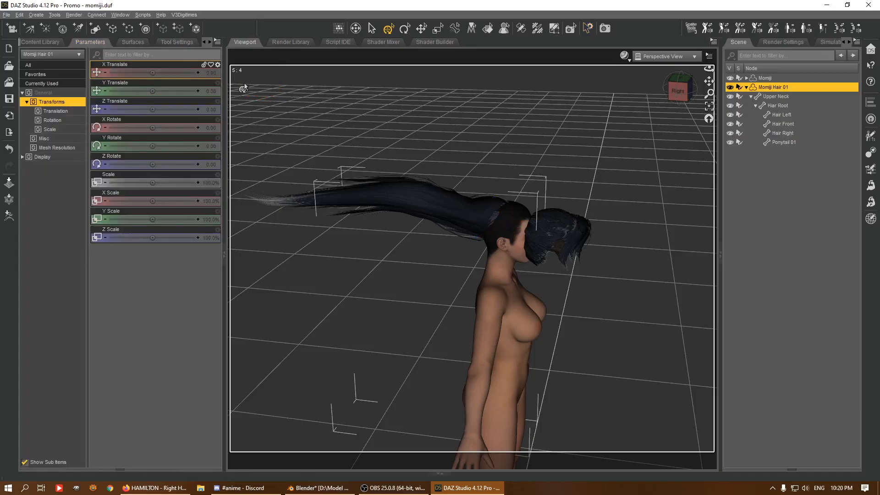
left_click(778, 96)
left_click(782, 115)
left_click(778, 96)
left_click(211, 73)
type("0")
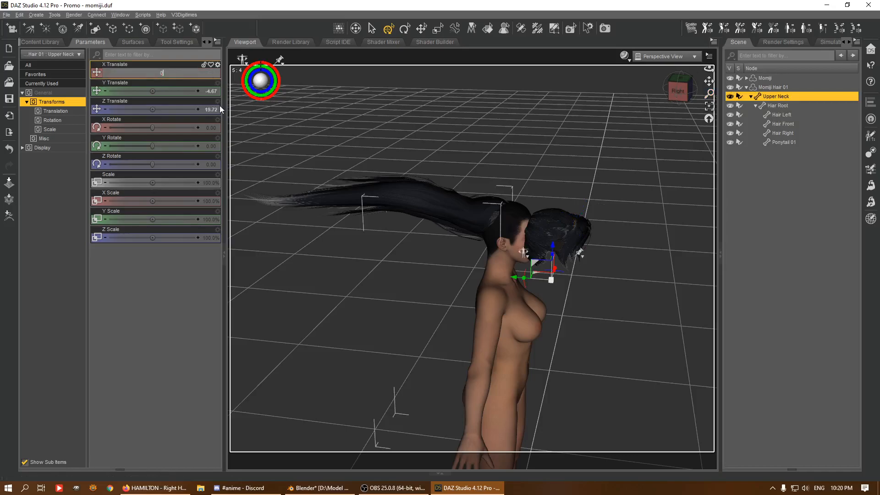
key("Return")
left_click(213, 91)
type("0")
key("Return")
left_click(213, 109)
type("0")
key("Return")
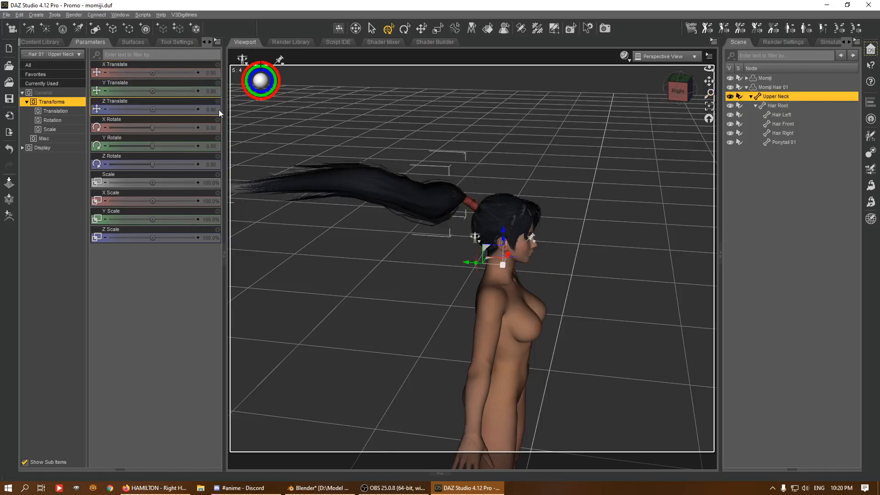
Step: Display Ponytail 01's weight map for painting again and undo a trial brush stroke near the ponytail's base
left_click(782, 142)
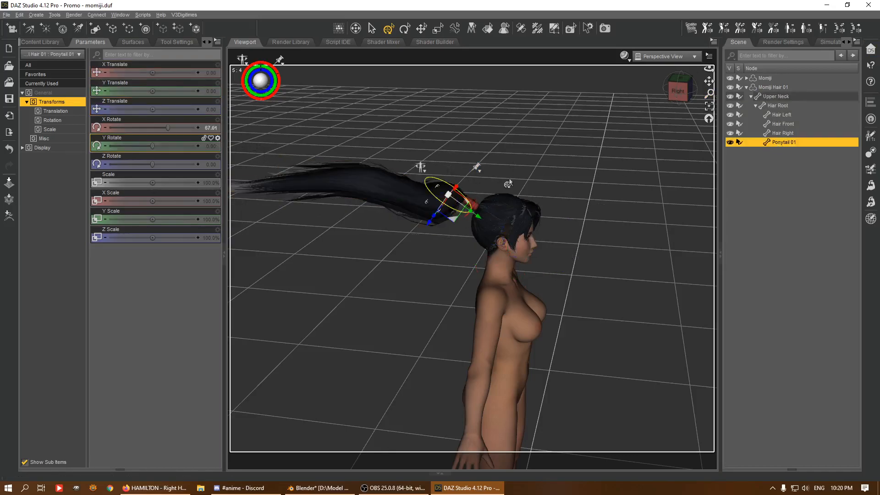
left_click(538, 28)
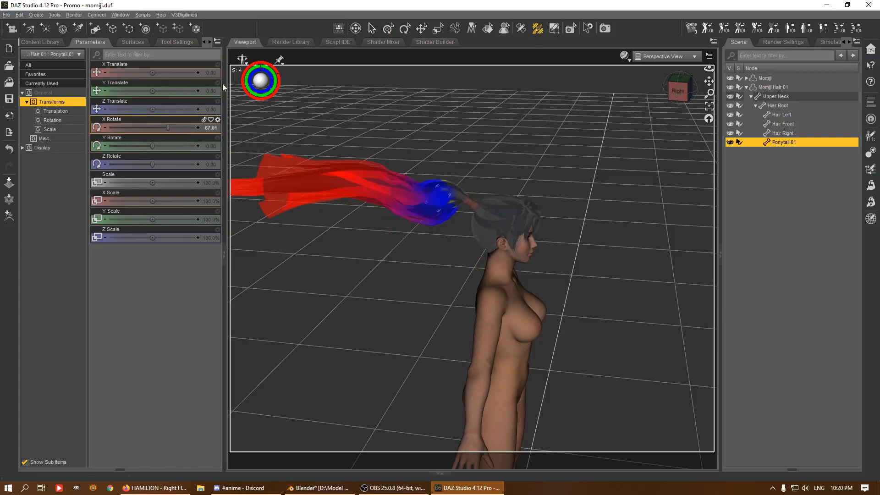
left_click(179, 42)
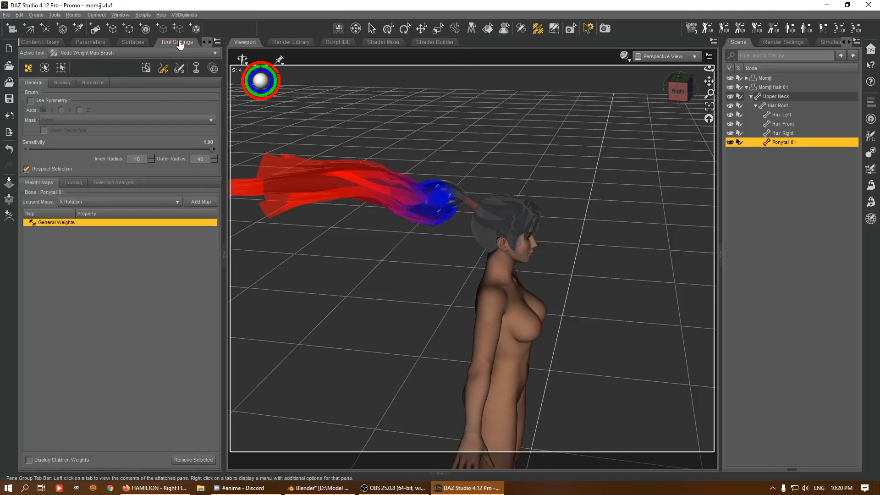
left_click(165, 71)
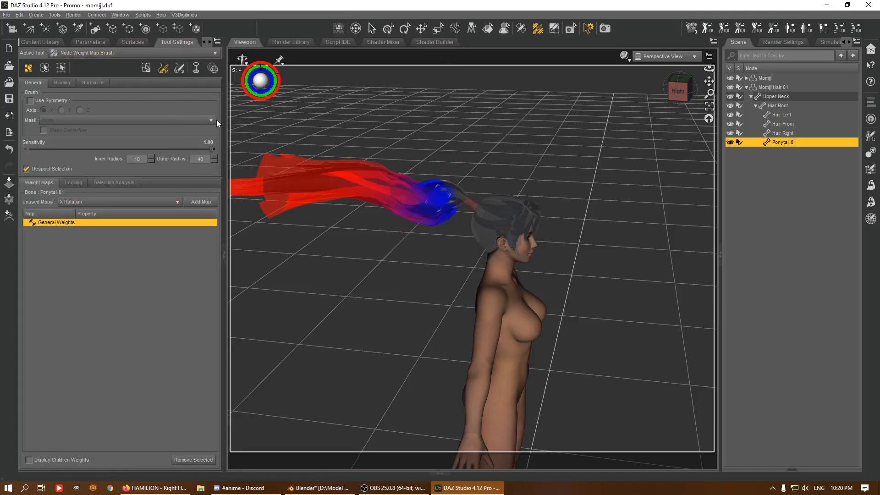
mouse_move(435, 202)
left_mouse_down()
mouse_move(445, 216)
mouse_move(431, 186)
mouse_move(425, 228)
left_mouse_up()
key("ctrl+z")
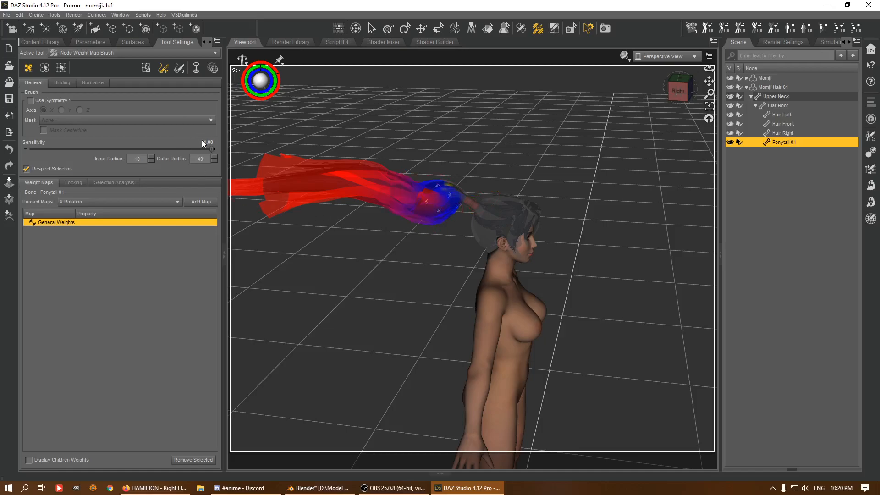
Step: Set the brush sensitivity to 0.50, paint weights along the ponytail's right side near the base, and undo the last stroke
left_click_drag(212, 149, 121, 149)
mouse_move(404, 190)
left_mouse_down()
mouse_move(430, 230)
mouse_move(432, 208)
left_mouse_up()
scroll(433, 240, "down", 2)
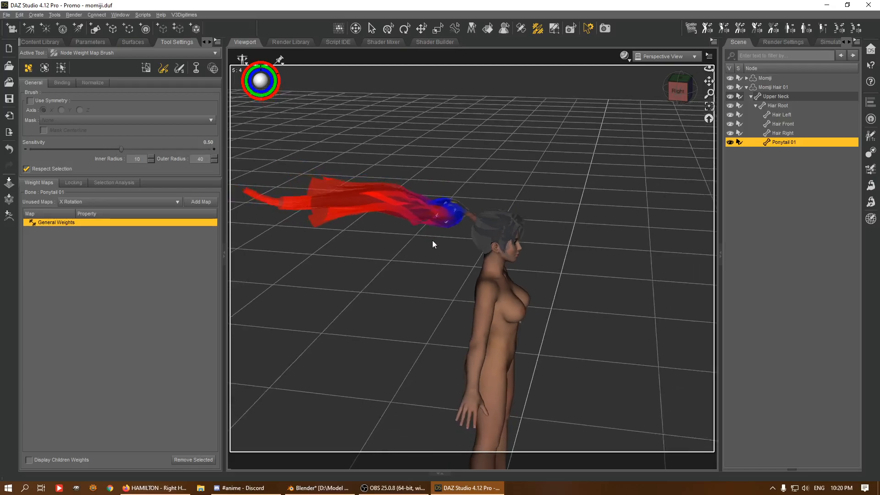
scroll(433, 240, "down", 2)
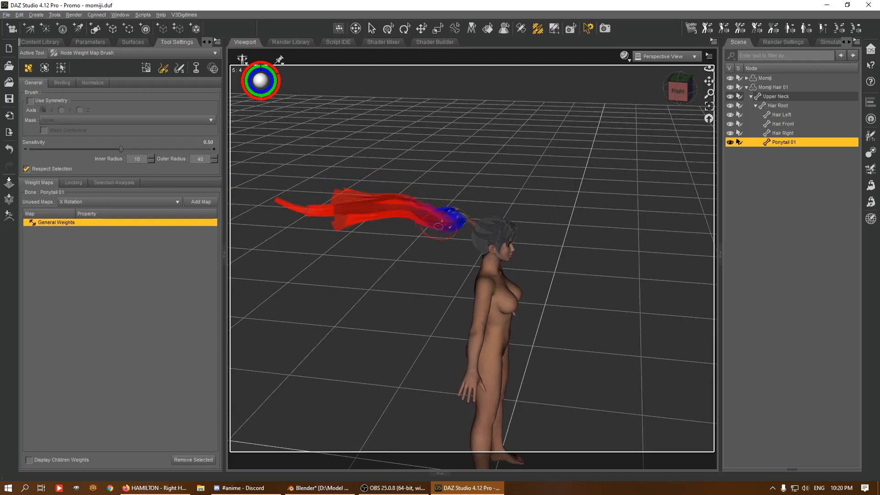
left_click_drag(680, 89, 610, 117)
key("ctrl+z")
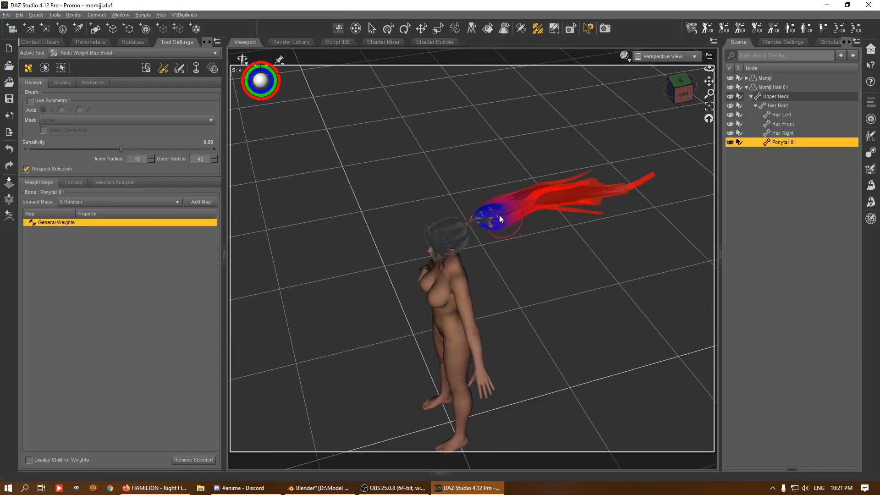
Step: Paint more weight on the left and right sides of the ponytail where the influence fades toward its base
left_click_drag(522, 215, 525, 194)
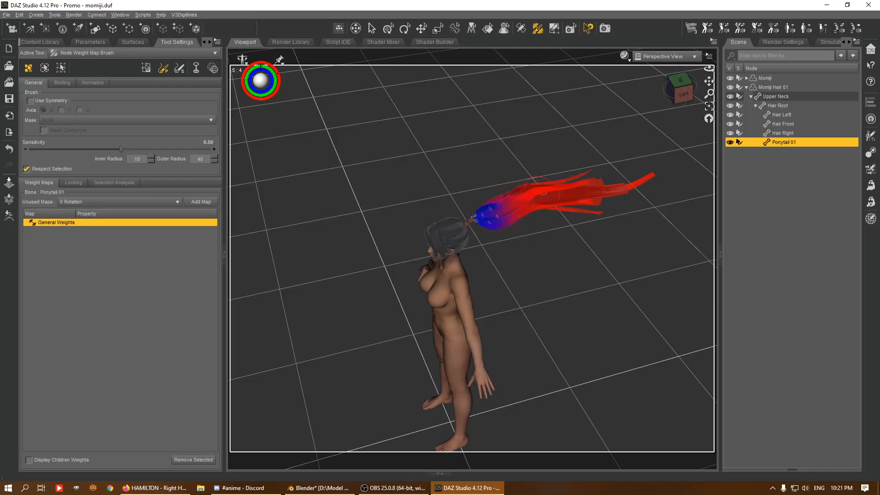
scroll(538, 203, "down", 3)
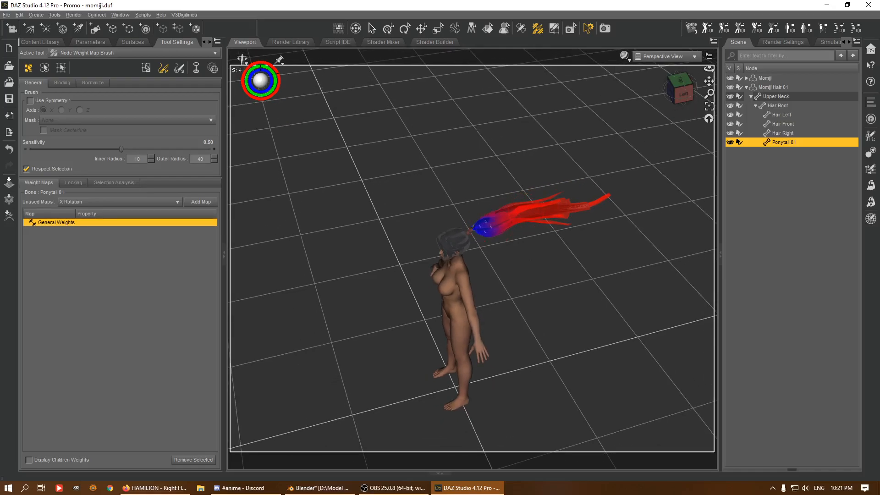
scroll(546, 153, "up", 2)
left_click_drag(688, 90, 484, 194)
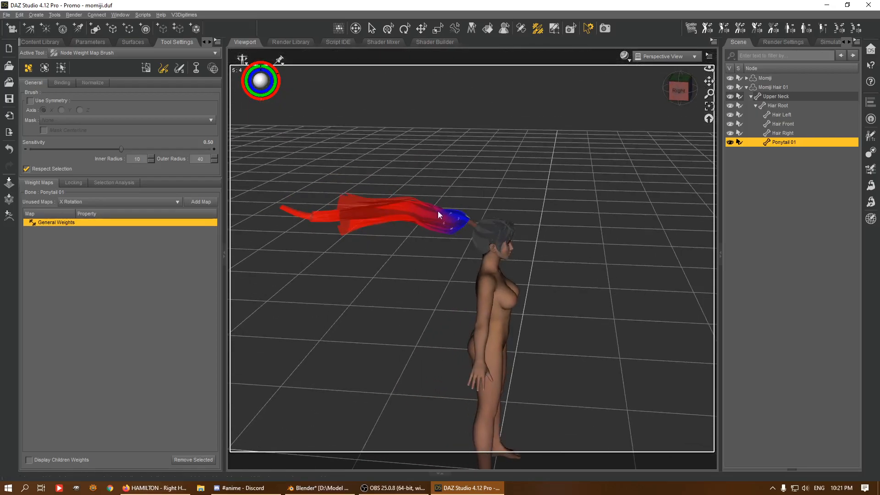
mouse_move(442, 224)
left_mouse_down()
mouse_move(441, 232)
mouse_move(452, 228)
mouse_move(439, 228)
left_mouse_up()
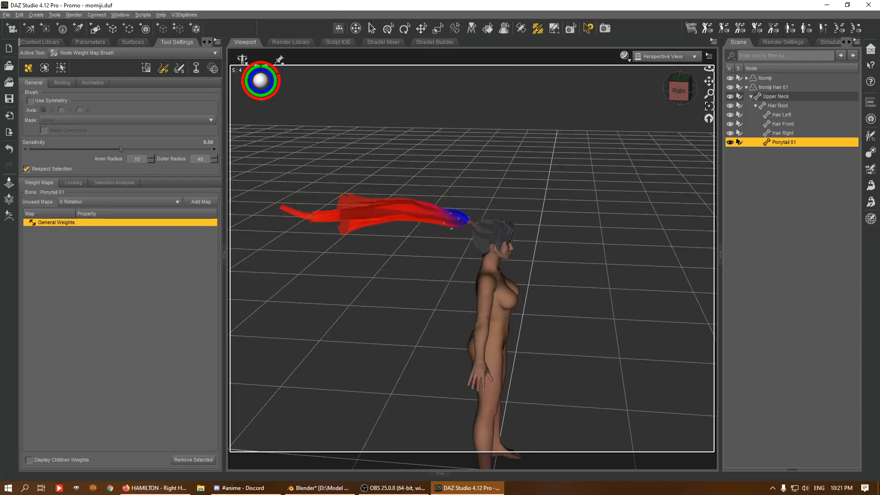
Step: Paint more weight onto the ponytail's upper surface just behind the hair tie
left_click_drag(693, 103, 679, 91)
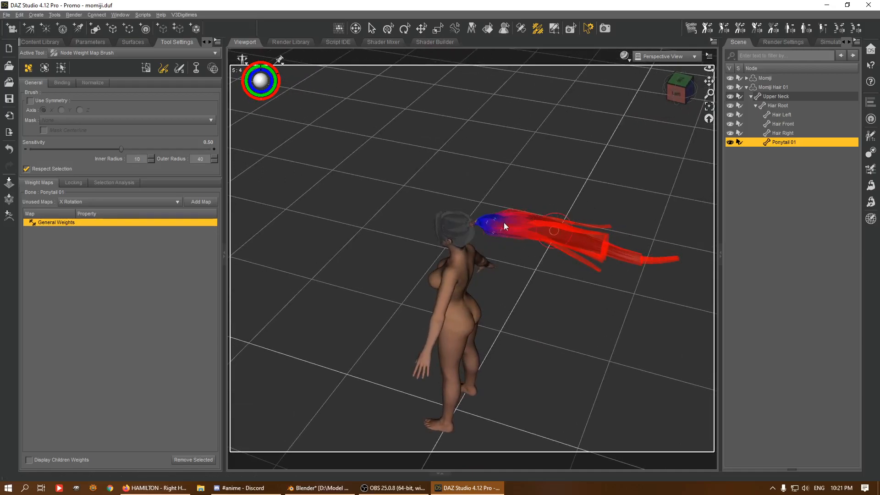
left_click_drag(709, 81, 660, 106)
scroll(428, 291, "up", 5)
mouse_move(463, 247)
left_mouse_down()
mouse_move(456, 236)
mouse_move(463, 265)
mouse_move(458, 259)
left_mouse_up()
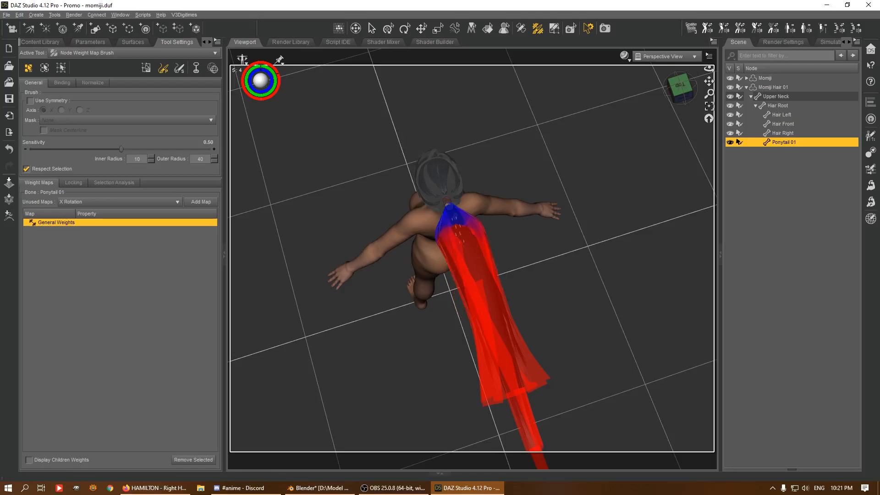
Step: Examine the ponytail's painted weights from the left, right and above, including the fade toward its base
left_click(681, 100)
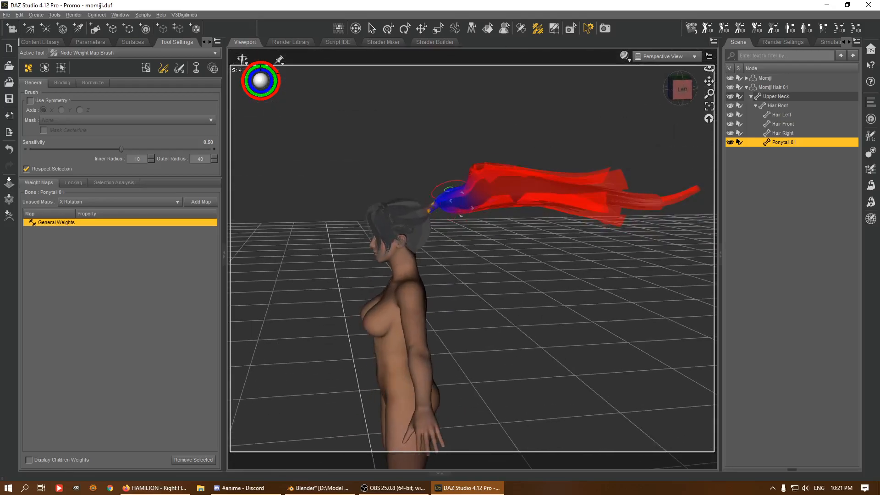
scroll(456, 233, "down", 4)
scroll(447, 197, "up", 1)
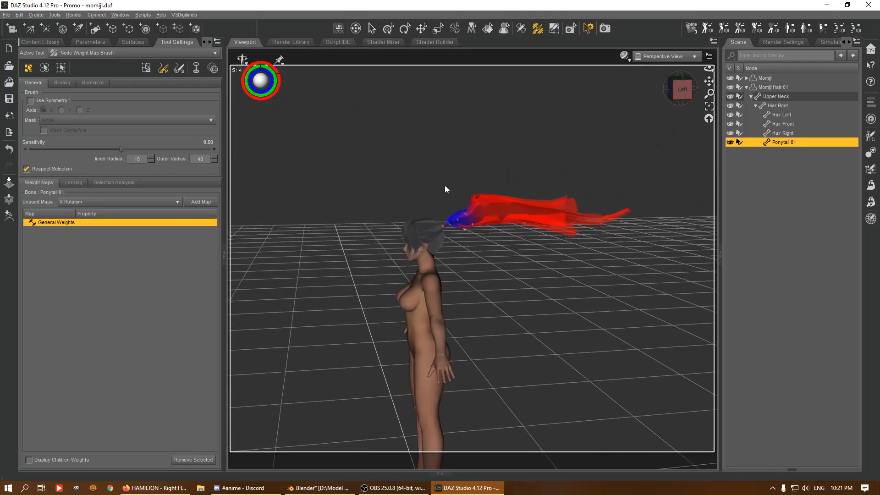
scroll(444, 192, "up", 2)
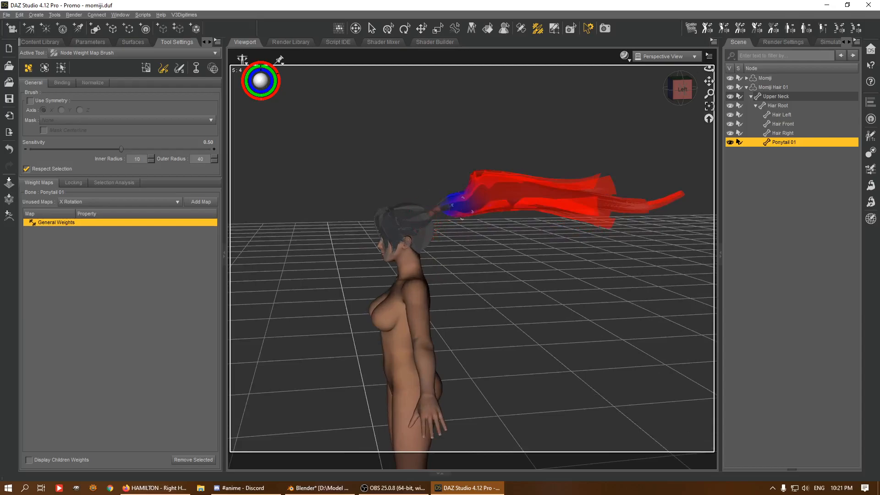
left_click_drag(679, 89, 587, 91)
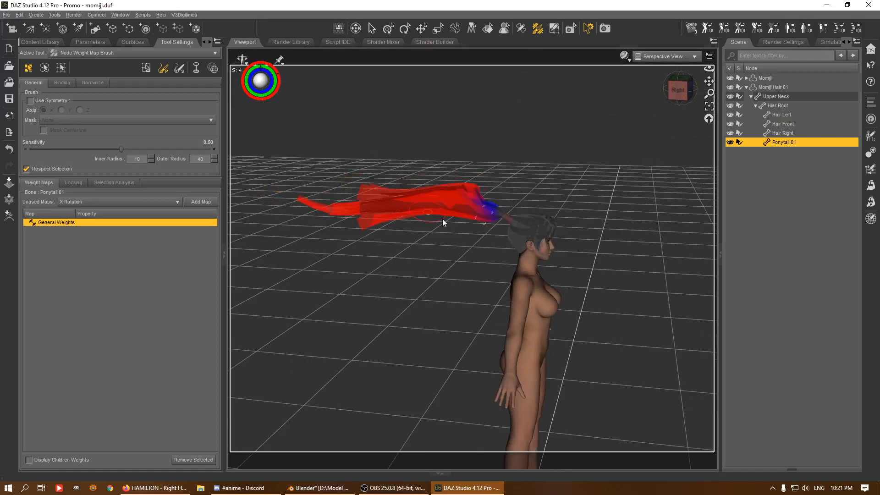
scroll(468, 207, "down", 1)
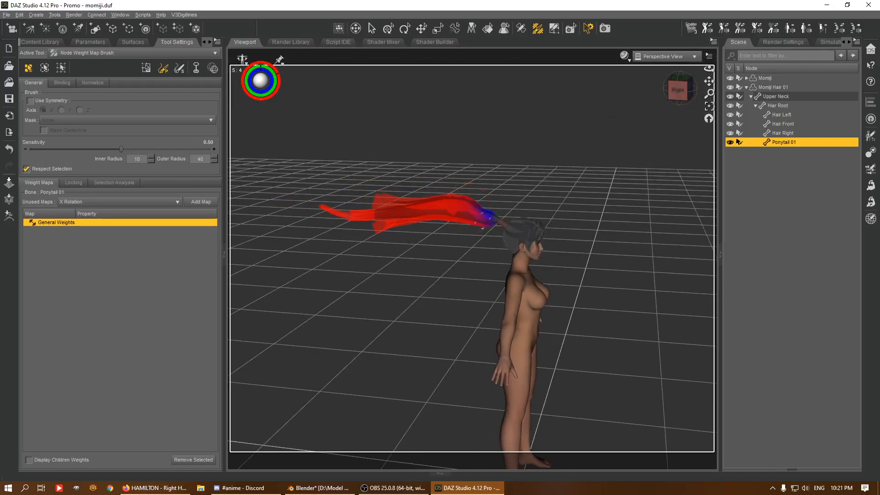
left_click_drag(674, 100, 635, 131)
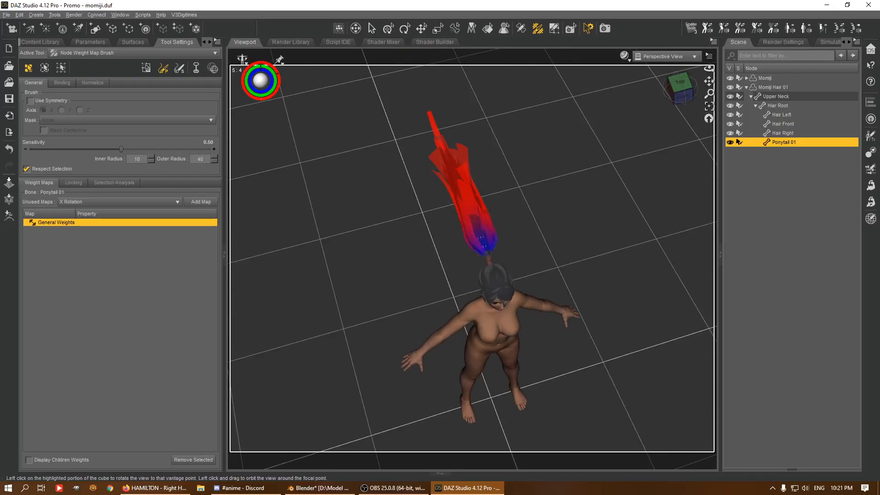
left_click_drag(679, 87, 536, 179)
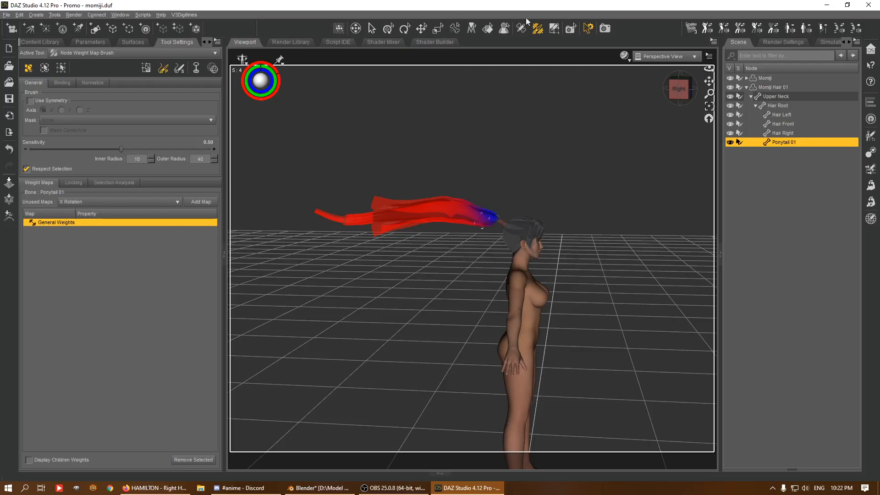
Step: Select the ponytail's faces along its full length with the Geometry Editor
left_click(554, 29)
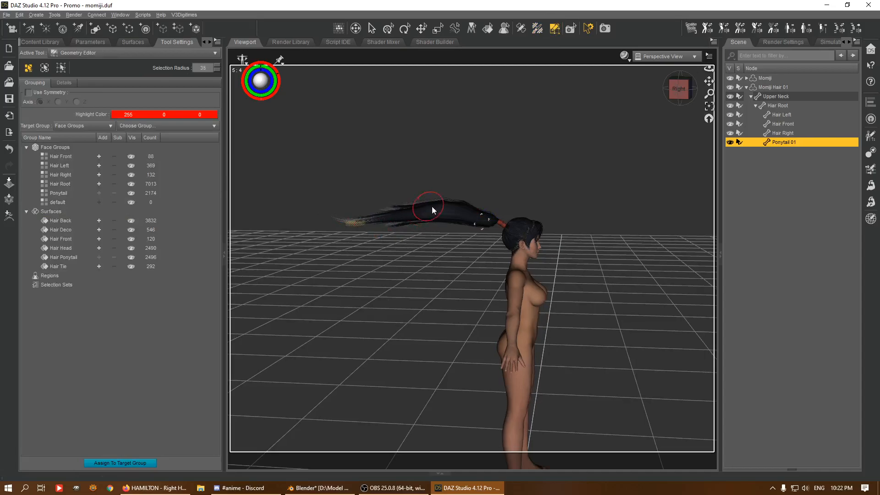
left_click(469, 221)
left_click_drag(407, 205, 336, 222)
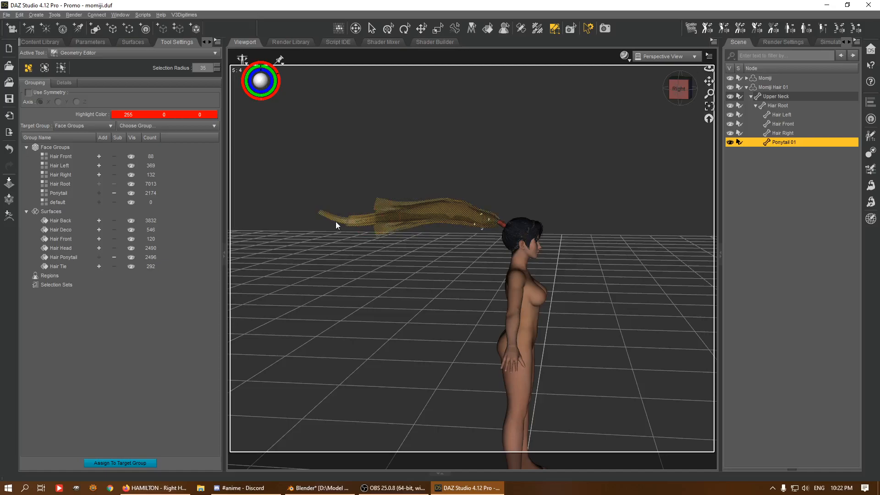
right_click(462, 203)
mouse_move(504, 275)
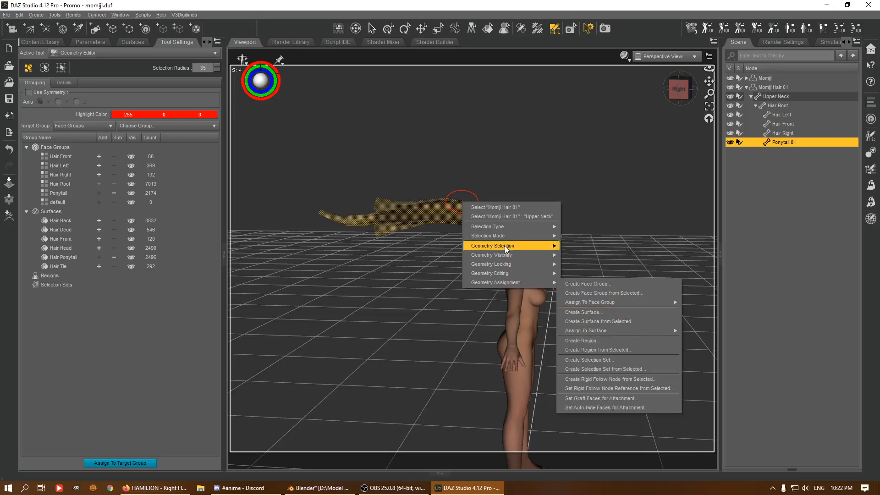
left_click(563, 141)
left_click_drag(678, 89, 377, 172)
scroll(390, 178, "up", 2)
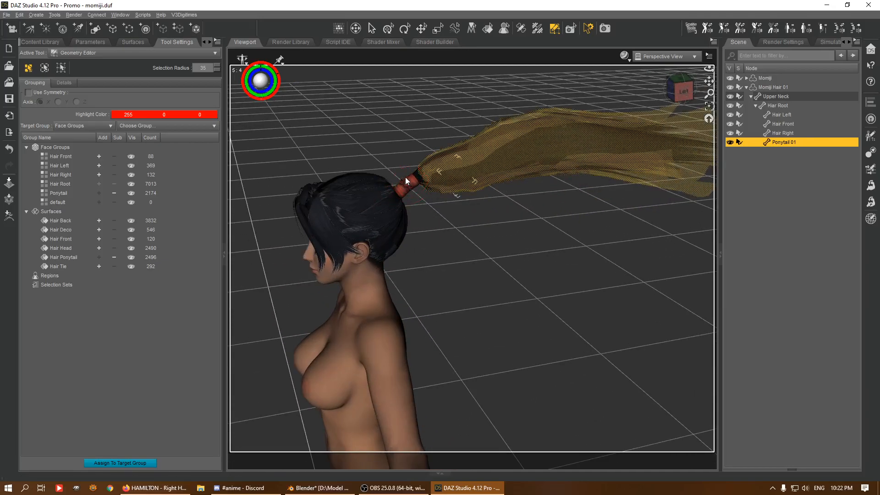
Step: Reduce the selection radius to 14 and refine the face selection where the ponytail meets the hair tie
key("bracketleft")
key("bracketleft")
key("bracketleft")
key("bracketleft")
key("bracketleft")
key("bracketleft")
key("bracketleft")
left_click_drag(425, 189, 421, 181, "alt")
key("bracketleft")
key("bracketleft")
key("bracketleft")
key("bracketleft")
key("bracketleft")
key("bracketleft")
key("bracketleft")
key("bracketleft")
key("bracketleft")
key("bracketleft")
key("bracketleft")
key("bracketleft")
key("bracketleft")
key("bracketleft")
Step: Complete the face selection at the ponytail's base from its other sides, undoing the stray selections around the hair tie
left_click_drag(683, 92, 783, 69)
key("ctrl+z")
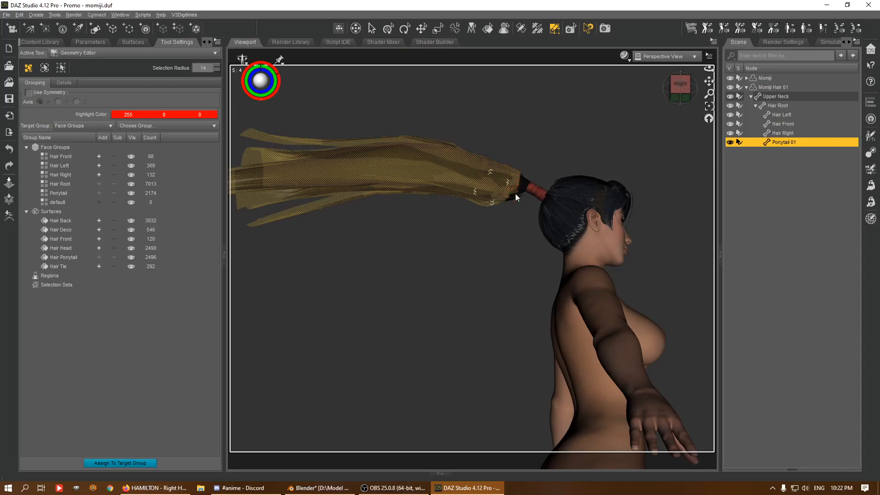
left_click_drag(680, 86, 635, 126)
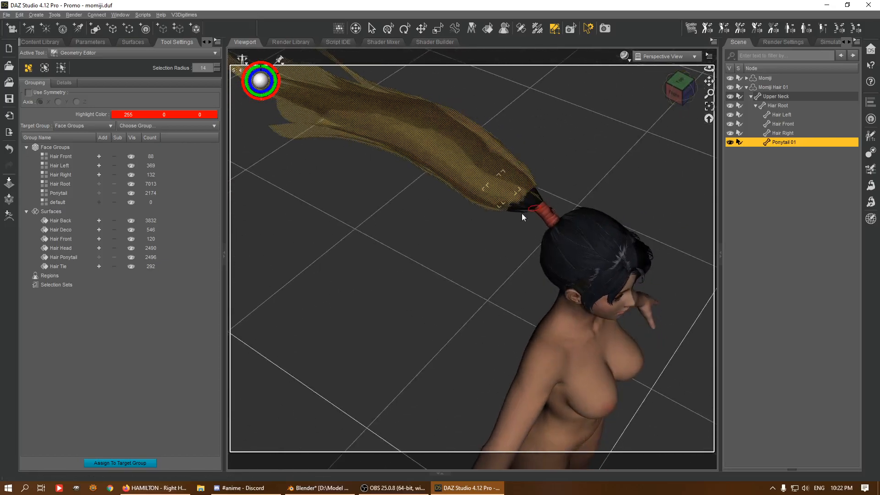
left_click_drag(678, 97, 711, 59)
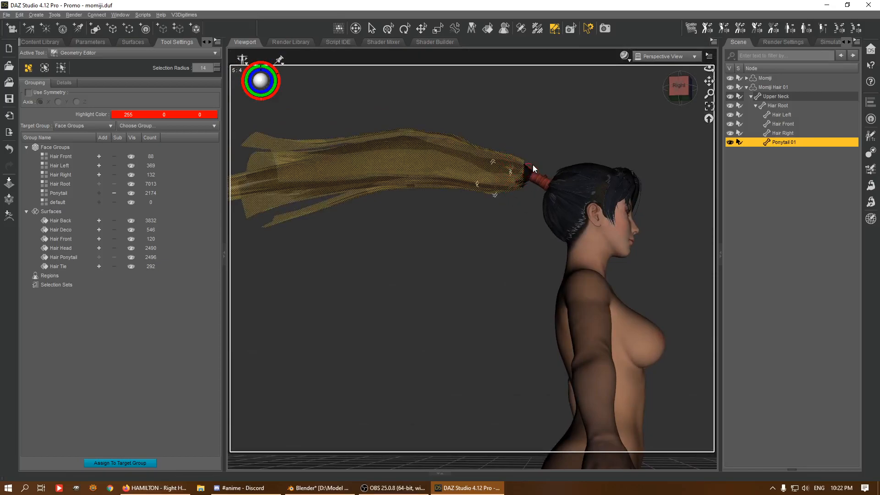
left_click_drag(672, 90, 510, 133)
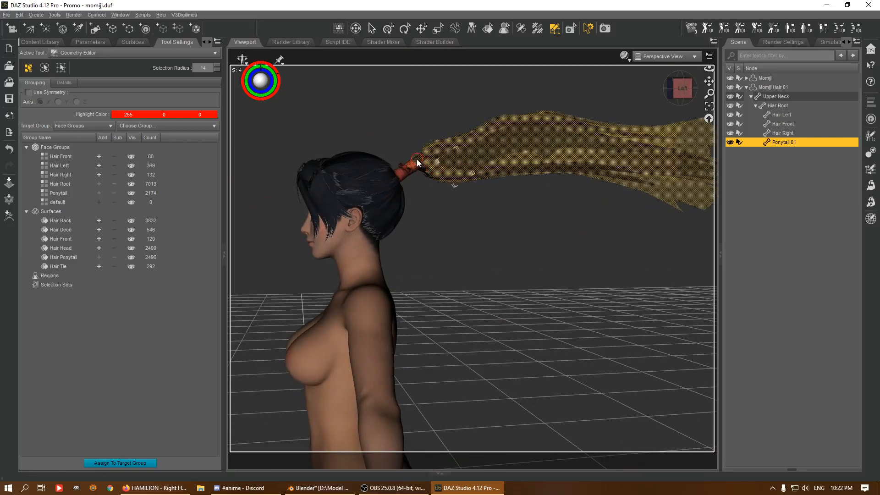
key("ctrl+z")
Step: Create a face group named Ponytail 01 from the selected faces
right_click(514, 163)
mouse_move(551, 234)
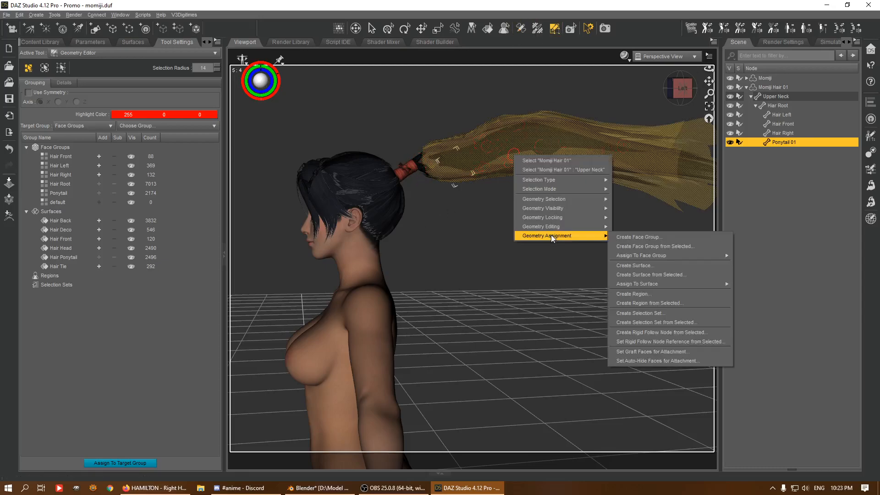
left_click(666, 246)
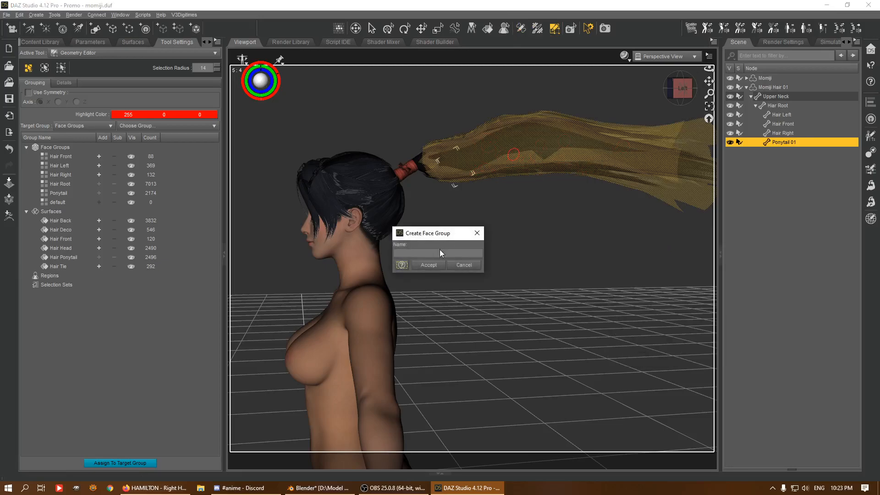
type("Ponytail 01")
left_click(435, 266)
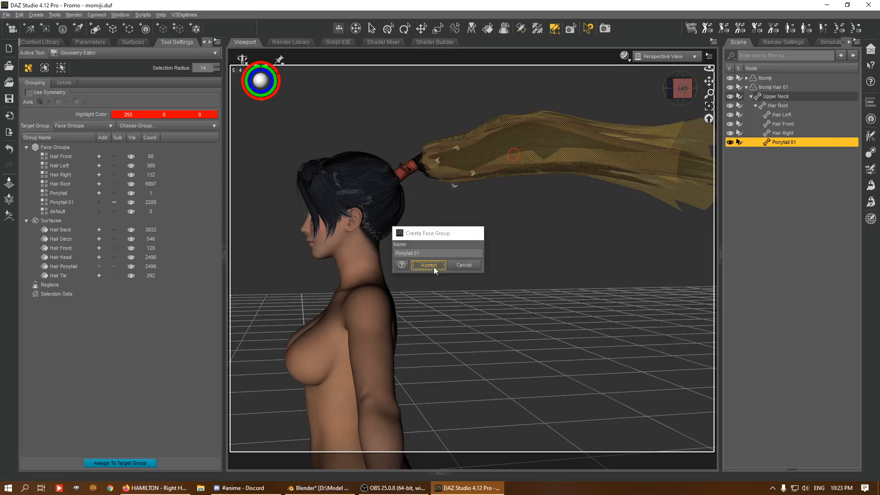
Step: Assign the Ponytail 01 face group as the selection group of the Ponytail 01 bone in the Joint Editor
left_click(520, 28)
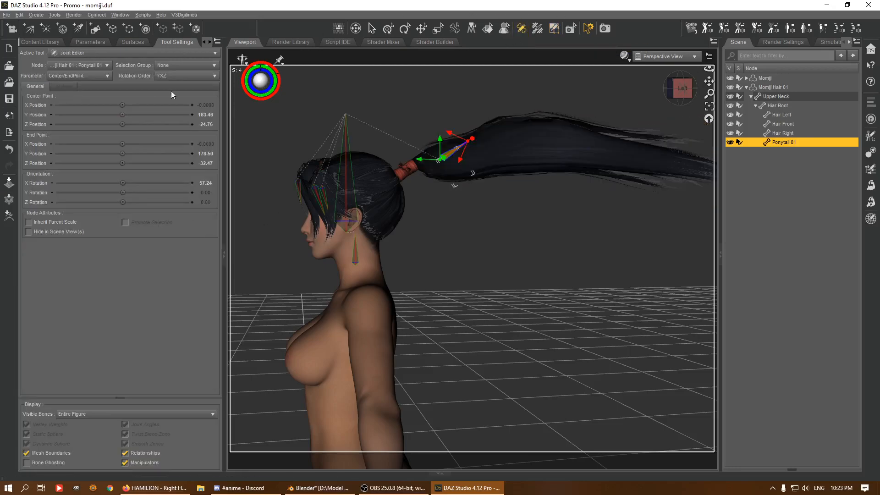
left_click(183, 76)
left_click(168, 82)
left_click(178, 65)
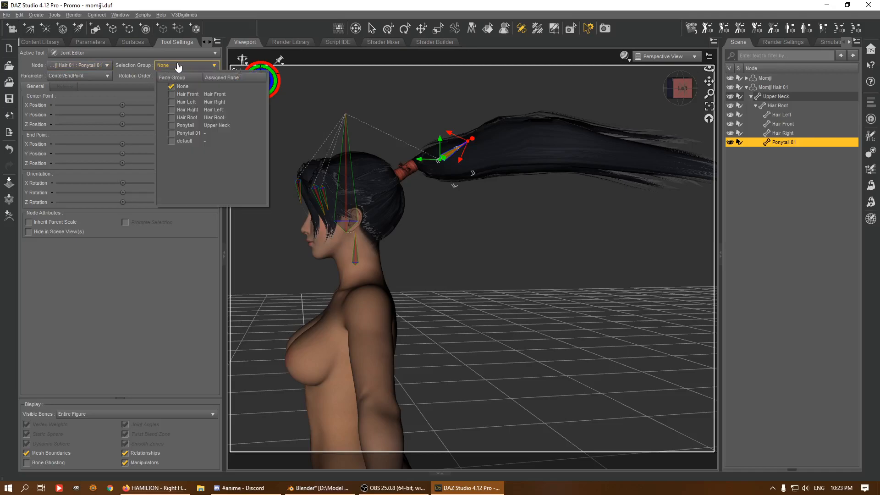
left_click(170, 132)
Step: Test picking the Hair Right and Ponytail 01 bones directly on the hair with the Universal tool
left_click(389, 29)
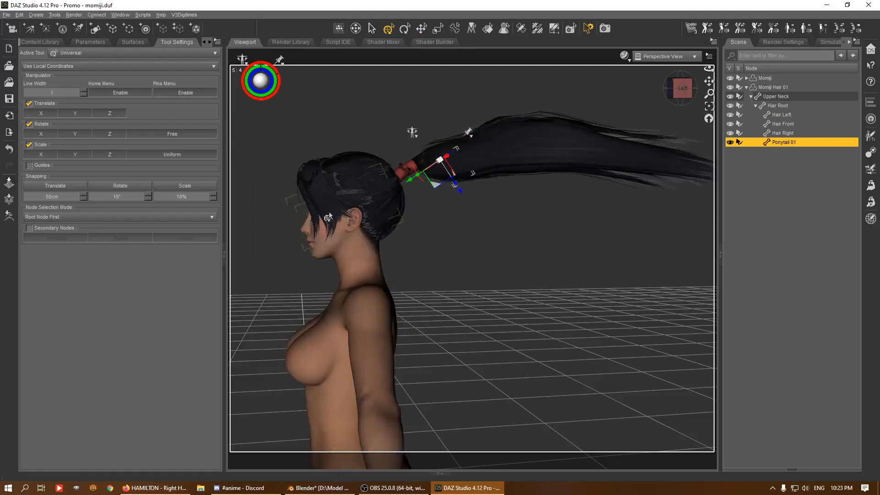
left_click(317, 221)
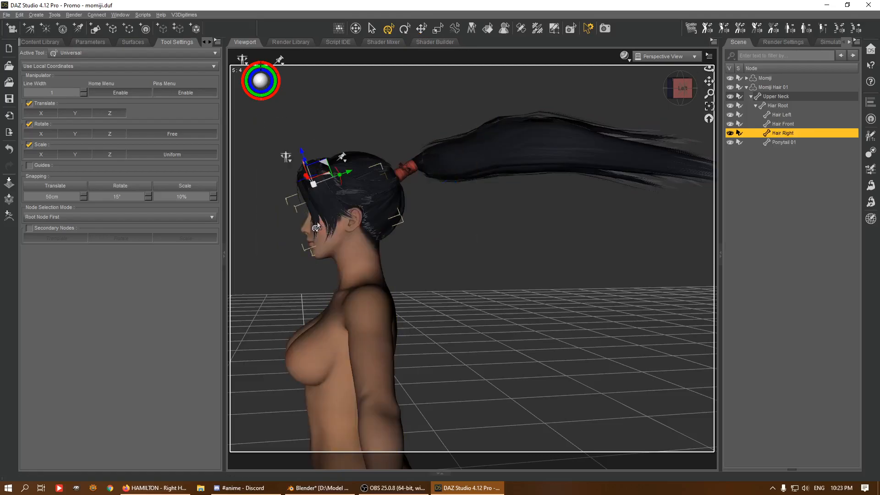
left_click(490, 152)
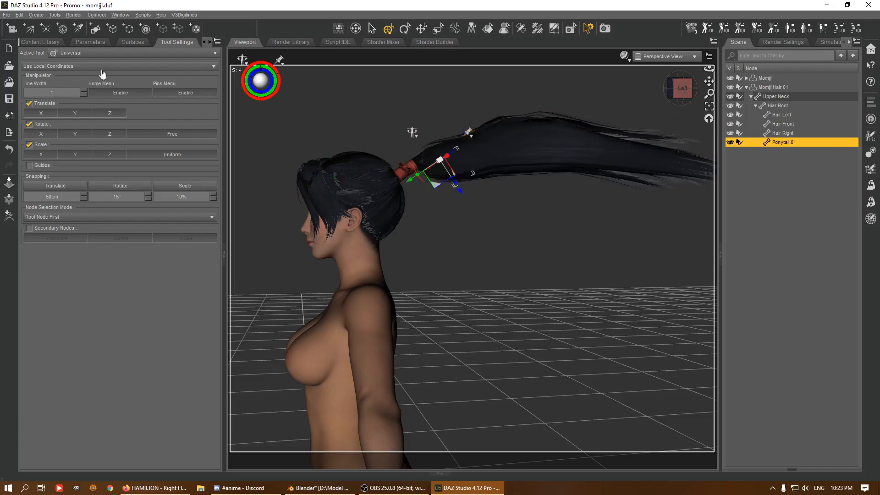
Step: Reset Ponytail 01's X Rotate to 0 and raise it to 78.51 to test the deformation
left_click(91, 43)
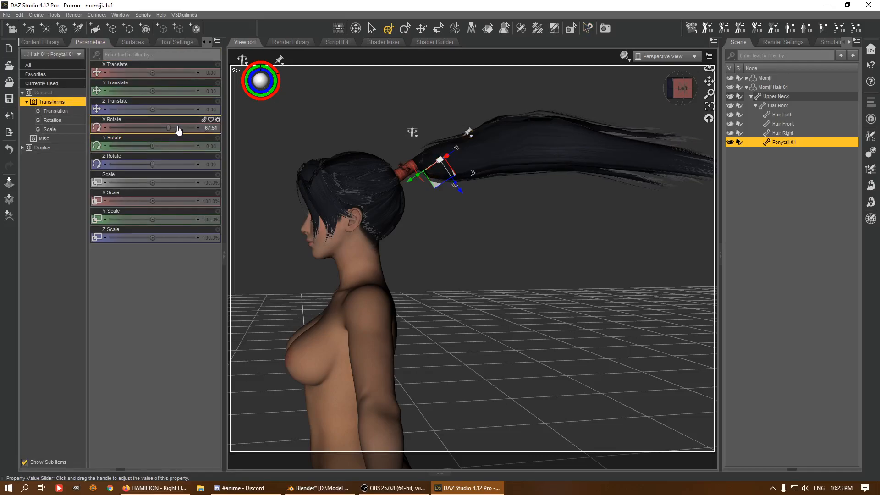
left_click(210, 130)
type("0")
key("Return")
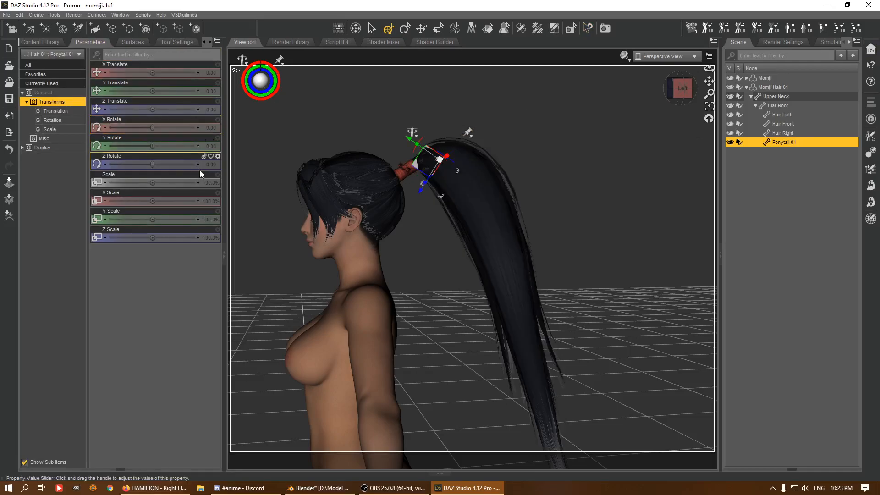
left_click_drag(147, 128, 171, 127)
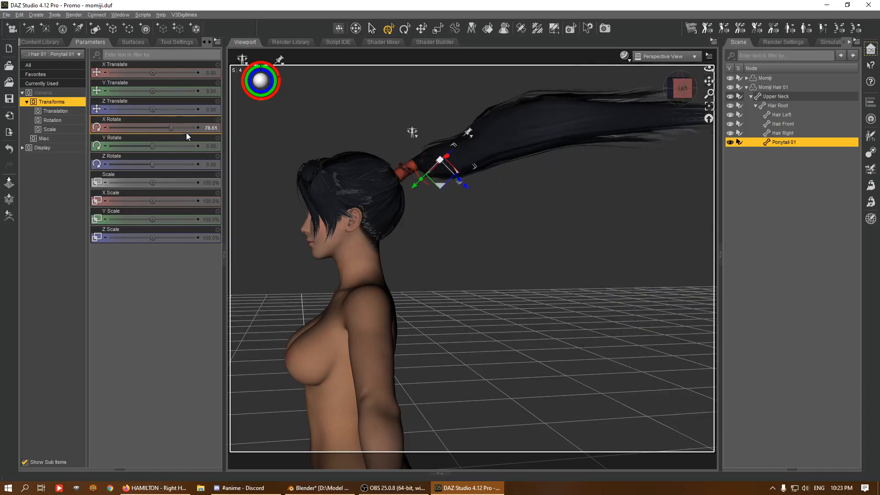
Step: Display Ponytail 01's weight map with the Node Weight Map Brush and inspect the raised ponytail from the front and left
left_click_drag(709, 81, 658, 144)
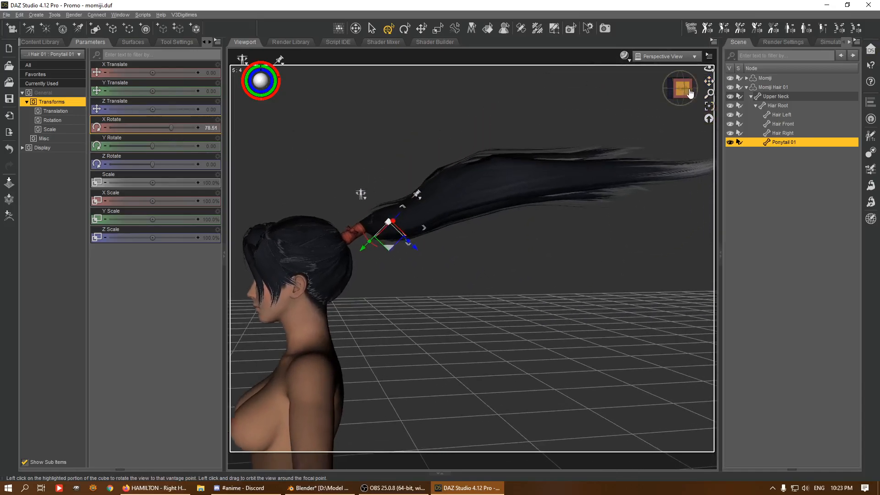
left_click_drag(689, 94, 715, 115)
left_click(537, 28)
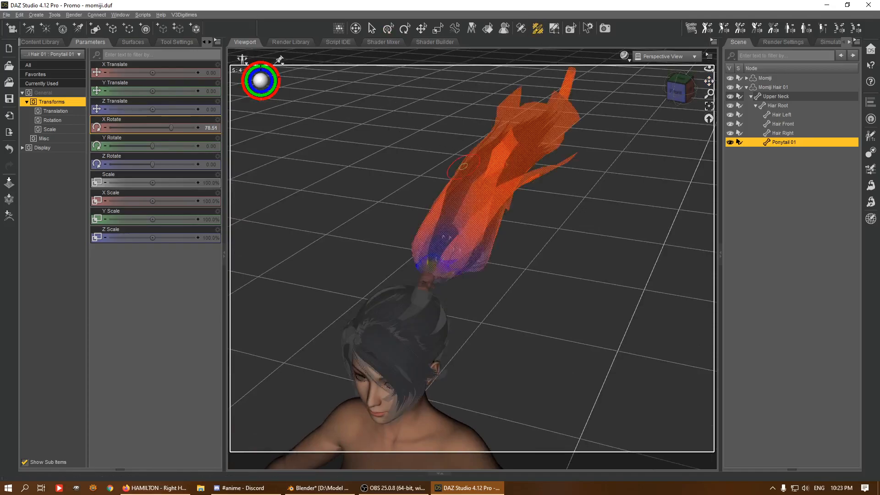
scroll(462, 164, "down", 2)
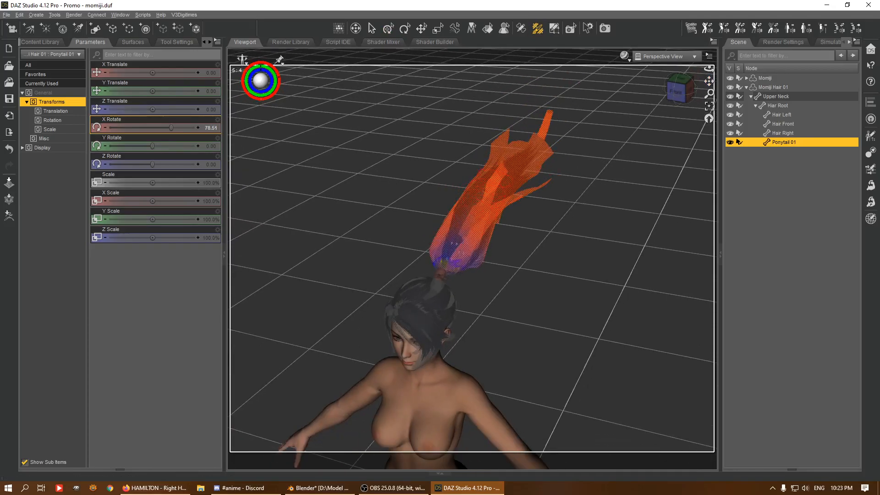
scroll(471, 227, "down", 5)
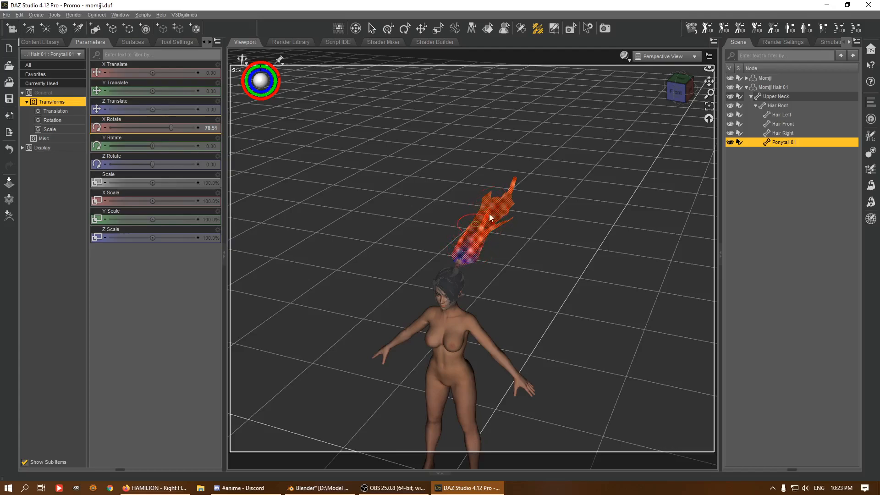
left_click_drag(677, 91, 642, 89)
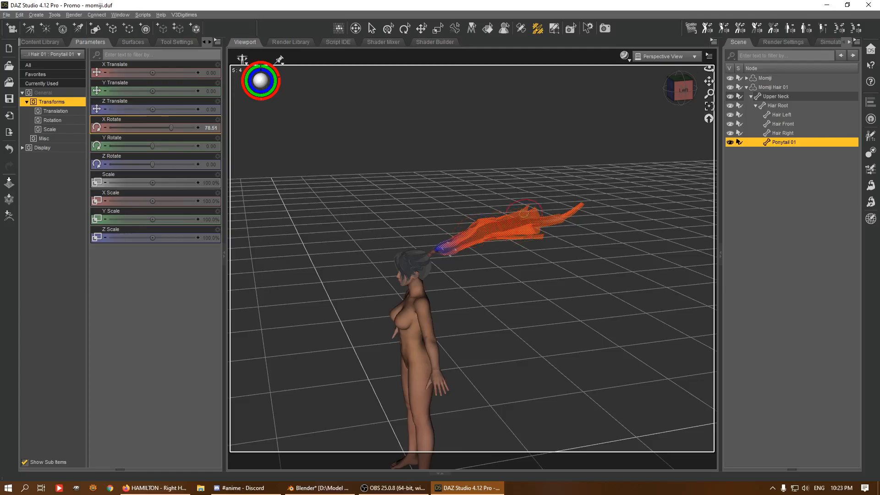
scroll(513, 228, "up", 6)
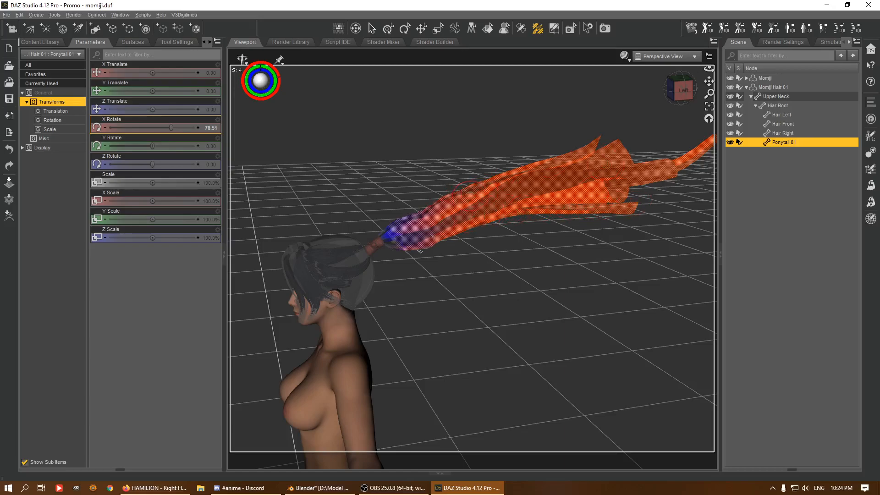
Step: Smooth the Ponytail 01 weights on the selected ponytail faces and check the base from the left
left_click(475, 204)
right_click(476, 196)
mouse_move(502, 298)
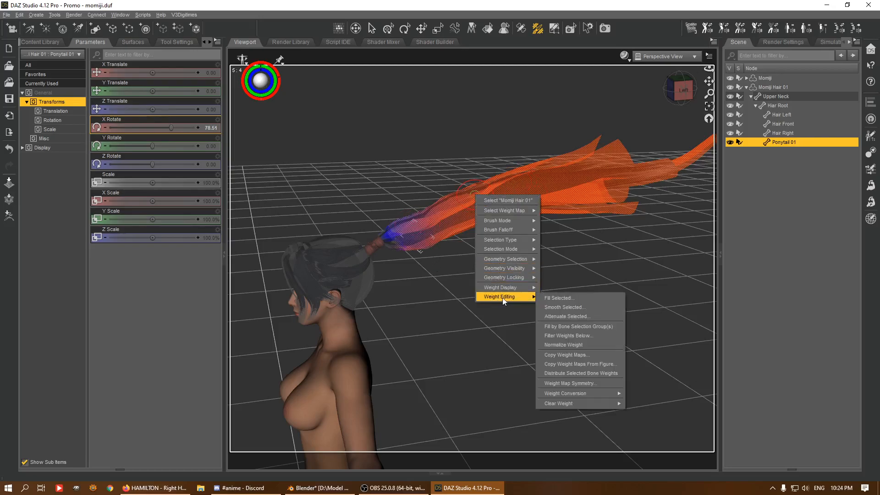
left_click(562, 299)
left_click(443, 270)
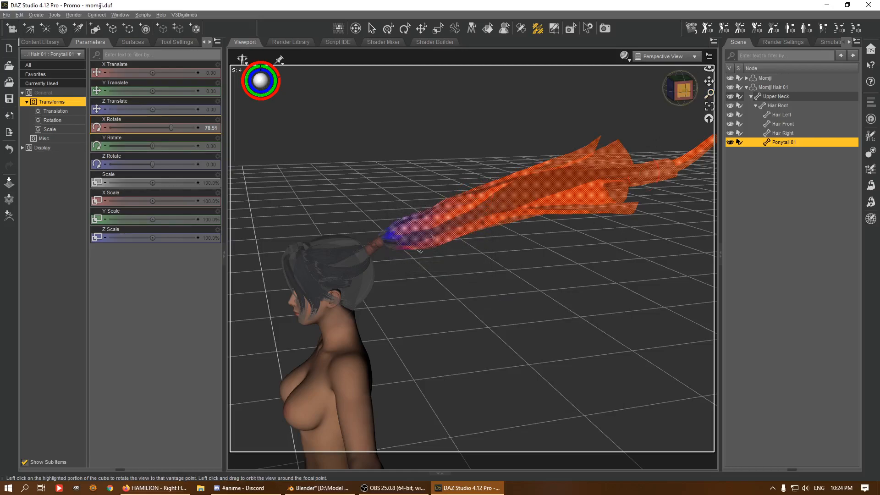
left_click(683, 91)
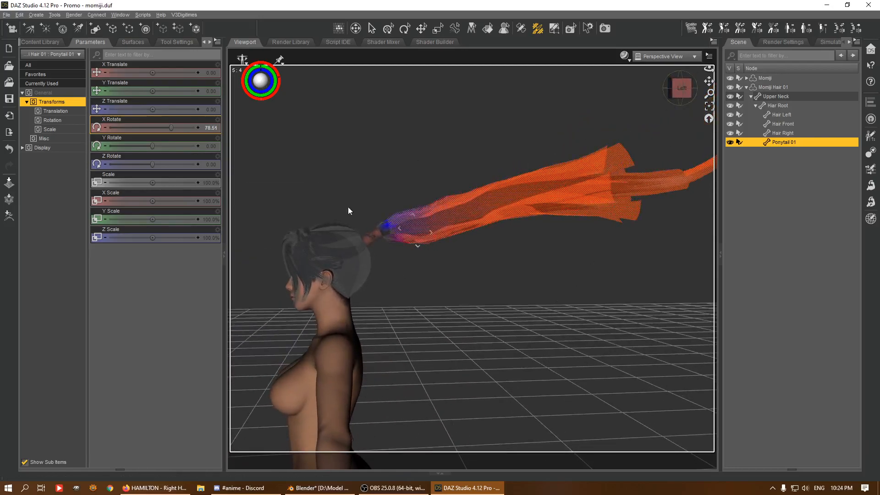
Step: Switch to the Universal tool and reset Ponytail 01's X Rotate to 0
left_click(389, 28)
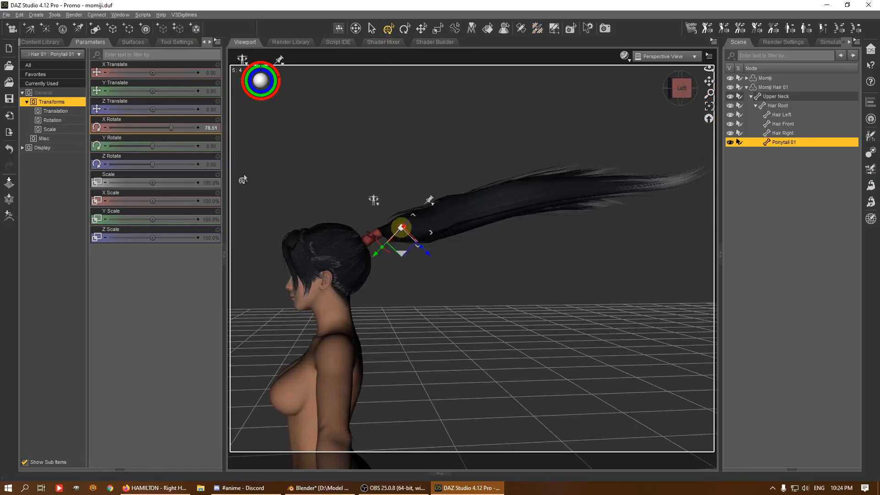
left_click(211, 128)
type("0")
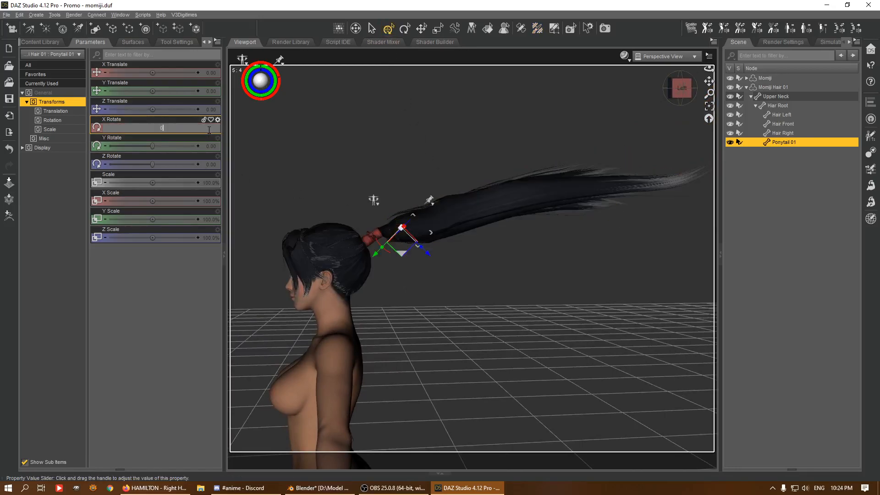
key("Return")
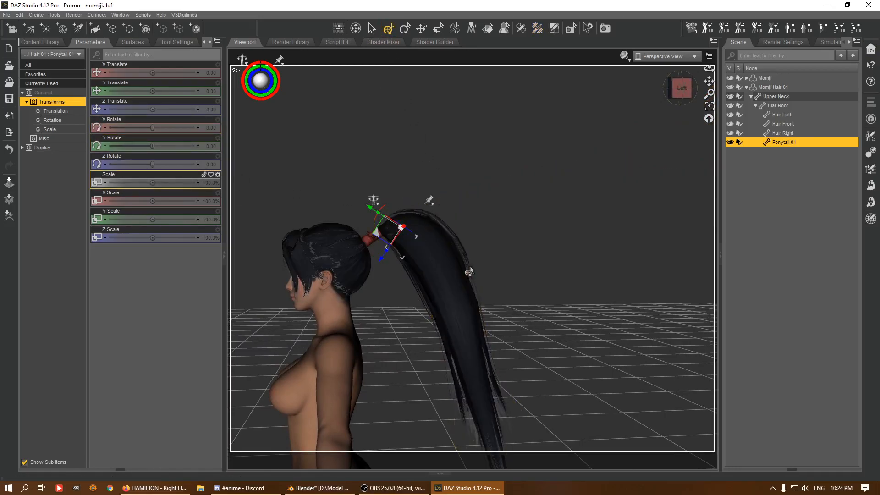
Step: With the Joint Editor, create a child bone Ponytail 02 under Ponytail 01 with rotation order YXZ and place it further down the ponytail
left_click(521, 29)
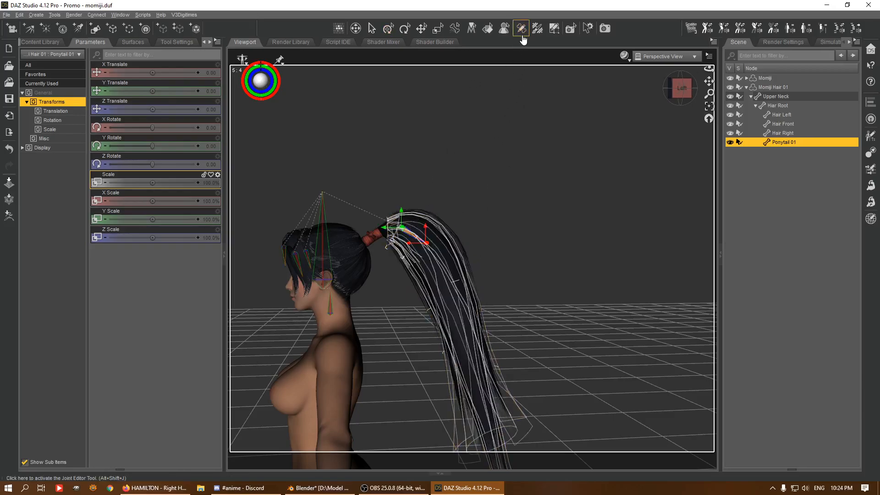
right_click(491, 201)
mouse_move(512, 183)
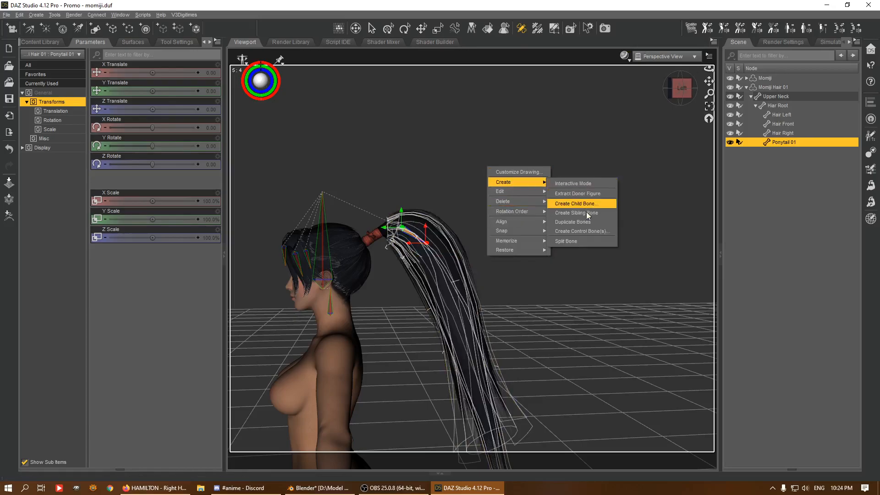
left_click(585, 203)
left_click(418, 231)
type("Ponytail 0")
type("2")
left_click(439, 250)
left_click(441, 270)
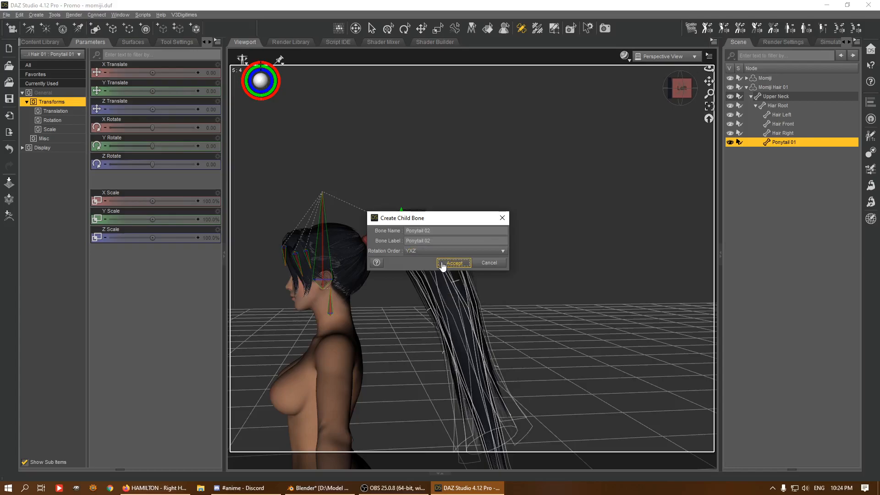
left_click(454, 262)
left_click_drag(417, 214, 441, 285)
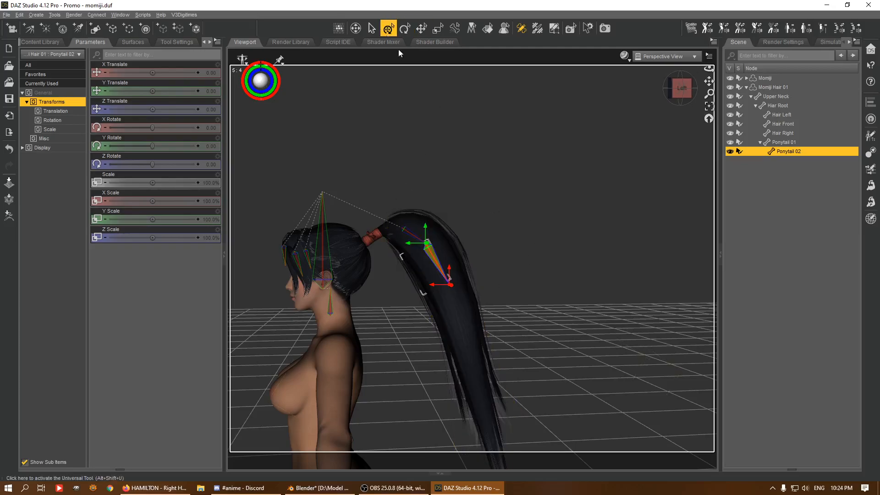
Step: Raise Ponytail 02's X Rotate to 91.70 and show its General Weights with the Node Weight Map Brush
left_click(388, 28)
left_click_drag(409, 224, 405, 259)
left_click(538, 29)
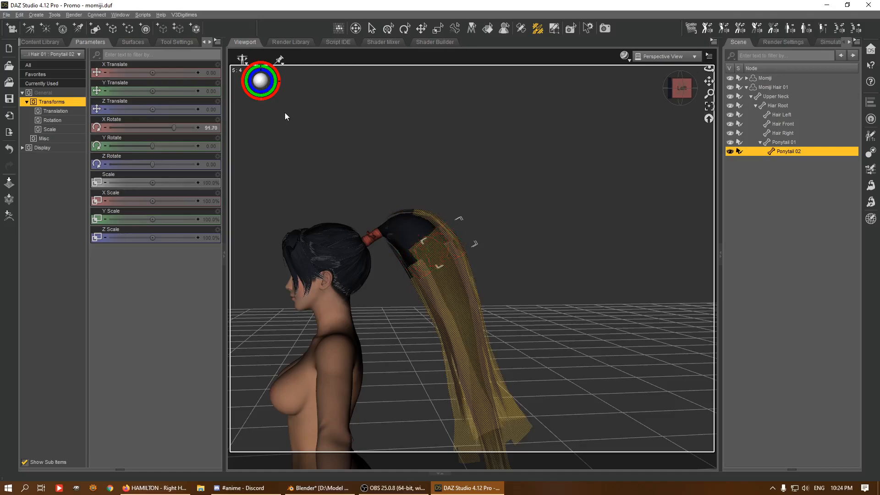
left_click(176, 42)
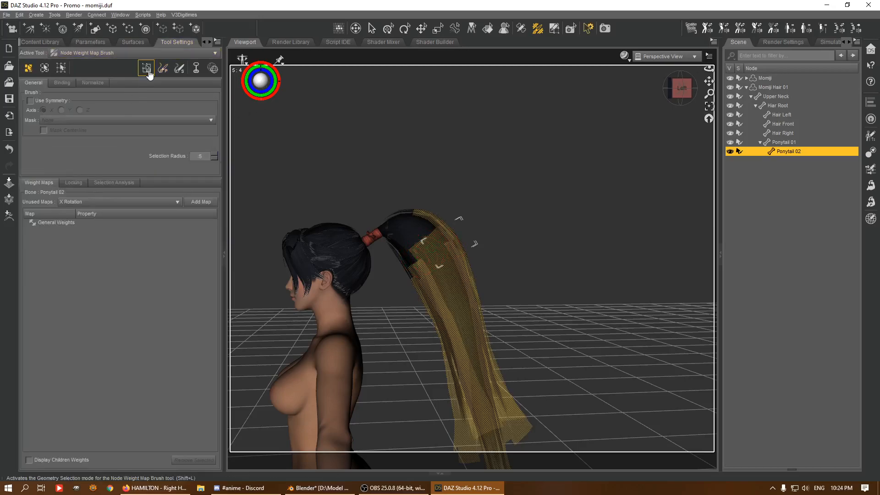
left_click(56, 198)
Step: Refine the ponytail face selection from behind and both sides so it starts evenly below the ponytail's upper section
left_click_drag(681, 88, 535, 188)
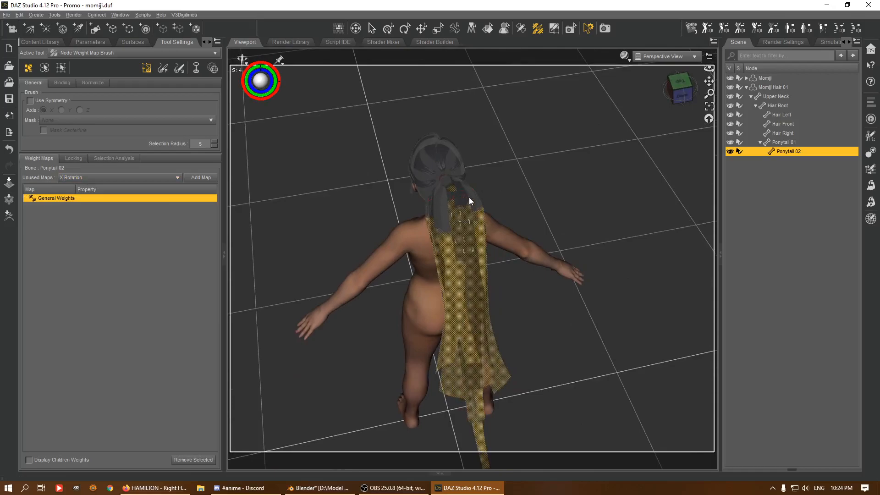
scroll(438, 209, "down", 1)
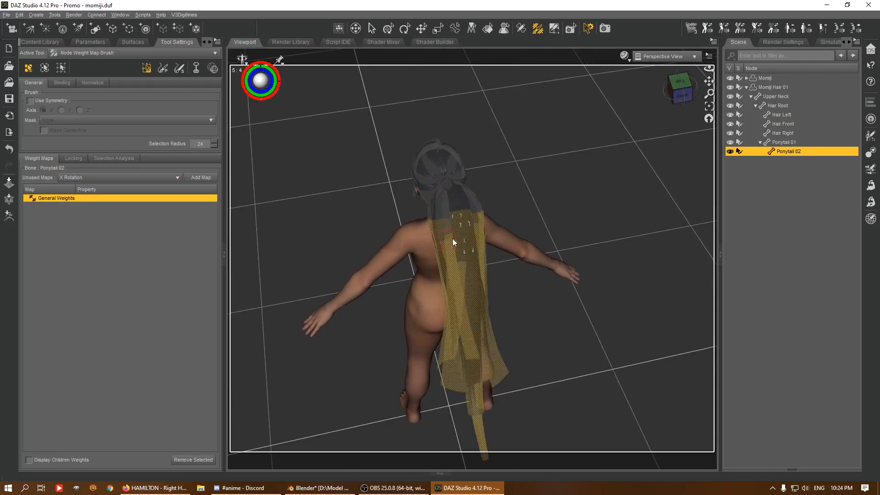
left_click_drag(680, 88, 605, 181)
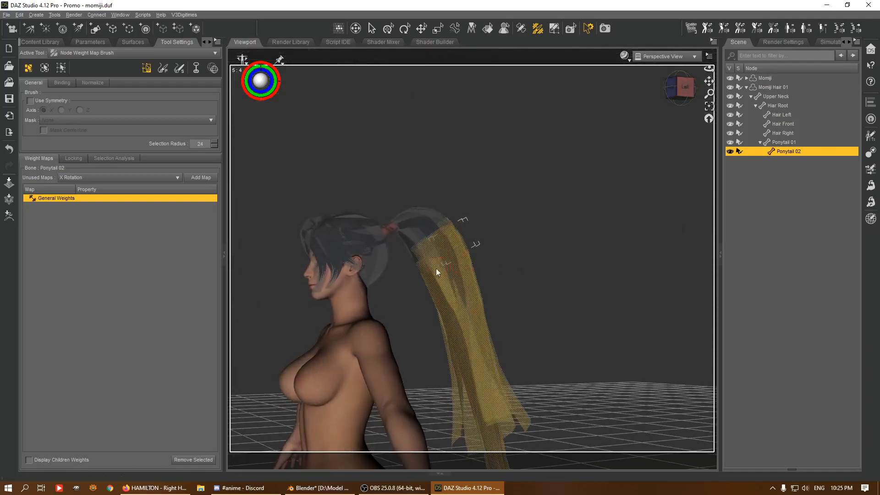
left_click_drag(680, 88, 559, 147)
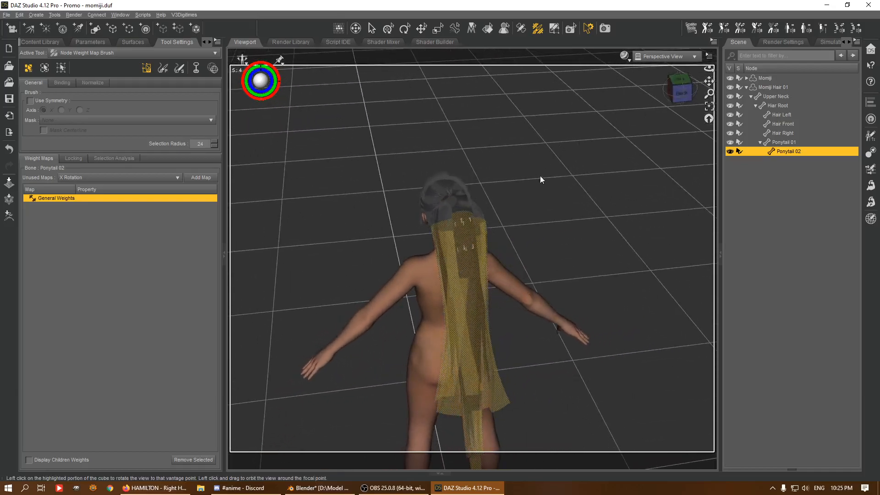
left_click(682, 92)
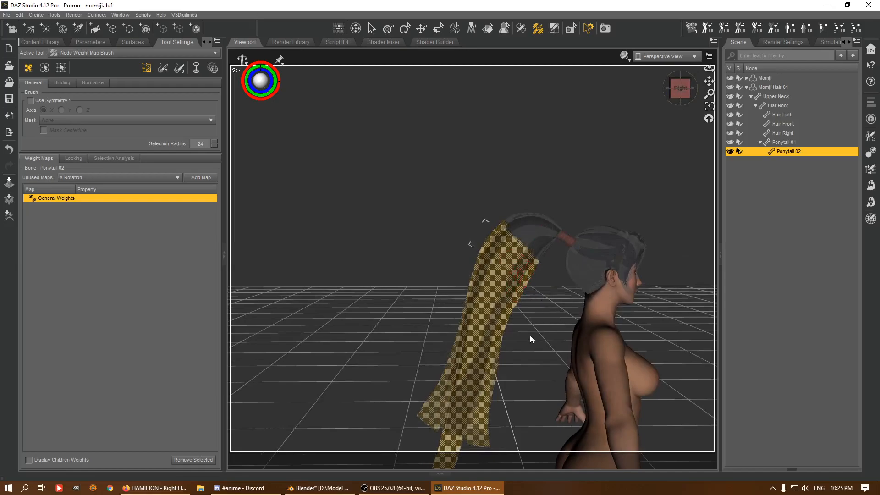
Step: Fill the selected ponytail faces with full weight for Ponytail 02
right_click(503, 273)
mouse_move(537, 370)
left_click(592, 373)
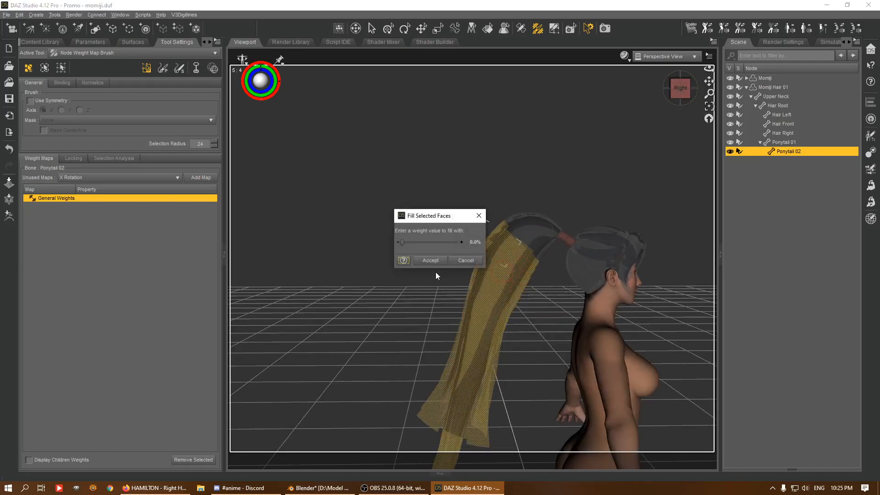
left_click_drag(433, 244, 492, 242)
left_click(416, 263)
Step: Grow the face selection three times toward the hair tie and smooth Ponytail 02's weights at 50% with 20 iterations and restricted influence
right_click(429, 242)
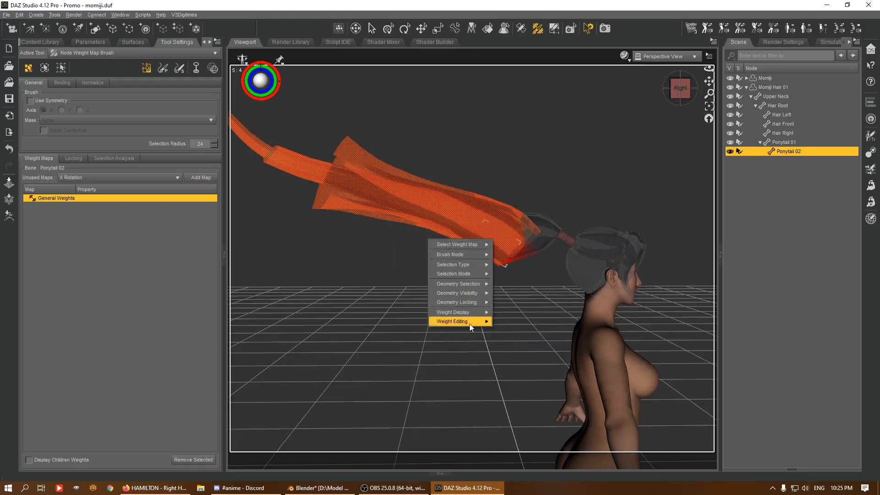
left_click(505, 356)
key("ctrl+plus")
key("ctrl+plus")
key("ctrl+plus")
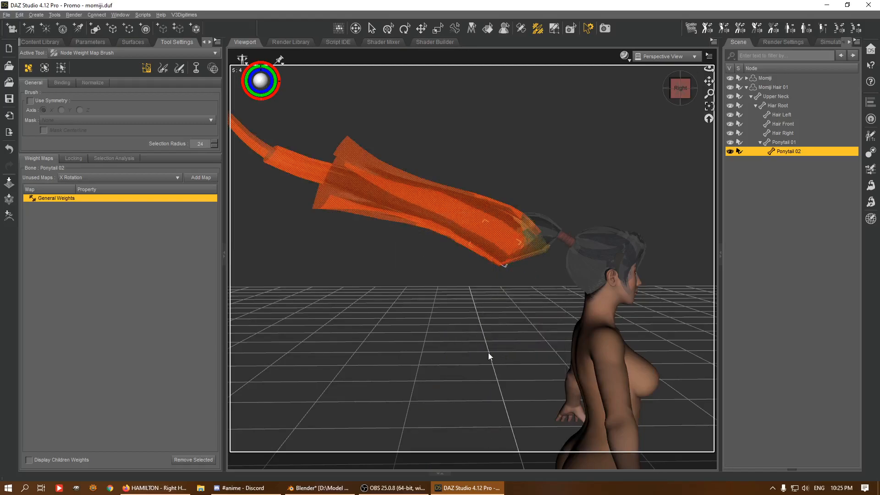
right_click(531, 216)
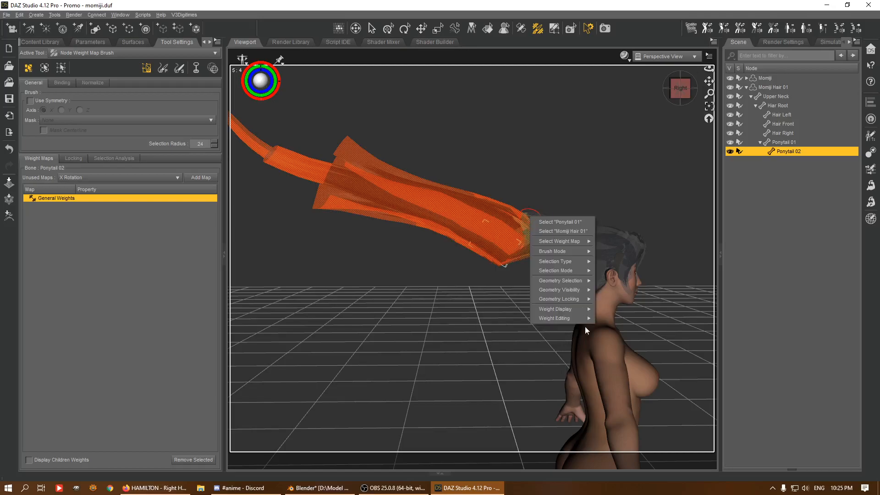
mouse_move(575, 321)
left_click(612, 331)
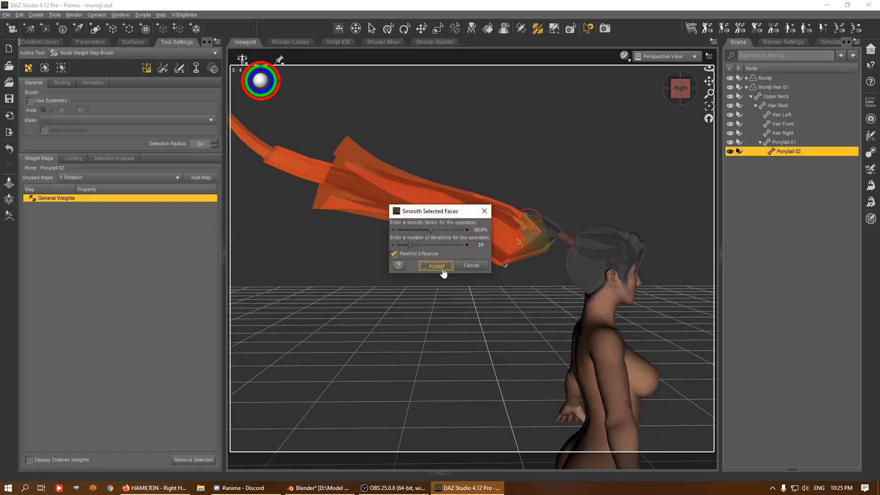
left_click(435, 266)
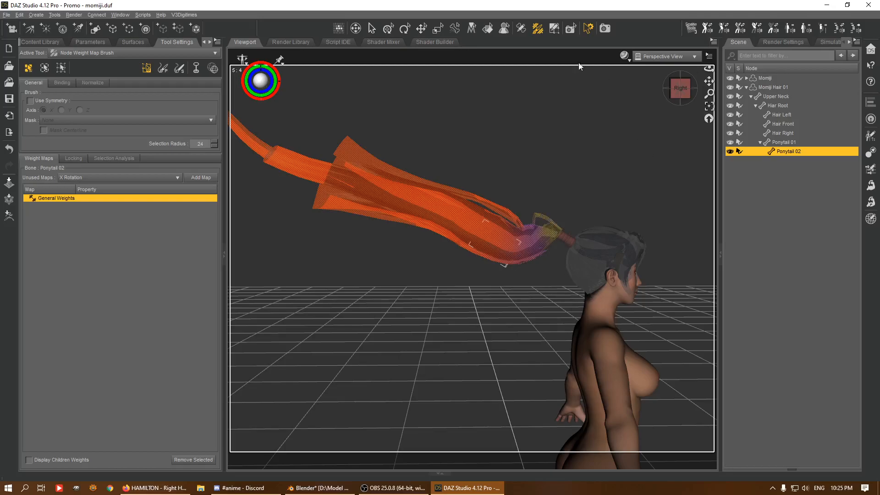
Step: Paint Ponytail 02's weights around the ponytail's base from both sides to cover the unweighted faces near the hair tie
left_click(162, 67)
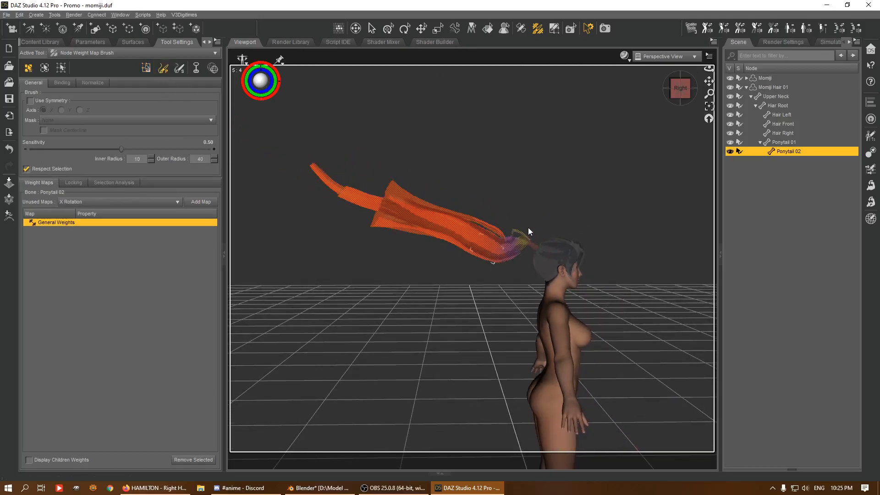
mouse_move(509, 249)
left_mouse_down()
mouse_move(515, 236)
mouse_move(479, 246)
mouse_move(511, 236)
mouse_move(513, 249)
mouse_move(490, 252)
left_mouse_up()
scroll(585, 155, "up", 5)
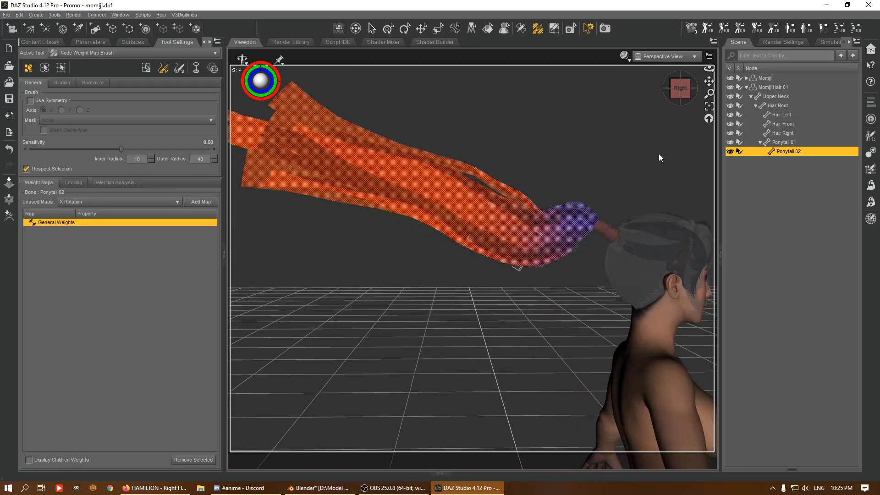
left_click_drag(680, 88, 679, 147)
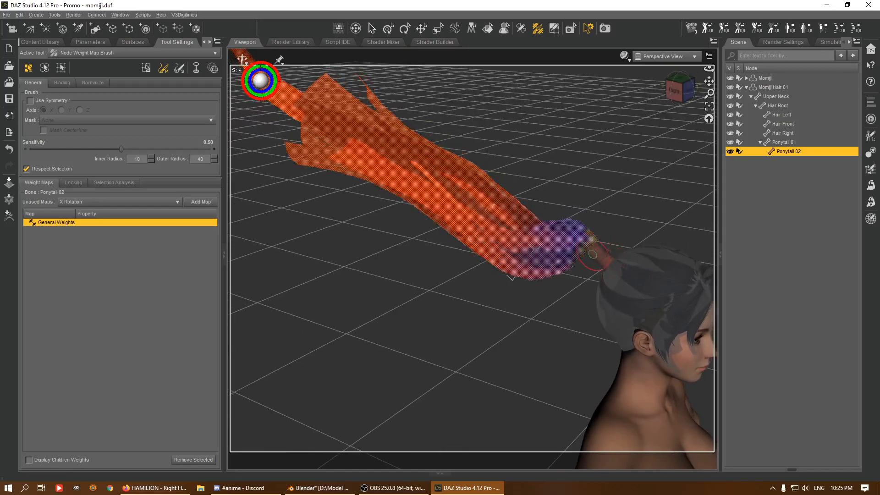
left_click_drag(681, 88, 848, 78)
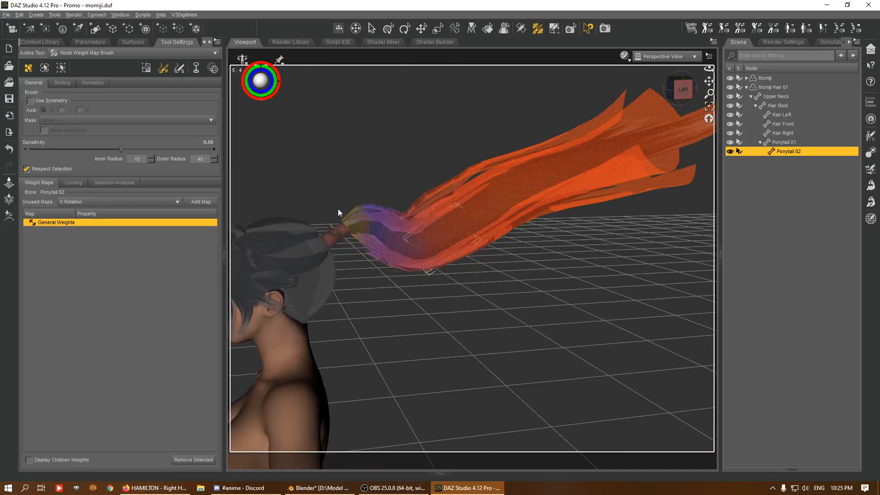
left_click_drag(366, 225, 395, 228)
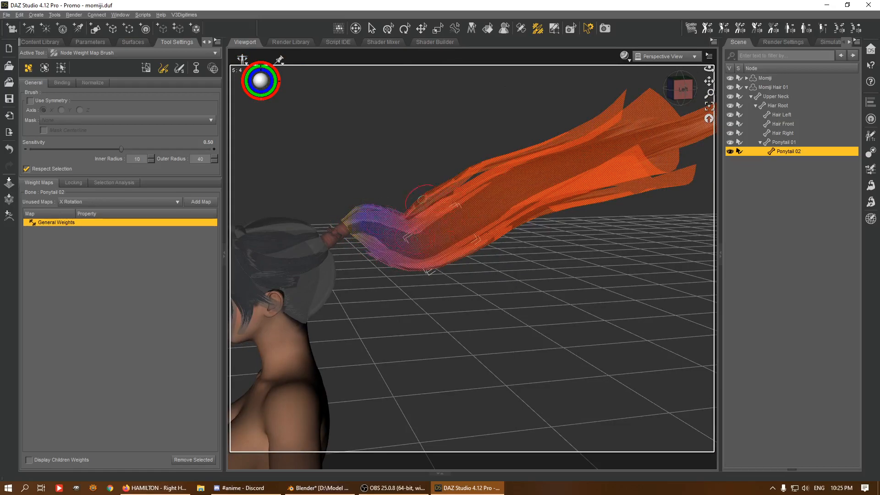
scroll(559, 241, "down", 2)
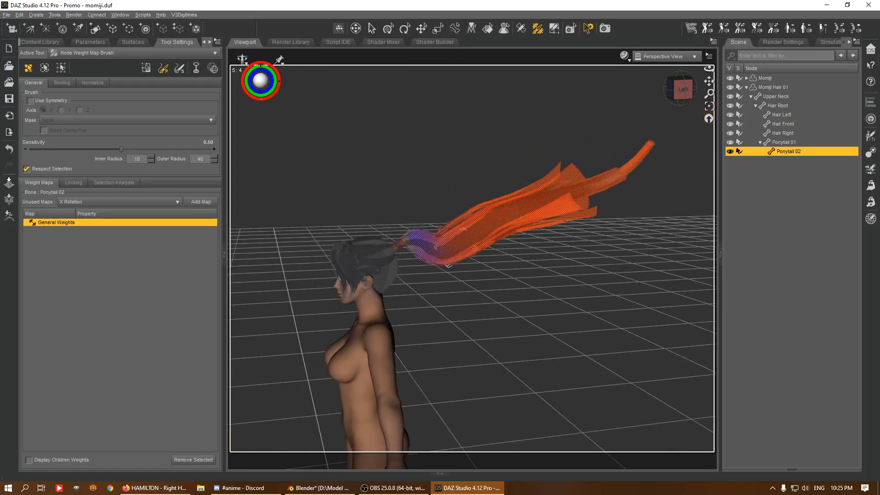
Step: Deselect the faces at the ponytail's base from all sides, keeping only the faces below Ponytail 02's start selected
left_click(146, 68)
scroll(288, 166, "up", 4)
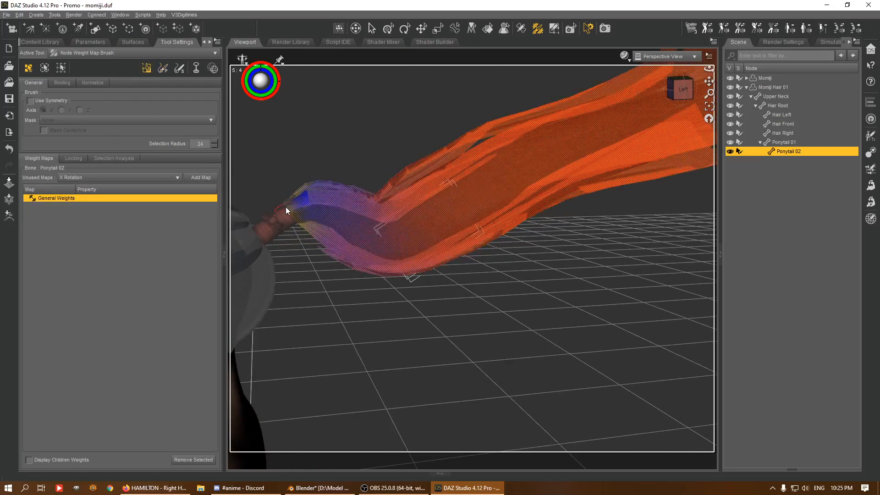
left_click(676, 94)
key("ctrl+z")
left_click_drag(682, 91, 653, 178)
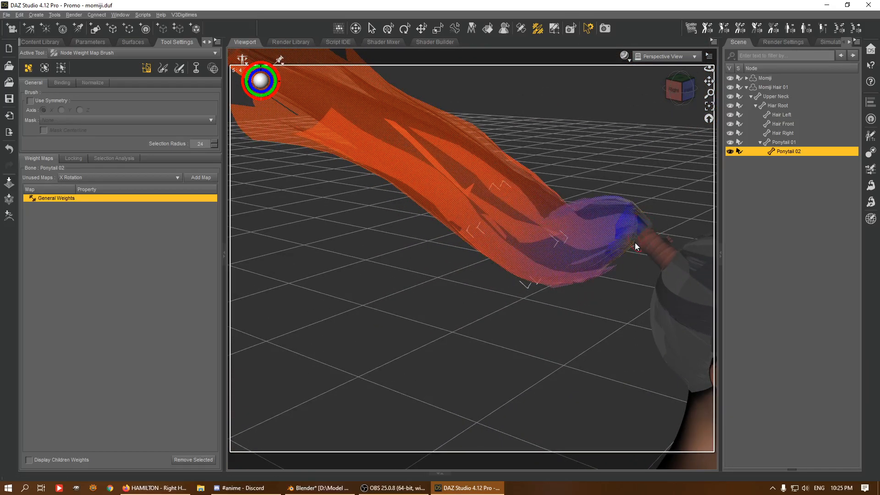
left_click_drag(700, 101, 673, 175)
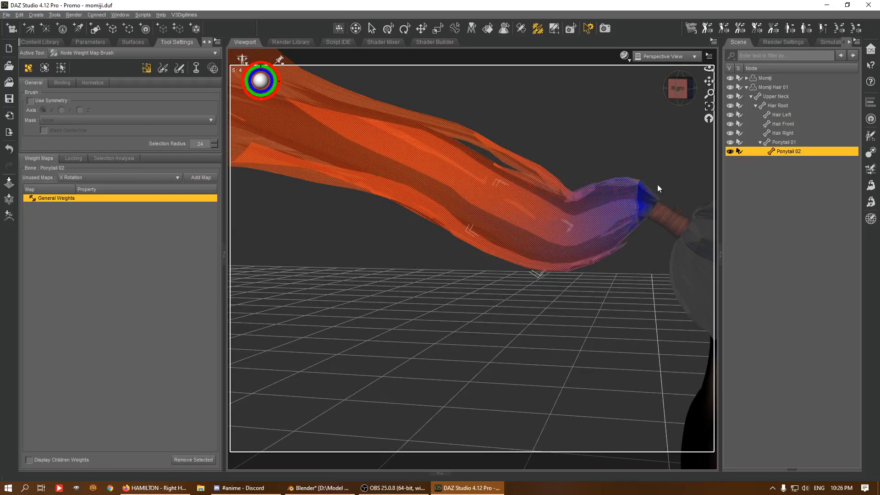
left_click_drag(679, 88, 527, 200)
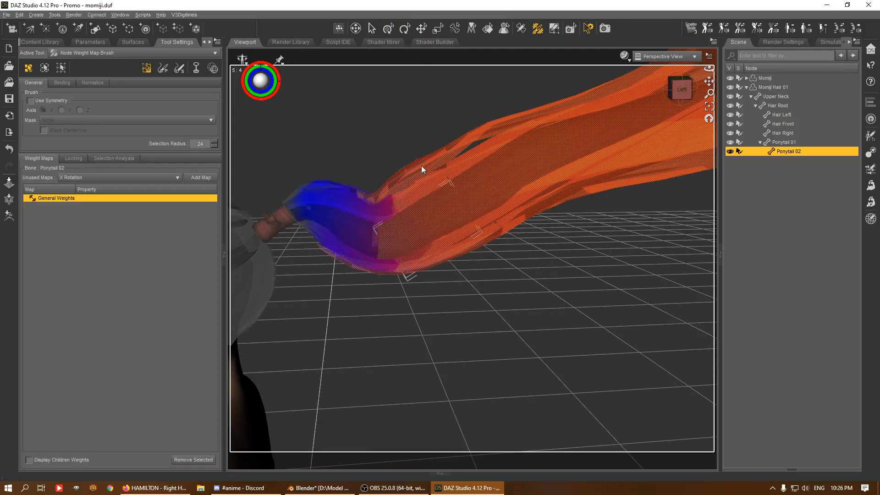
scroll(422, 167, "down", 3)
left_click_drag(680, 89, 490, 241)
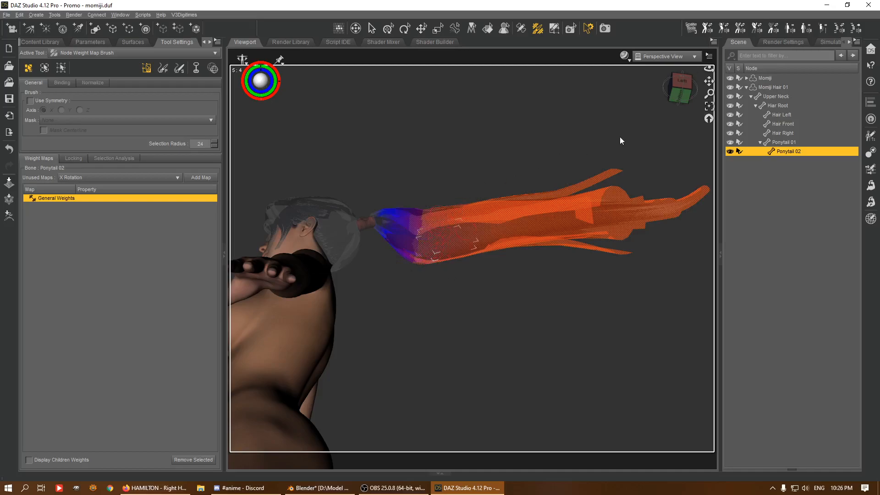
left_click_drag(680, 89, 449, 250)
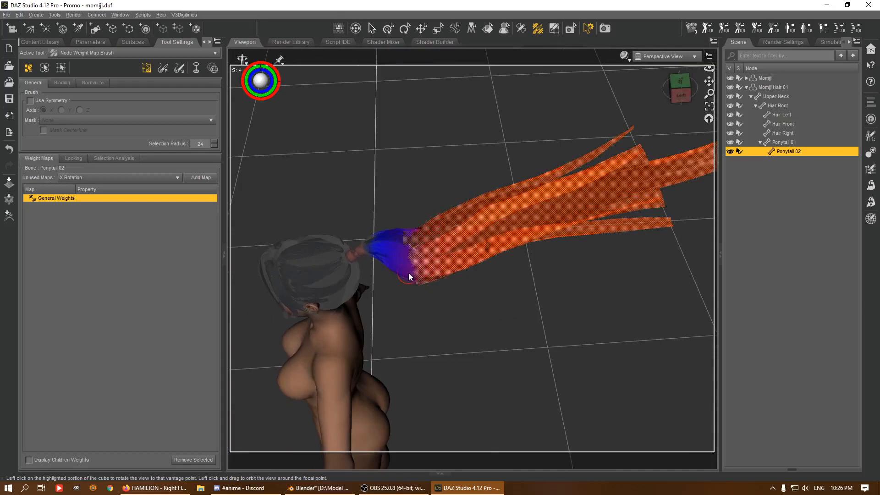
Step: Create a face group named Ponytail 02 from the selected ponytail faces in the Geometry Editor
right_click(486, 194)
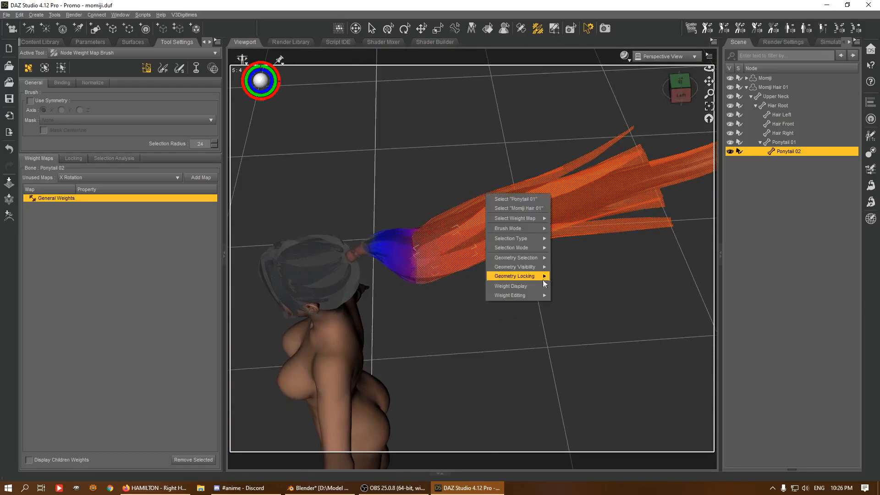
left_click(554, 28)
right_click(499, 228)
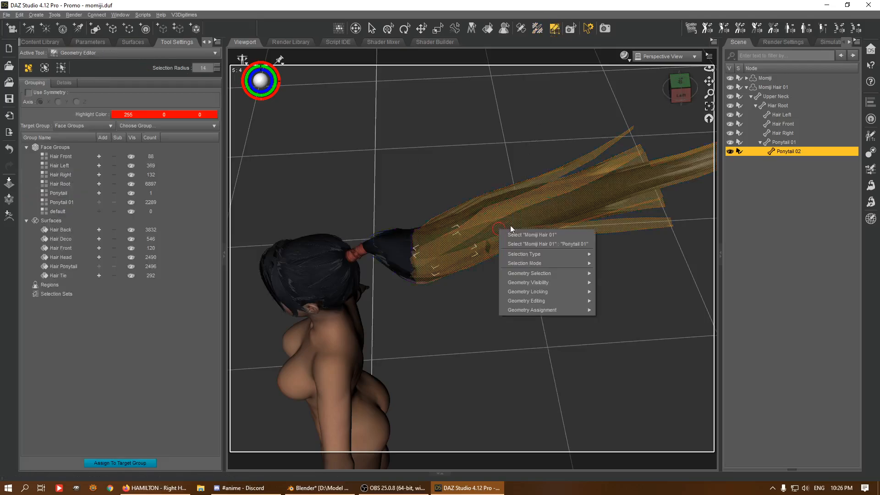
mouse_move(550, 311)
left_click(618, 320)
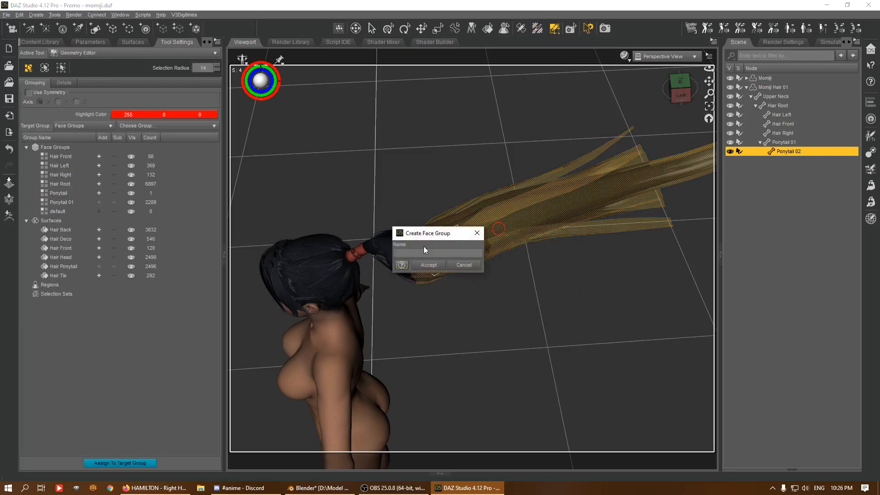
type("Ponytail 0")
left_click(427, 265)
Step: Assign the Ponytail 02 face group as the Ponytail 02 bone's selection group in the Joint Editor
left_click(521, 28)
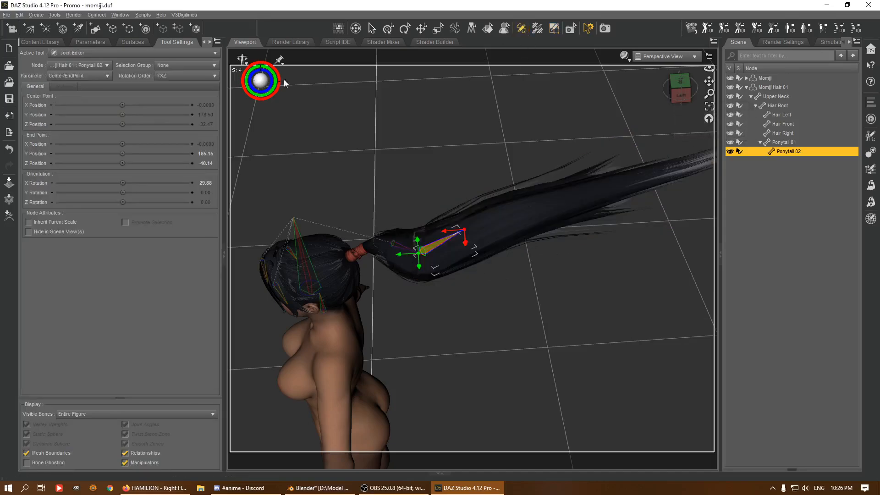
left_click(183, 66)
left_click(172, 141)
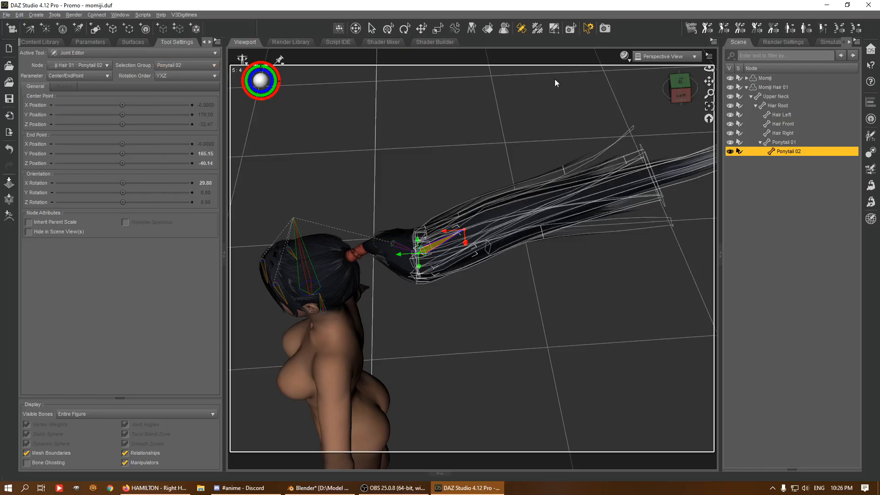
Step: Reset the Ponytail 02 bone's X rotation to 0
left_click(90, 41)
left_click(216, 127)
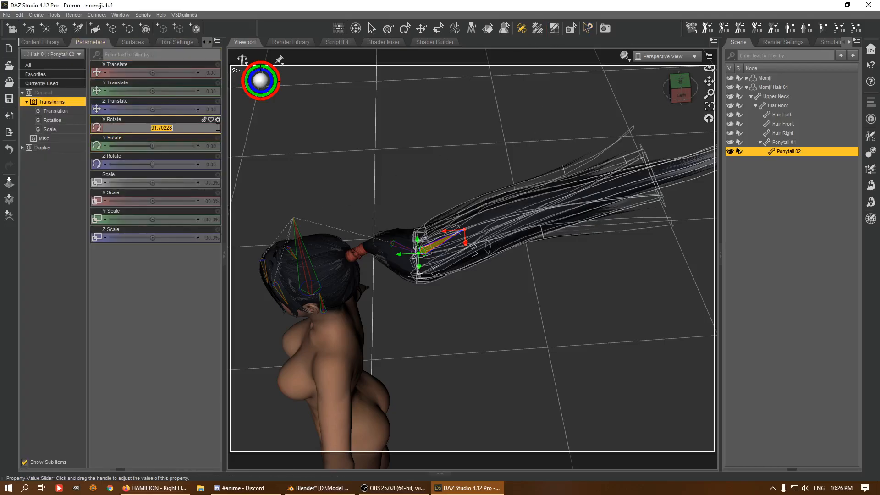
type("0")
key("Return")
Step: Create a child bone of Ponytail 02 named Ponytail 03 with rotation order YXZ
left_click(681, 95)
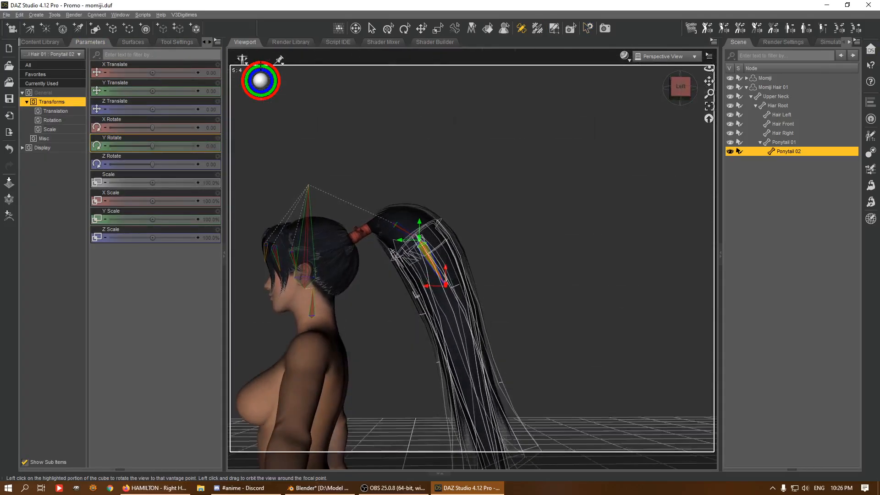
left_click_drag(708, 81, 717, 28)
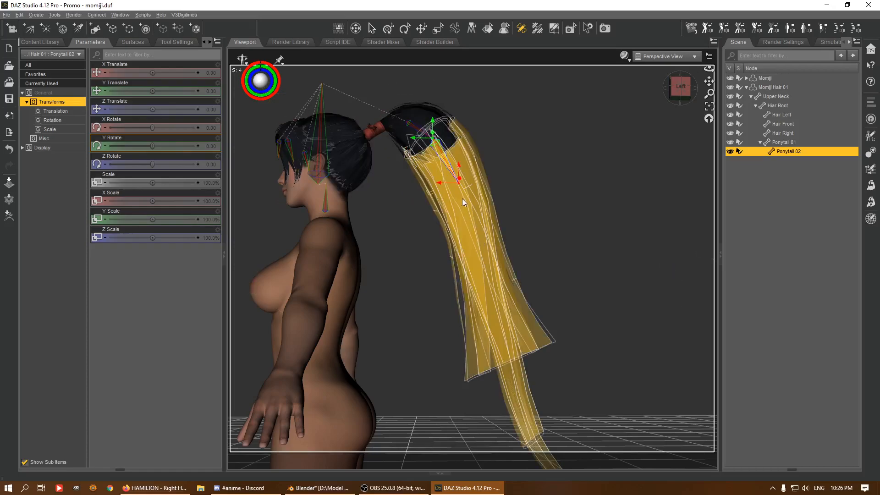
right_click(508, 144)
mouse_move(535, 159)
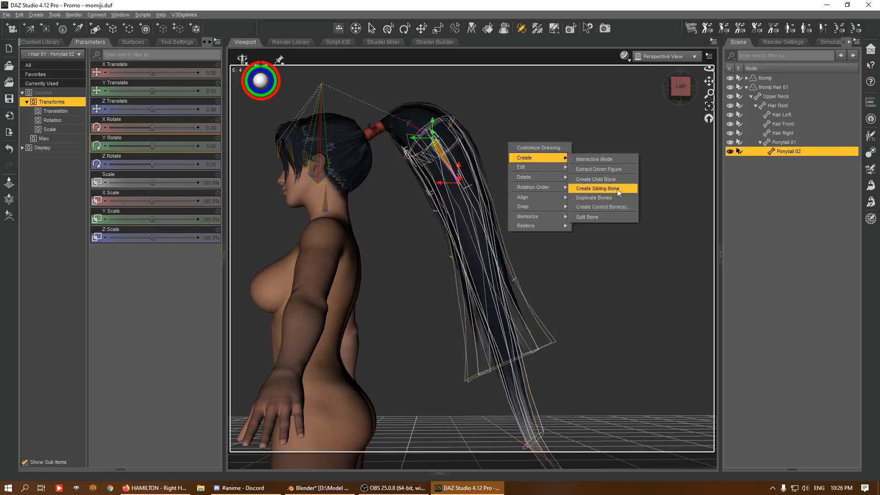
left_click(617, 179)
left_click(497, 231)
type("Ponytail 0")
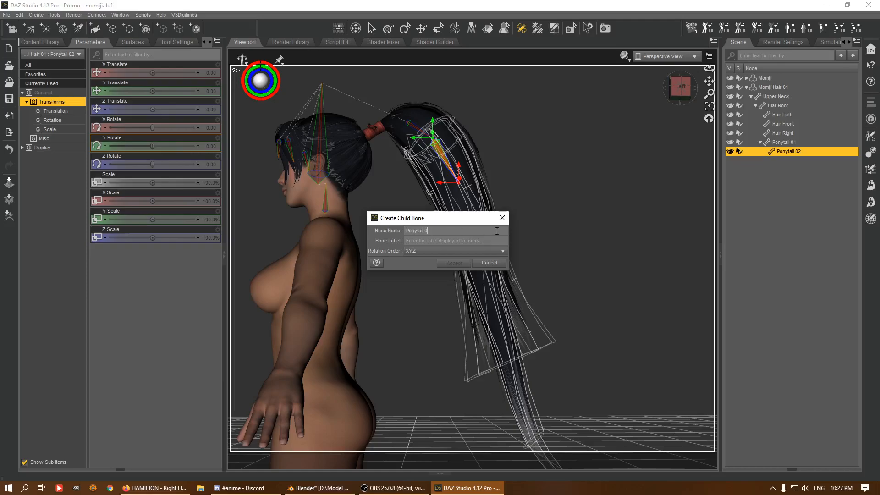
type("3")
left_click(419, 251)
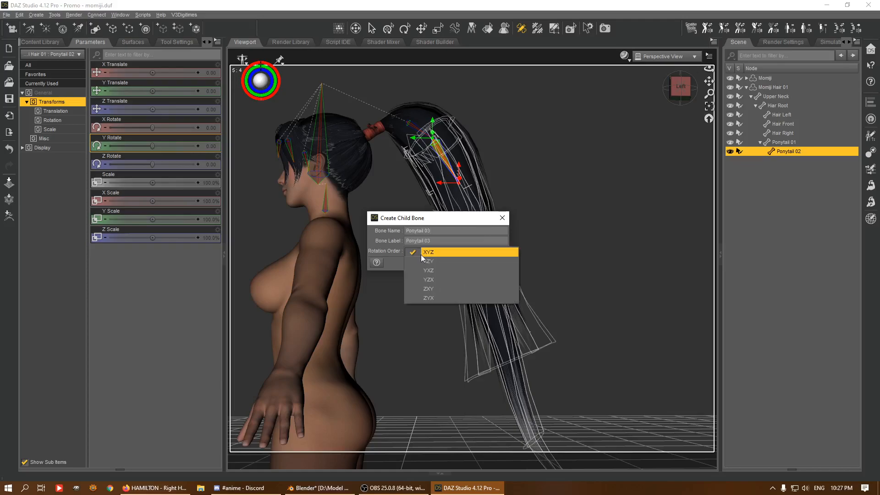
left_click(432, 271)
left_click(454, 263)
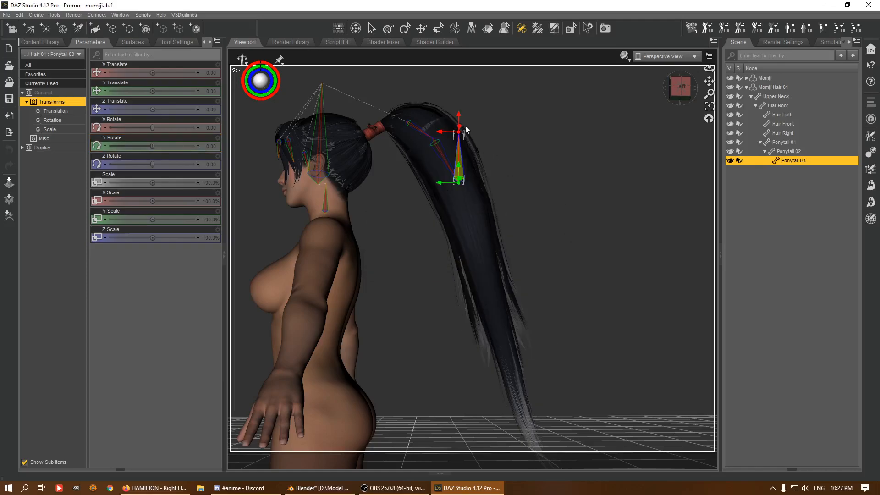
Step: Place Ponytail 03's end point farther down the ponytail so the bone runs along the centre of the hair
left_click_drag(466, 127, 479, 290)
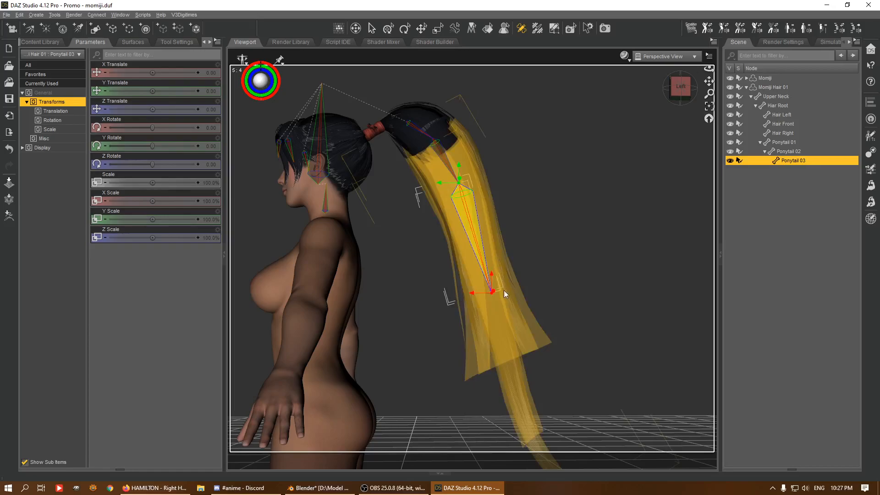
left_click_drag(484, 291, 484, 273)
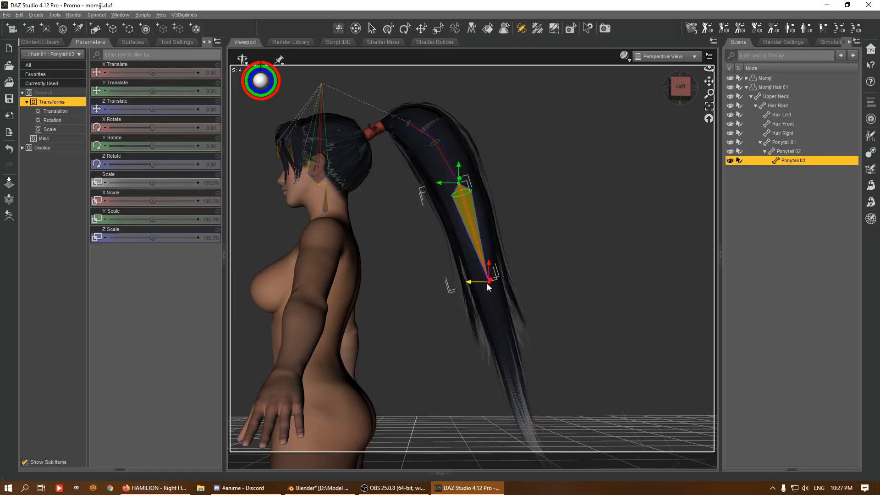
left_click_drag(469, 282, 471, 282)
Step: Deselect the ponytail faces above Ponytail 03's start from both sides with the Node Weight Map Brush tool
left_click(537, 28)
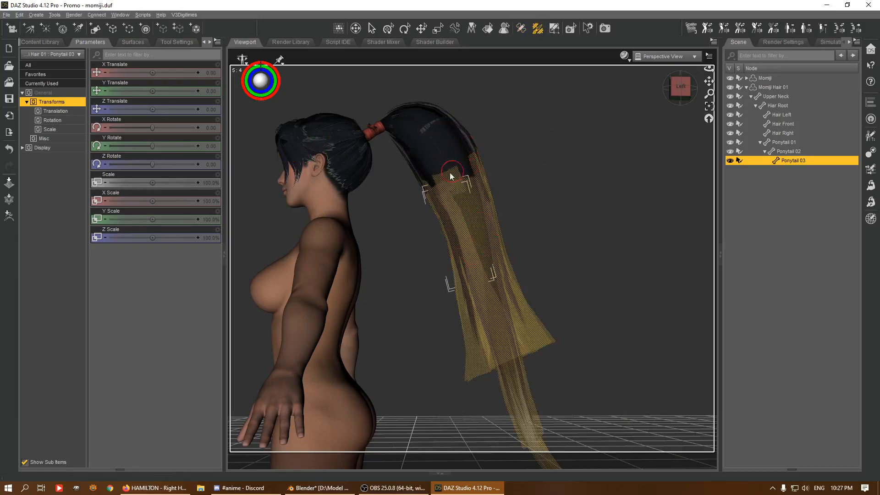
left_click_drag(681, 90, 596, 105)
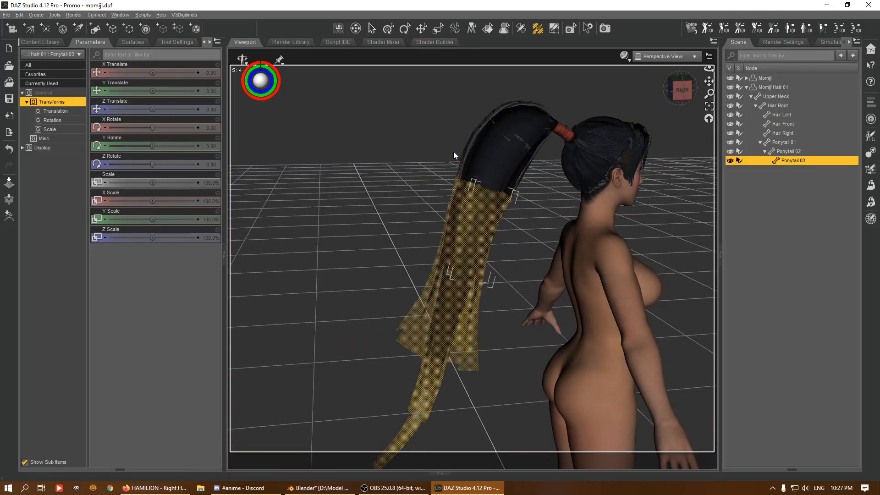
left_click_drag(680, 90, 758, 79)
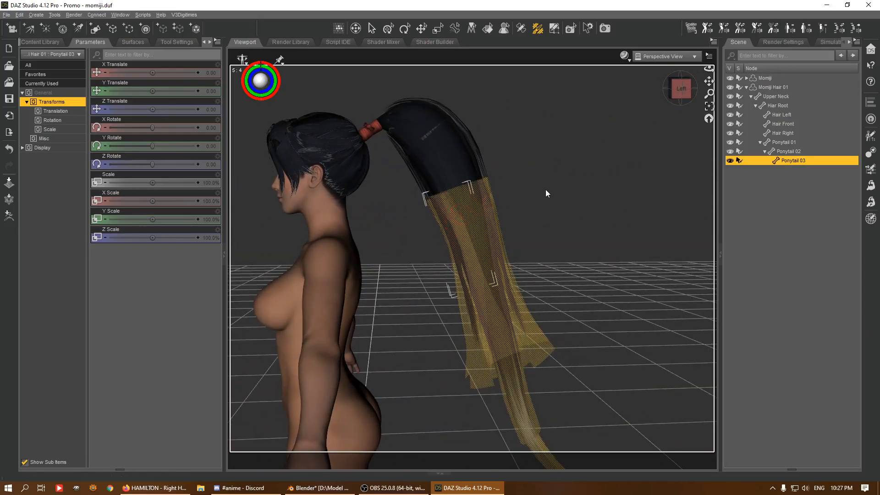
left_click_drag(680, 91, 664, 85)
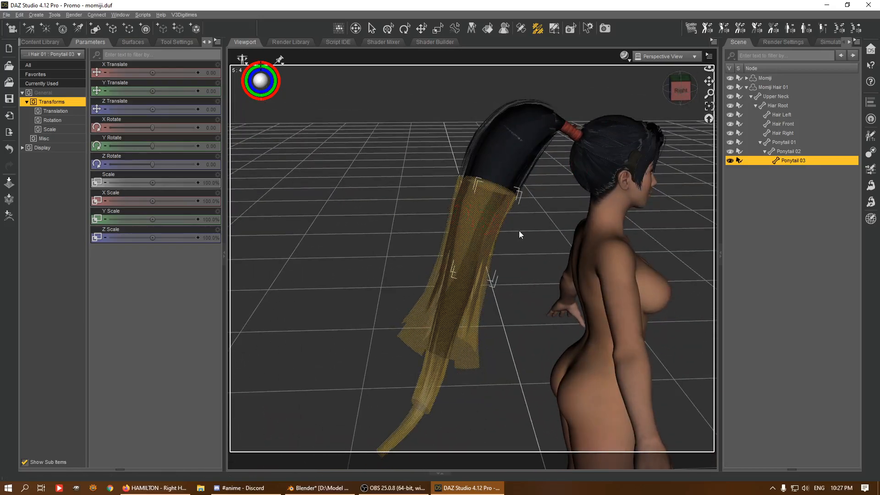
Step: Fill the selected ponytail faces with full weight on Ponytail 03's General Weights map
right_click(487, 293)
mouse_move(526, 375)
left_click(568, 375)
left_click(430, 260)
left_click(177, 42)
left_click(61, 197)
right_click(537, 230)
mouse_move(571, 310)
left_click(619, 310)
left_click(430, 260)
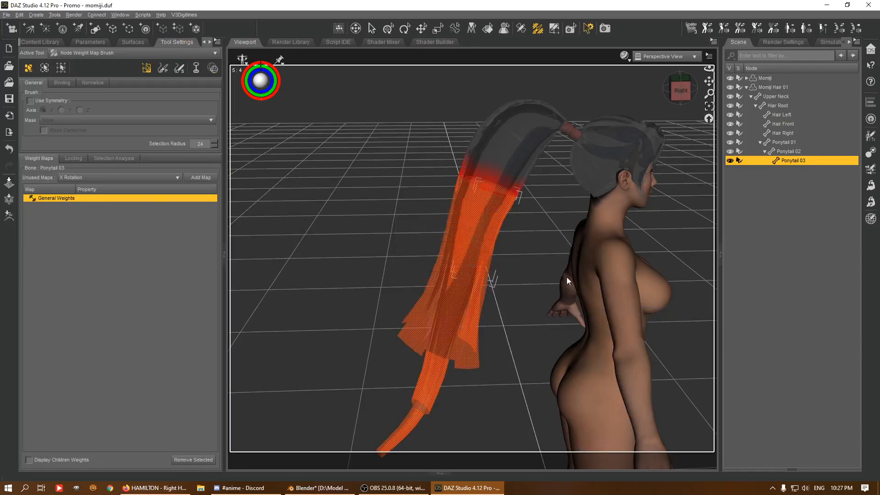
Step: Grow the face selection toward the hair tie and smooth Ponytail 03's weights at 50% with 20 iterations and restricted influence
left_click(33, 44)
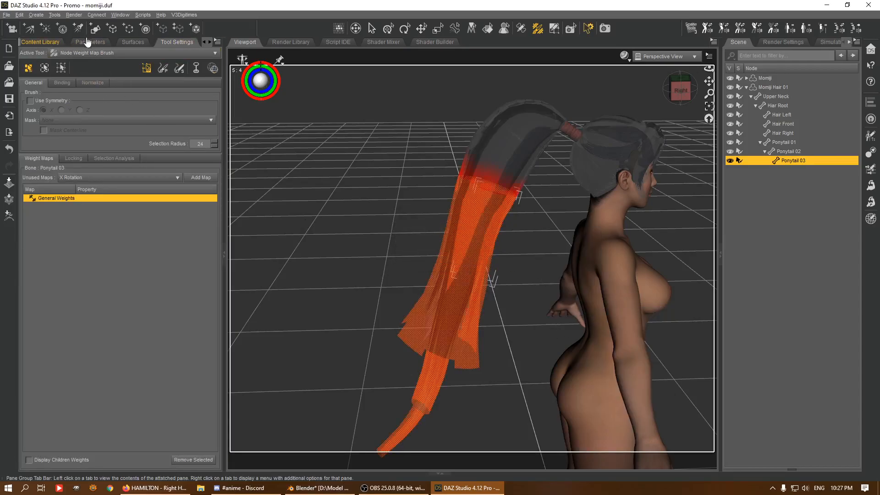
left_click(177, 42)
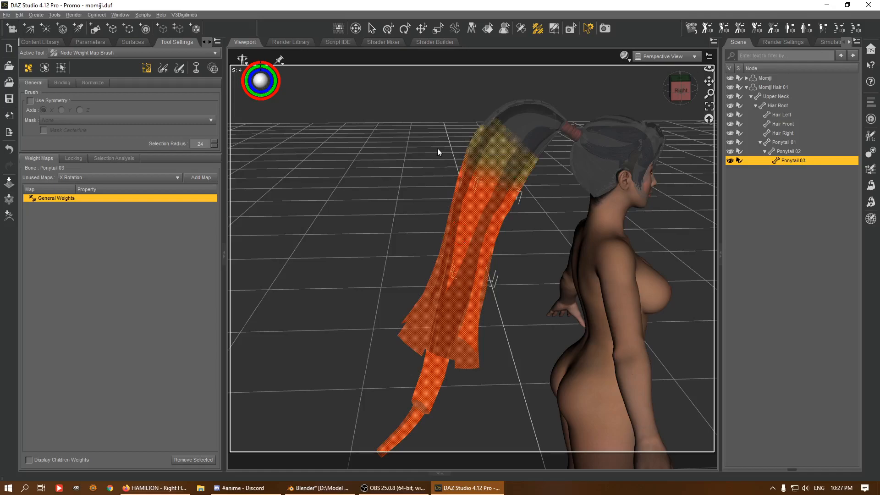
right_click(454, 151)
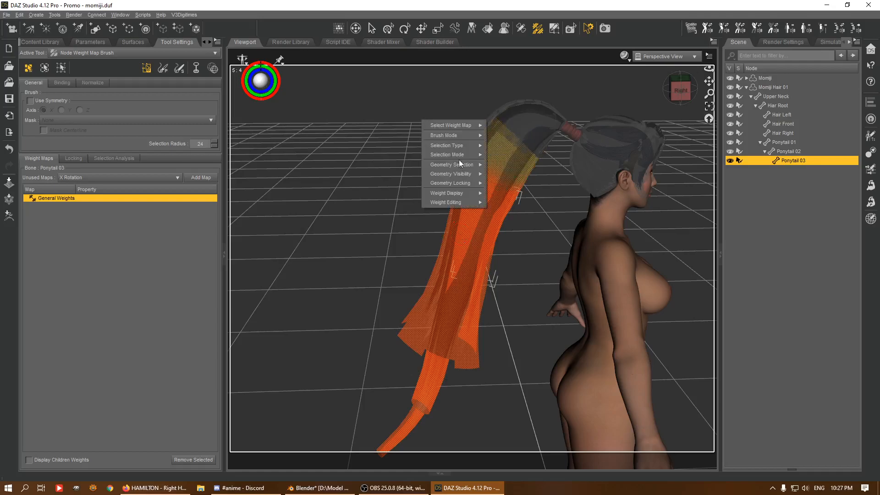
mouse_move(466, 204)
left_click(516, 211)
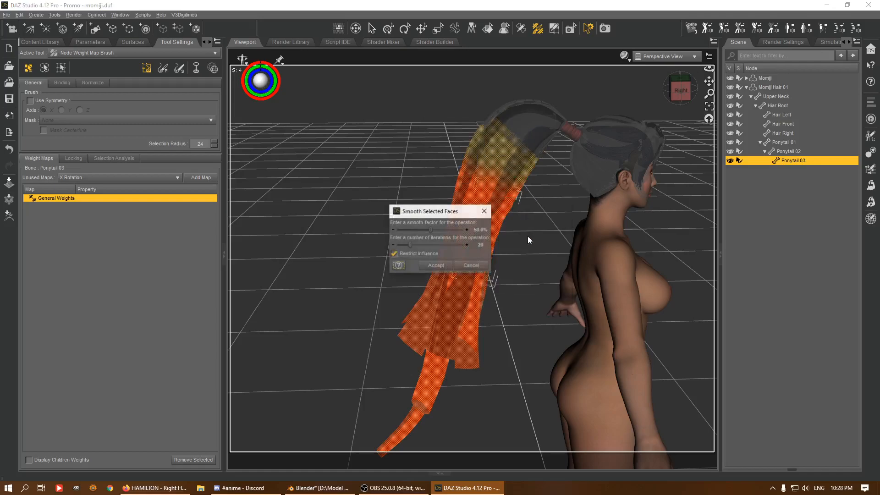
left_click(436, 265)
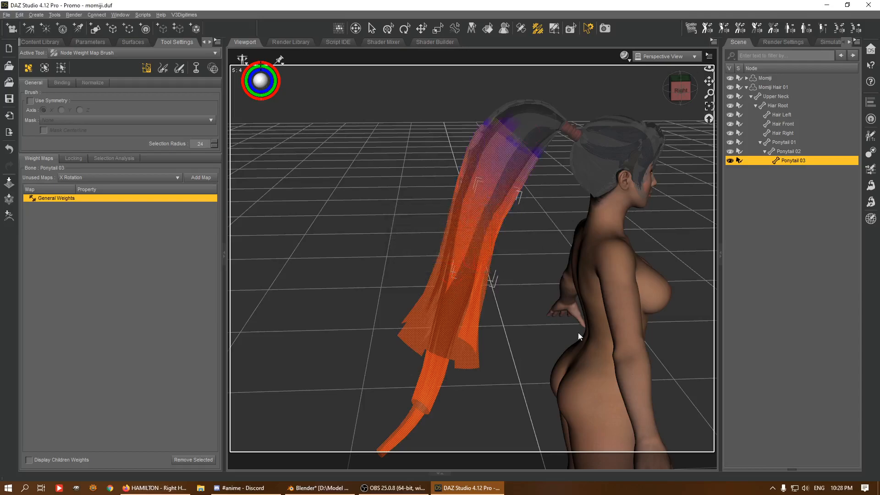
Step: Rotate Ponytail 03 about 82° on X and paint its weights over the unweighted faces of the upper ponytail from both sides
left_click(90, 42)
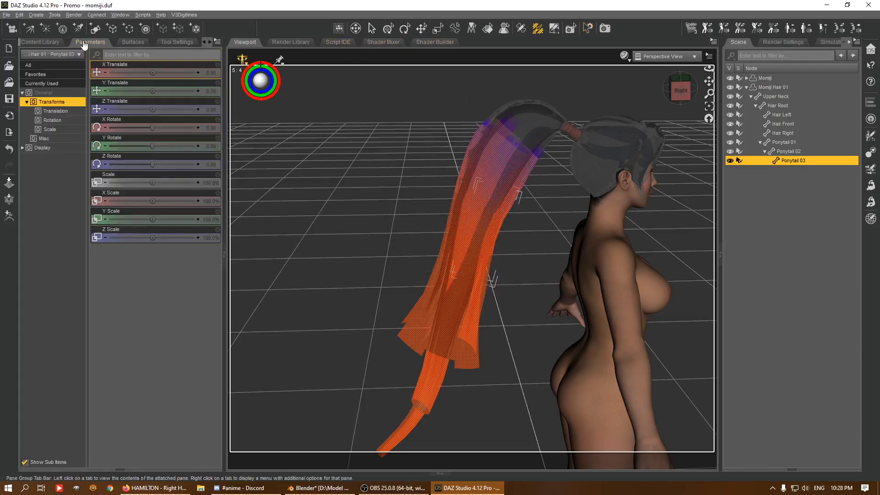
left_click_drag(153, 128, 172, 131)
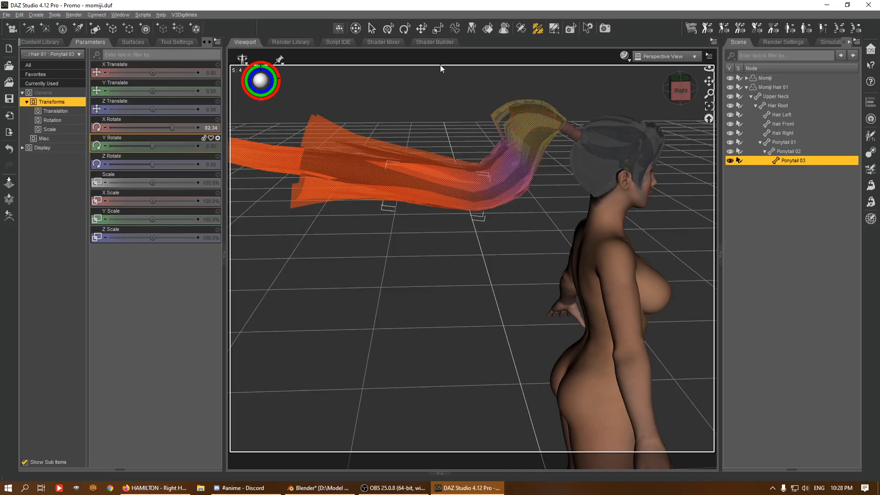
left_click(391, 29)
left_click(539, 29)
left_click(133, 42)
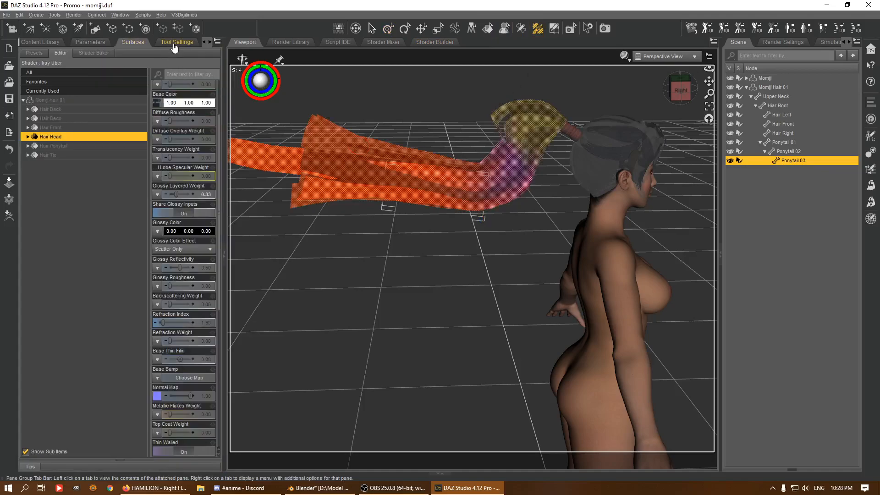
left_click(174, 44)
scroll(493, 238, "down", 3)
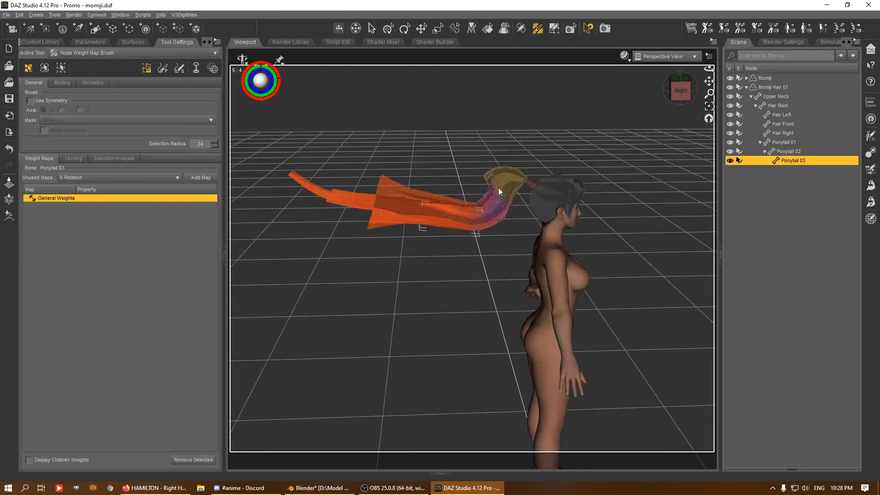
left_click(162, 68)
scroll(483, 163, "down", 1)
left_click_drag(679, 99, 498, 194)
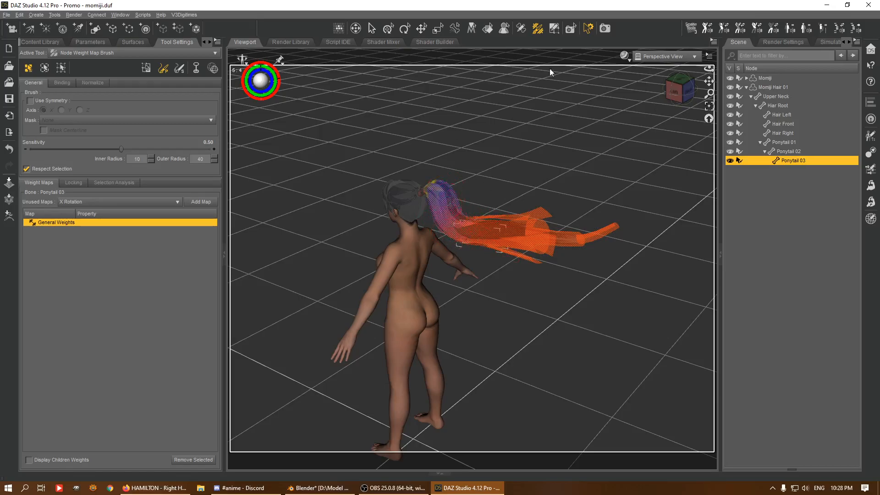
left_click(677, 86)
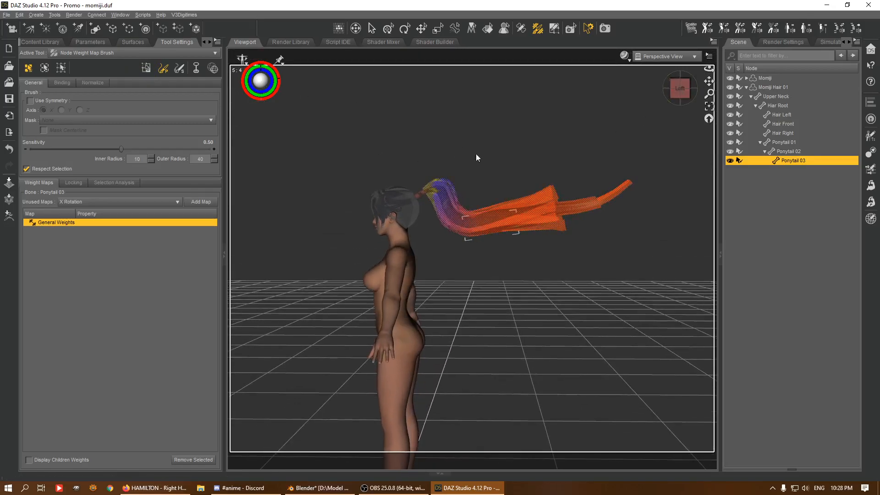
Step: Return to the Joint Editor and reset Ponytail 03's X rotation to 0
left_click(521, 28)
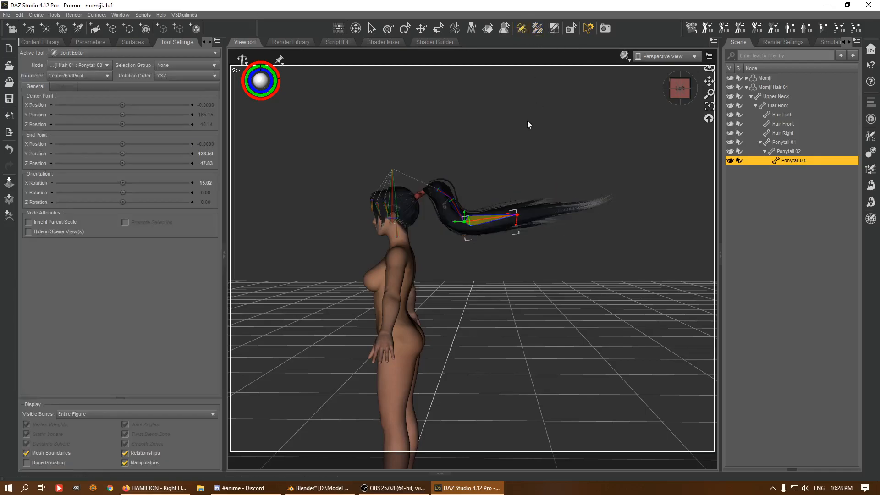
left_click(90, 42)
left_click(216, 128)
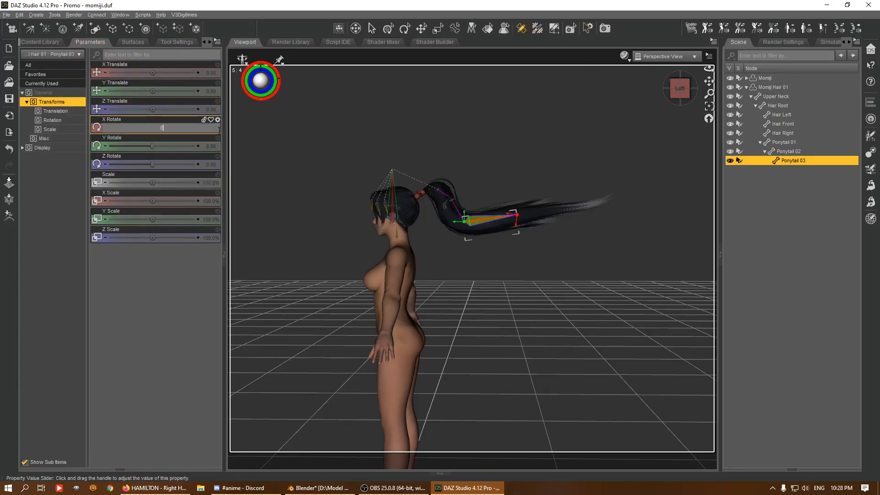
type("0")
key("Return")
Step: Create a child bone of Ponytail 03 named Ponytail 04 with rotation order YXZ and extend its end point down the ponytail
right_click(523, 198)
mouse_move(546, 216)
left_click(618, 234)
type("Ponytail 04")
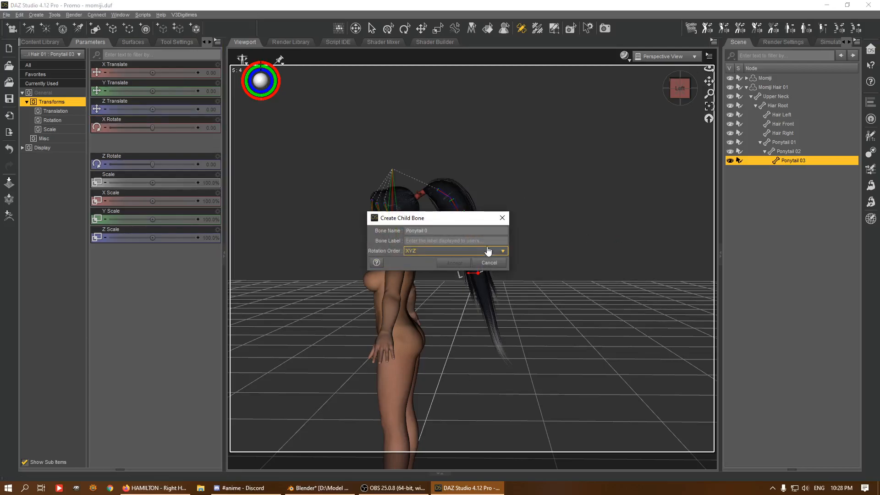
left_click(433, 252)
left_click(435, 271)
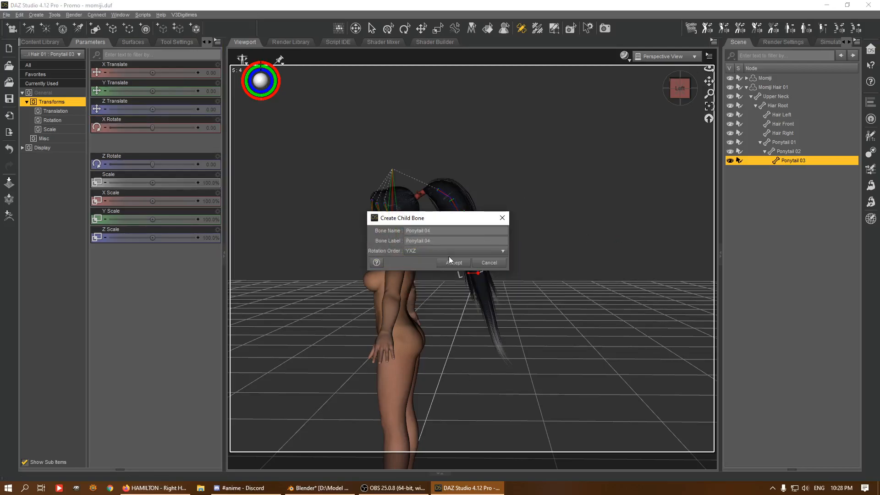
left_click(450, 261)
left_click_drag(487, 277, 480, 315)
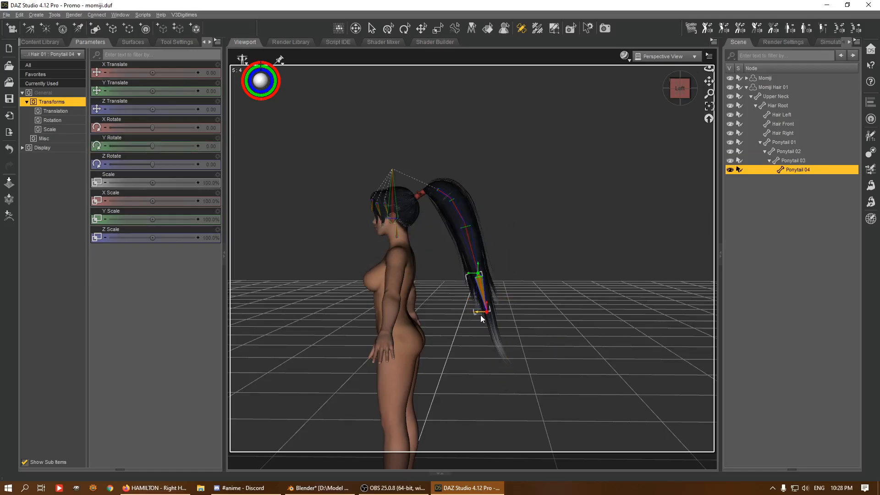
Step: Fine-tune the end point of the Ponytail 04 bone slightly further down the ponytail
scroll(539, 286, "up", 4)
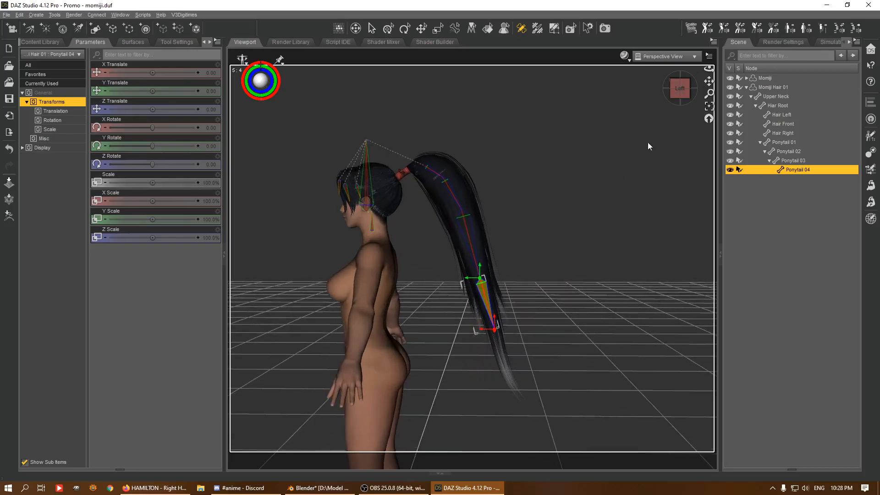
left_click_drag(709, 82, 698, 9)
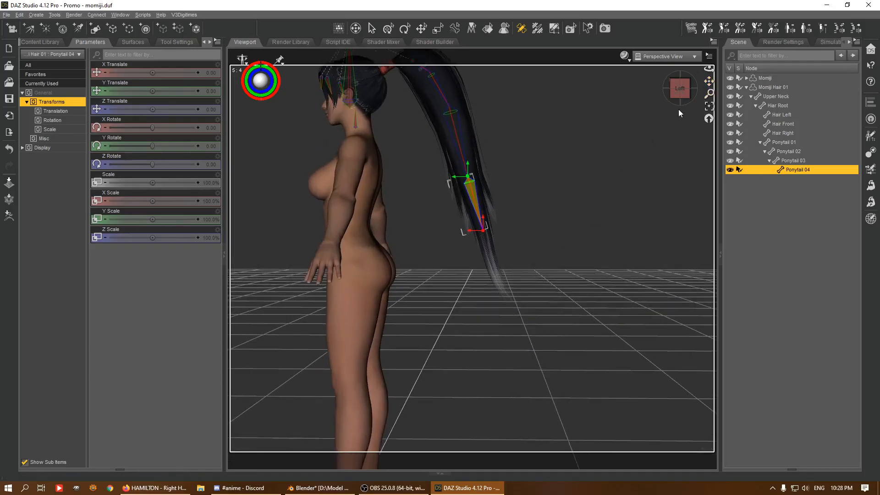
mouse_move(680, 92)
left_mouse_down()
mouse_move(646, 80)
mouse_move(634, 99)
mouse_move(682, 103)
mouse_move(669, 91)
left_mouse_up()
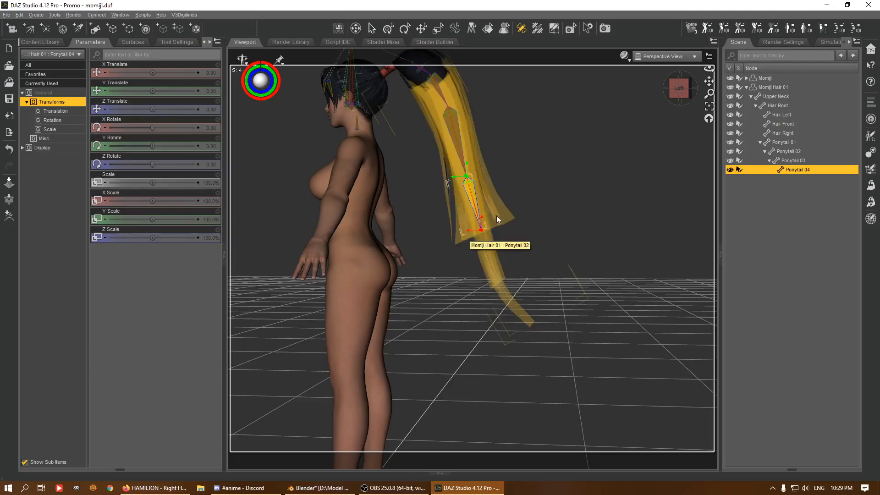
left_click_drag(482, 223, 483, 226)
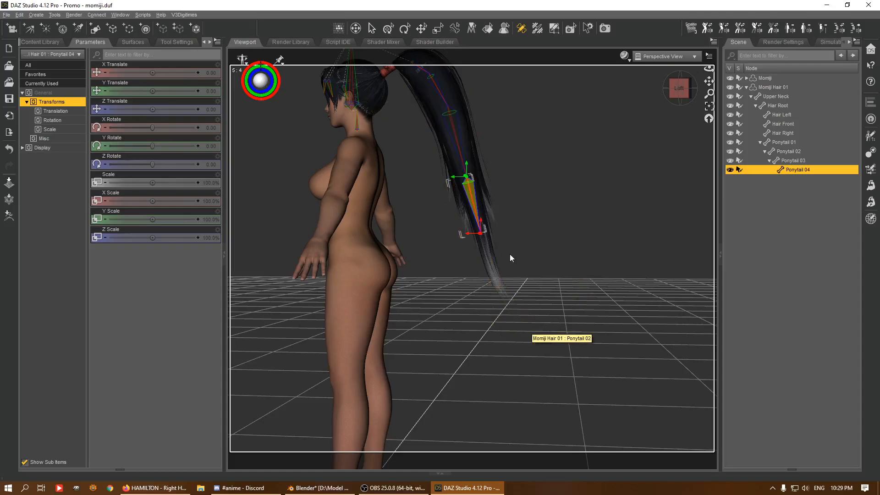
Step: Activate the Node Weight Map Brush's geometry selection and deselect the upper ponytail's faces from both sides
left_click(538, 29)
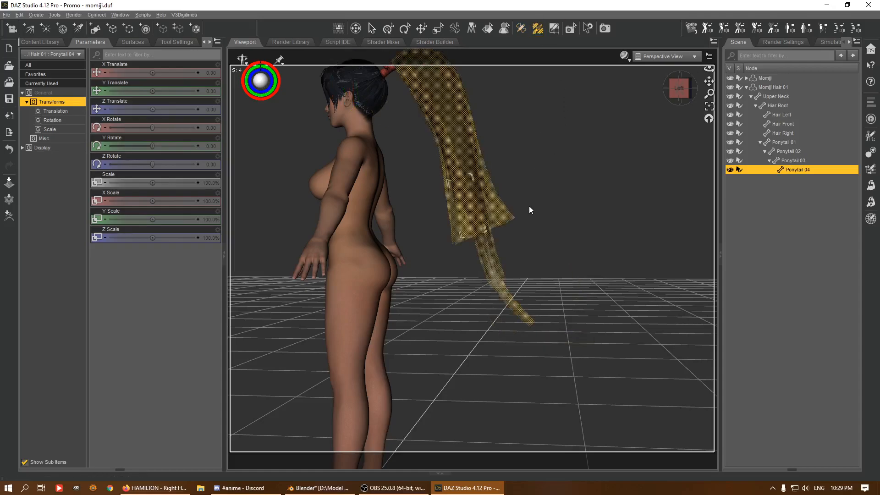
scroll(518, 216, "down", 3)
scroll(474, 106, "down", 1)
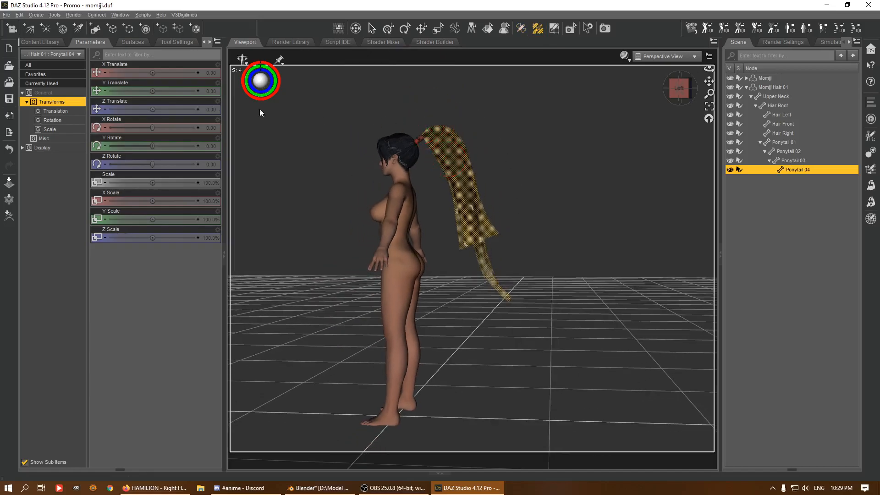
left_click(169, 42)
left_click(146, 68)
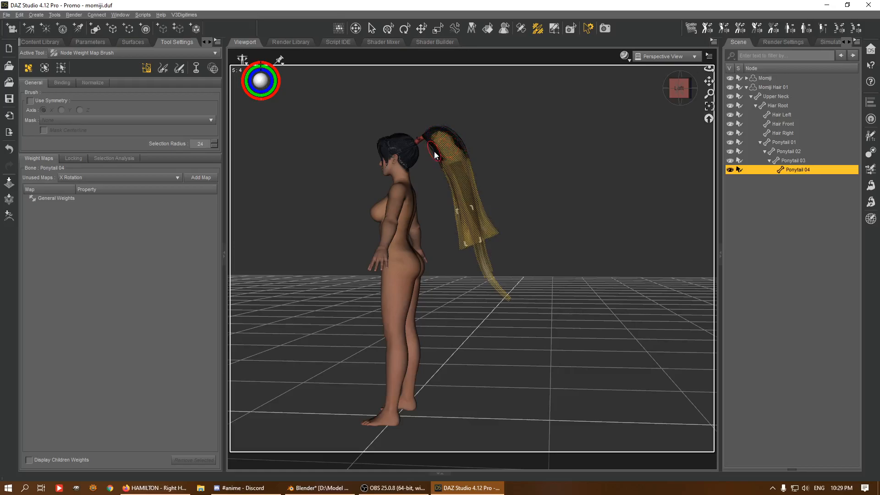
left_click_drag(650, 99, 524, 153, "alt")
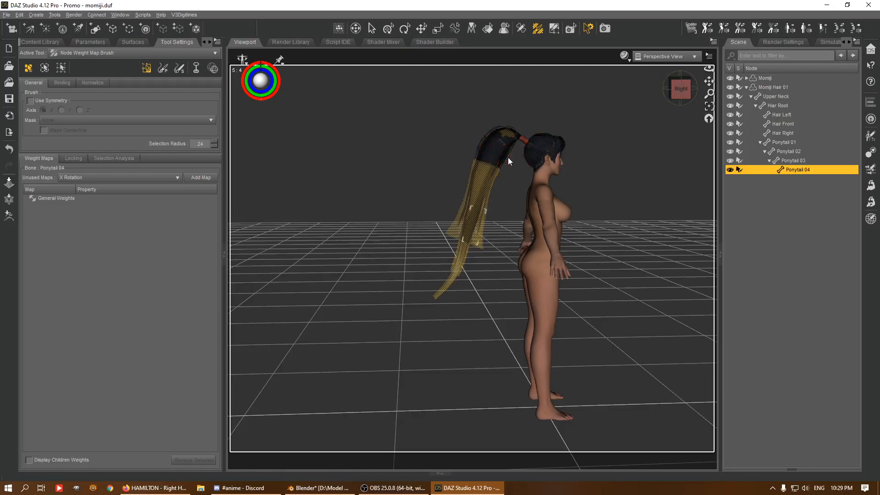
left_click_drag(687, 89, 600, 125)
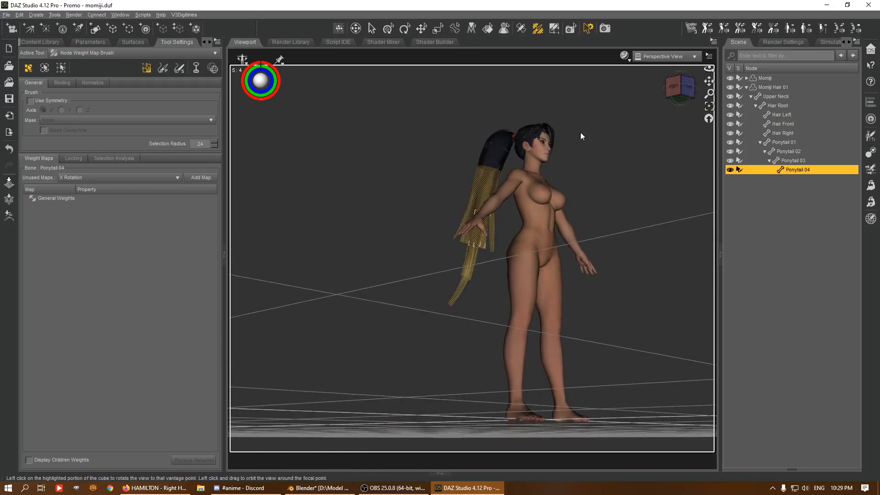
left_click(670, 94)
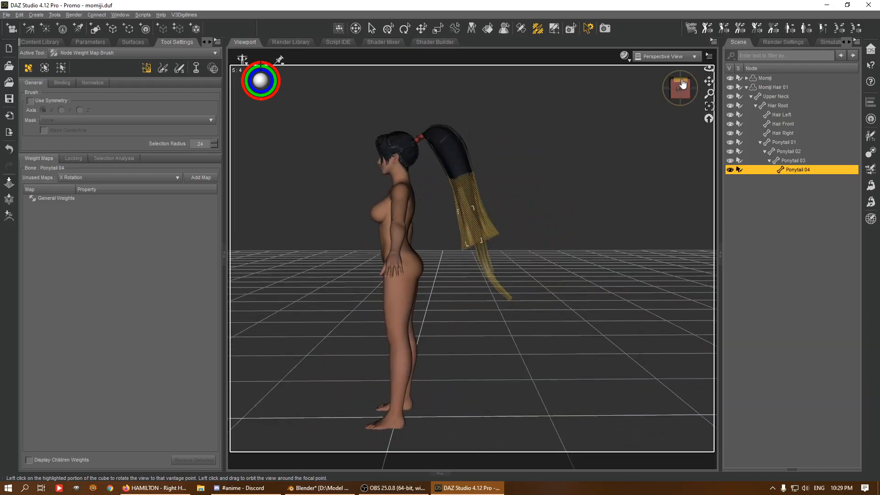
Step: Shrink the face selection toward the start of the Ponytail 04 bone and compare its upper edge from both sides
key("ctrl+minus")
key("ctrl+plus")
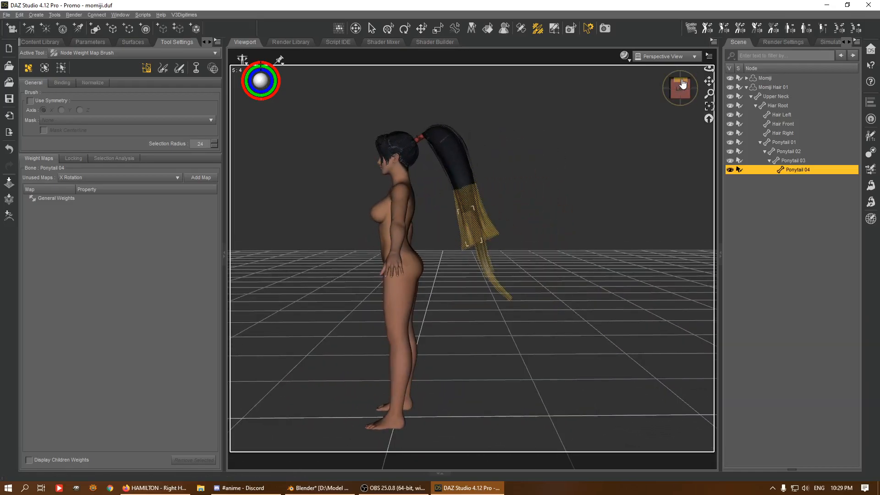
left_click(465, 196, "alt")
left_click(683, 92)
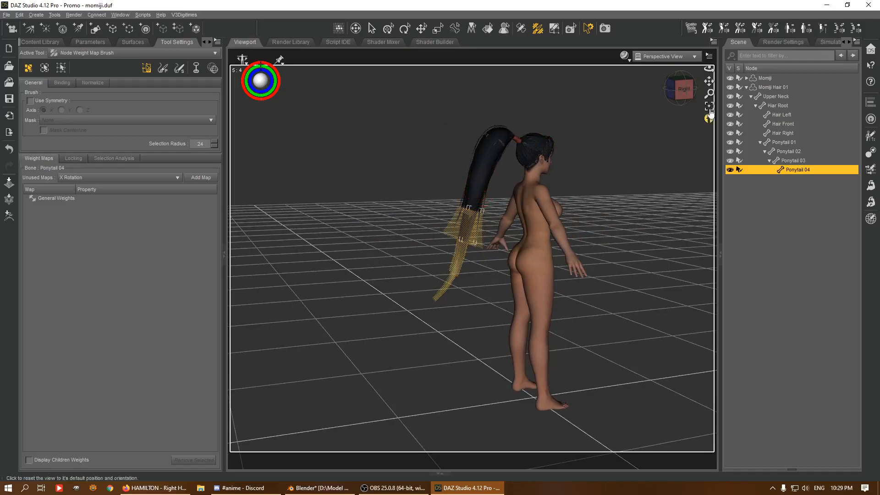
left_click(676, 97)
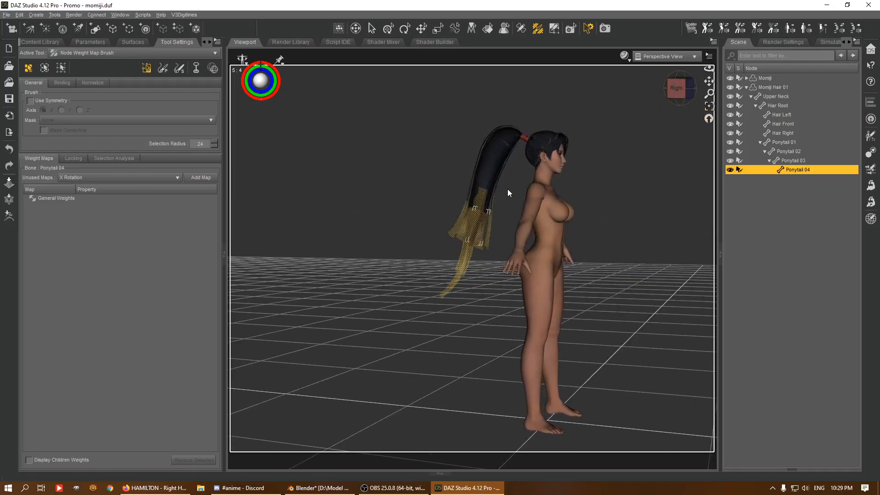
left_click_drag(686, 91, 704, 90)
scroll(617, 124, "up", 5)
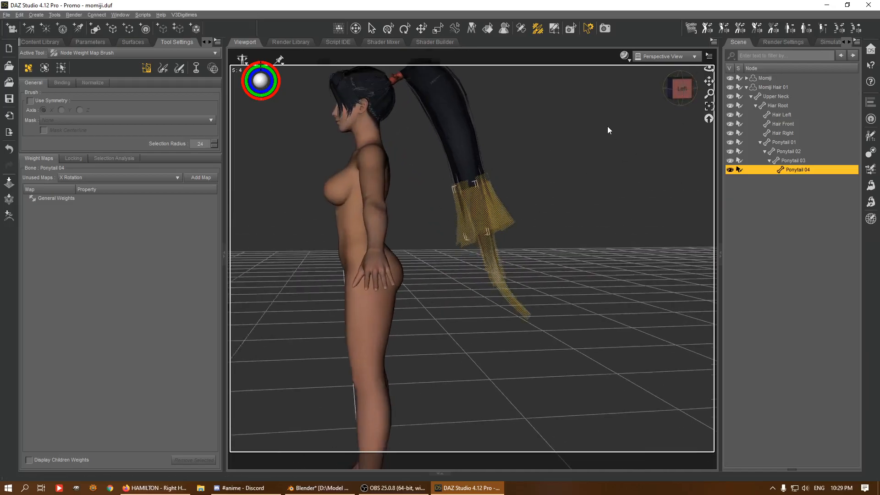
Step: Even out the selection's upper edge at the start of Ponytail 04 by deselecting stray faces on both sides and the back
left_click_drag(453, 182, 488, 173)
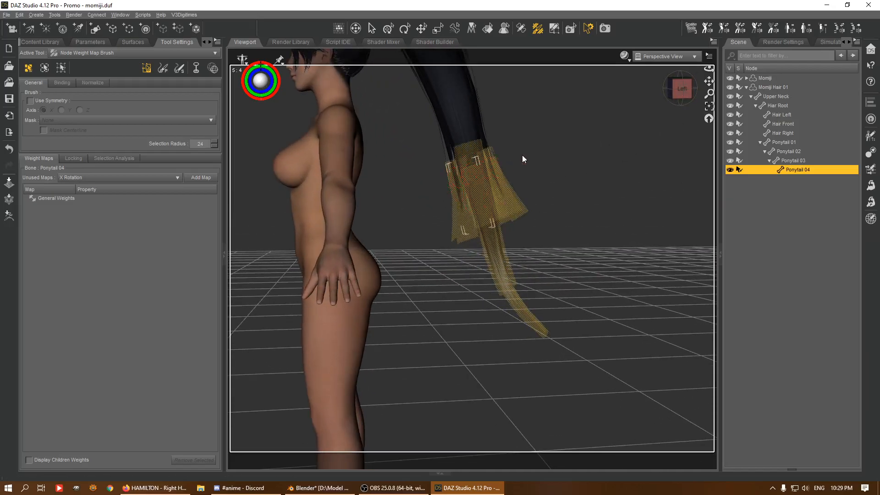
left_click_drag(451, 144, 482, 135)
left_click_drag(681, 89, 479, 169)
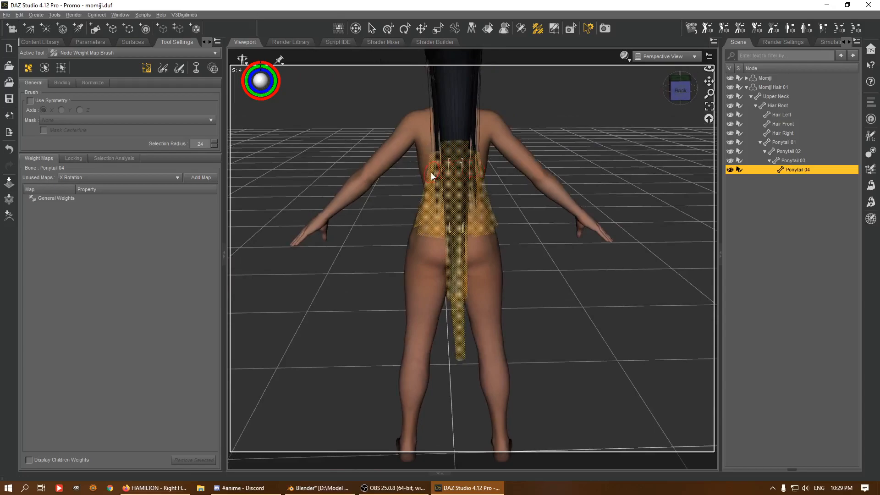
left_click(691, 81)
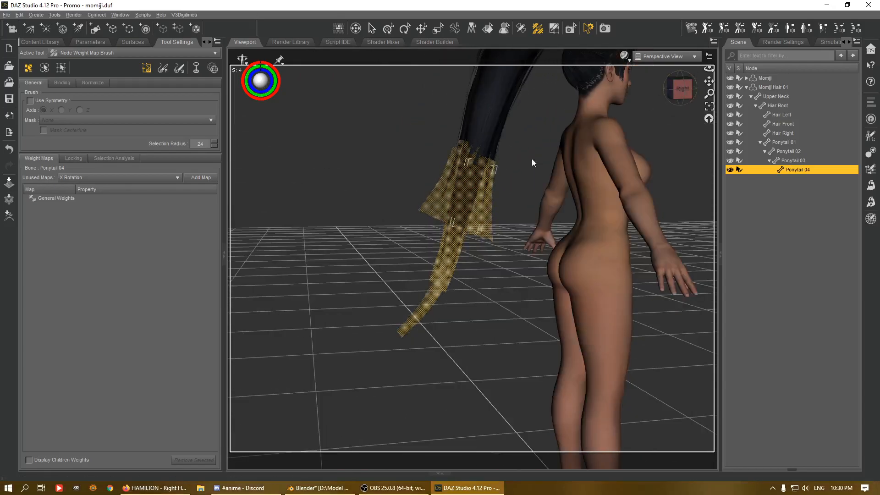
mouse_move(468, 173)
left_mouse_down()
mouse_move(457, 164)
mouse_move(493, 173)
left_mouse_up()
left_click(673, 89)
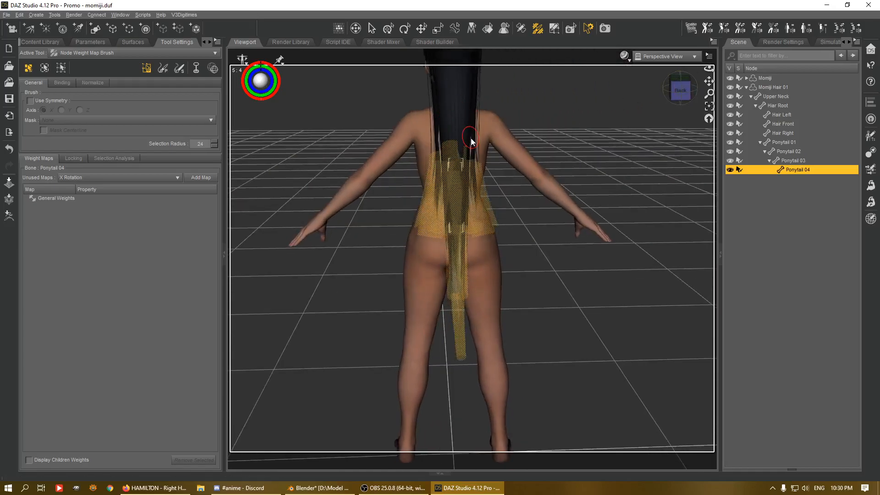
mouse_move(669, 97)
left_mouse_down()
mouse_move(596, 110)
mouse_move(509, 164)
left_mouse_up()
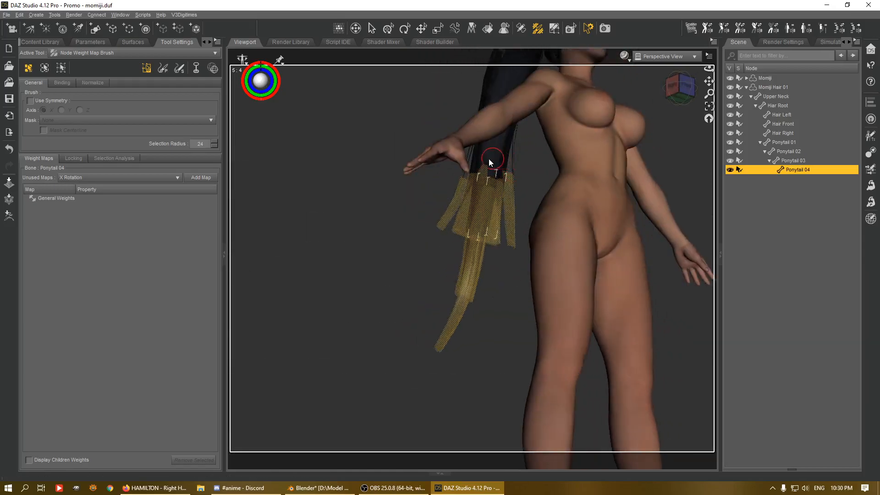
left_click(674, 87)
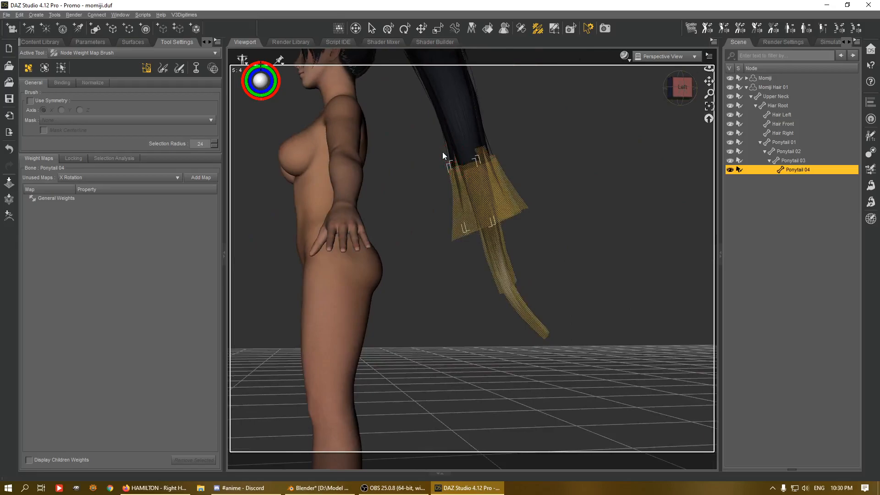
Step: Try to fill the selected lower ponytail faces with weights for Ponytail 04
right_click(567, 133)
mouse_move(596, 215)
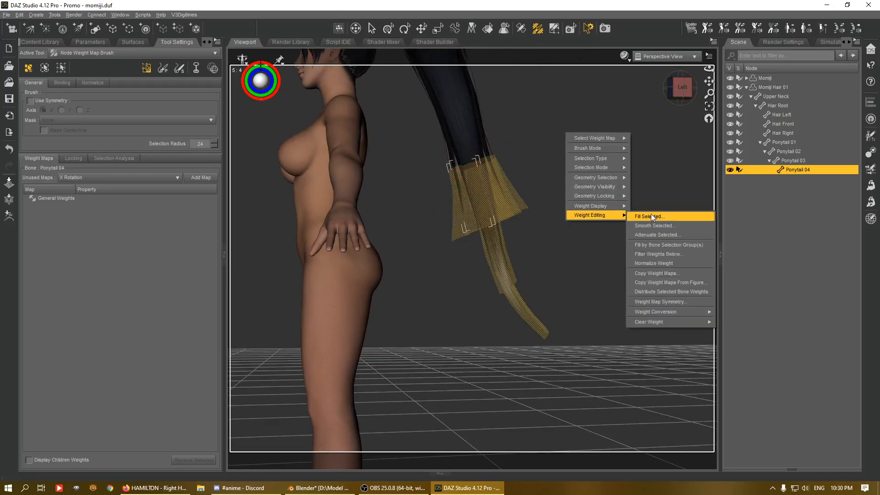
left_click(651, 216)
left_click(430, 259)
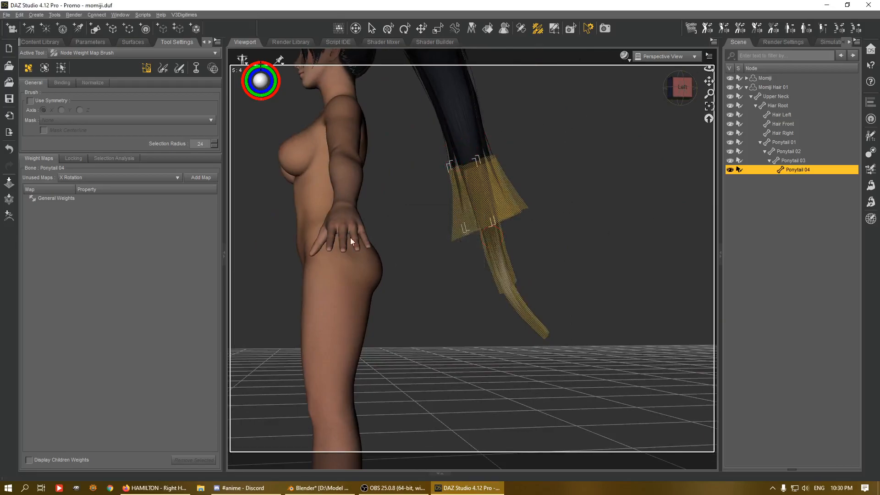
Step: Make Ponytail 04's General Weights map active and fill the selected lower ponytail faces with weight
left_click(53, 198)
right_click(597, 188)
mouse_move(616, 269)
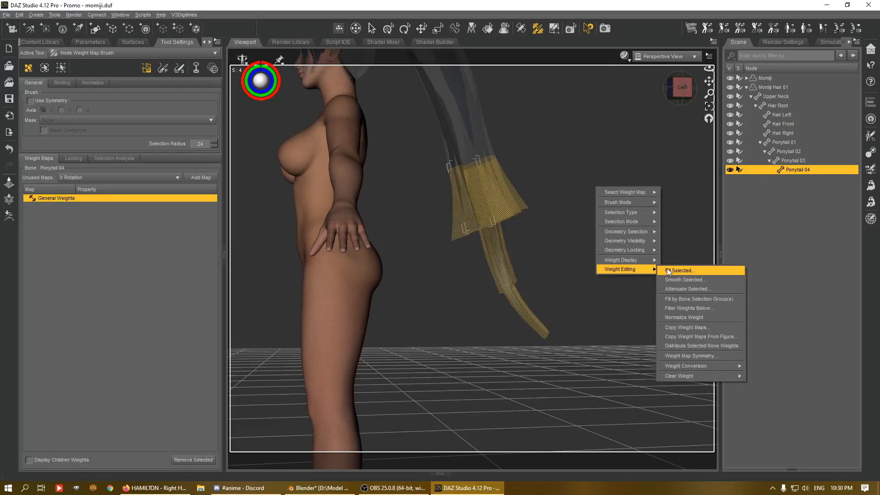
left_click(668, 272)
left_click(419, 258)
Step: Grow the face selection up the ponytail toward the hair tie and smooth Ponytail 04's weights
scroll(614, 266, "down", 5)
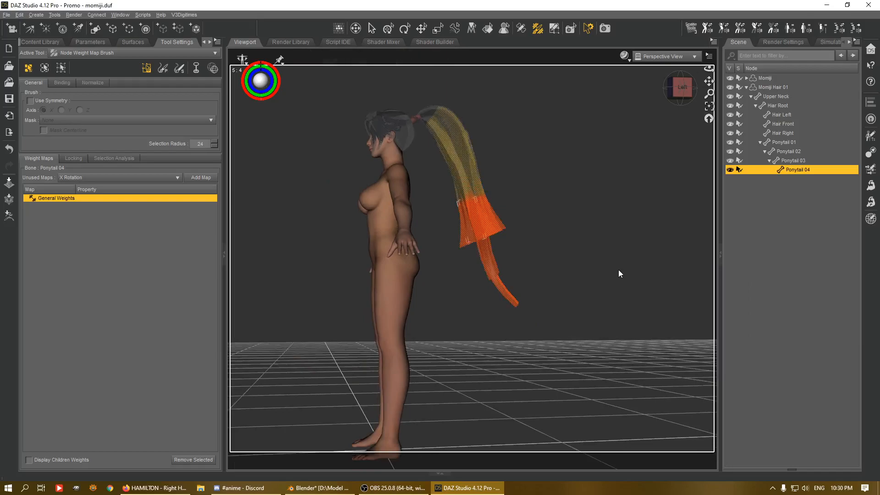
right_click(576, 177)
mouse_move(615, 258)
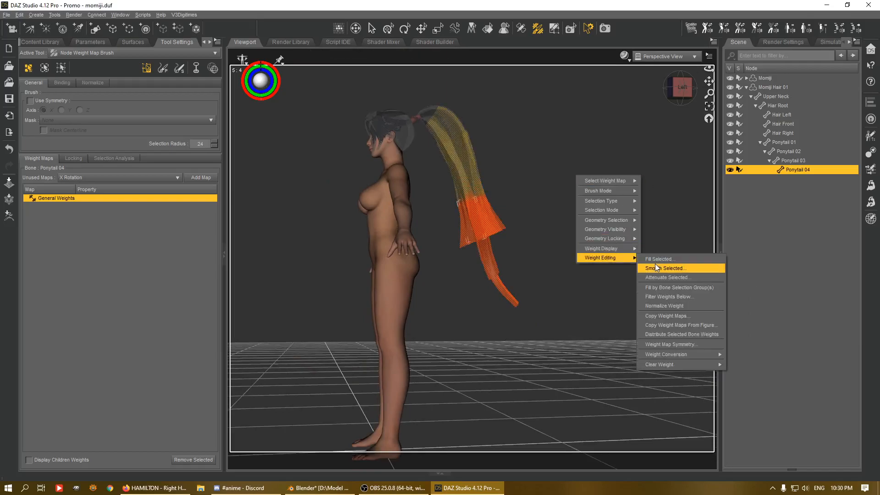
left_click(656, 268)
left_click(430, 270)
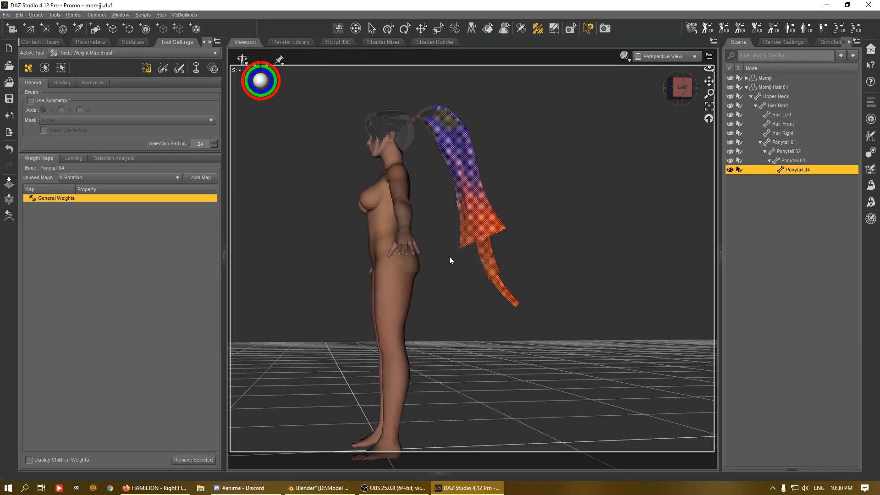
Step: Rotate Ponytail 04 on X to lift the tip away from the body, and activate weight painting with sensitivity 0.50
left_click(91, 42)
left_click_drag(139, 124, 185, 128)
left_click(177, 41)
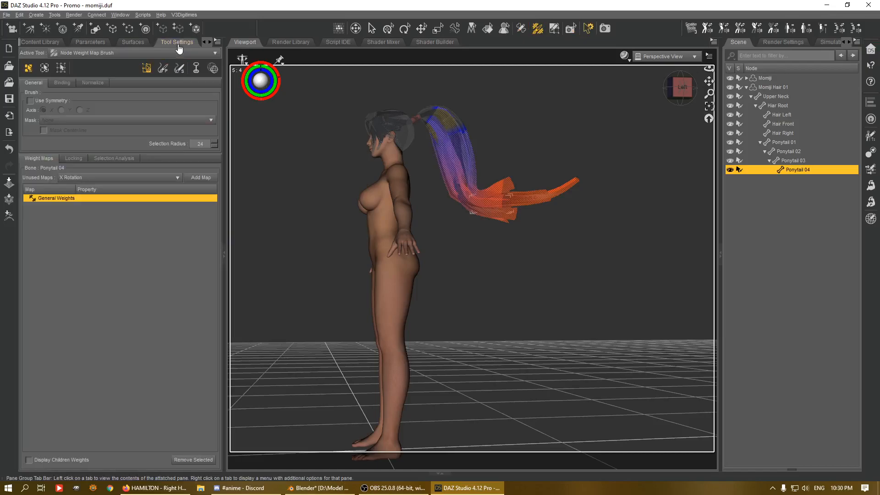
left_click(163, 67)
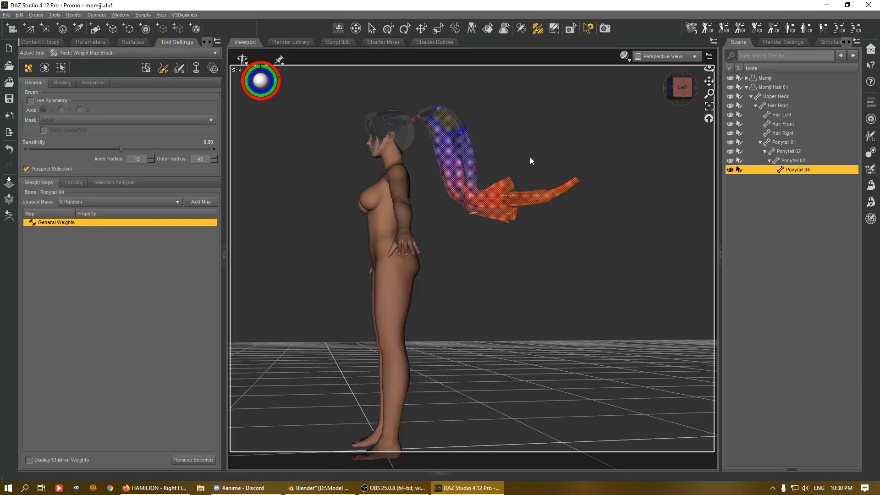
Step: Try a weight paint stroke for Ponytail 04 at the ponytail's bend, and undo it
left_click(674, 78)
left_click_drag(674, 78, 650, 90)
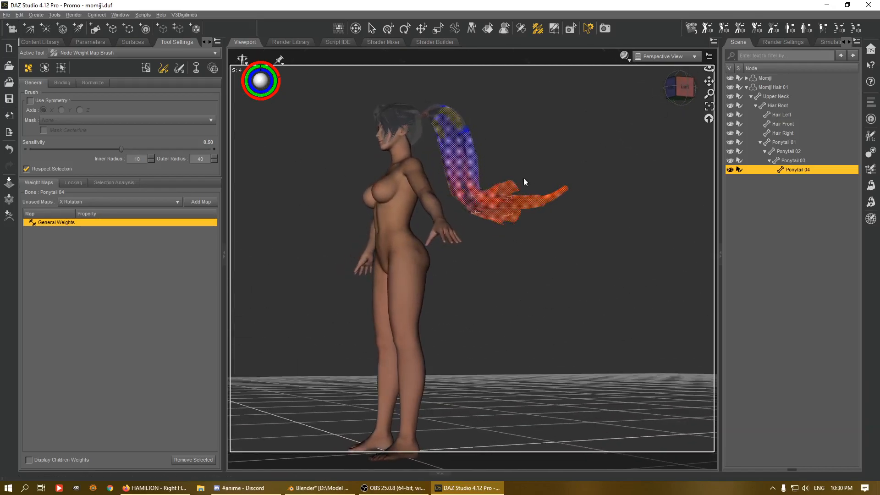
scroll(470, 201, "down", 3)
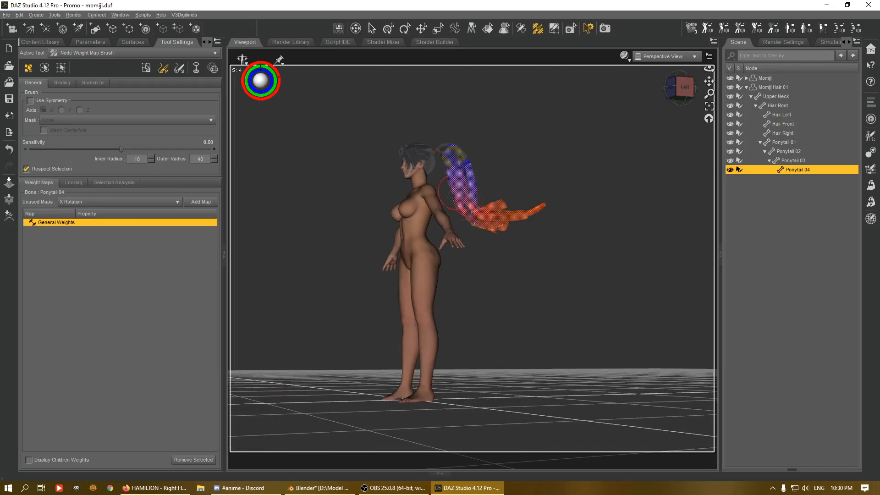
left_click_drag(469, 205, 471, 198)
key("ctrl+z")
left_click(551, 190)
Step: Paint Ponytail 03's weights along the inner side of the bend and return to Ponytail 04
left_click(799, 160)
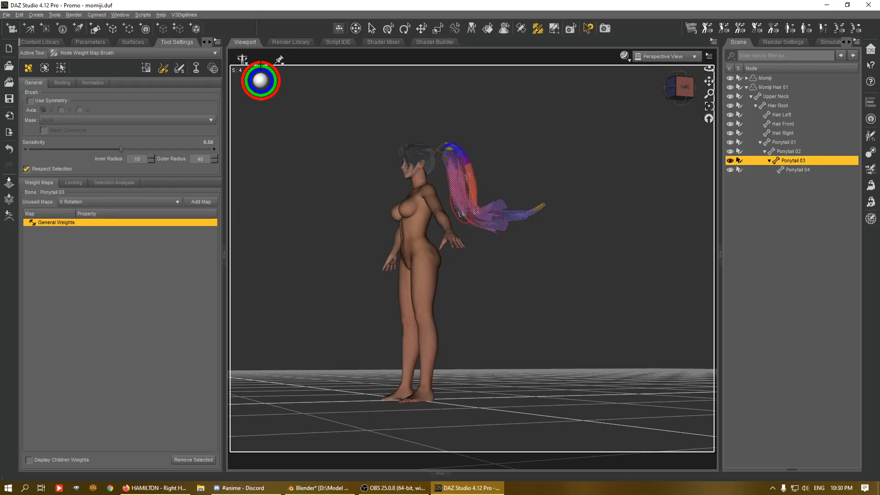
mouse_move(454, 201)
left_mouse_down()
mouse_move(465, 181)
mouse_move(458, 193)
left_mouse_up()
left_click(797, 170)
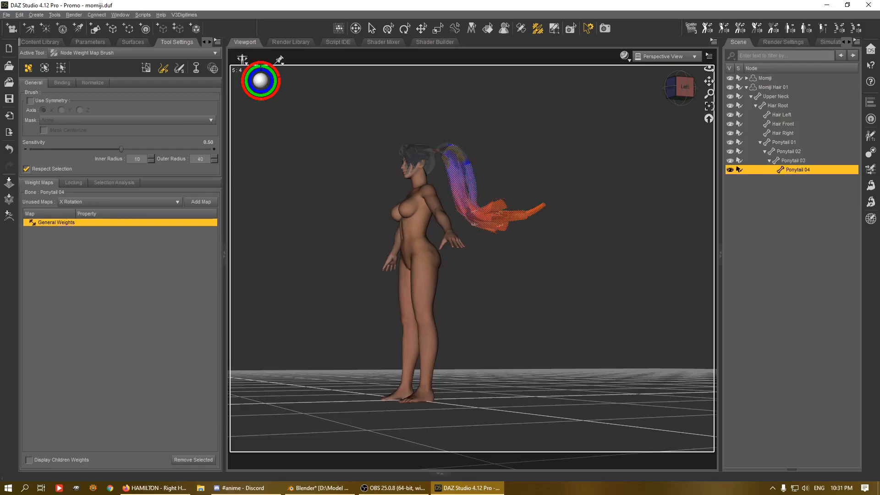
Step: Paint Ponytail 04's weights along the body-facing side of the bend, working from the character's right side
scroll(584, 150, "up", 5)
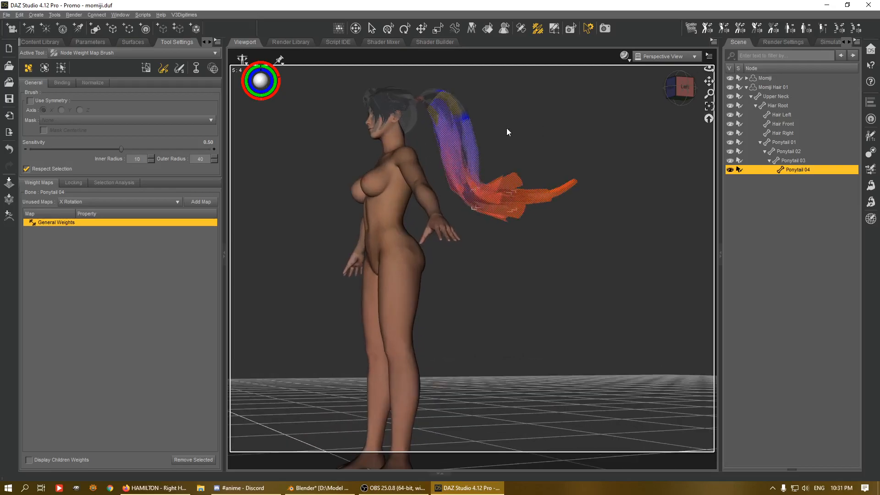
left_click_drag(682, 103, 564, 102)
scroll(528, 248, "down", 3)
scroll(528, 252, "down", 2)
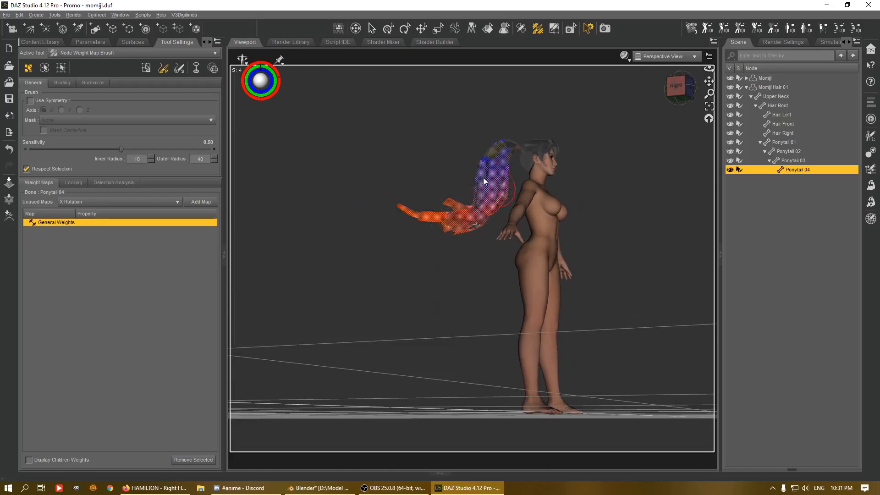
mouse_move(679, 88)
left_mouse_down()
mouse_move(672, 93)
mouse_move(680, 98)
mouse_move(669, 100)
mouse_move(672, 79)
mouse_move(671, 99)
left_mouse_up()
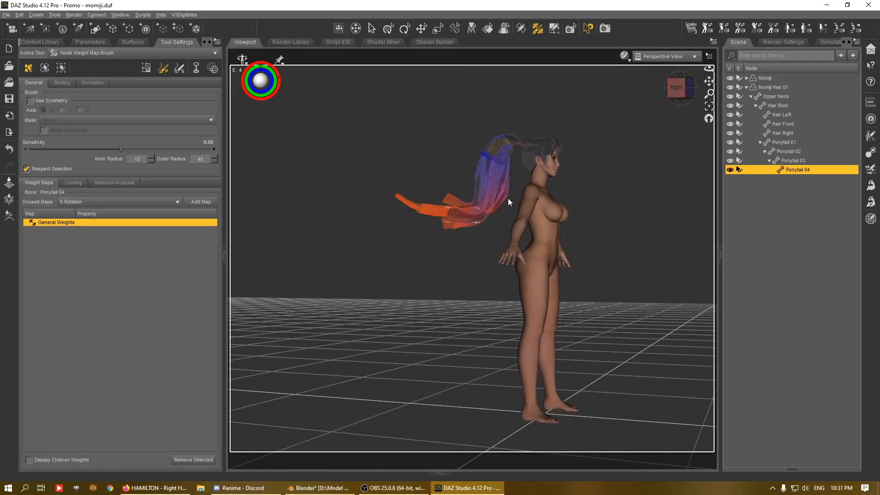
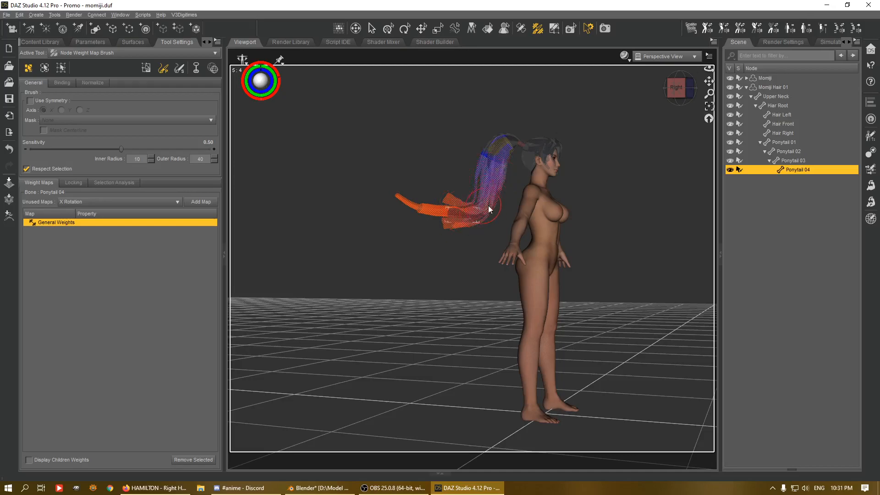
scroll(490, 238, "down", 3)
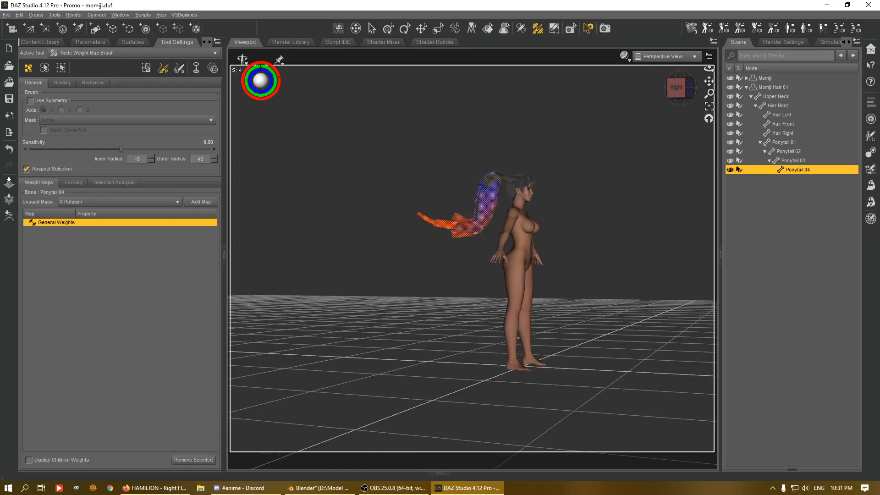
Step: Paint Ponytail 04's weights down the body-facing edge of the bend from the character's left side
left_click_drag(678, 89, 573, 90)
scroll(489, 204, "up", 3)
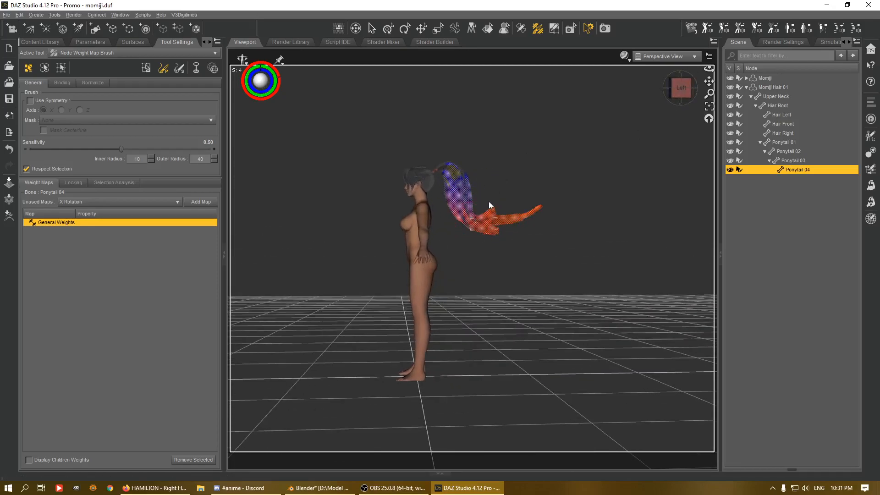
scroll(465, 190, "up", 1)
left_click_drag(464, 209, 458, 206)
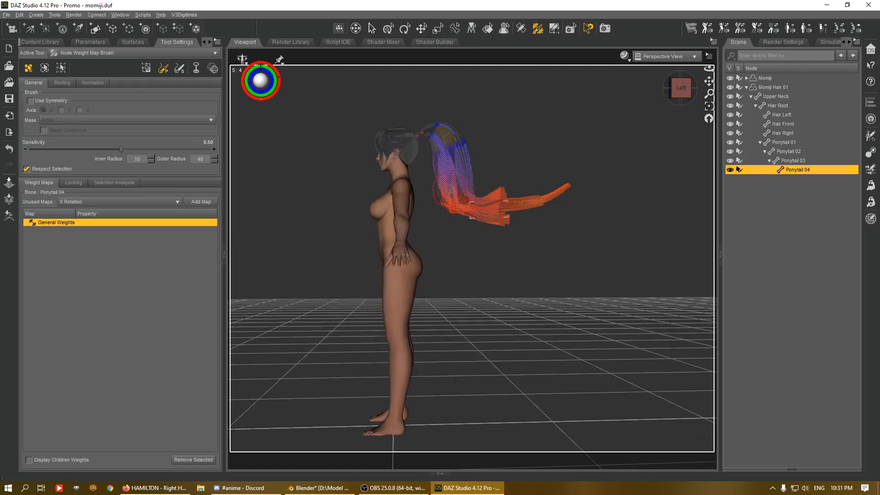
scroll(444, 204, "down", 3)
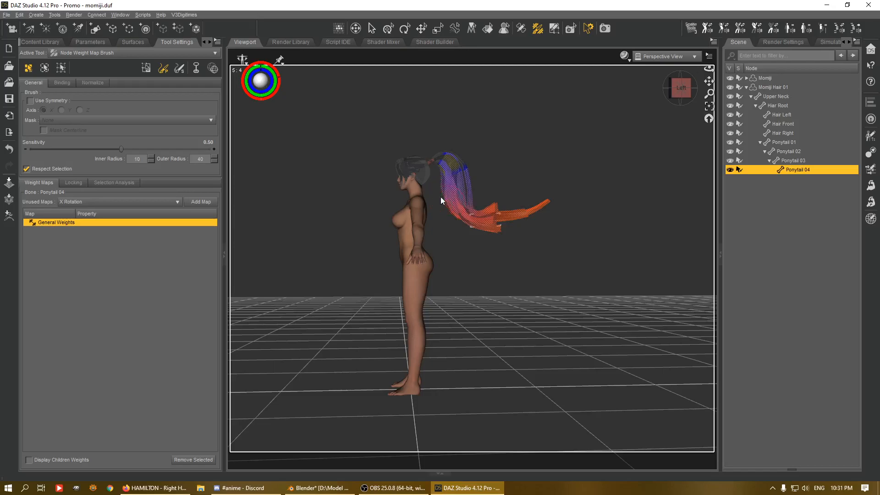
mouse_move(447, 191)
left_mouse_down()
mouse_move(456, 192)
mouse_move(451, 200)
mouse_move(454, 188)
mouse_move(463, 191)
mouse_move(463, 232)
mouse_move(473, 211)
mouse_move(463, 232)
mouse_move(456, 207)
mouse_move(467, 230)
mouse_move(457, 225)
left_mouse_up()
scroll(478, 186, "down", 3)
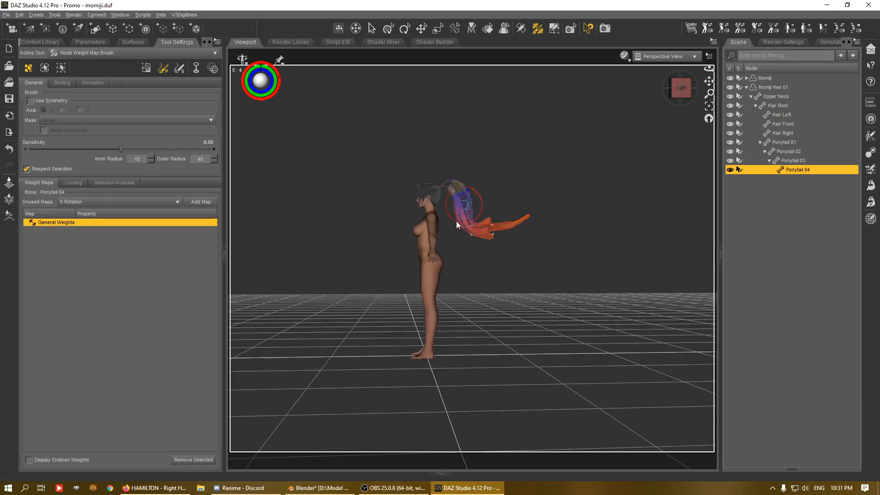
Step: Check the bend from the character's right side and set Ponytail 04's X rotation to 0
left_click_drag(681, 88, 658, 94)
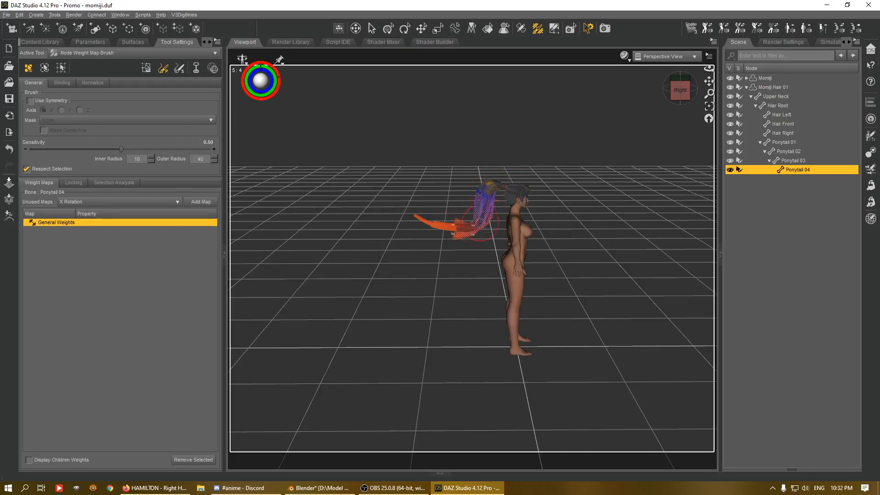
scroll(494, 208, "up", 6)
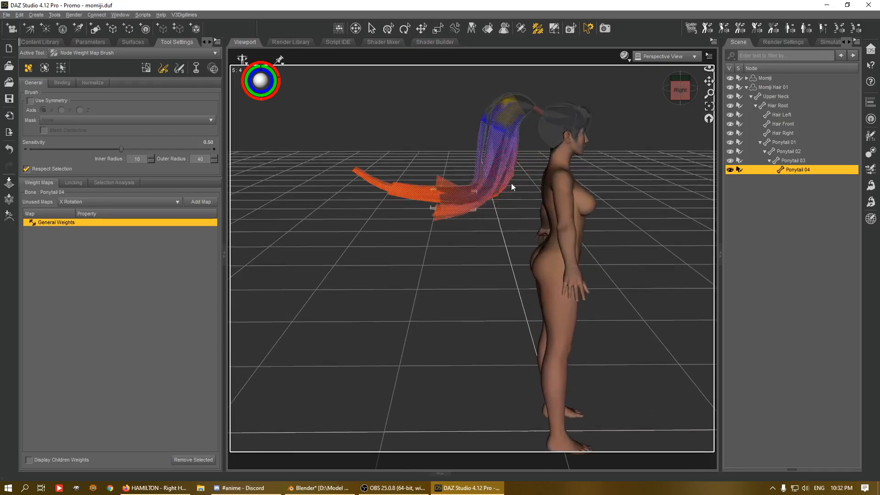
left_click_drag(676, 100, 690, 87)
left_click(683, 88)
left_click(388, 28)
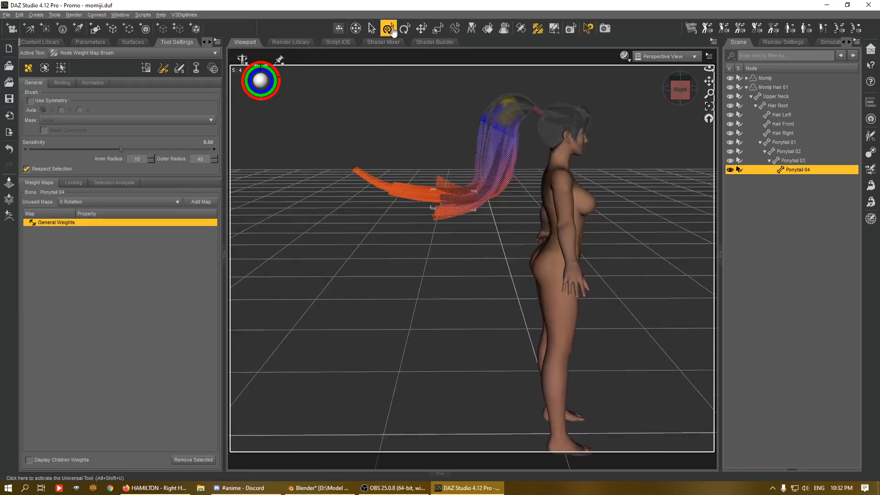
left_click(91, 41)
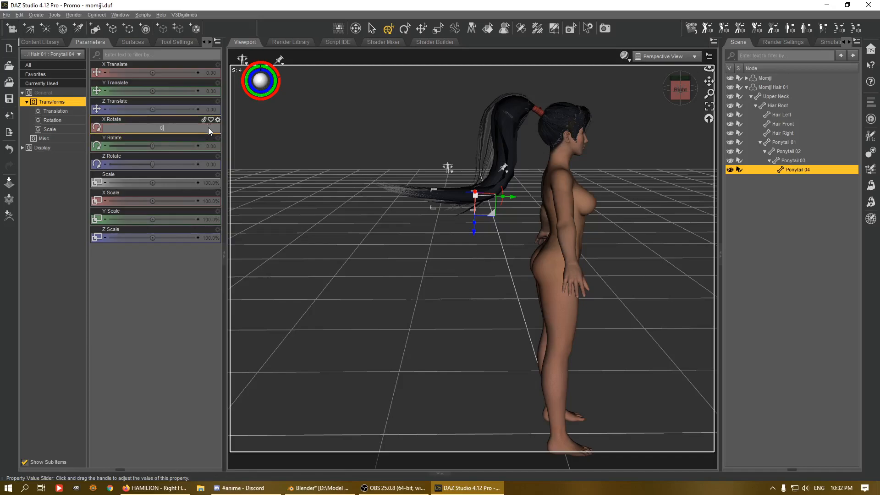
key("ctrl+z")
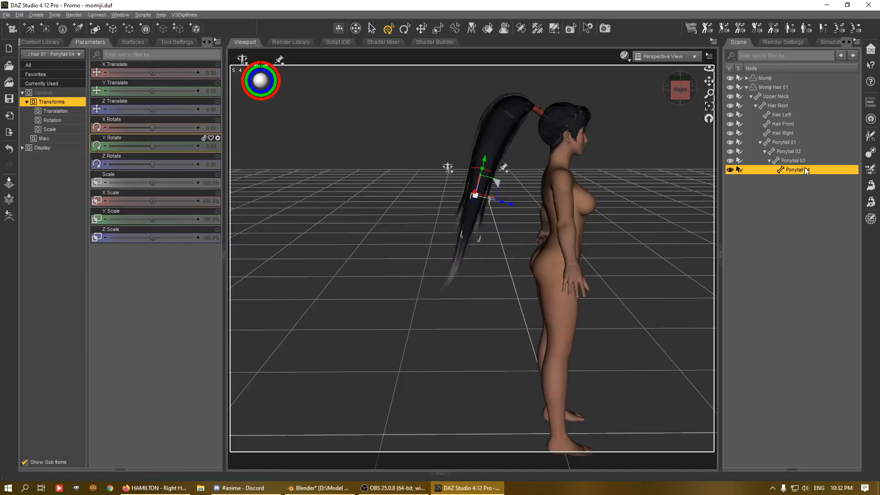
Step: Create a child bone named Ponytail 05 under Ponytail 04, choose its rotation order, and place its end point along the ponytail's tip
left_click(521, 29)
right_click(357, 147)
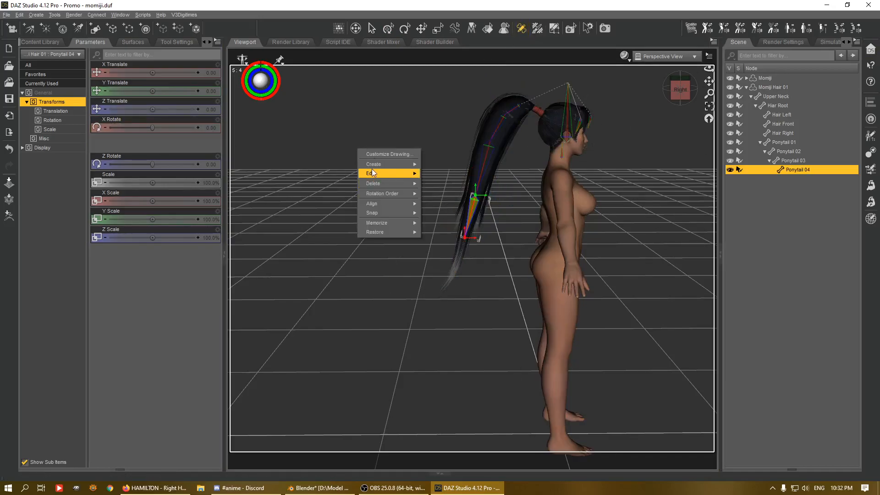
mouse_move(377, 165)
left_click(454, 185)
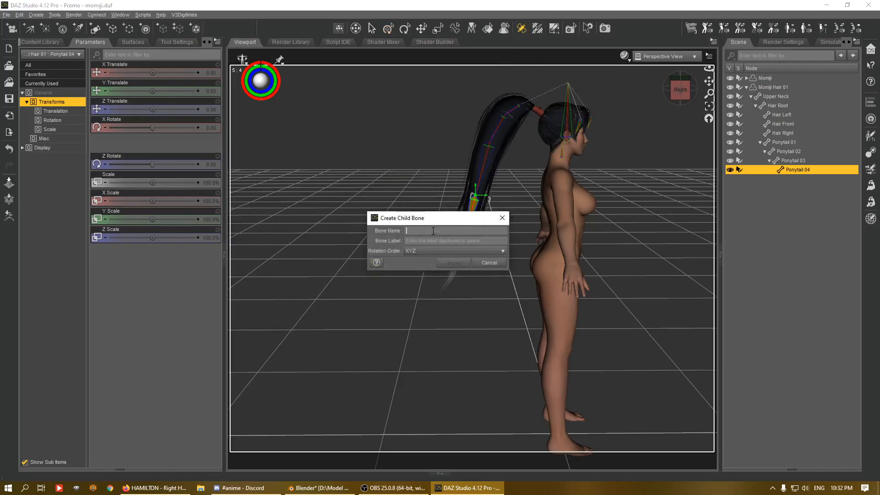
type("Ponytail 05")
left_click(444, 251)
left_click(443, 272)
left_click(451, 262)
left_click_drag(465, 191, 463, 276)
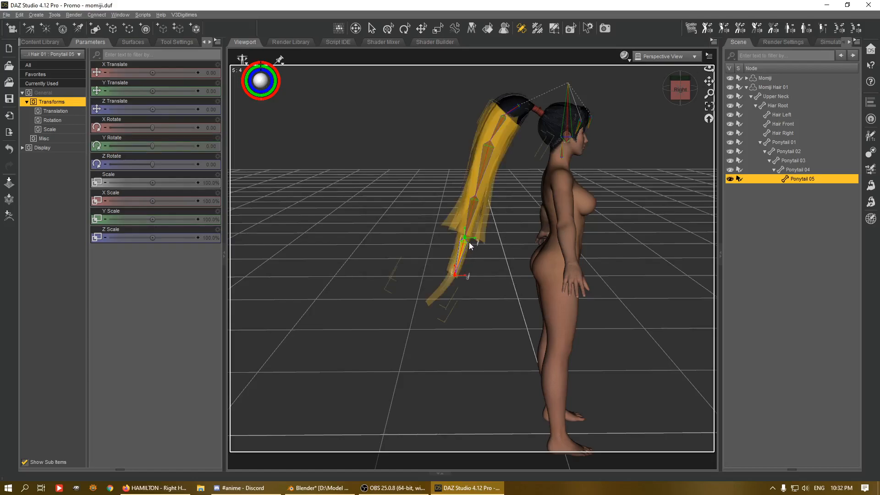
Step: Examine the weight maps of Ponytail 05 and Ponytail 04, and Ponytail 04's joint rotation order
left_click(537, 28)
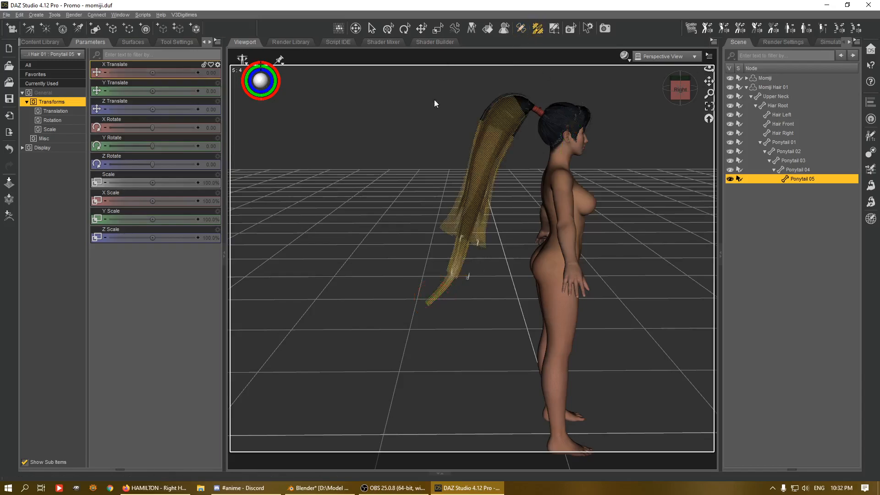
left_click(177, 42)
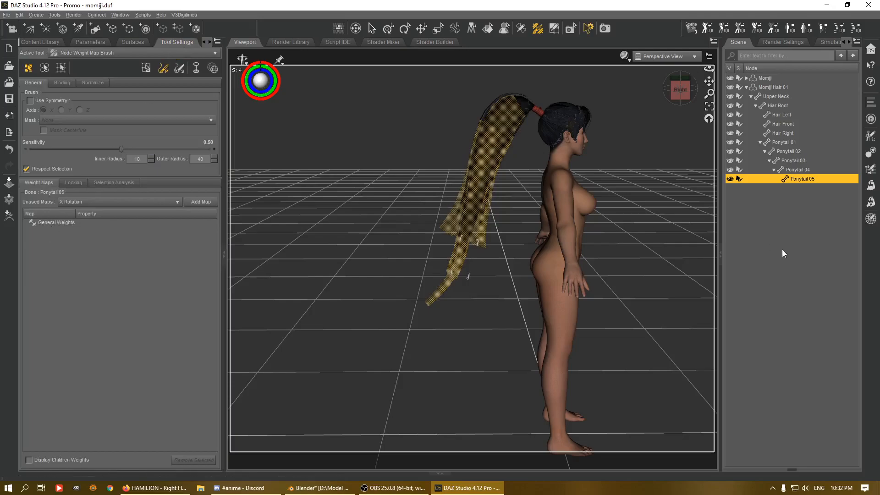
left_click(800, 152)
left_click(796, 170)
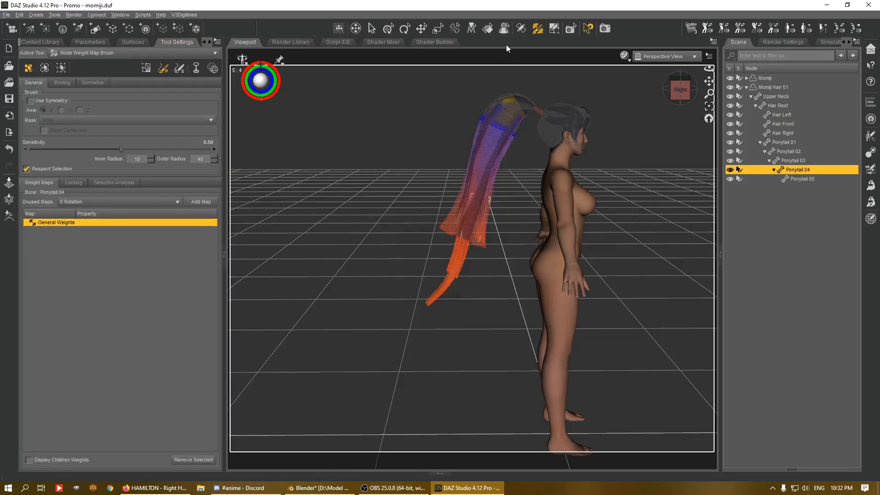
left_click(554, 28)
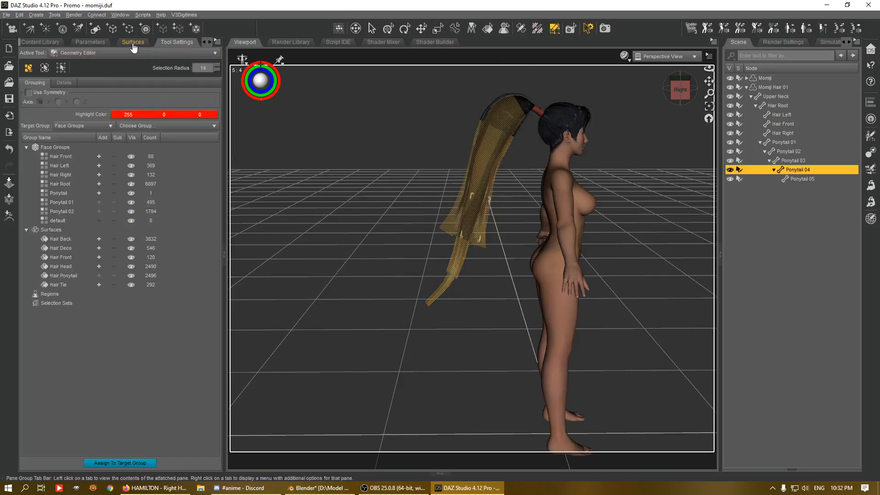
left_click(521, 31)
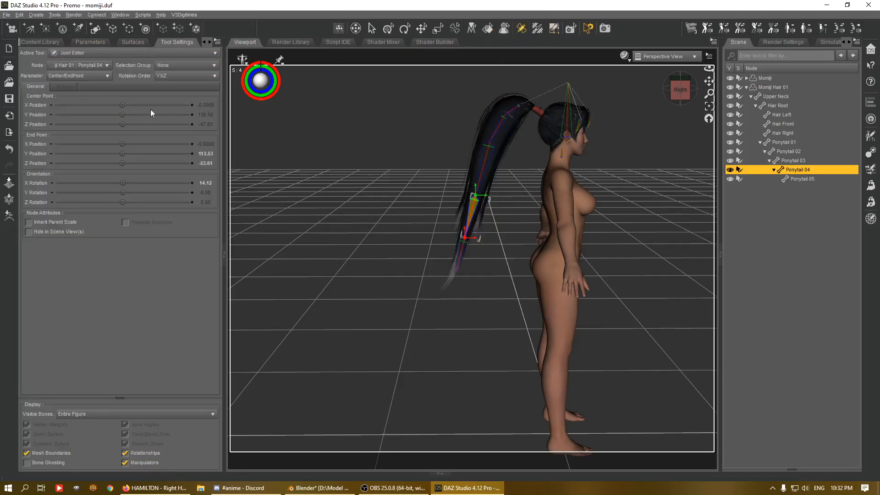
left_click(173, 67)
left_click(172, 70)
Step: Select Ponytail 03 in the Geometry Editor and deselect the ponytail faces above its joint from all sides
left_click(553, 30)
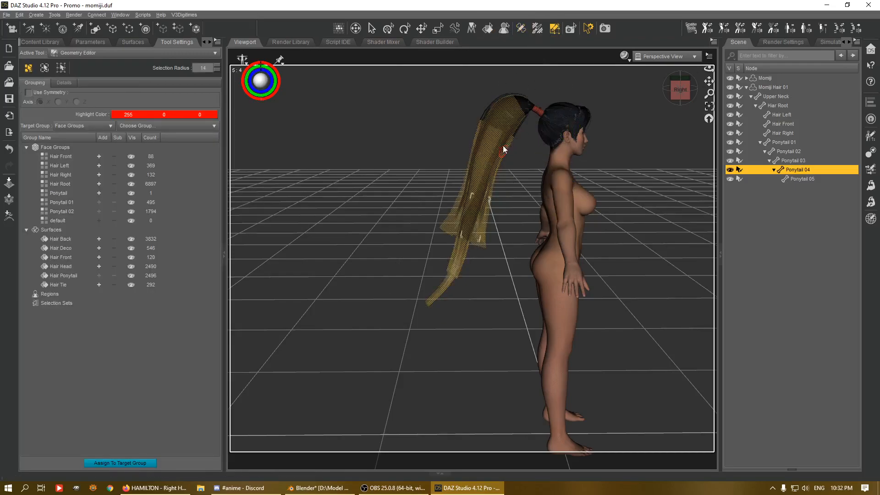
key("ctrl+z")
left_click_drag(680, 90, 603, 103)
scroll(461, 122, "up", 9)
left_click(794, 161)
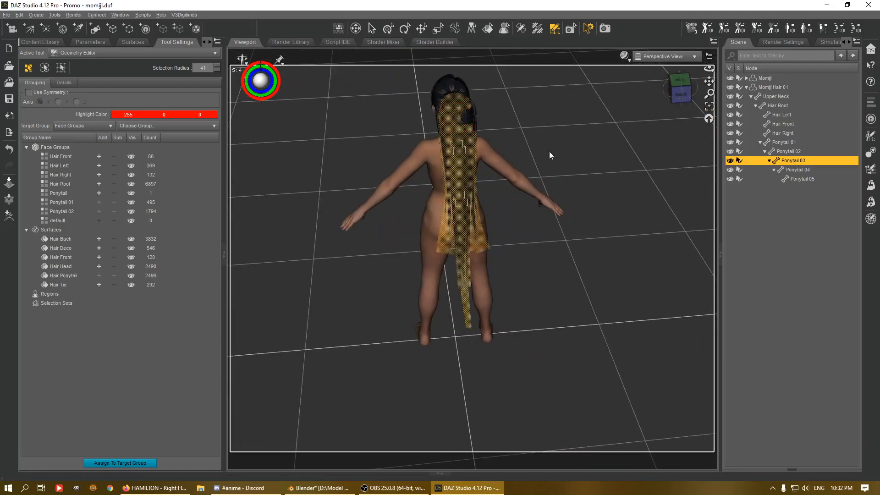
mouse_move(479, 109)
left_mouse_down("alt")
mouse_move(479, 117)
mouse_move(451, 114)
mouse_move(481, 110)
left_mouse_up("alt")
left_click_drag(680, 88, 715, 75)
left_click(672, 90)
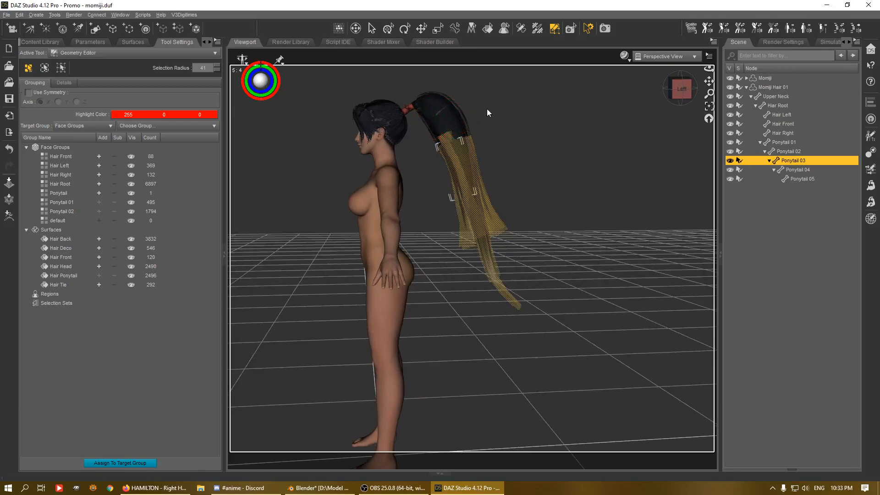
left_click_drag(672, 86, 527, 101)
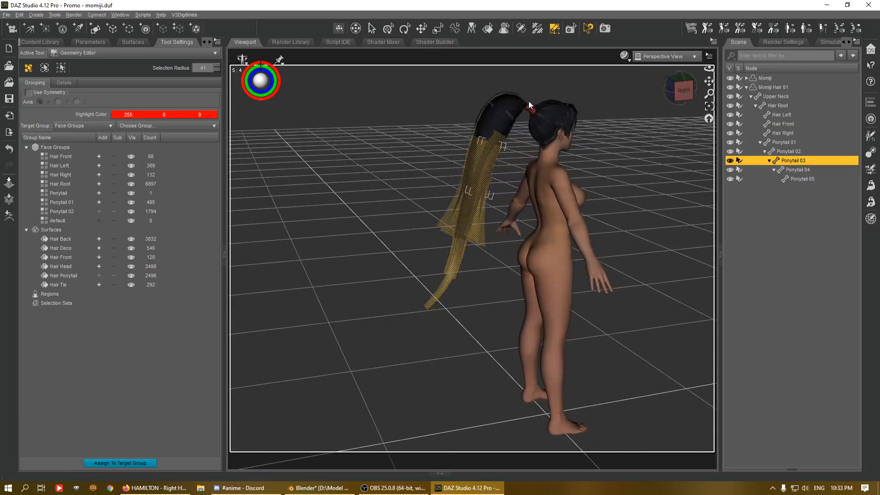
left_click_drag(680, 88, 461, 106)
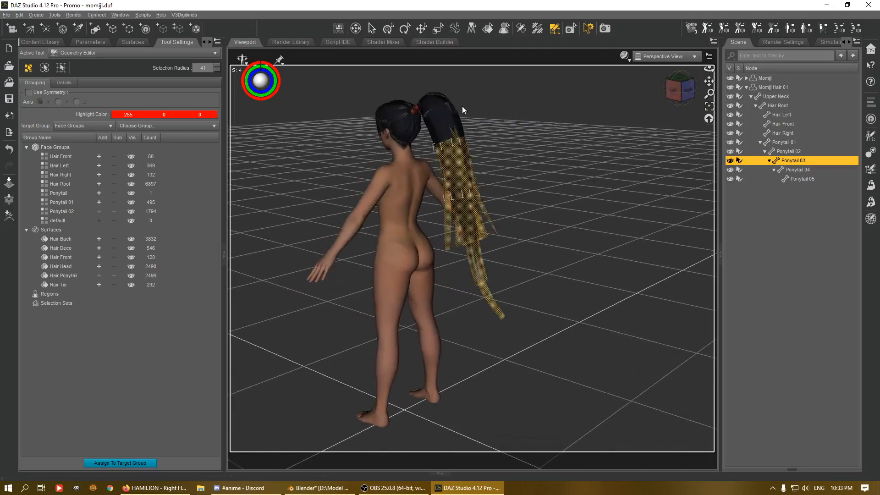
Step: Create a face group named Ponytail 03 from the selected faces
right_click(488, 173)
left_click(563, 246)
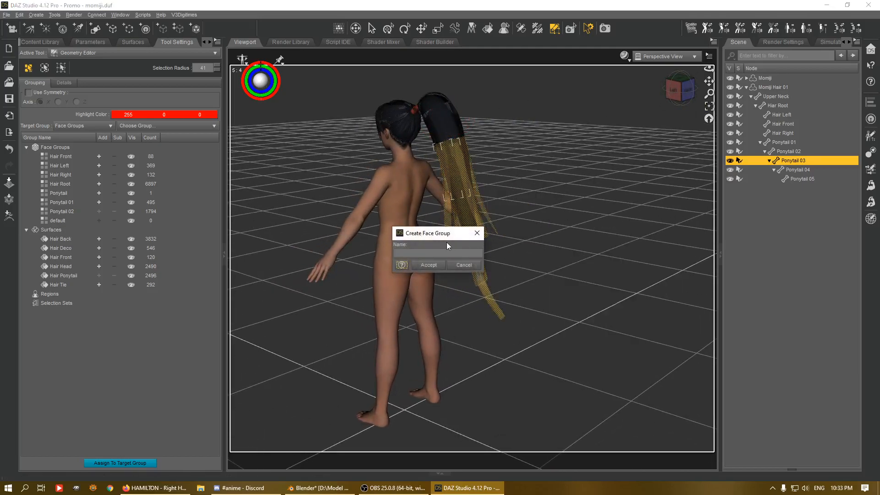
left_click(446, 251)
type("Ponytail 03")
left_click(430, 265)
Step: Select Ponytail 04 and deselect the faces above its joint on both sides of the ponytail
left_click(762, 173)
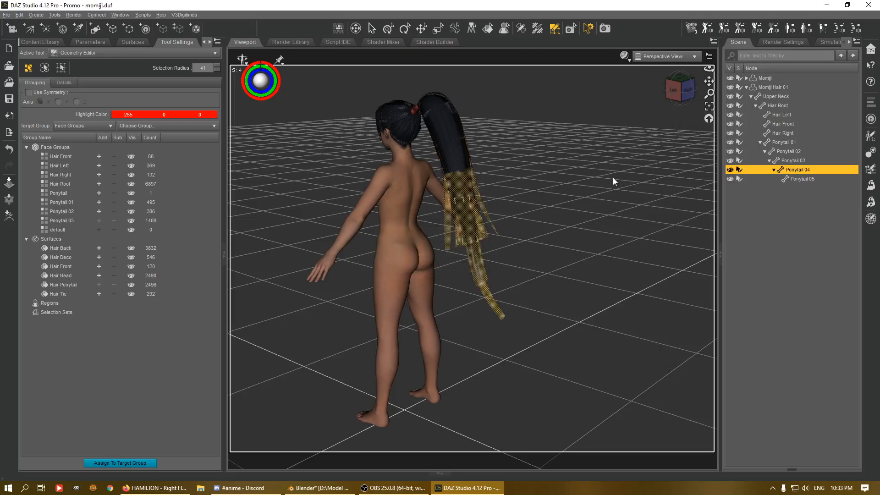
left_click_drag(472, 175, 426, 182, "alt")
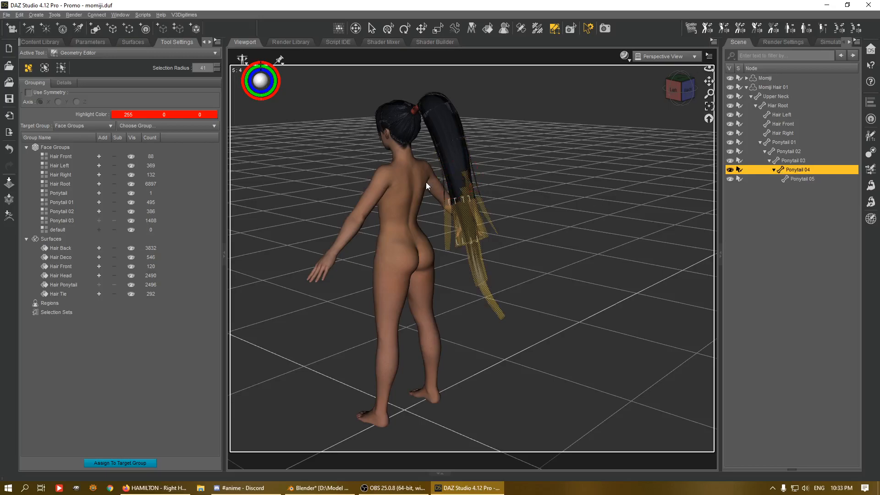
left_click(667, 90)
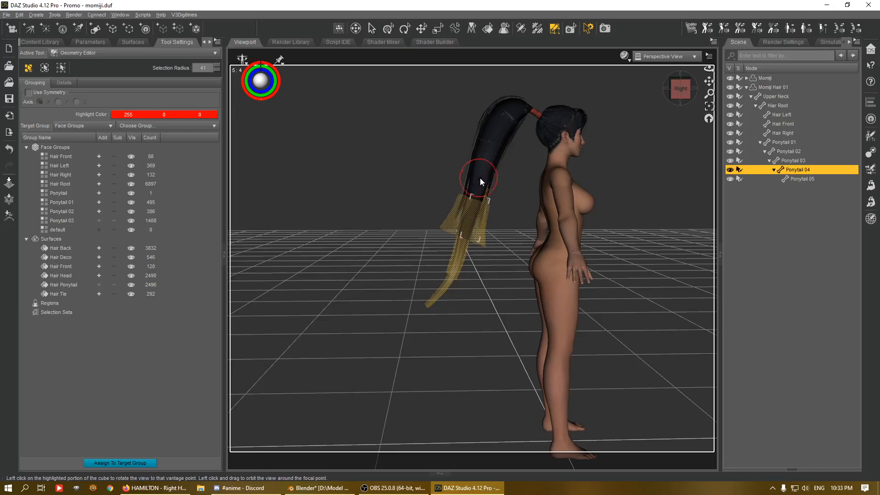
left_click_drag(673, 93, 536, 76)
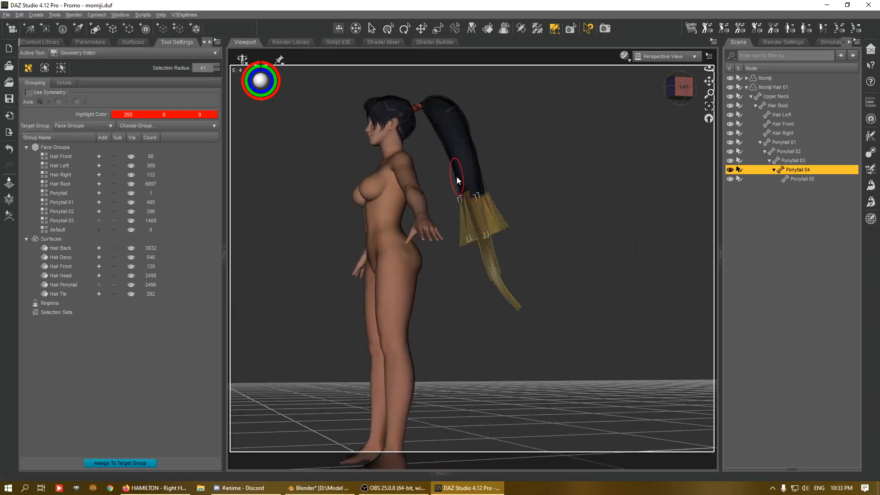
Step: Create a face group named Ponytail 04 from the selected faces
right_click(565, 211)
mouse_move(592, 272)
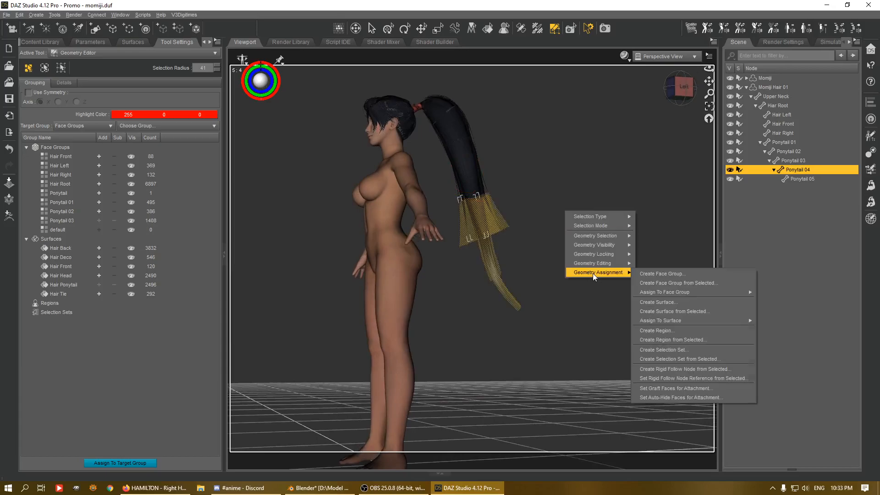
left_click(676, 282)
type("Ponytail 04")
left_click(423, 265)
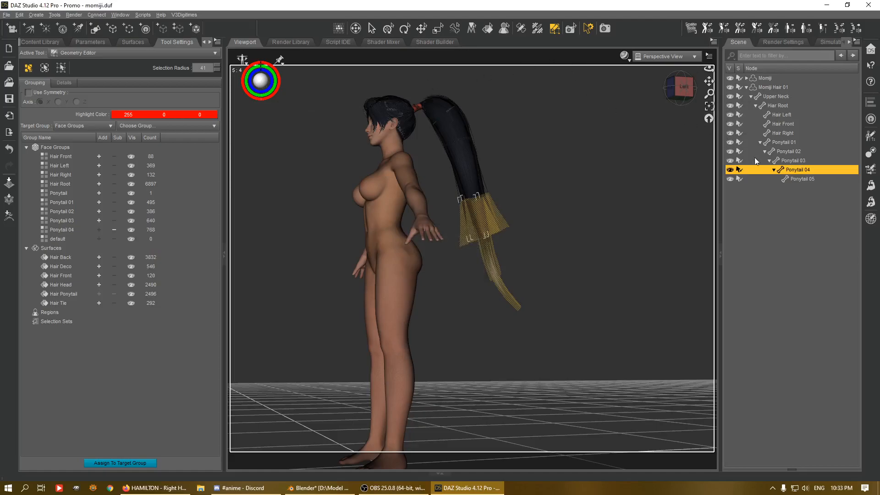
Step: Select the Ponytail 05 bone and create a face group named Ponytail 05 from the selected ponytail faces
left_click(809, 178)
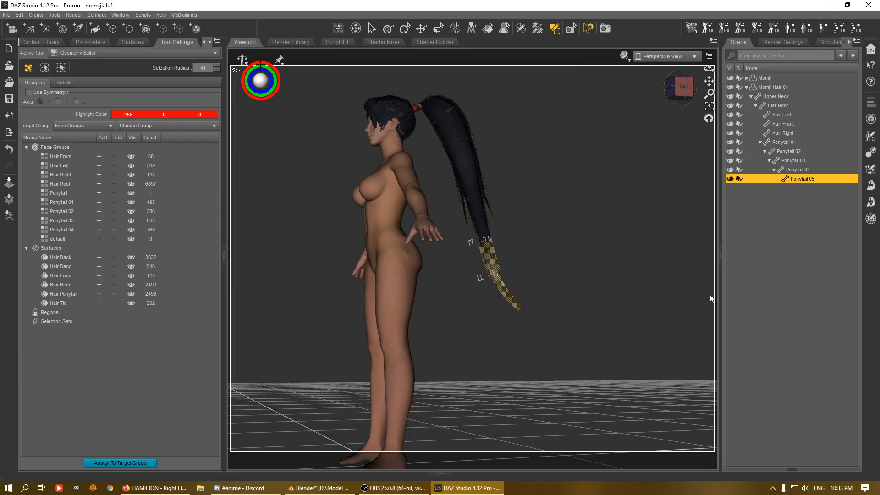
right_click(555, 223)
mouse_move(605, 283)
left_click(667, 288)
left_click(427, 251)
type("5")
left_click(428, 265)
Step: Bend Ponytail 05 to an X rotation of 90 and display its General Weights map with the Node Weight Map Brush
left_click_drag(676, 95, 660, 86)
left_click(523, 31)
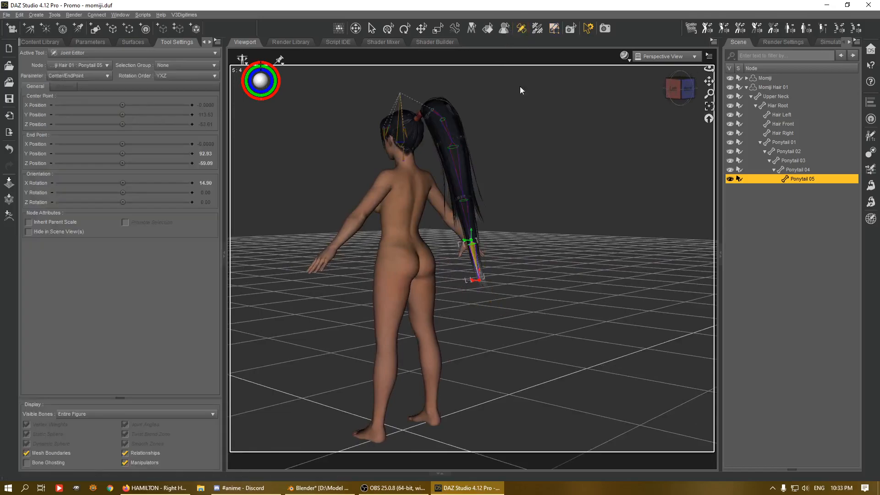
left_click(91, 41)
left_click_drag(153, 128, 173, 123)
left_click(538, 28)
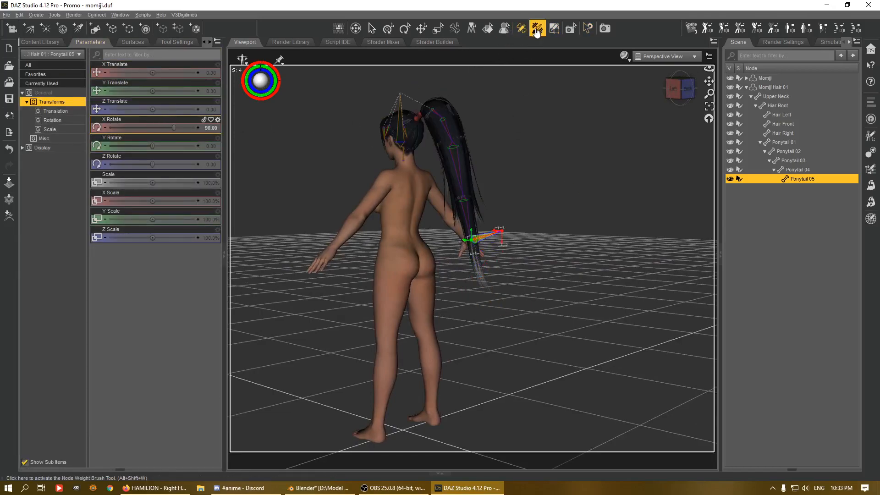
left_click(134, 43)
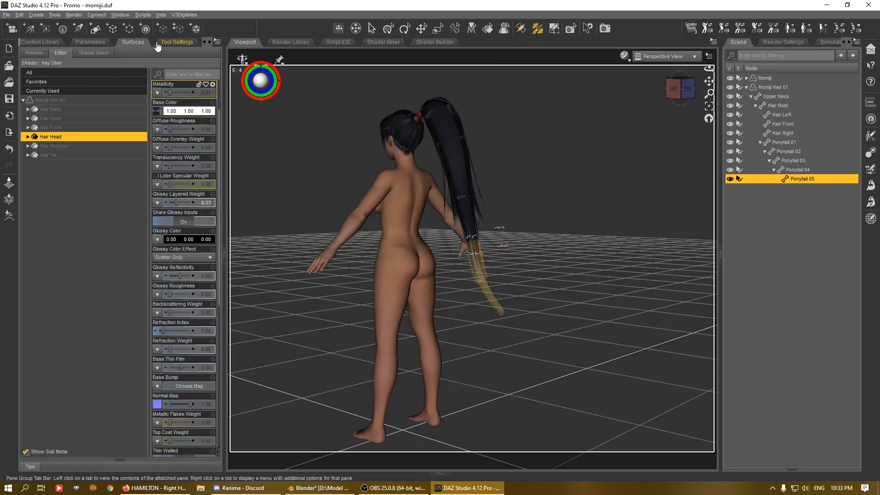
left_click(90, 42)
left_click(177, 41)
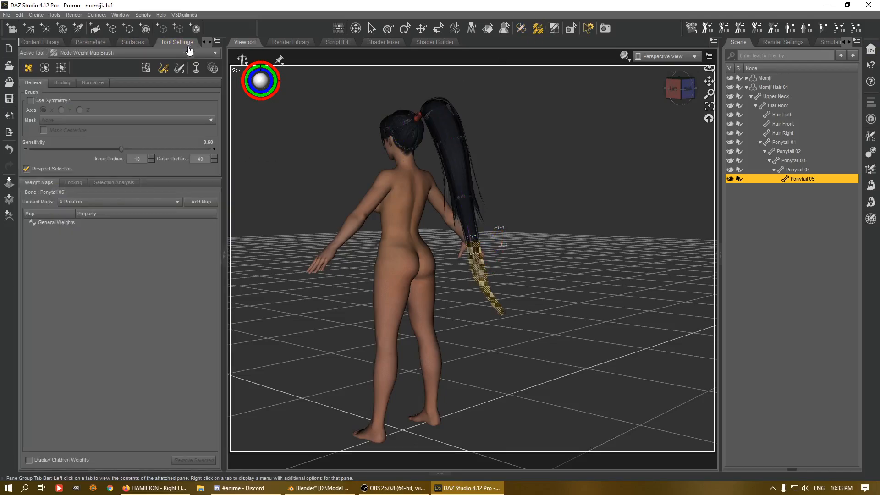
left_click(76, 222)
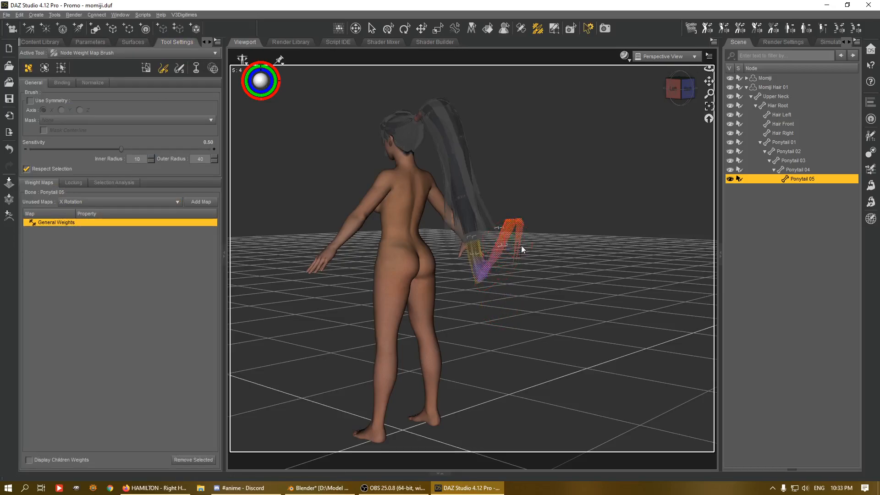
Step: Paint Ponytail 05's weights from the bent tip up to its joint so the bend deforms cleanly, and reset the bone's rotation
left_click_drag(520, 242, 515, 208)
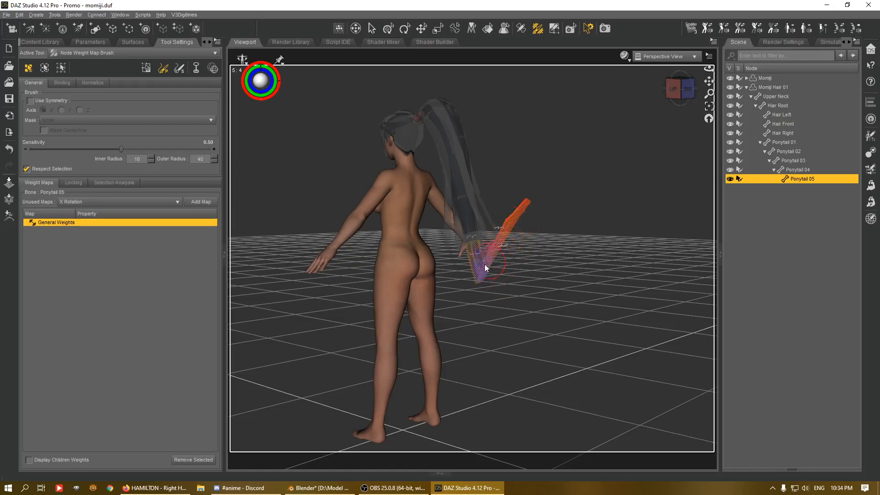
mouse_move(487, 257)
left_mouse_down()
mouse_move(479, 250)
mouse_move(492, 247)
mouse_move(471, 249)
left_mouse_up()
mouse_move(472, 248)
left_mouse_down()
mouse_move(479, 234)
mouse_move(458, 241)
mouse_move(475, 227)
mouse_move(508, 238)
left_mouse_up()
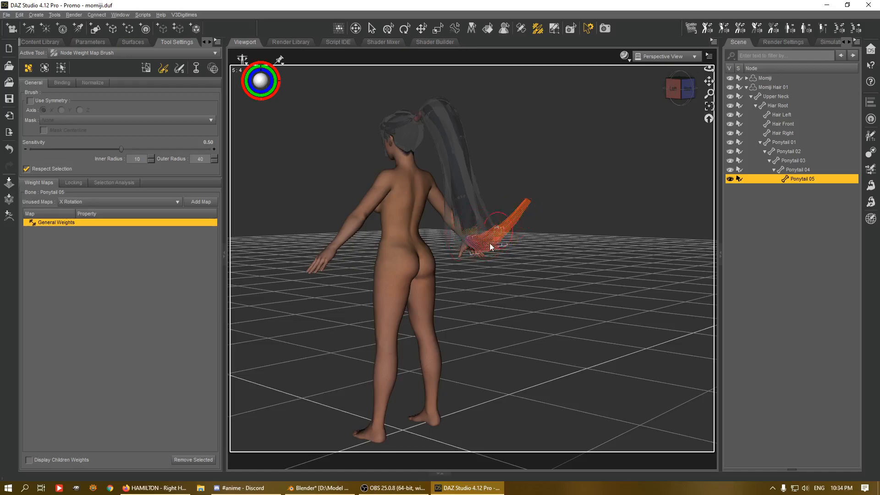
left_click_drag(685, 96, 508, 185)
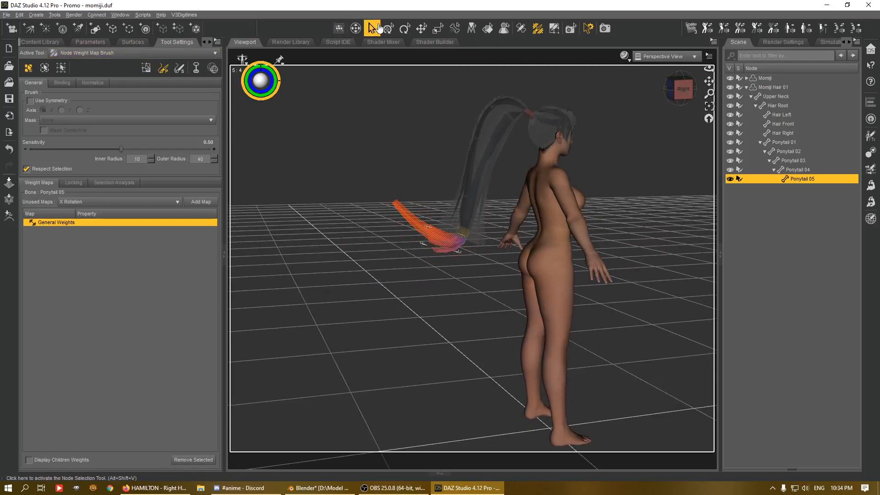
key("ctrl+u")
left_click(90, 42)
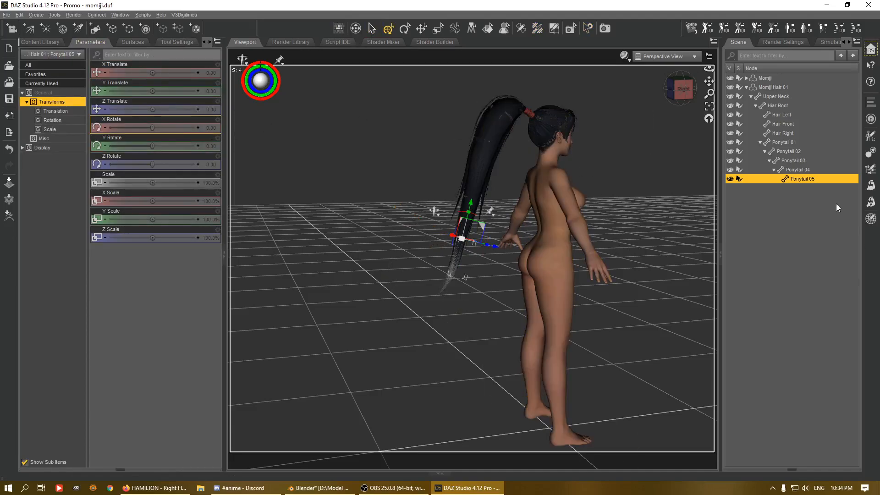
Step: Create a child bone Ponytail 06 under Ponytail 05 with rotation order YXZ and place its end point at the ponytail's tip
left_click(522, 30)
right_click(401, 165)
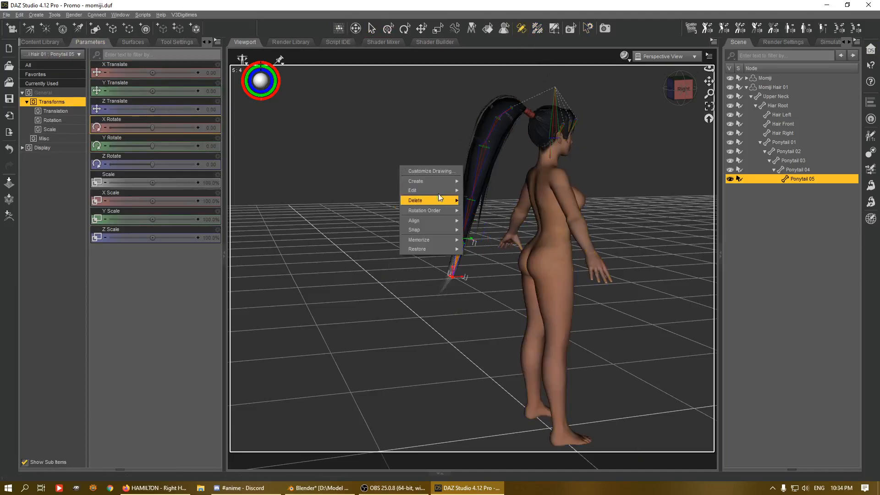
mouse_move(435, 183)
left_click(500, 205)
type("Ponytail 0")
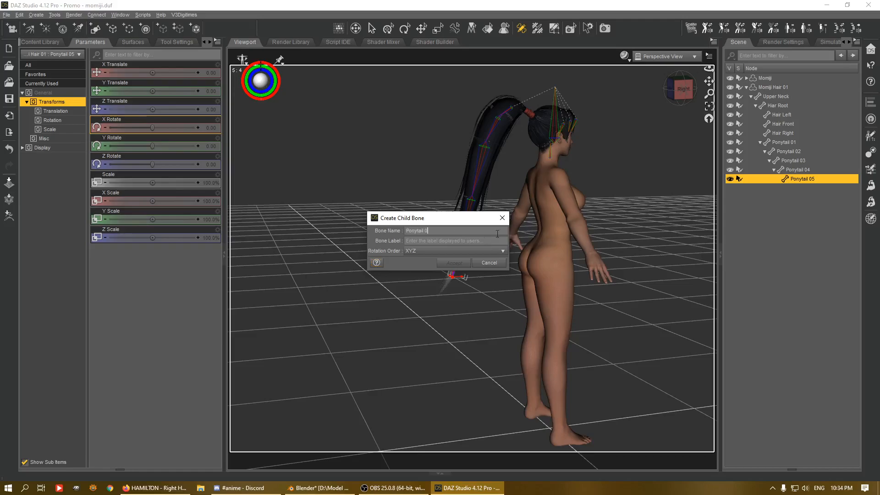
type("6")
left_click(440, 250)
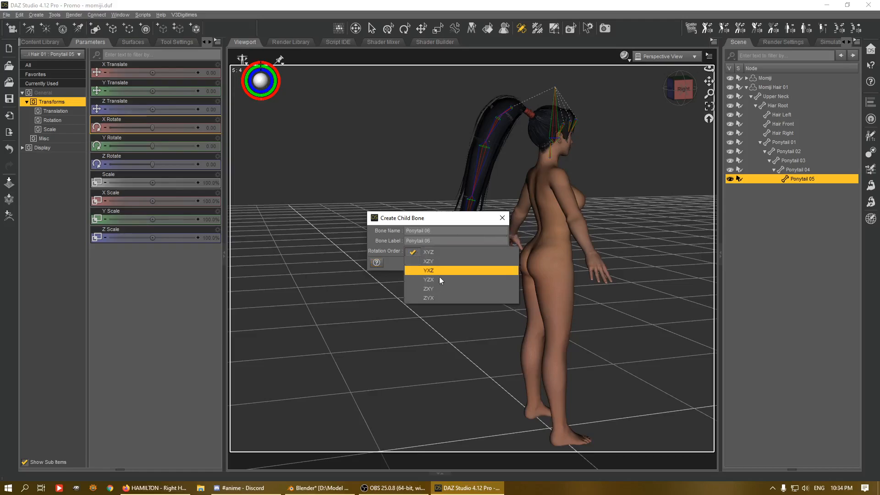
left_click(437, 273)
left_click(465, 262)
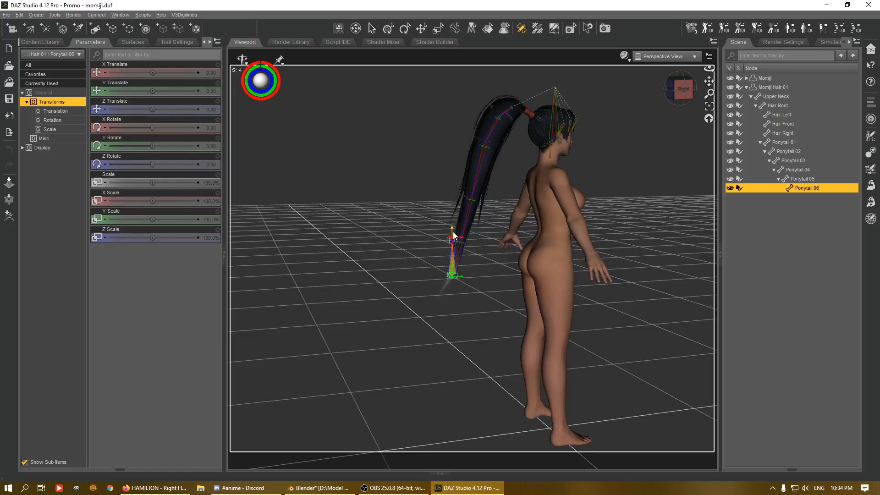
left_click_drag(452, 306, 441, 307)
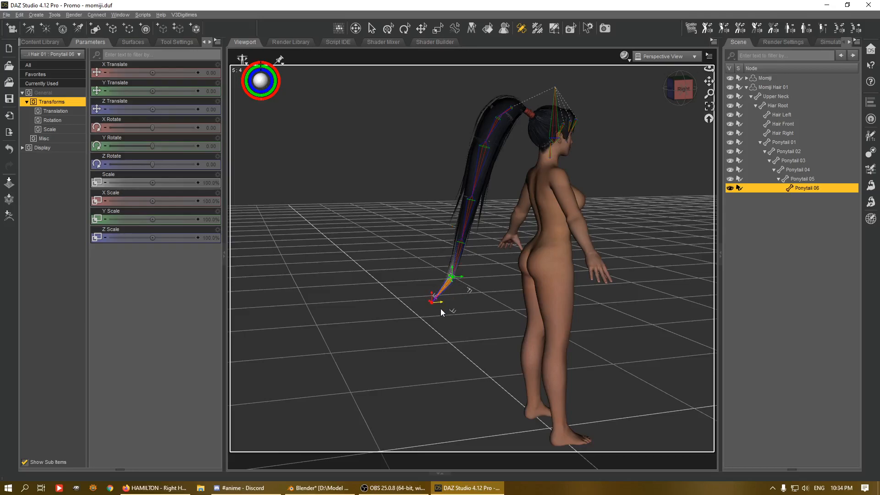
left_click(683, 89)
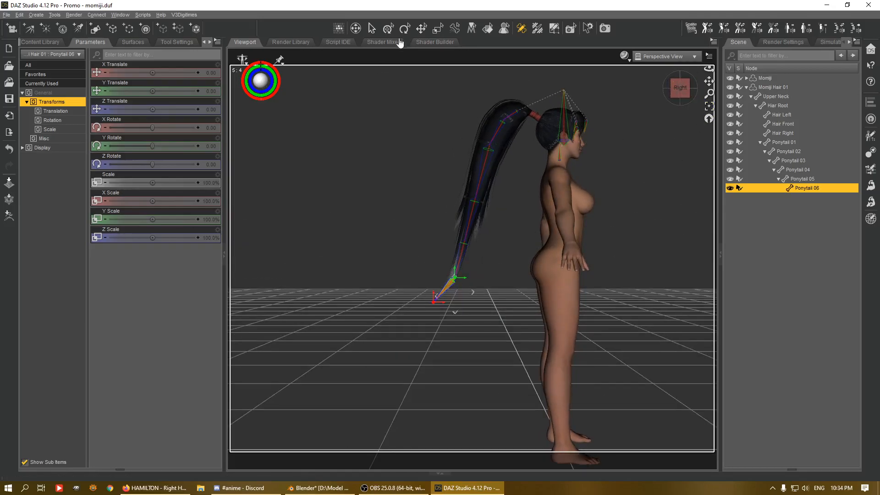
Step: Try to fill the selected ponytail tip faces with a weight of 100% for Ponytail 06
left_click(538, 28)
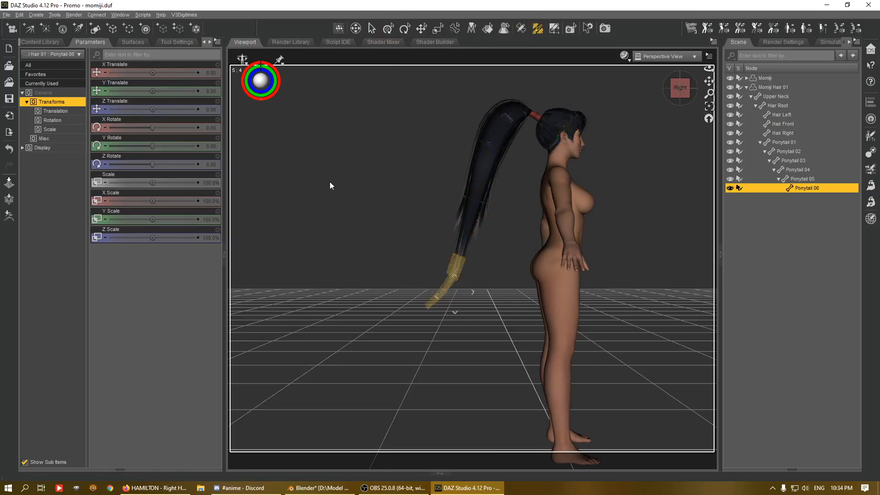
mouse_move(380, 276)
left_click(413, 277)
left_click(439, 262)
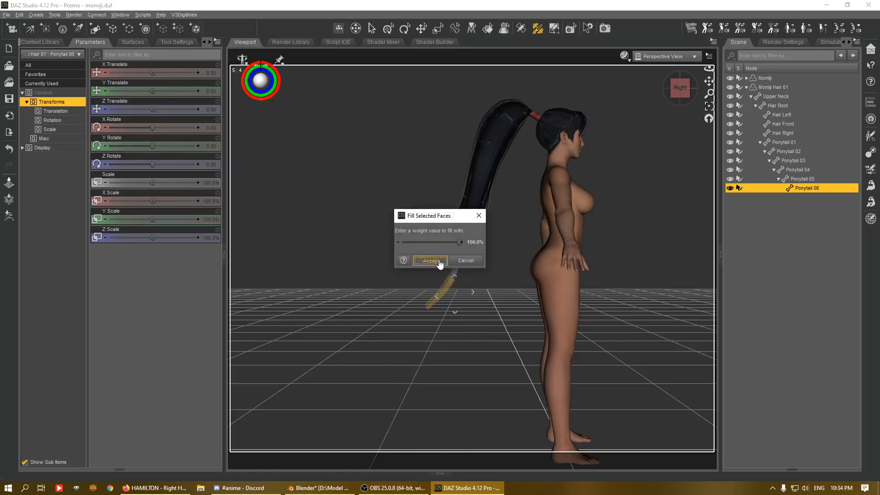
Step: Create a face group named Ponytail 06 from the selected tip faces with the Geometry Editor
left_click(176, 42)
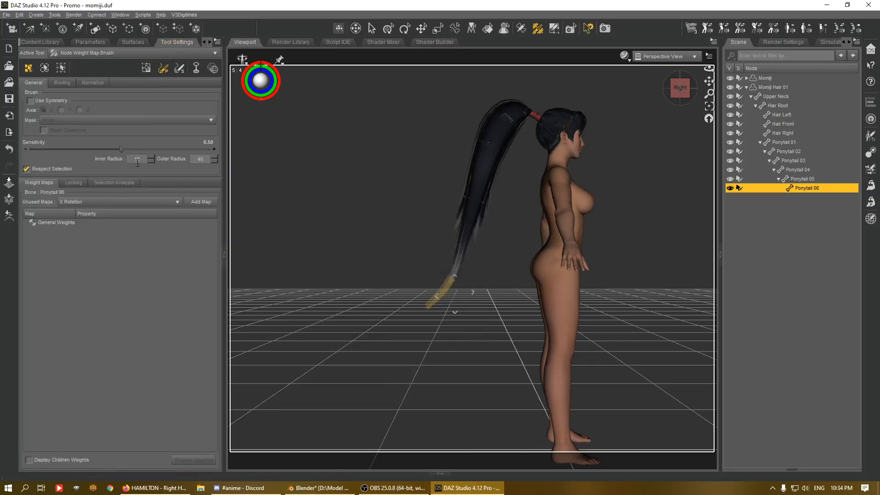
left_click(554, 29)
right_click(440, 142)
mouse_move(477, 203)
left_click(525, 206)
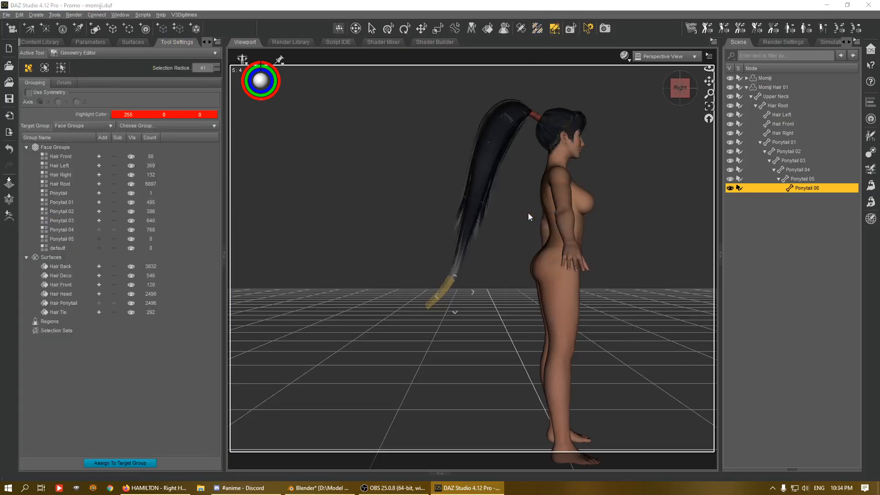
type("Ponytail 06")
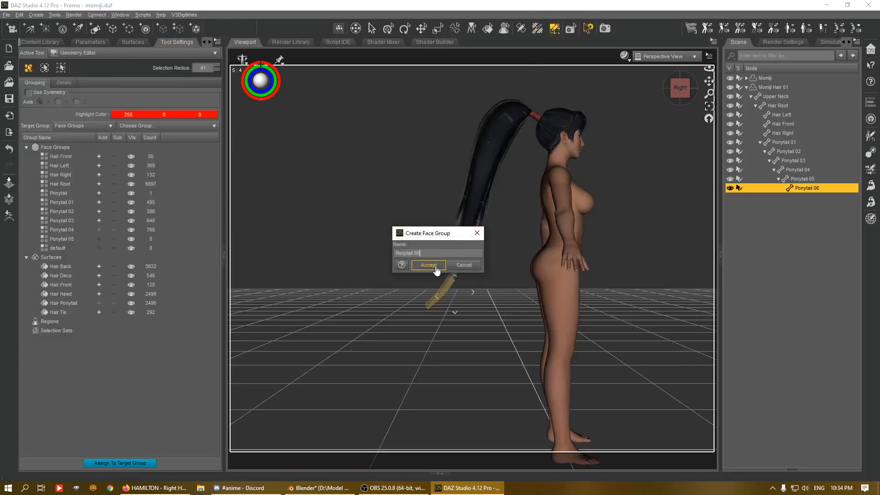
left_click(428, 265)
Step: Fill the selected tip faces in Ponytail 06's General Weights map with a weight of 100%
left_click(538, 28)
right_click(381, 177)
mouse_move(403, 261)
left_click(455, 269)
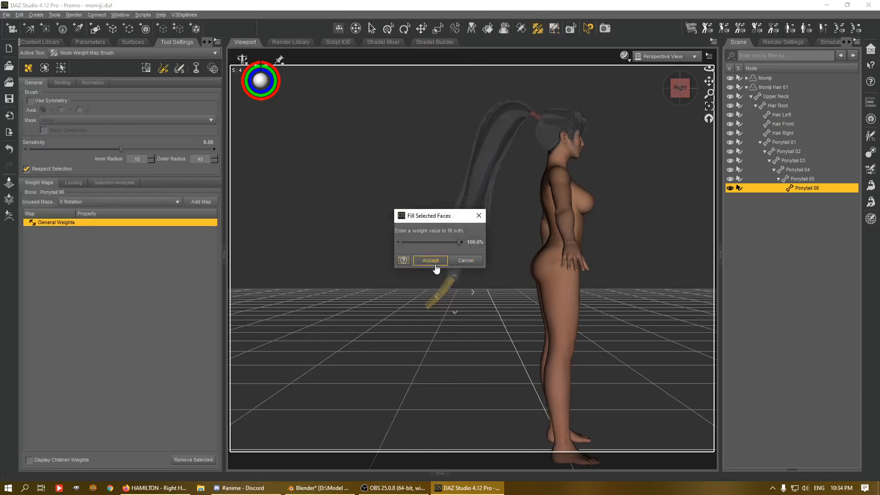
left_click(433, 261)
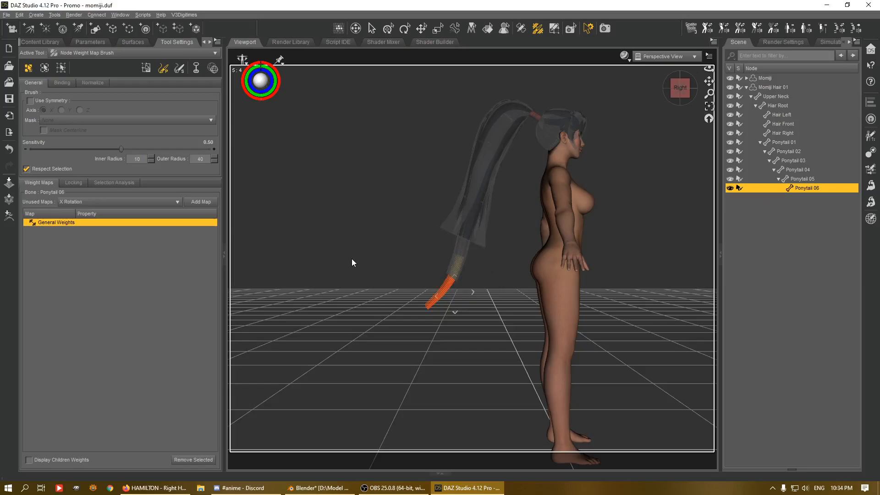
right_click(403, 241)
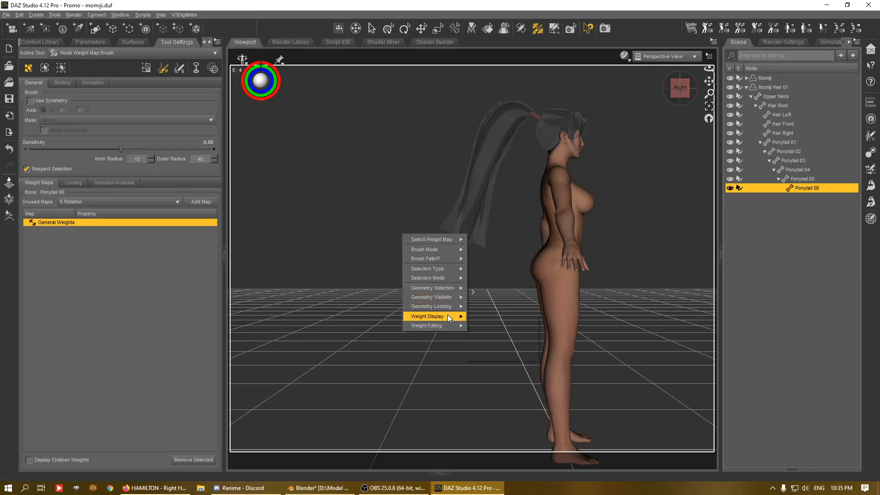
left_click(472, 327)
left_click(433, 260)
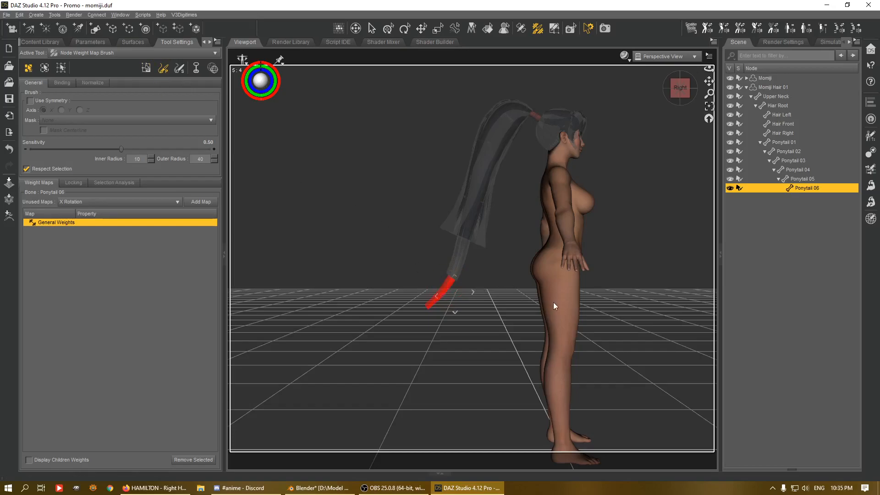
Step: Bend Ponytail 06 to an X rotation of about 61 and paint light blending weights above its joint on both sides
left_click(91, 41)
left_click_drag(153, 128, 158, 129)
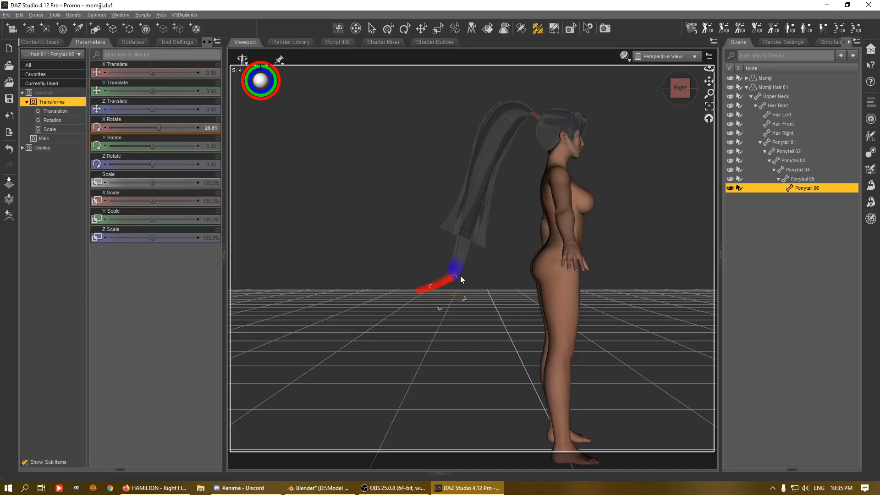
left_click_drag(681, 89, 706, 90)
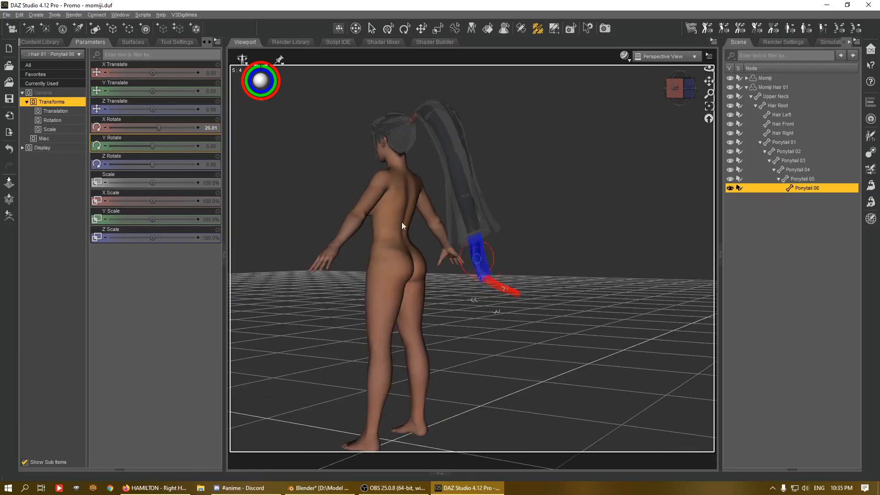
left_click_drag(158, 127, 167, 127)
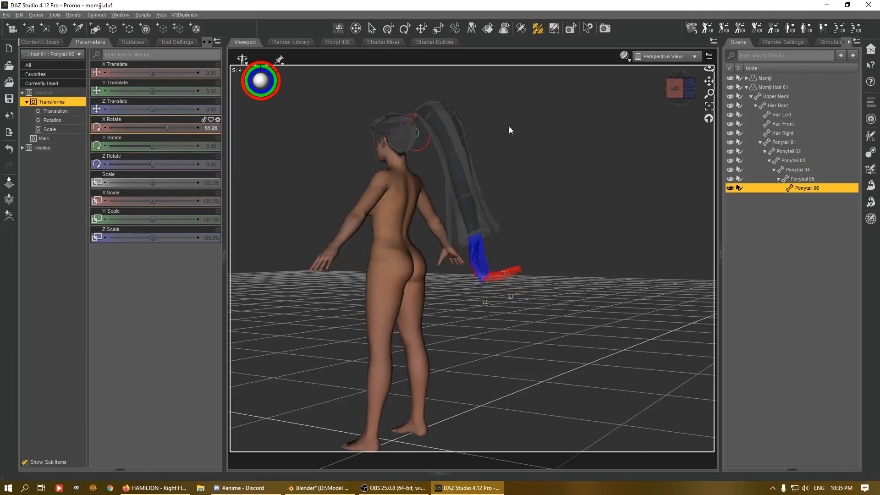
left_click(675, 89)
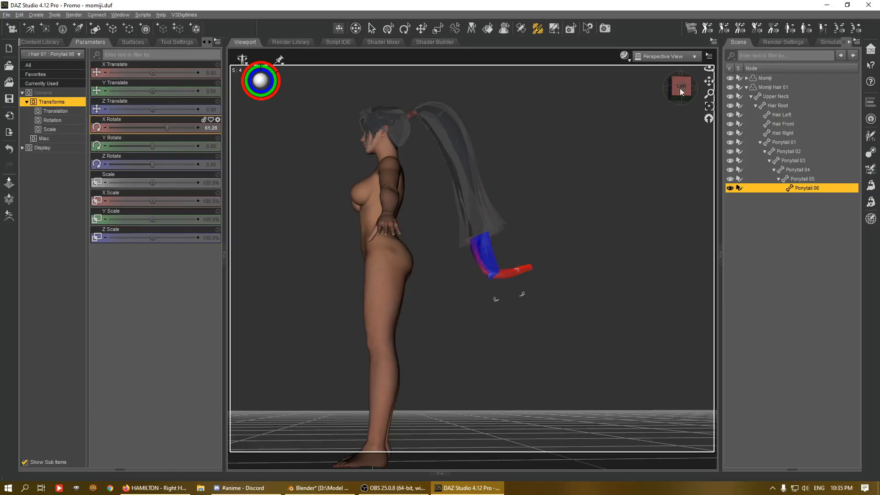
left_click_drag(680, 85, 670, 90)
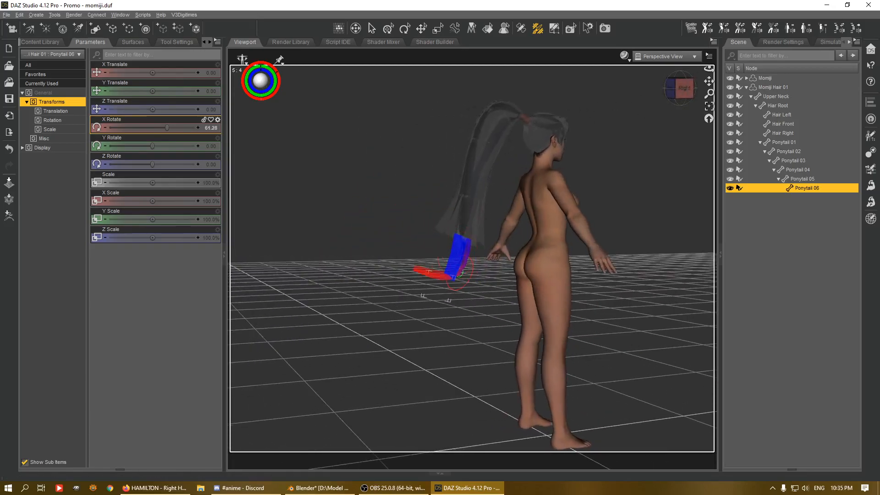
Step: Undo Ponytail 06's test rotation and show the ponytail's bone chain from the right side with the Joint Editor
left_click(388, 30)
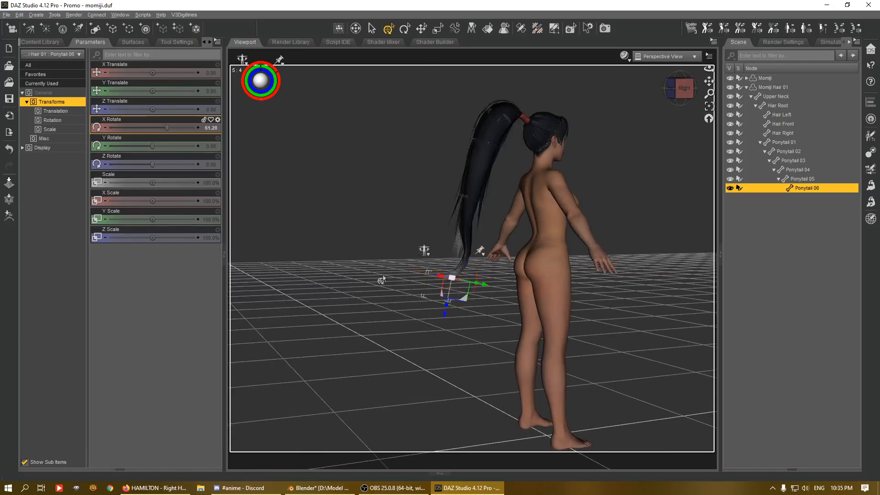
key("ctrl+z")
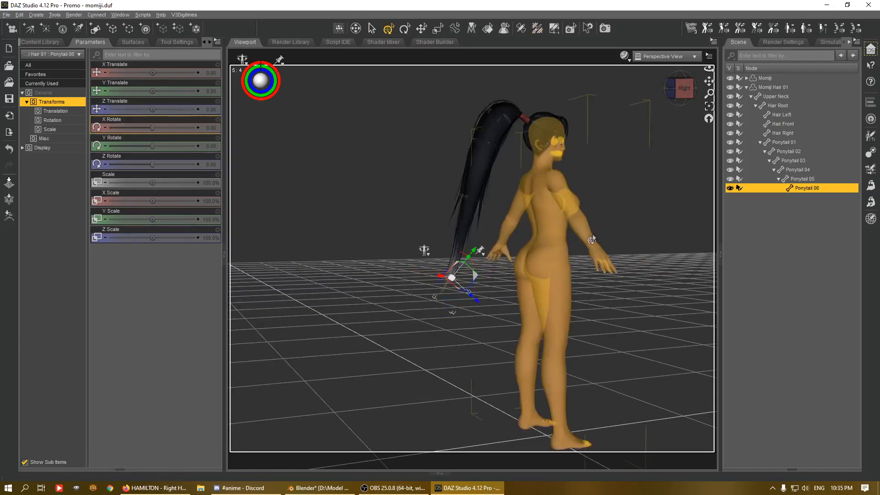
left_click(521, 28)
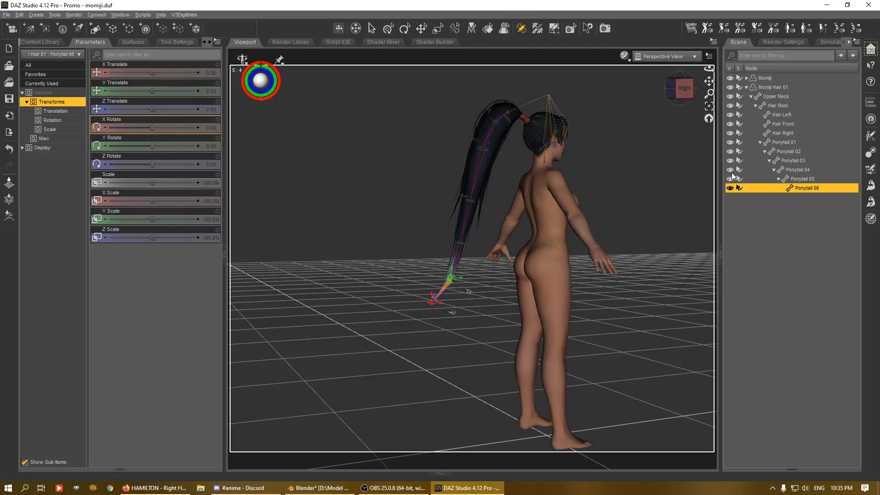
left_click(675, 86)
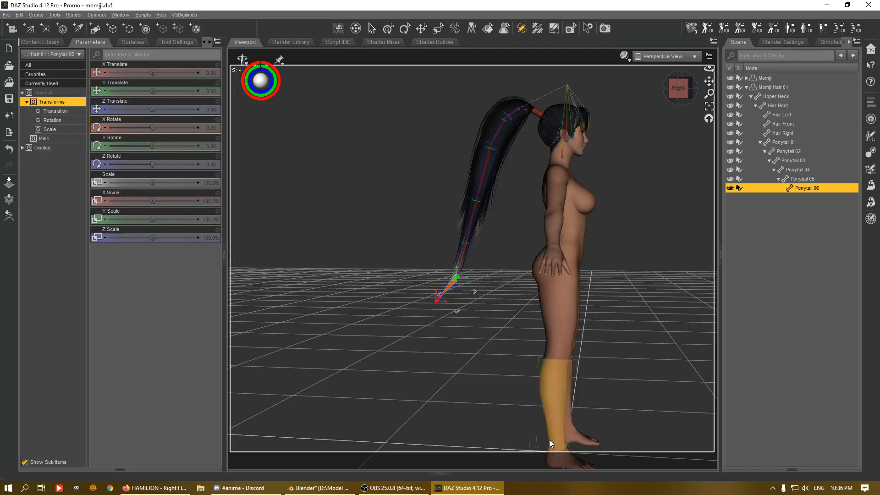
left_click(386, 489)
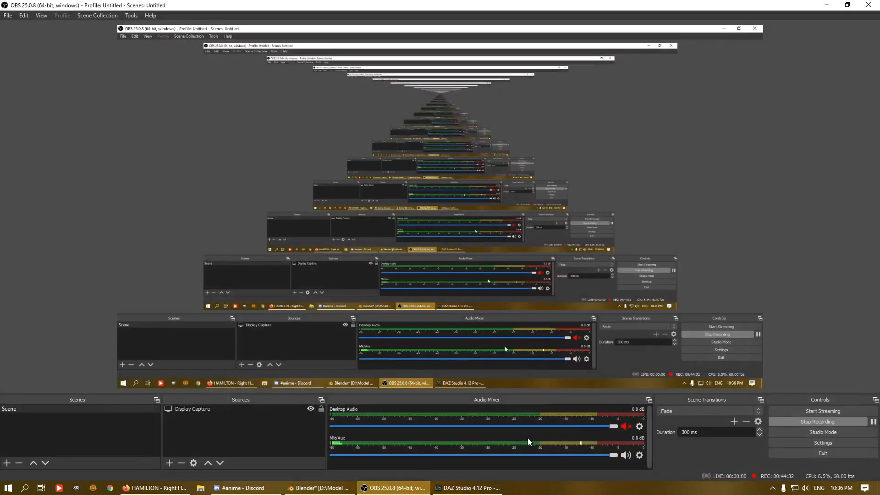